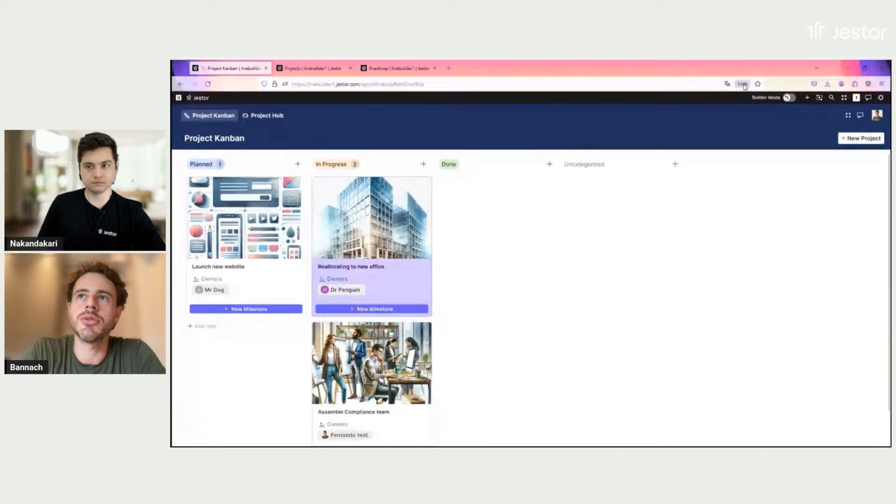
Reset the page zoom and show the Assemble Compliance team project in the Project Hub
{"action": "left_click", "coordinate": [742, 83]}
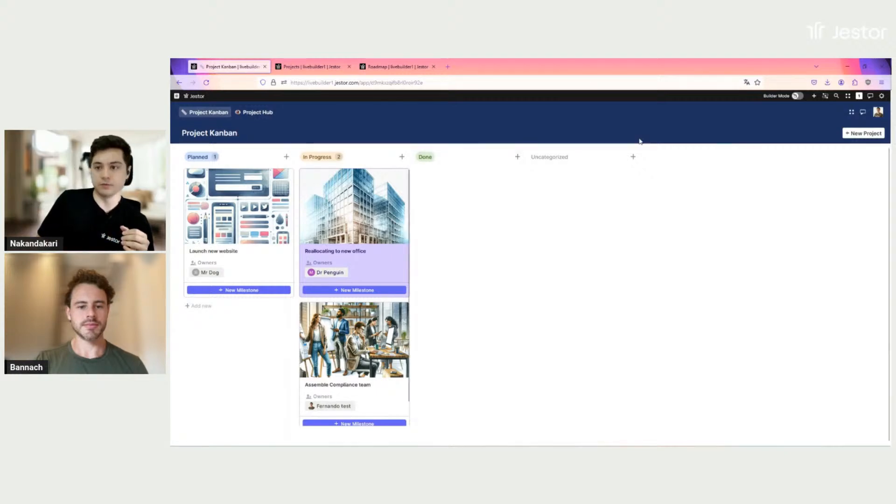
{"action": "left_click", "coordinate": [271, 113]}
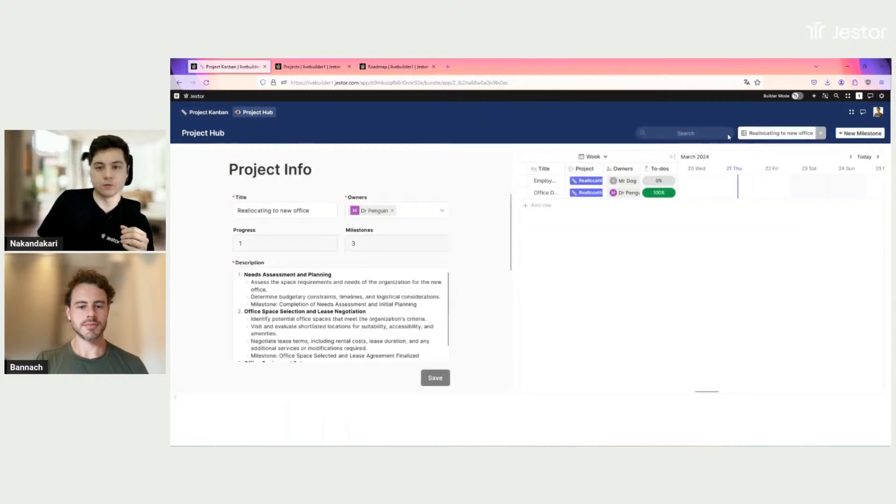
{"action": "left_click", "coordinate": [772, 134]}
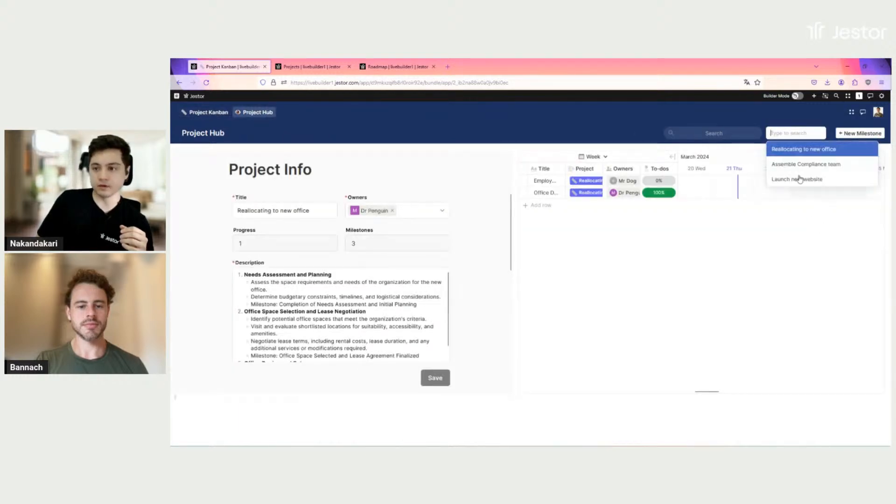
{"action": "left_click", "coordinate": [807, 163]}
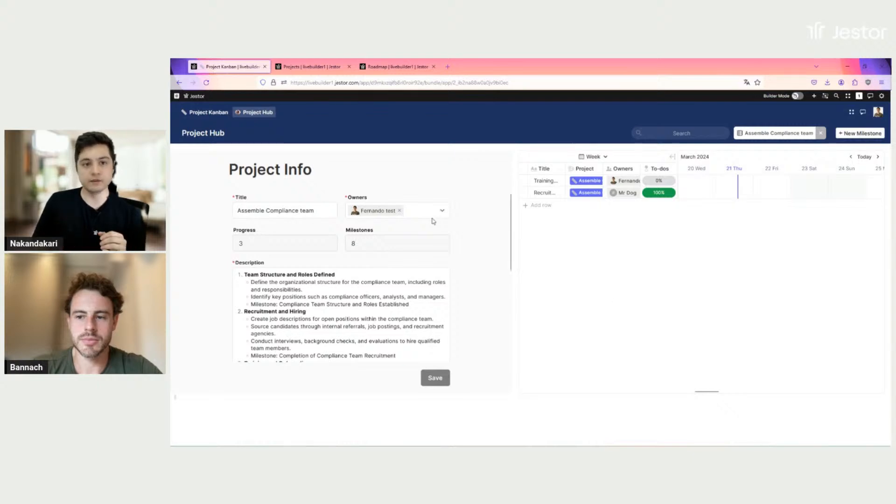
Examine the Projects table, viewing the Assemble Compliance team cover image and reading the full description of the office relocation project
{"action": "left_click", "coordinate": [314, 69]}
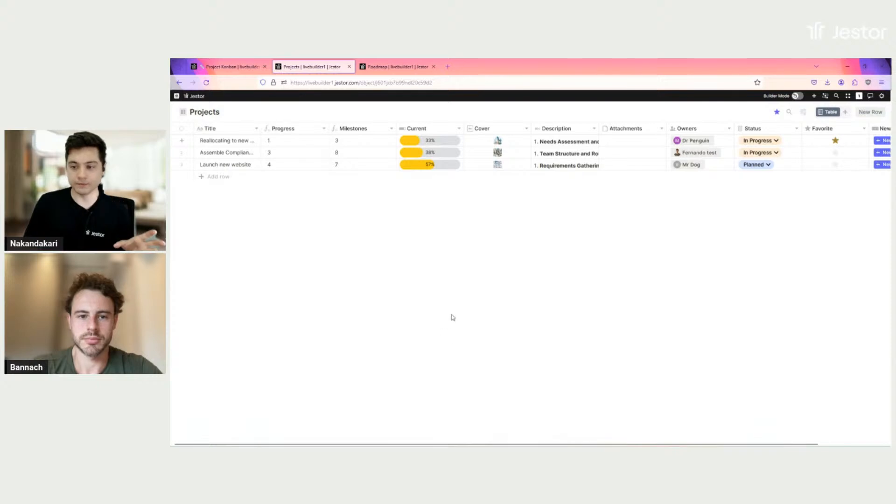
{"action": "scroll", "coordinate": [456, 300], "scroll_direction": "right", "scroll_amount": 3}
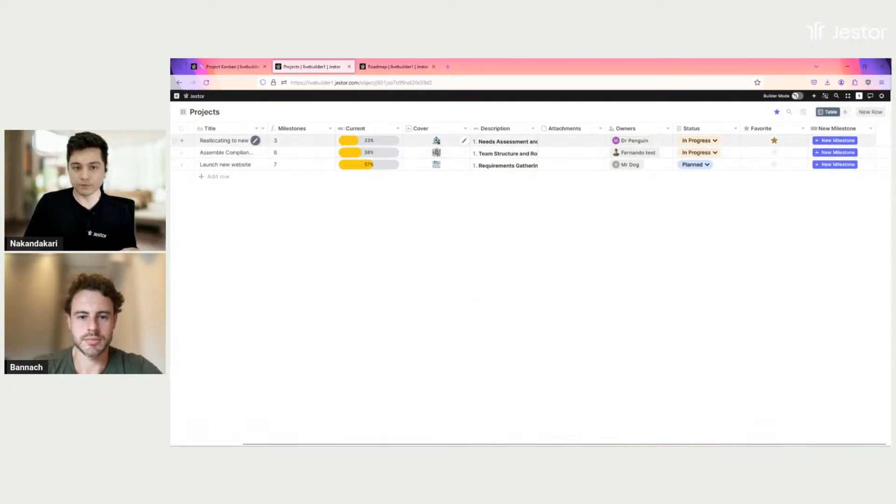
{"action": "left_click", "coordinate": [438, 153]}
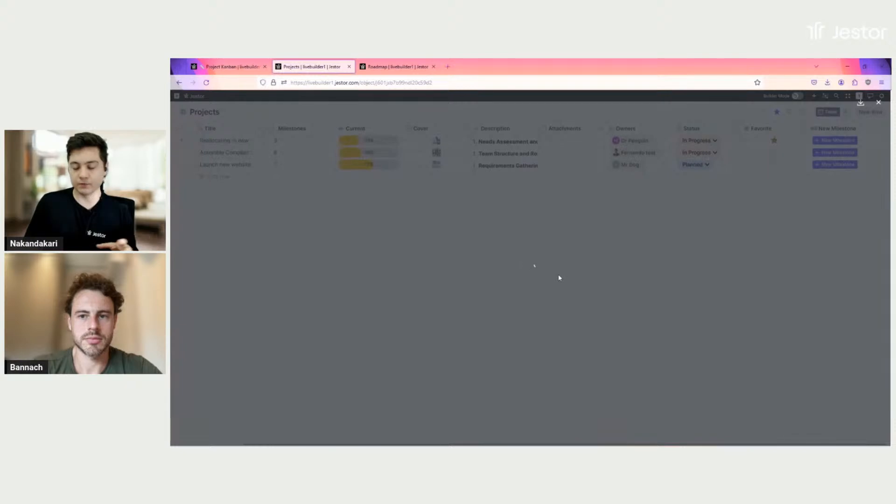
{"action": "left_click", "coordinate": [742, 252]}
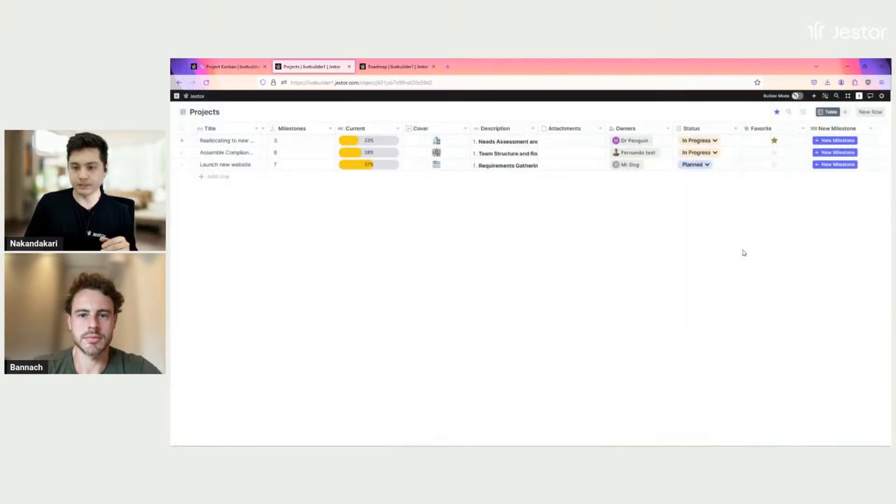
{"action": "left_click", "coordinate": [515, 143]}
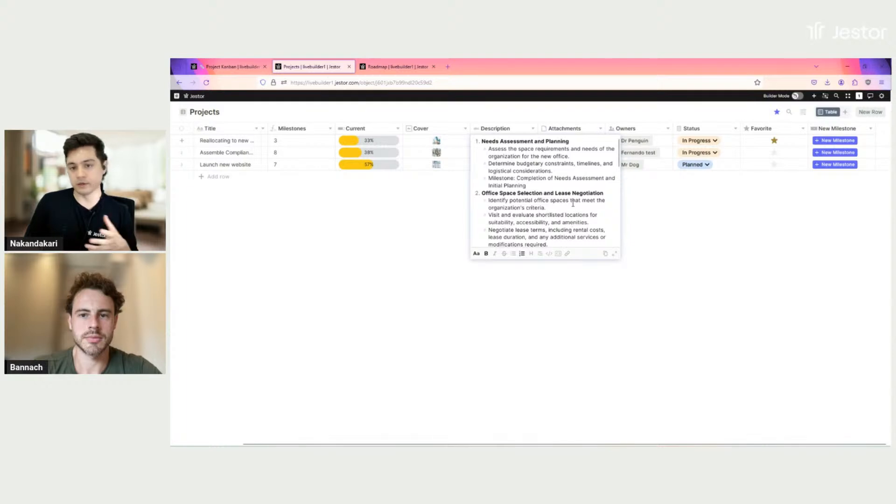
{"action": "scroll", "coordinate": [573, 204], "scroll_direction": "down", "scroll_amount": 10}
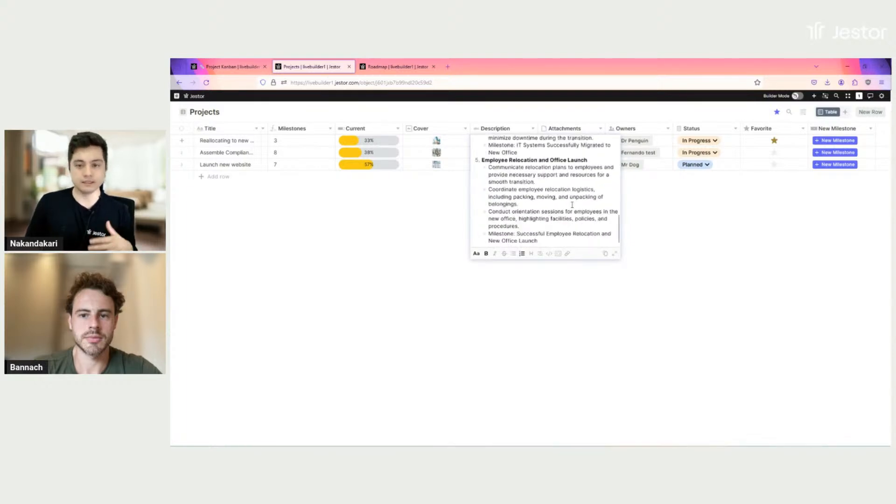
{"action": "left_click", "coordinate": [678, 234]}
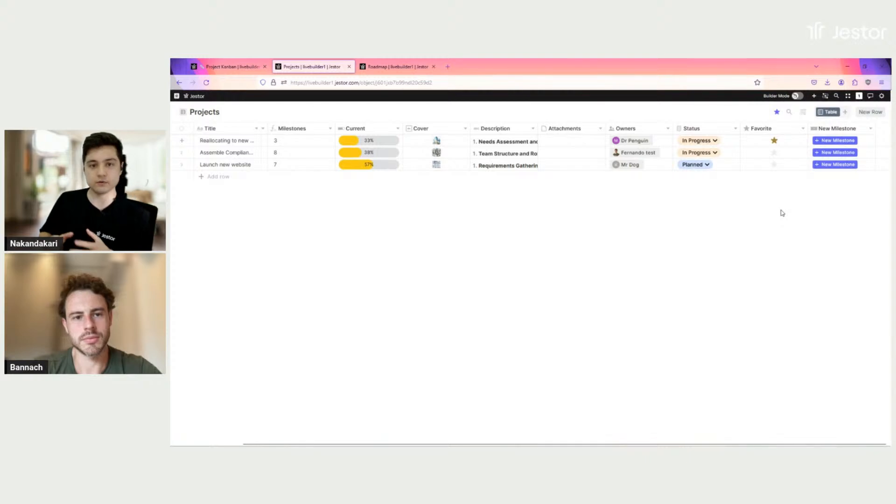
Mark the Launch new website project as a favorite from the Project Kanban and save it
{"action": "left_click", "coordinate": [232, 67]}
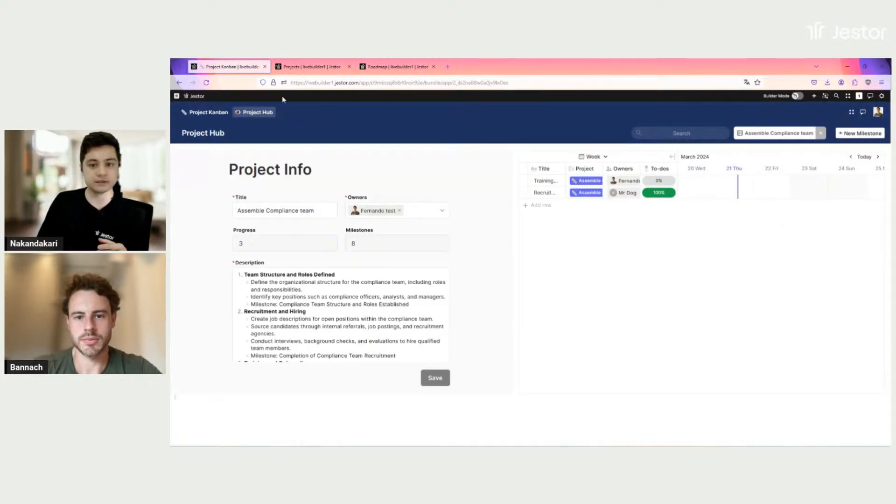
{"action": "left_click", "coordinate": [220, 116]}
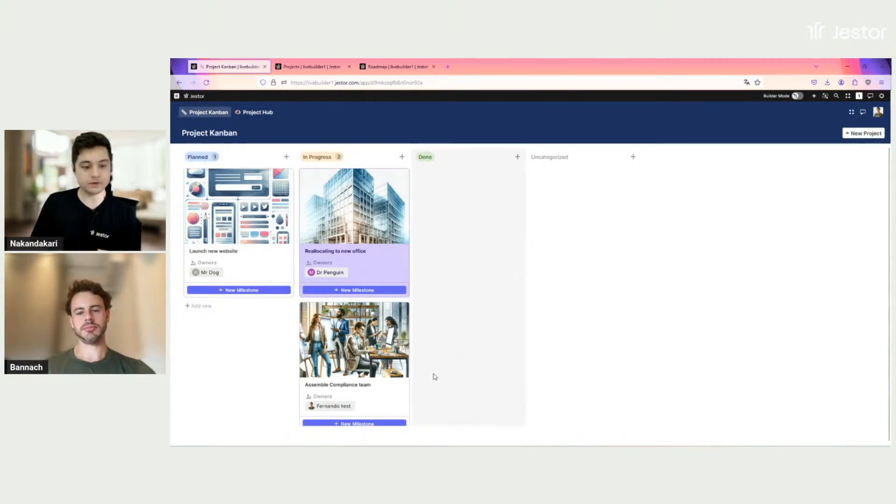
{"action": "left_click", "coordinate": [250, 260]}
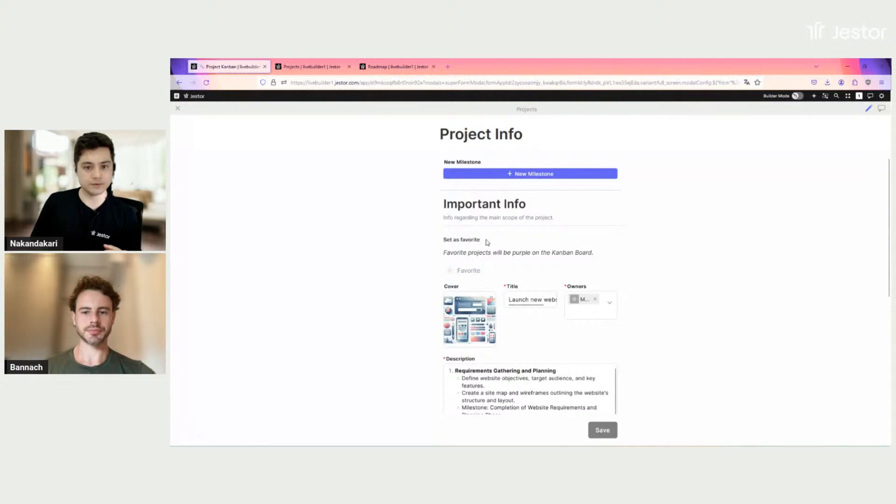
{"action": "left_click", "coordinate": [450, 271]}
{"action": "left_click", "coordinate": [604, 430]}
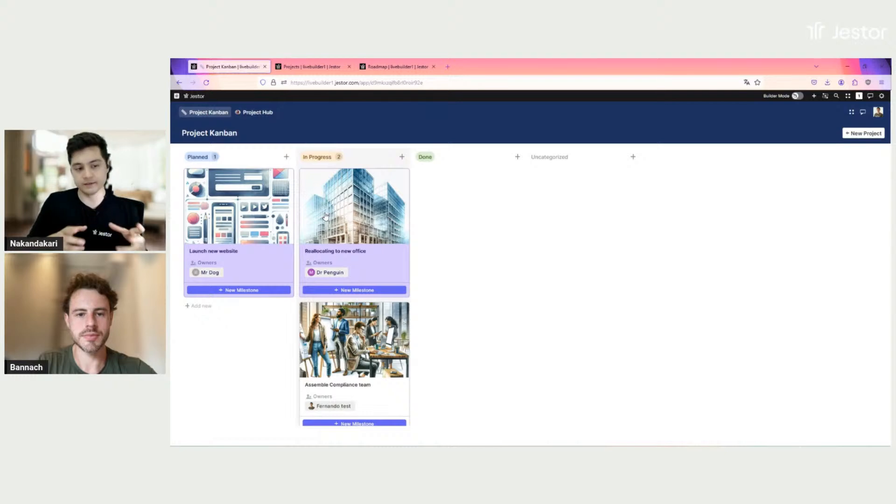
Examine the milestone rows in the Roadmap table alongside the Projects table and the Project Hub timeline
{"action": "left_click", "coordinate": [329, 70]}
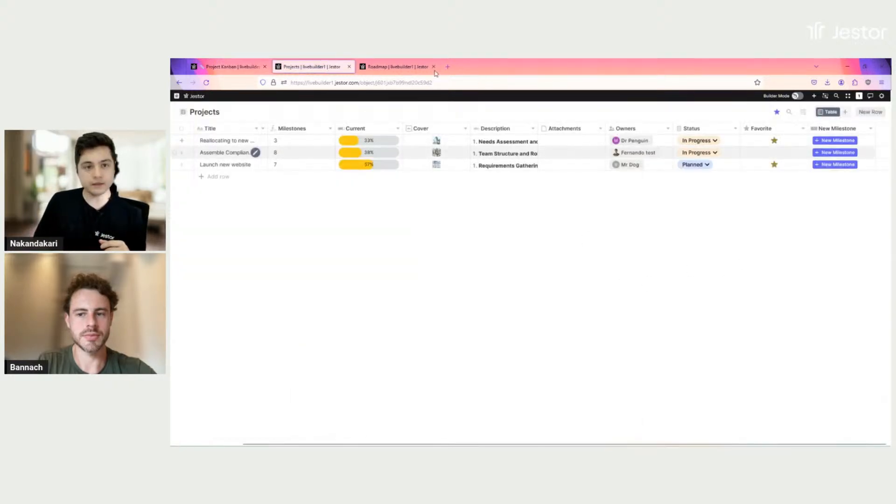
{"action": "left_click", "coordinate": [401, 68]}
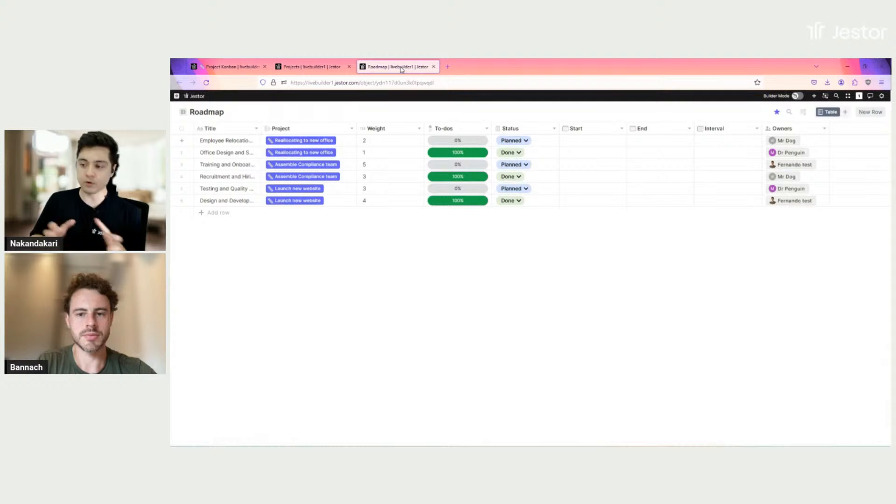
{"action": "double_click", "coordinate": [199, 114]}
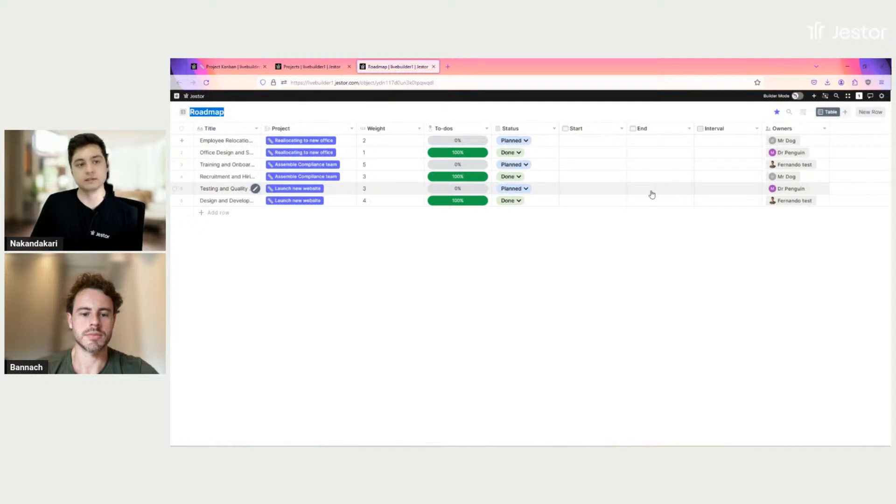
{"action": "left_click", "coordinate": [316, 70]}
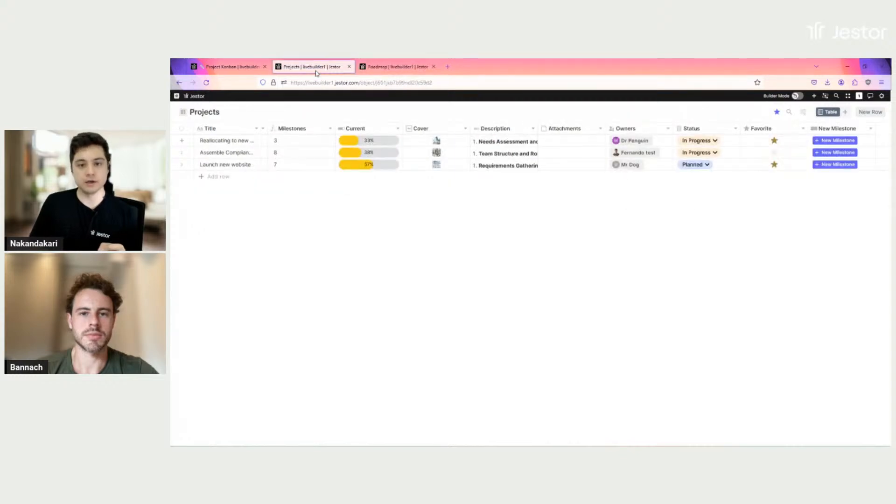
{"action": "left_click", "coordinate": [235, 68]}
{"action": "left_click", "coordinate": [258, 114]}
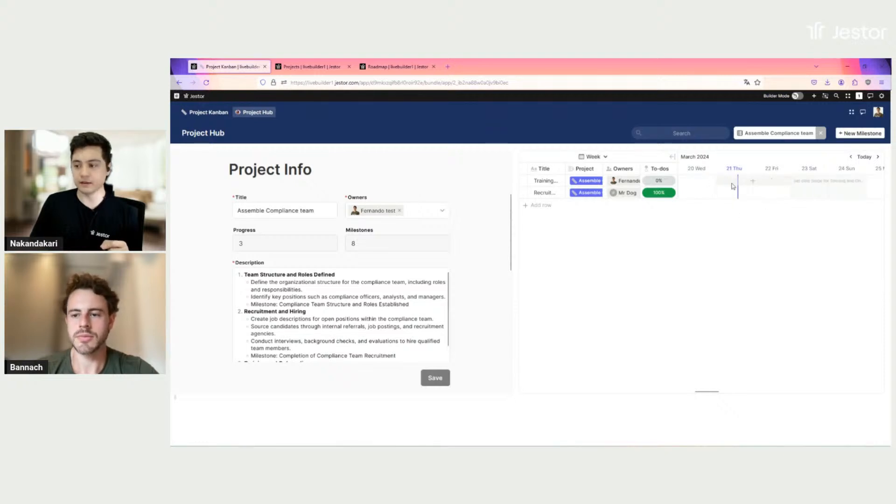
{"action": "left_click", "coordinate": [395, 68]}
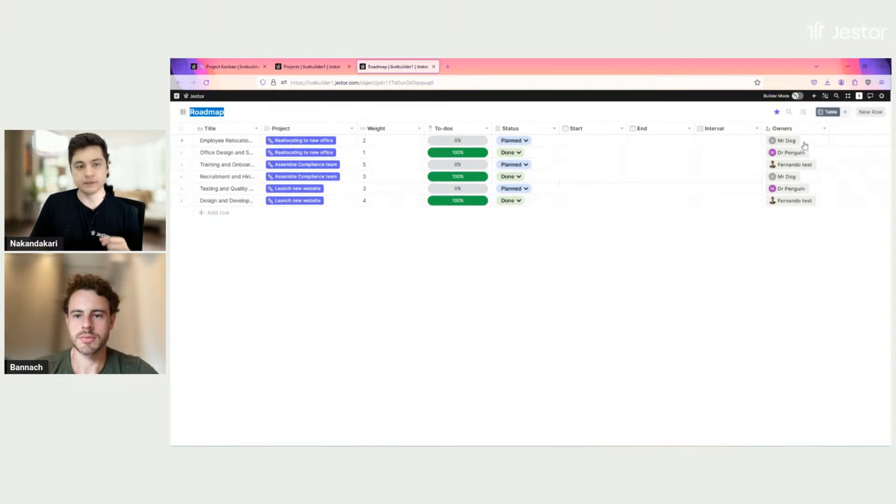
{"action": "left_click", "coordinate": [215, 116]}
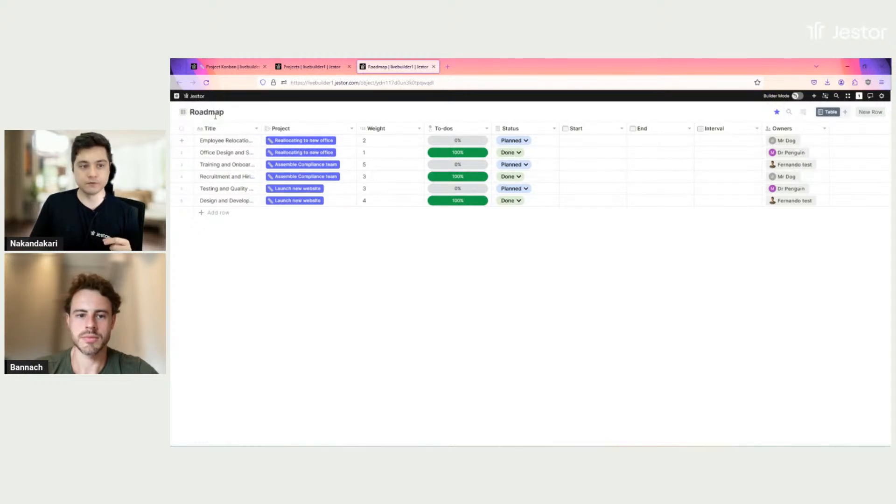
{"action": "double_click", "coordinate": [219, 112]}
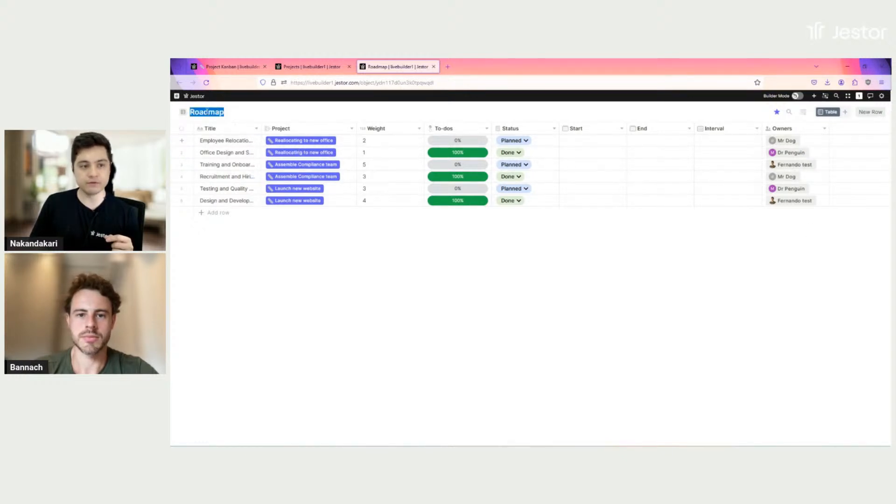
{"action": "left_click", "coordinate": [204, 111]}
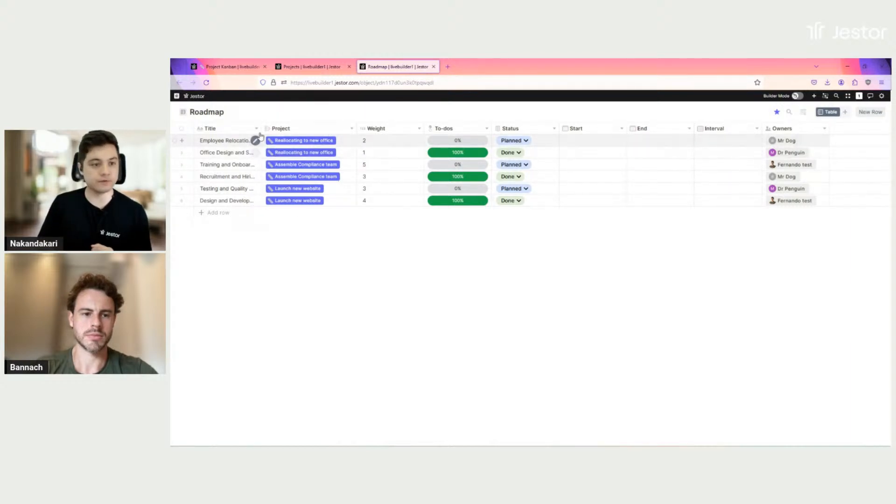
Widen the Title columns of the Roadmap and Projects tables to show more of the row names
{"action": "left_click_drag", "start_coordinate": [310, 129], "coordinate": [312, 129]}
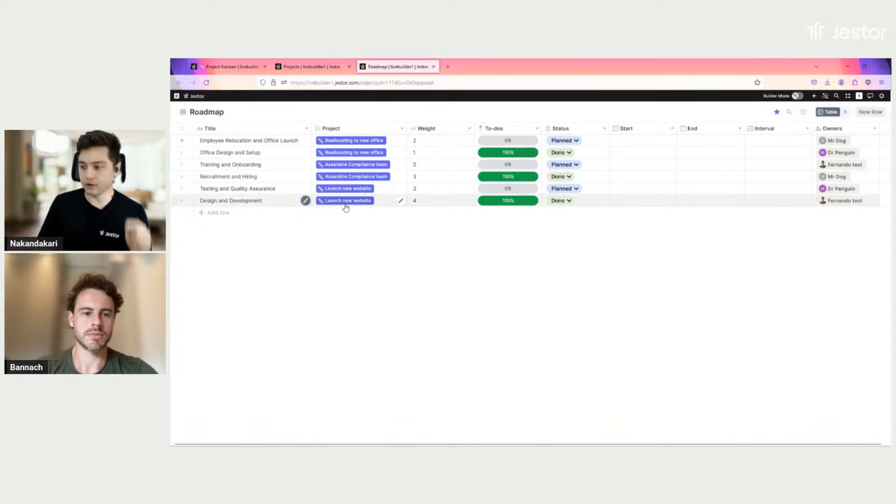
{"action": "left_click", "coordinate": [316, 66]}
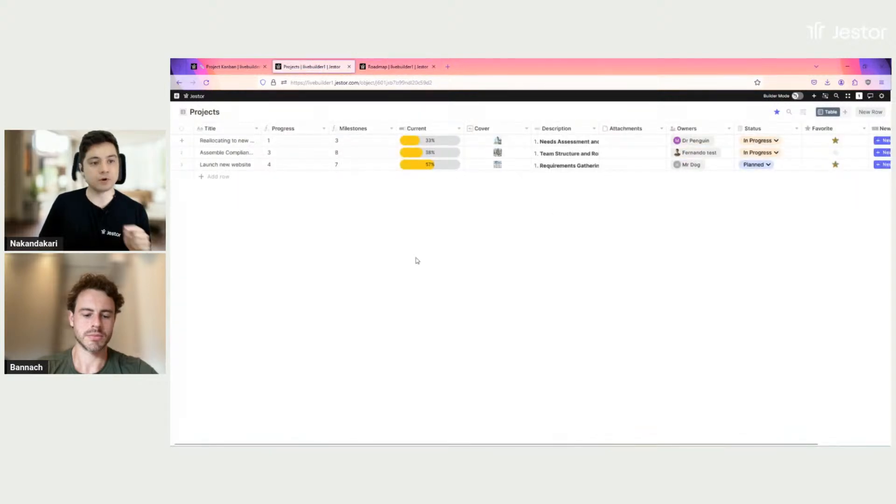
{"action": "left_click_drag", "start_coordinate": [260, 128], "coordinate": [271, 128]}
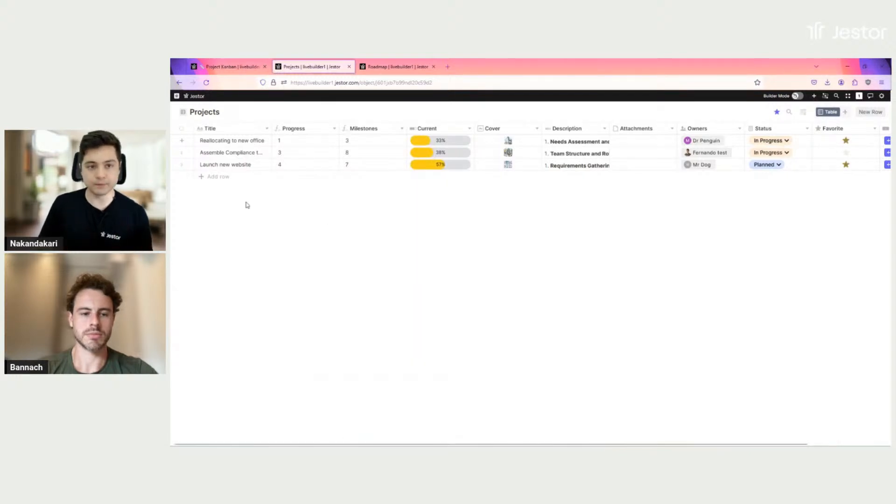
Compare the milestone weights and statuses in the Roadmap table with the progress and milestone columns in the Projects table
{"action": "left_click", "coordinate": [384, 70]}
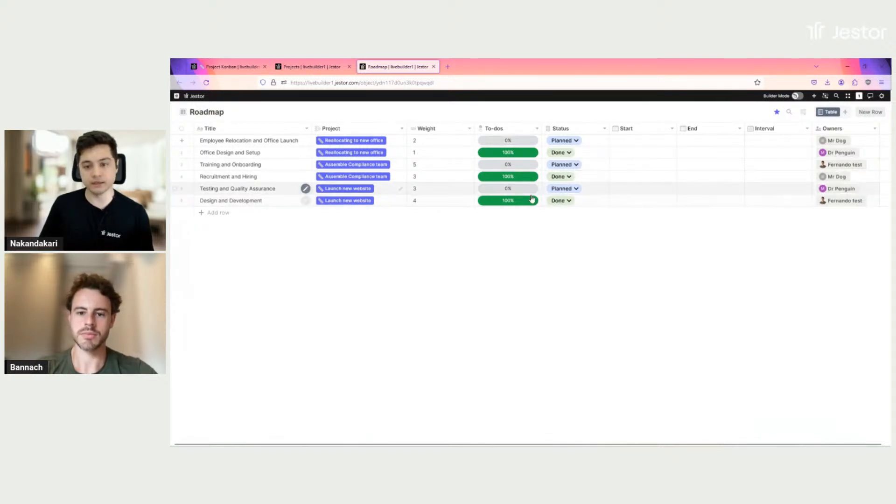
{"action": "left_click", "coordinate": [304, 68]}
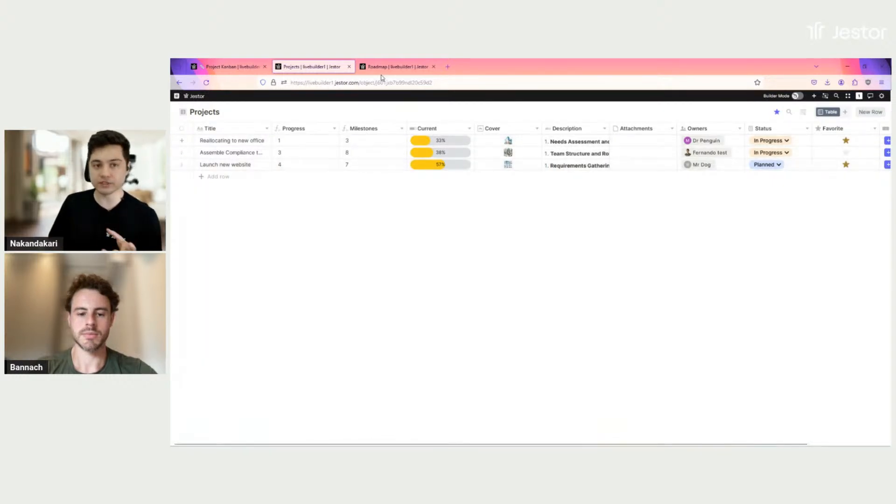
{"action": "key", "text": "ctrl+Tab"}
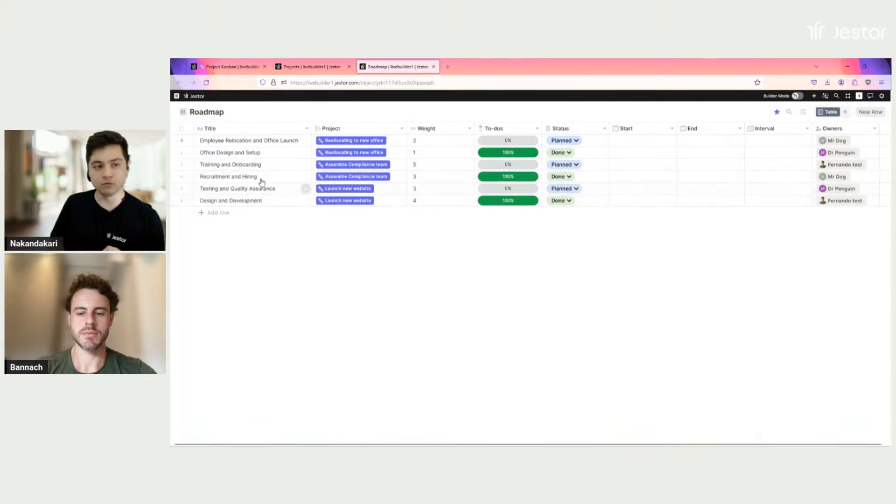
Turn on Builder Mode for the Projects table and open the settings of the Progress roll-up field
{"action": "left_click", "coordinate": [311, 66]}
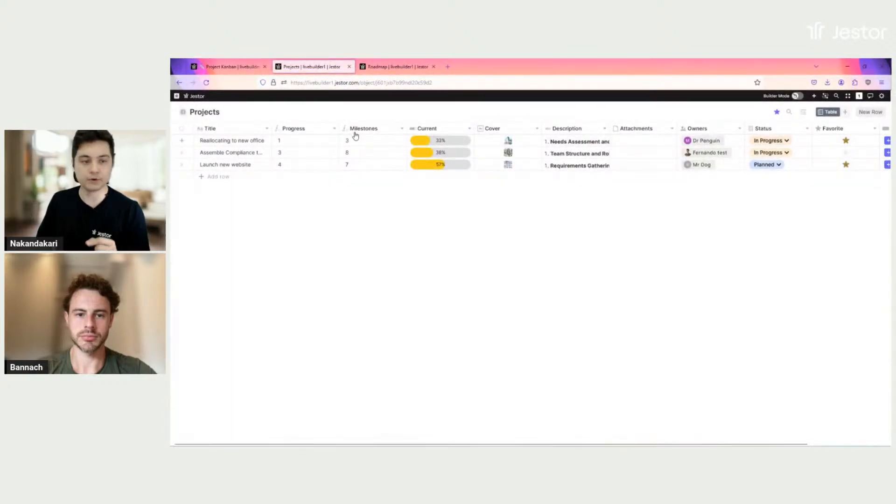
{"action": "left_click", "coordinate": [313, 131]}
{"action": "left_click", "coordinate": [770, 106]}
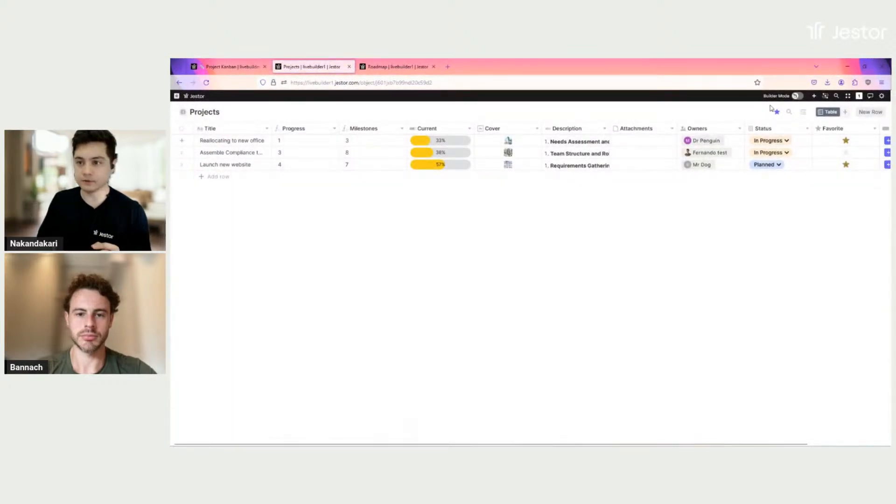
{"action": "left_click", "coordinate": [797, 97]}
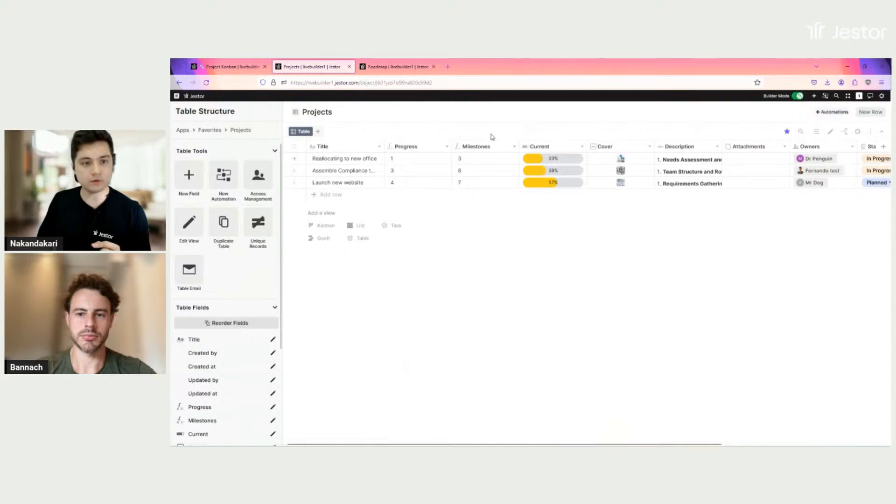
{"action": "left_click", "coordinate": [359, 149]}
{"action": "left_click", "coordinate": [417, 149]}
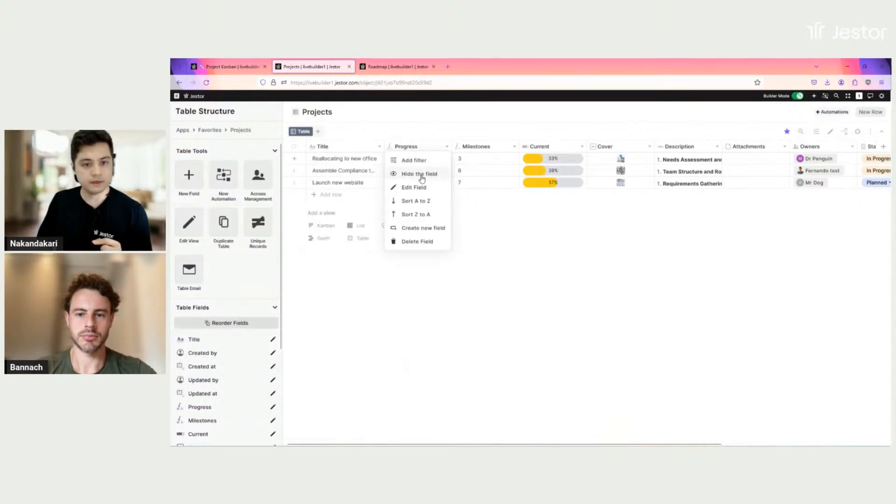
{"action": "left_click", "coordinate": [423, 192]}
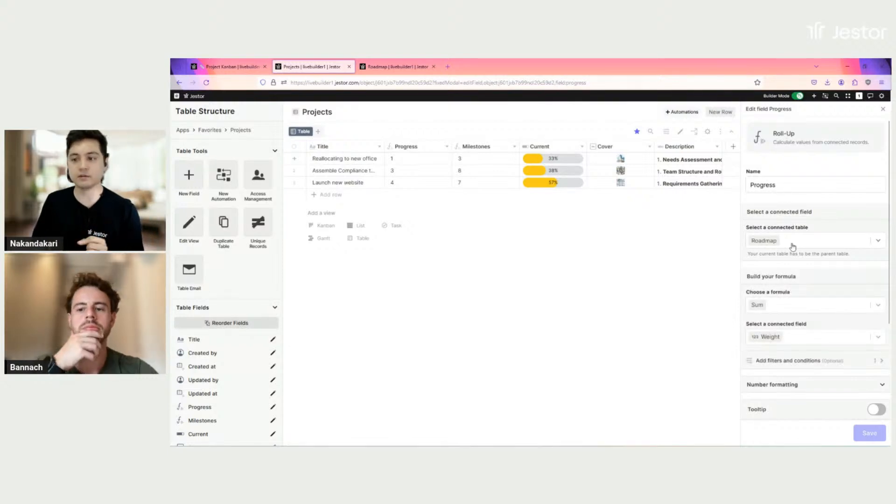
Examine the Progress roll-up's connected table, formula, connected field and filter conditions, comparing them with the weights and statuses in the Roadmap table
{"action": "scroll", "coordinate": [796, 210], "scroll_direction": "down", "scroll_amount": 2}
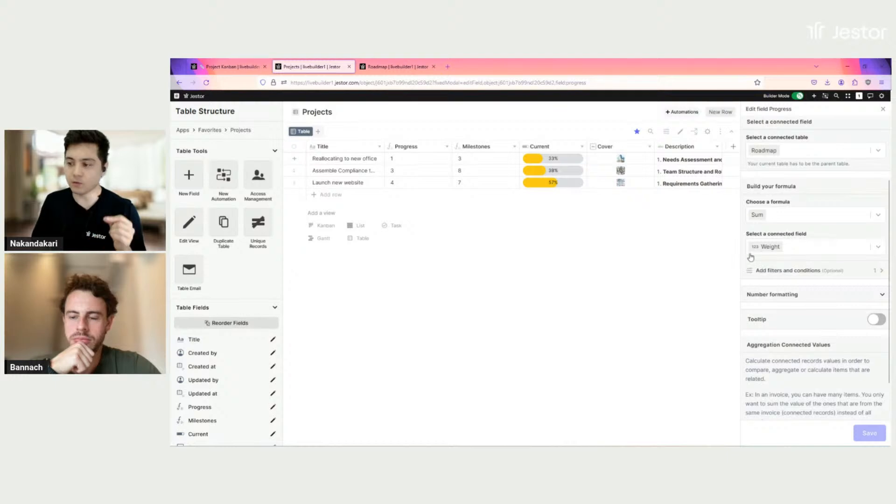
{"action": "left_click", "coordinate": [397, 67]}
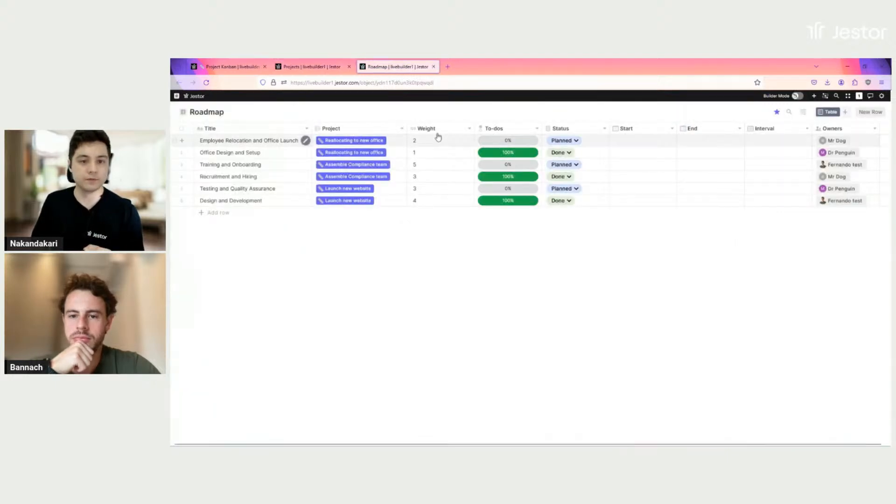
{"action": "left_click", "coordinate": [312, 67]}
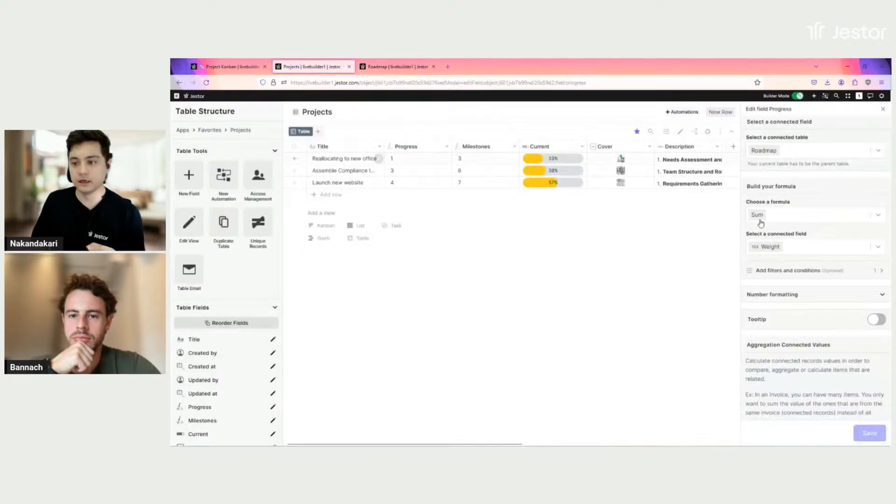
{"action": "scroll", "coordinate": [793, 252], "scroll_direction": "up", "scroll_amount": 3}
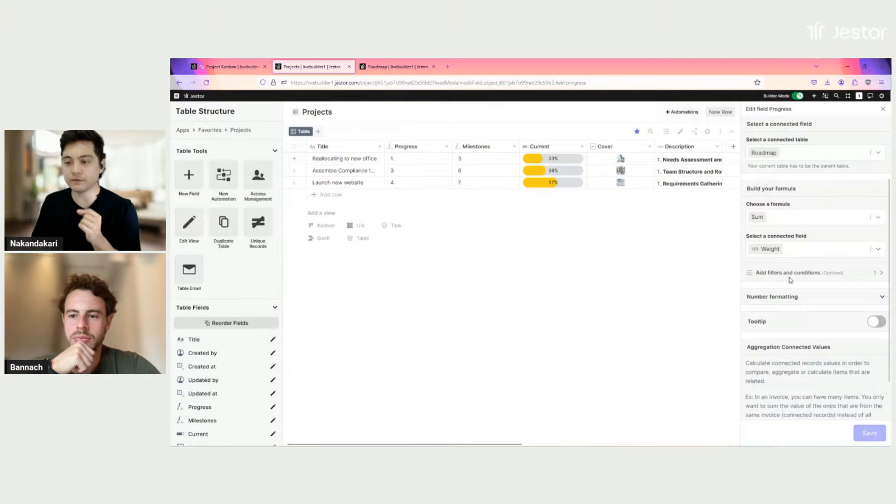
{"action": "left_click", "coordinate": [789, 275]}
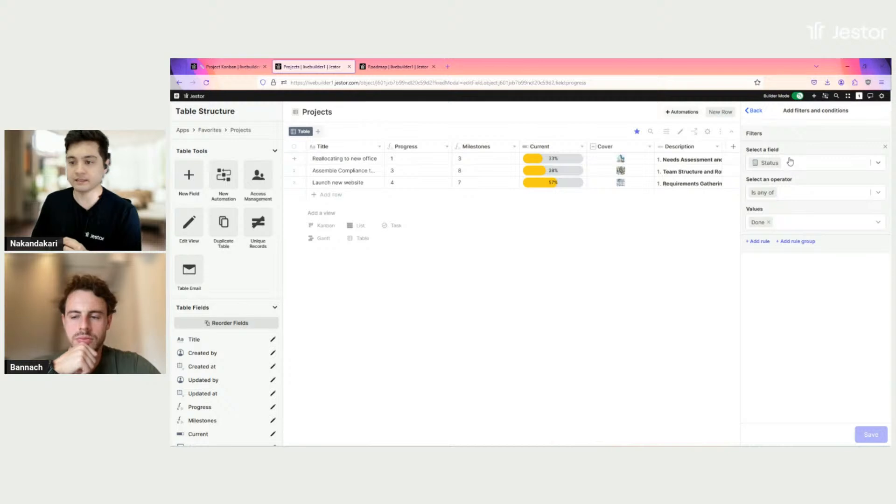
{"action": "left_click", "coordinate": [755, 111]}
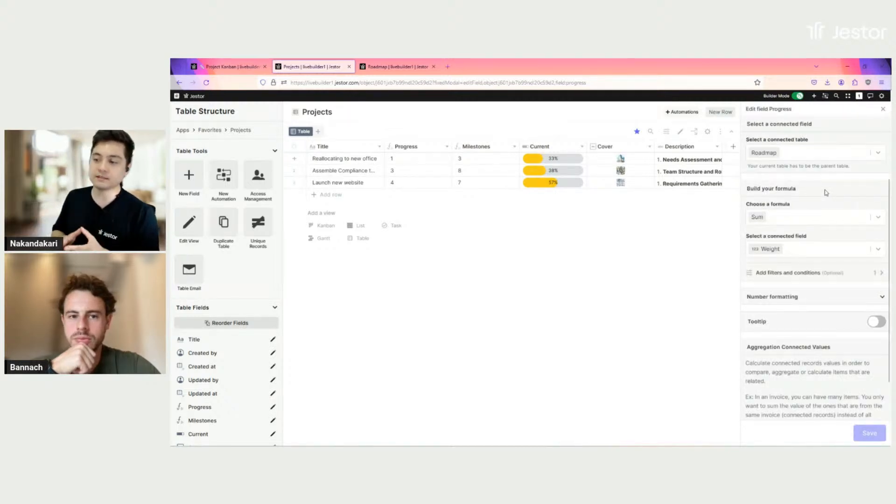
{"action": "scroll", "coordinate": [817, 206], "scroll_direction": "up", "scroll_amount": 3}
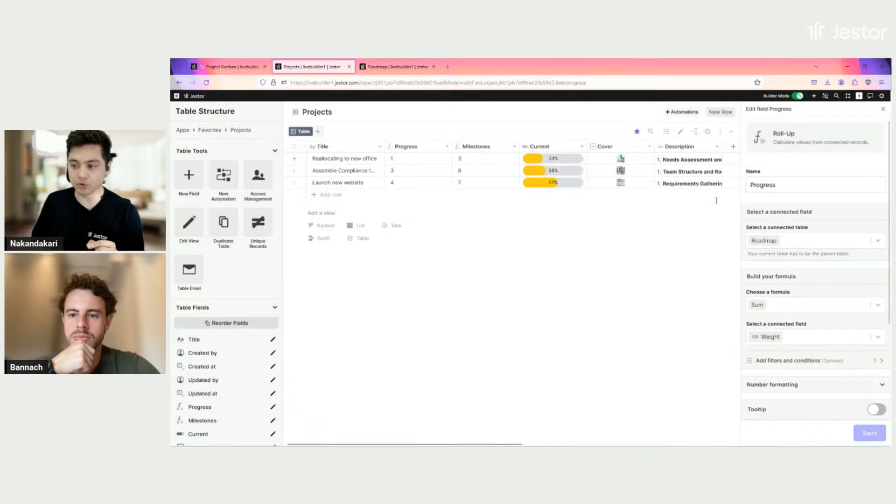
{"action": "left_click", "coordinate": [397, 67]}
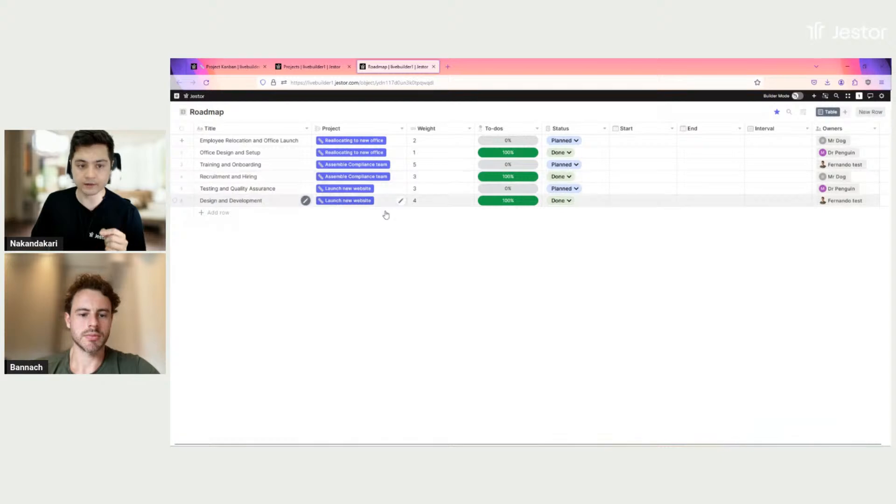
{"action": "left_click", "coordinate": [302, 66]}
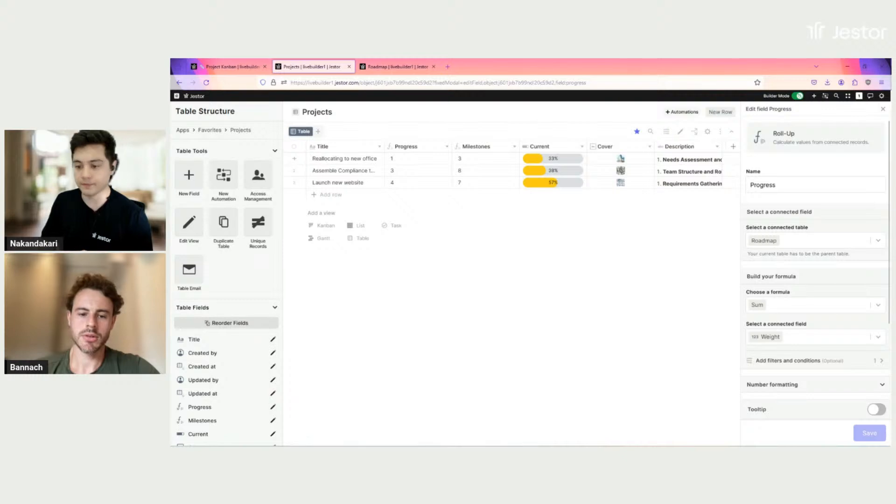
Set the Progress field's number formatting to 1 decimal place and save the field
{"action": "scroll", "coordinate": [788, 238], "scroll_direction": "down", "scroll_amount": 3}
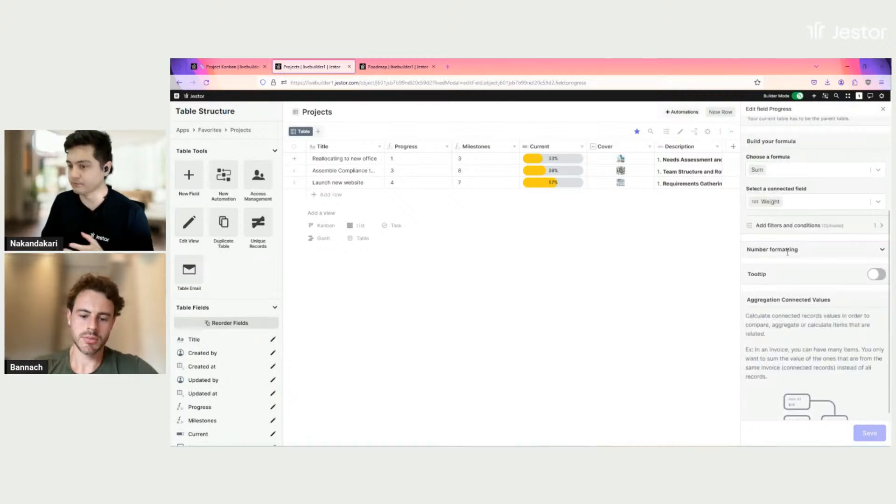
{"action": "left_click", "coordinate": [881, 251]}
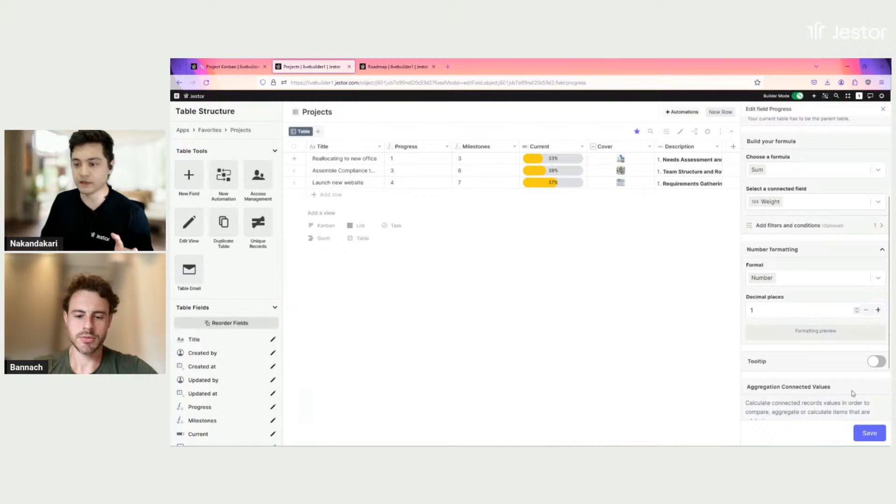
{"action": "left_click", "coordinate": [867, 434]}
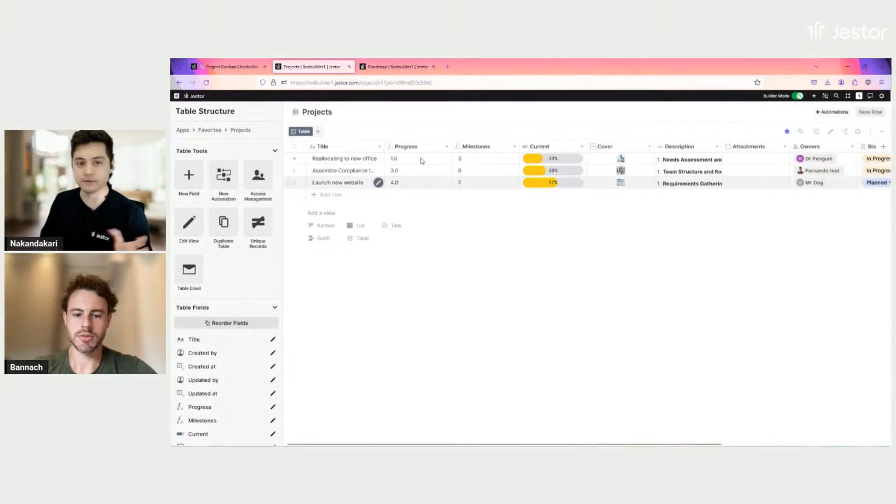
Reopen the Progress field's settings, set its decimal places to 0 and save the field
{"action": "left_click", "coordinate": [447, 147]}
{"action": "left_click", "coordinate": [423, 190]}
{"action": "scroll", "coordinate": [851, 307], "scroll_direction": "down", "scroll_amount": 4}
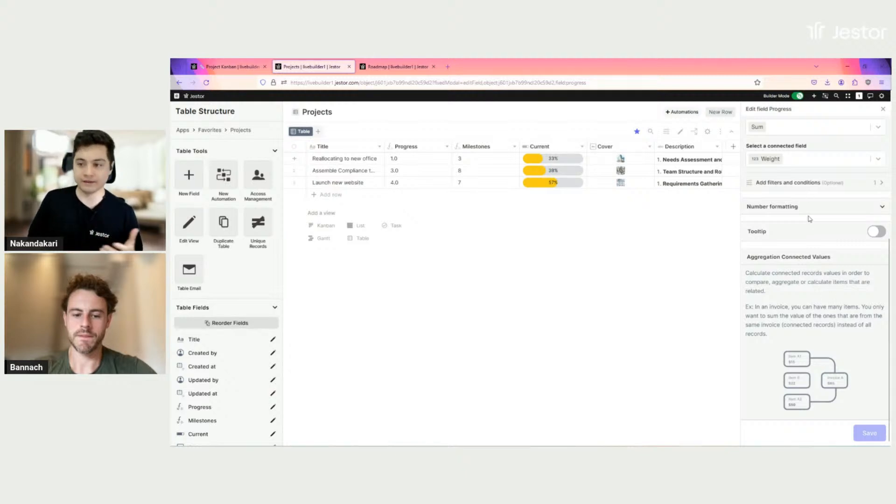
{"action": "left_click", "coordinate": [883, 207]}
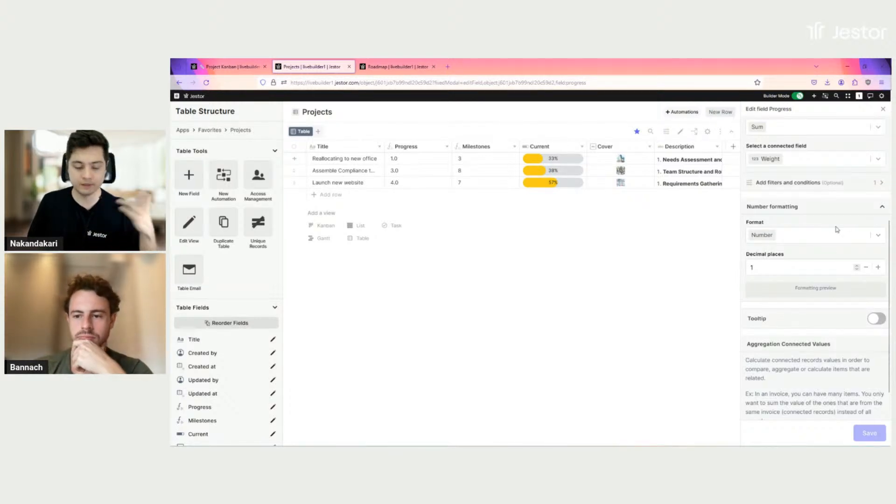
{"action": "left_click", "coordinate": [865, 269]}
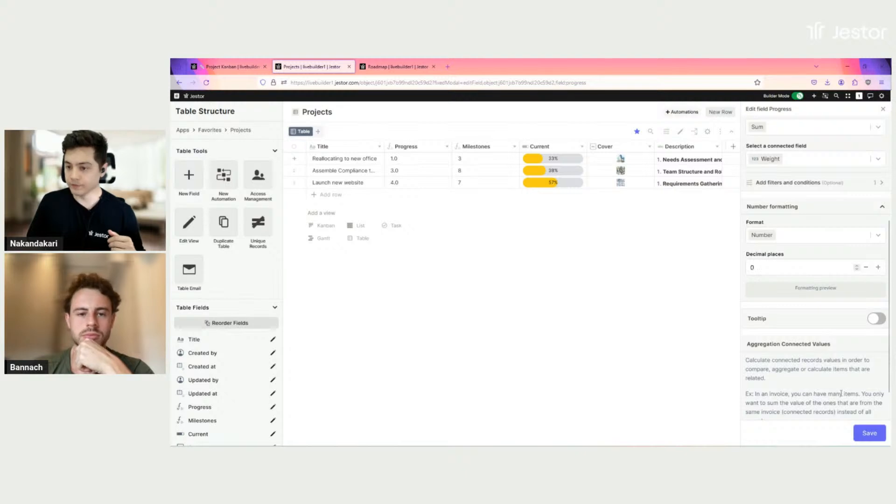
{"action": "left_click", "coordinate": [861, 437]}
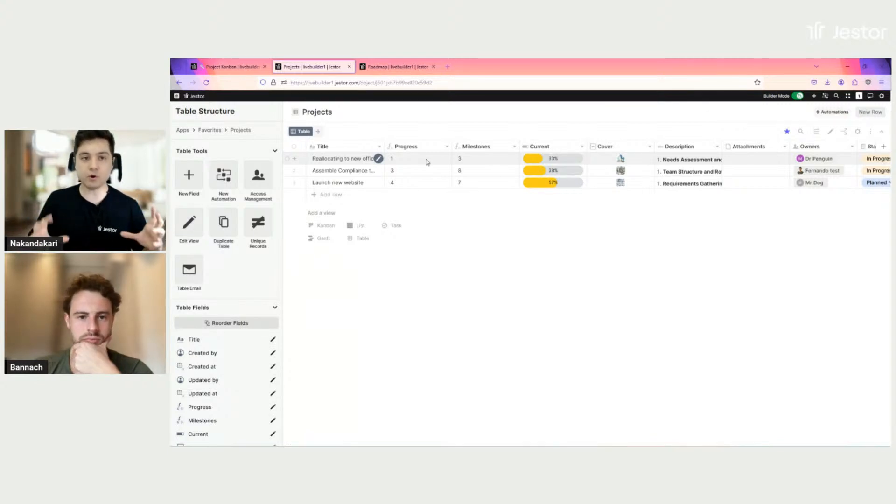
Review the Roadmap table, then examine the Current goal field's initial value, goal method, goal field and return type in the Projects table
{"action": "left_click", "coordinate": [388, 67]}
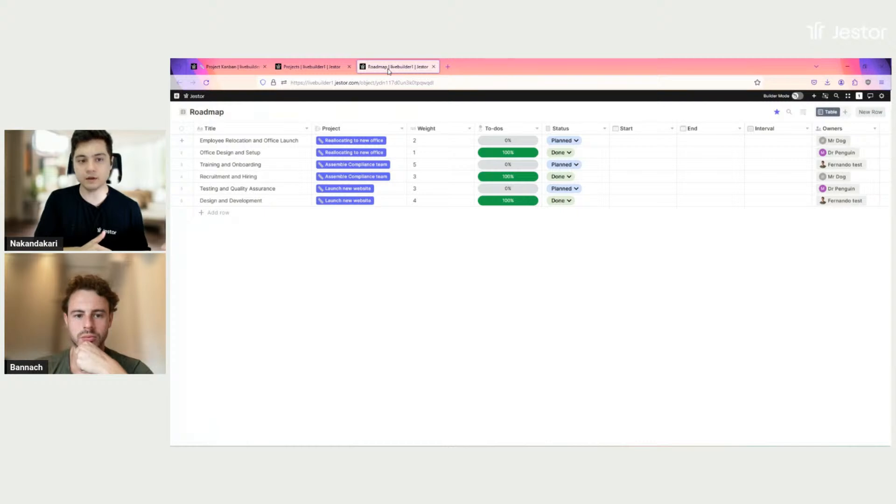
{"action": "left_click", "coordinate": [325, 64]}
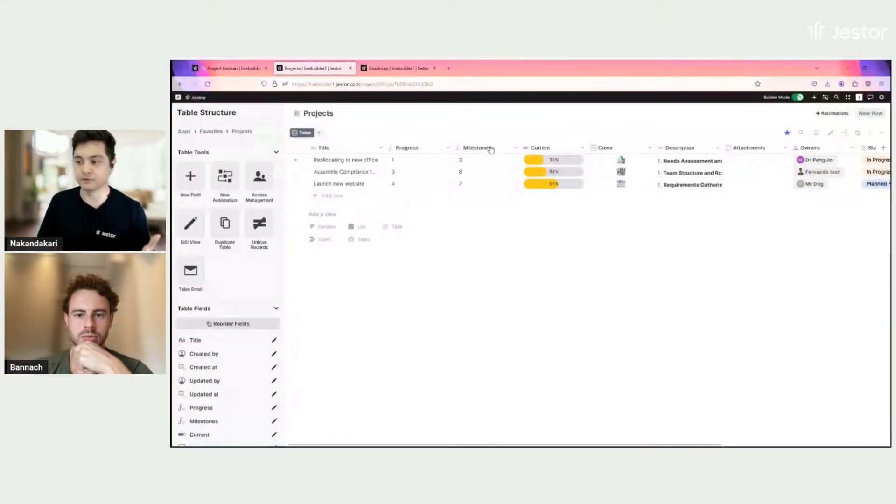
{"action": "left_click", "coordinate": [551, 153]}
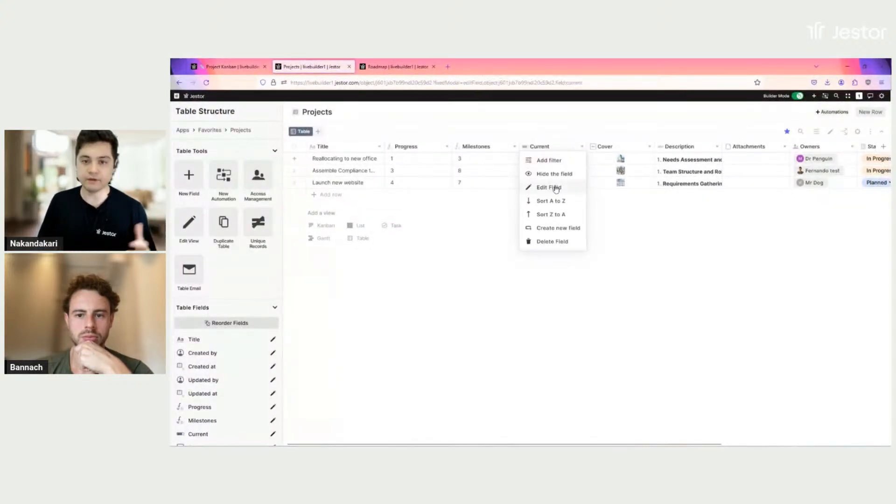
{"action": "left_click", "coordinate": [554, 186]}
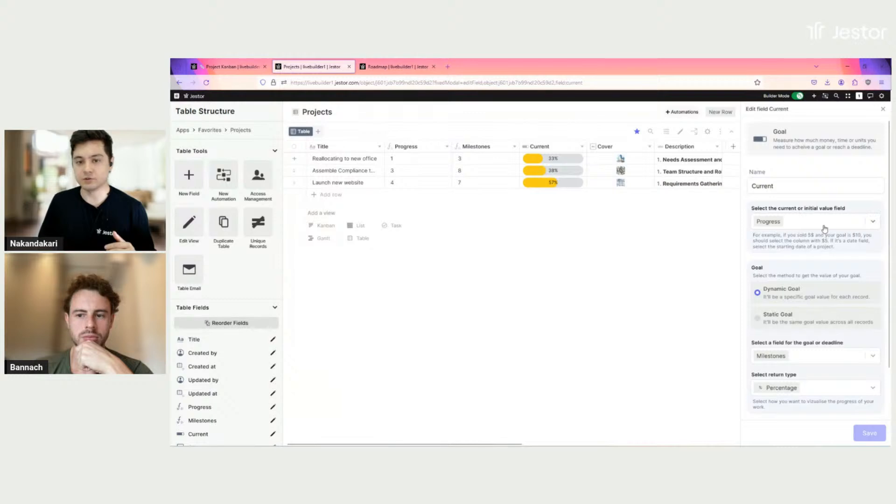
{"action": "scroll", "coordinate": [808, 228], "scroll_direction": "down", "scroll_amount": 1}
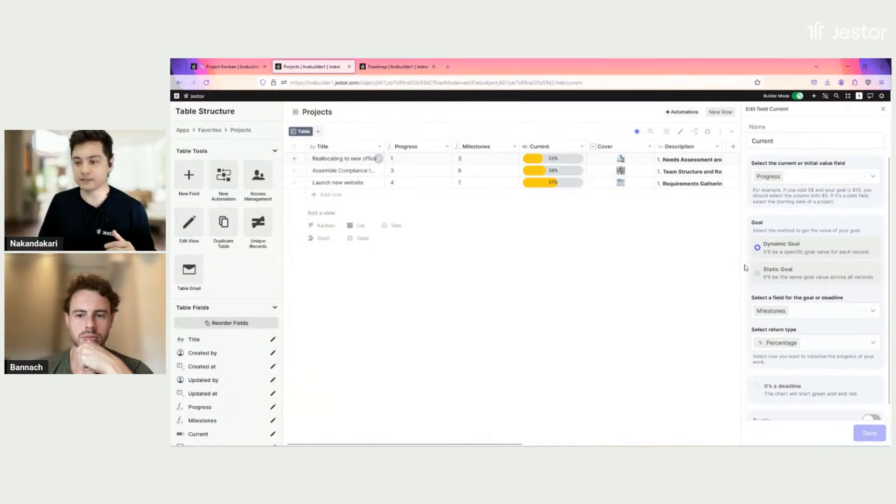
{"action": "scroll", "coordinate": [777, 269], "scroll_direction": "down", "scroll_amount": 1}
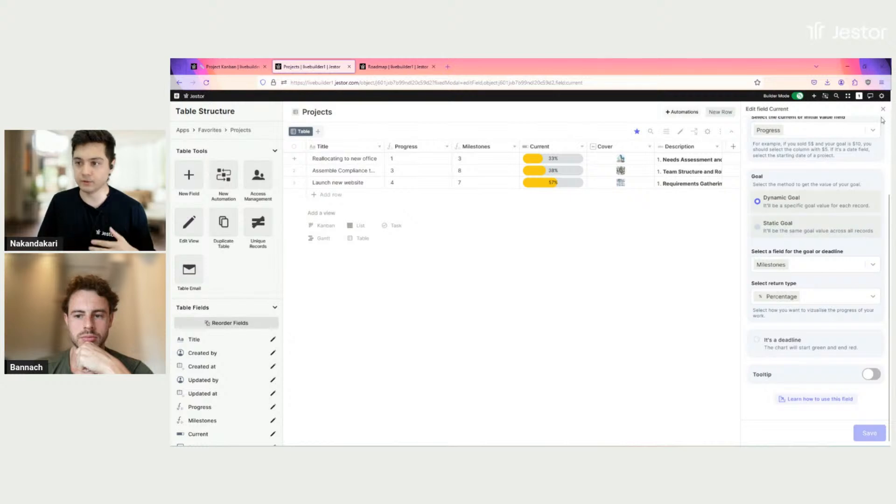
{"action": "left_click", "coordinate": [882, 110]}
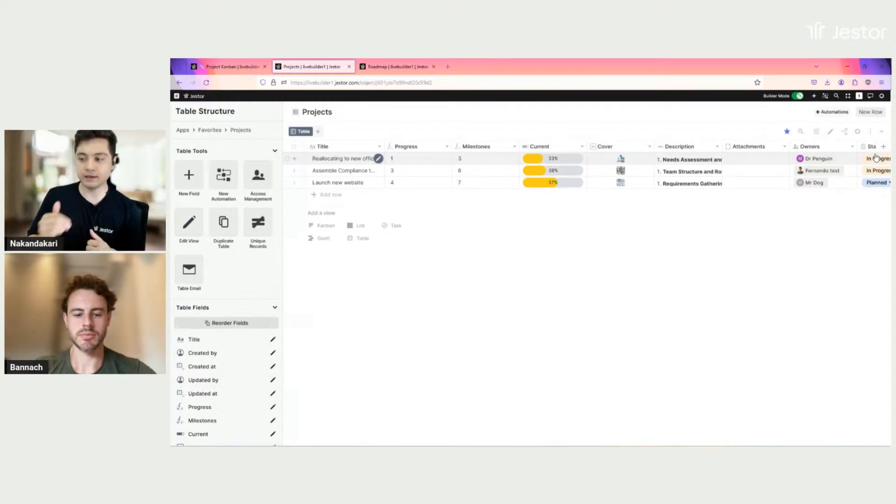
Create a new blank app and name it "Project Board (Live)"
{"action": "left_click", "coordinate": [814, 96]}
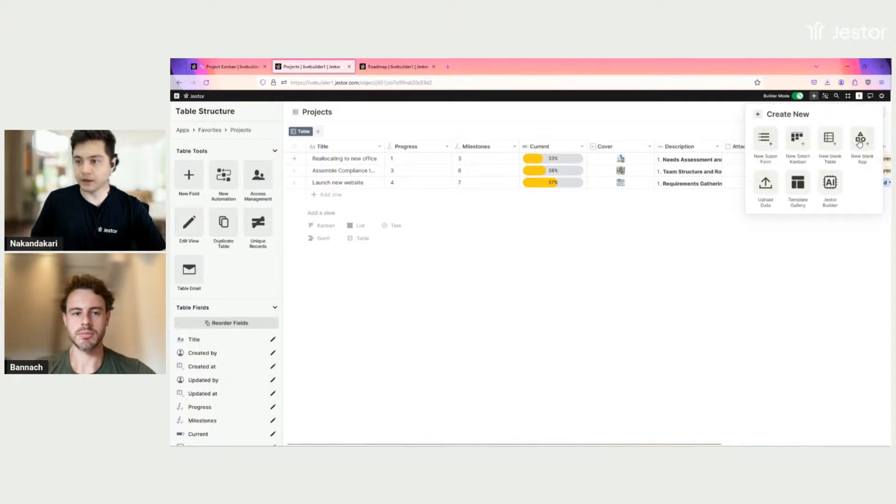
{"action": "left_click", "coordinate": [836, 152]}
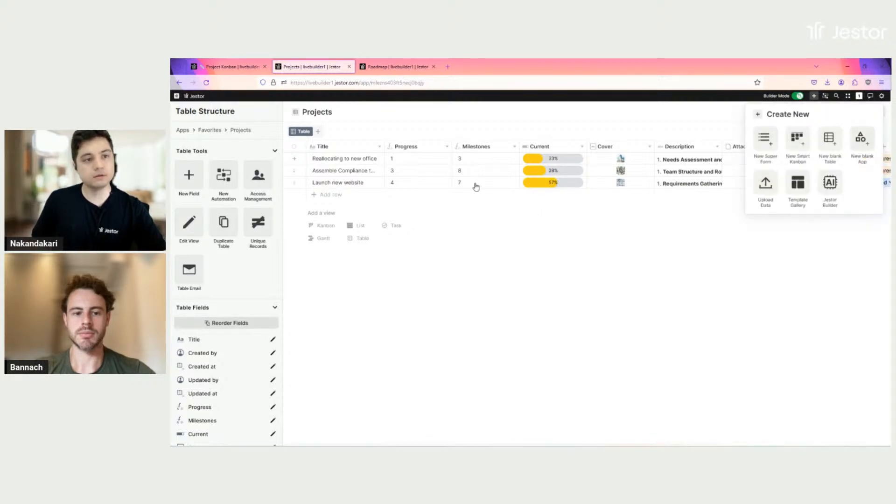
{"action": "left_click", "coordinate": [225, 114]}
{"action": "left_click", "coordinate": [217, 111]}
{"action": "type", "text": "Project Board (Live)"}
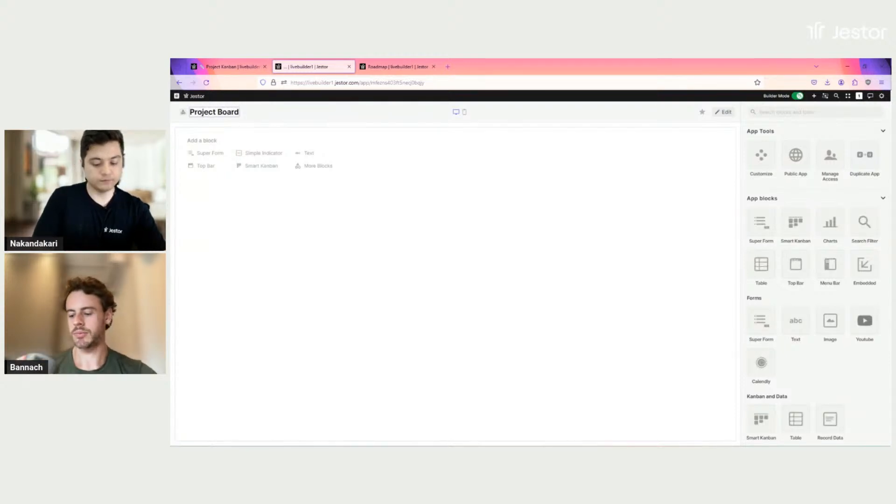
{"action": "left_click", "coordinate": [299, 125]}
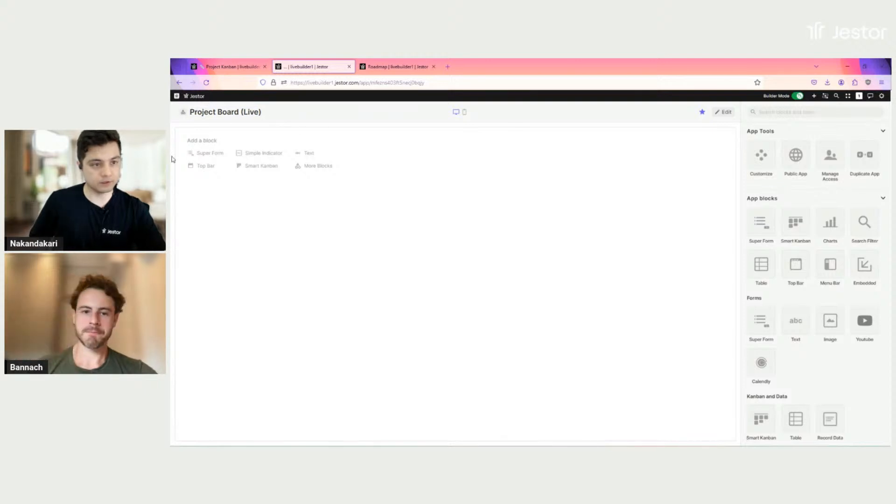
Set the app's icon to the hammer and wrench emoji found by searching "build", and save it
{"action": "left_click", "coordinate": [184, 113]}
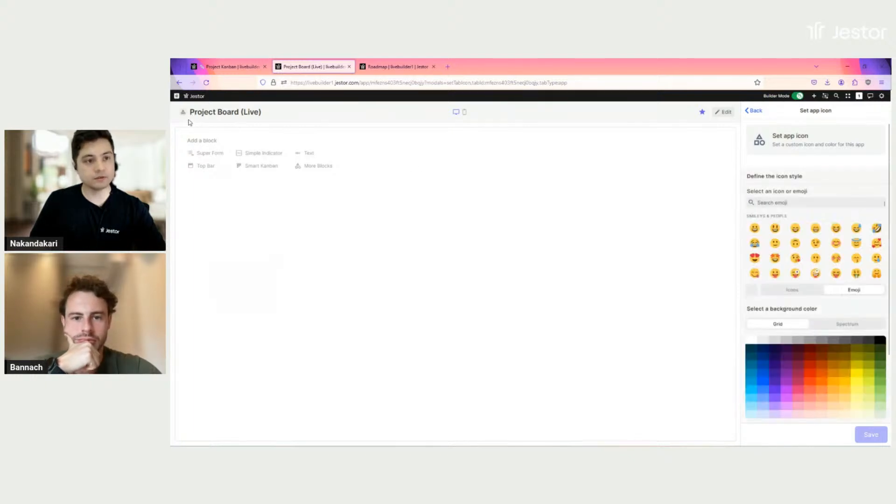
{"action": "scroll", "coordinate": [826, 226], "scroll_direction": "down", "scroll_amount": 5}
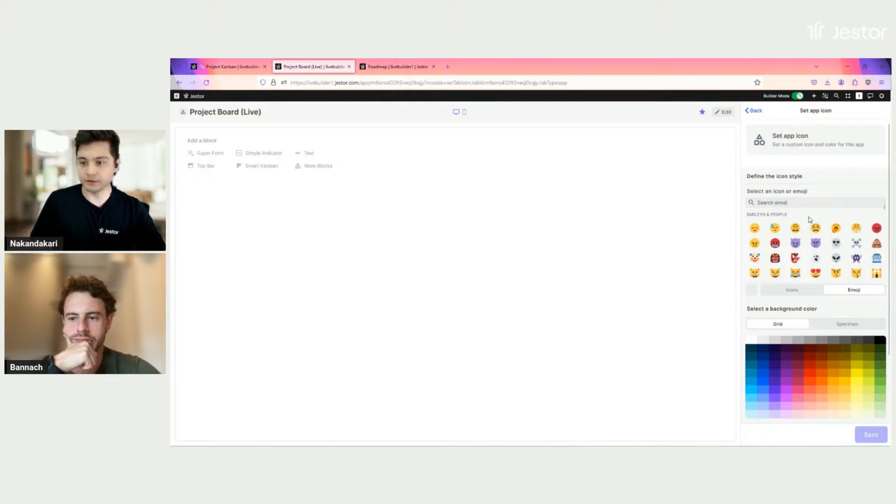
{"action": "scroll", "coordinate": [809, 219], "scroll_direction": "up", "scroll_amount": 2}
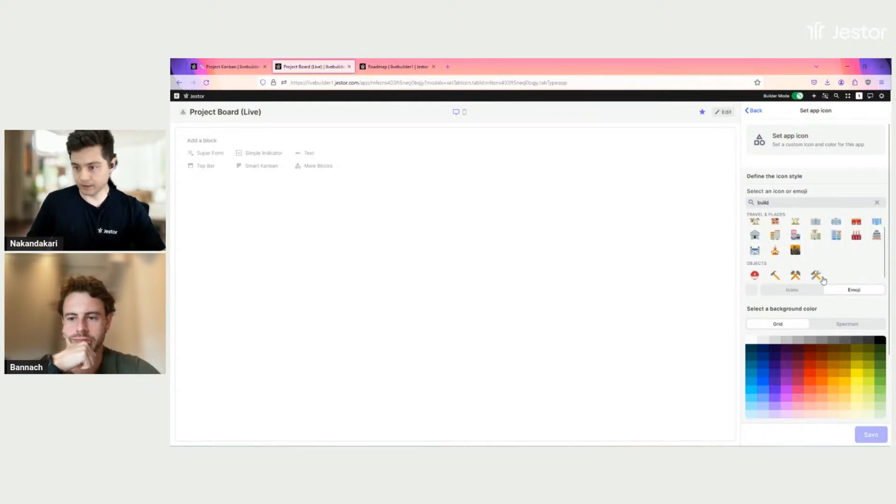
{"action": "left_click", "coordinate": [822, 276]}
{"action": "left_click", "coordinate": [875, 435]}
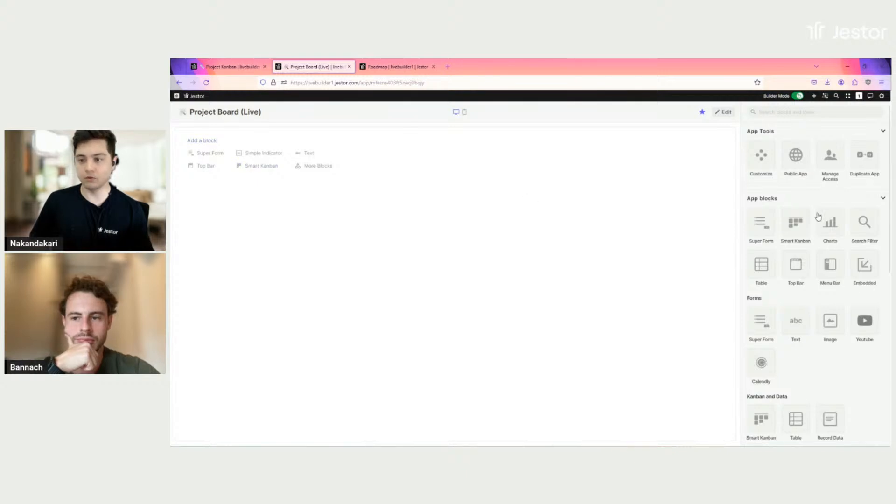
Add a Smart Kanban block to the app, align it with the canvas's left edge and widen it to fill the canvas
{"action": "left_click", "coordinate": [795, 223]}
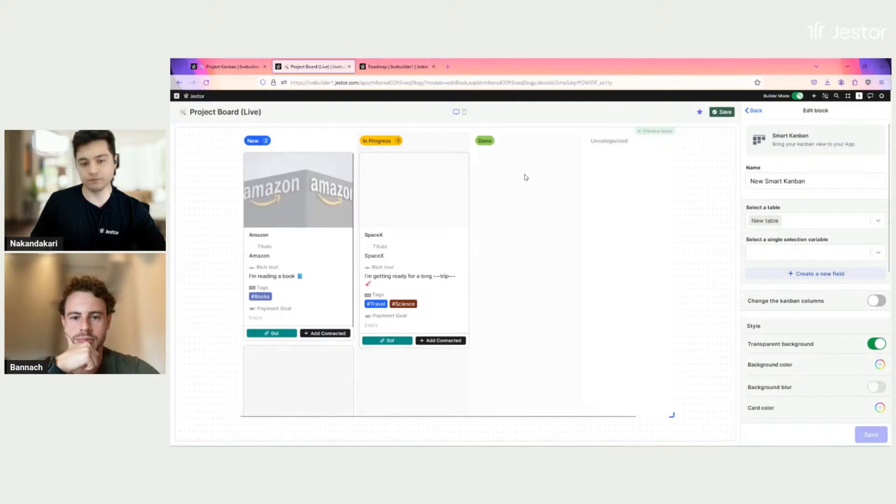
{"action": "left_click_drag", "start_coordinate": [626, 224], "coordinate": [564, 246]}
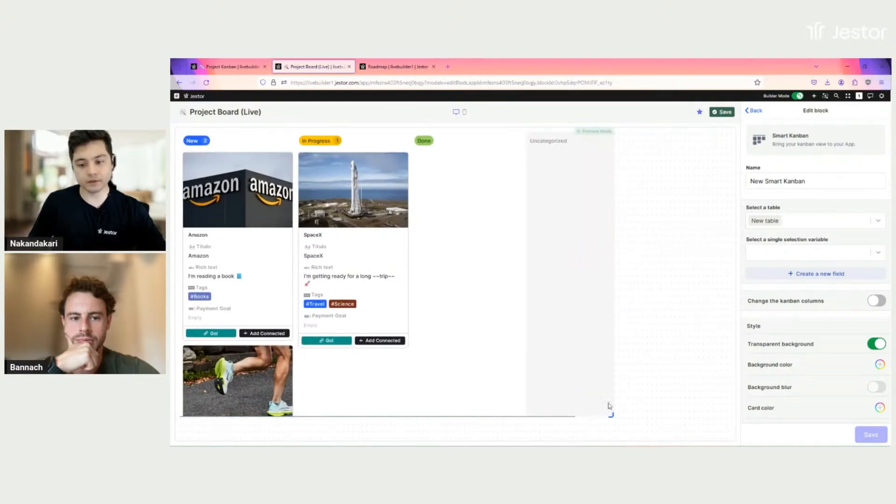
{"action": "left_click_drag", "start_coordinate": [748, 421], "coordinate": [748, 420]}
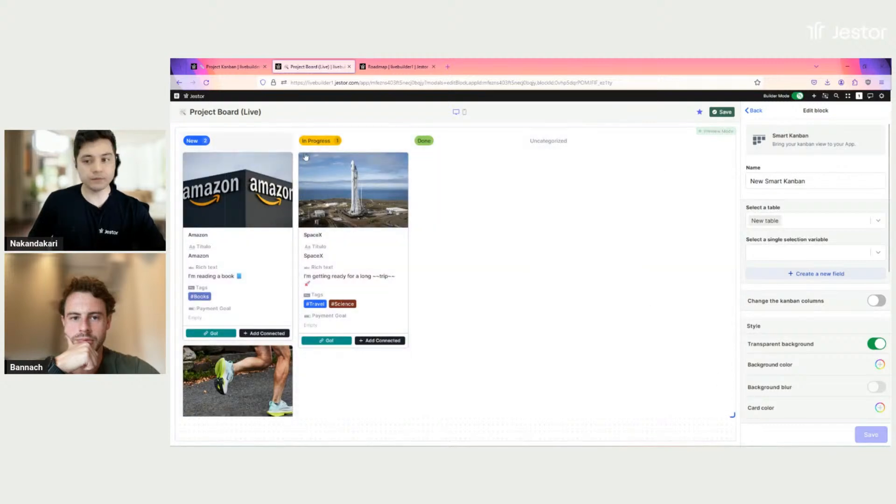
Connect the Smart Kanban to the Projects table and use Status as its single selection variable
{"action": "left_click", "coordinate": [801, 221]}
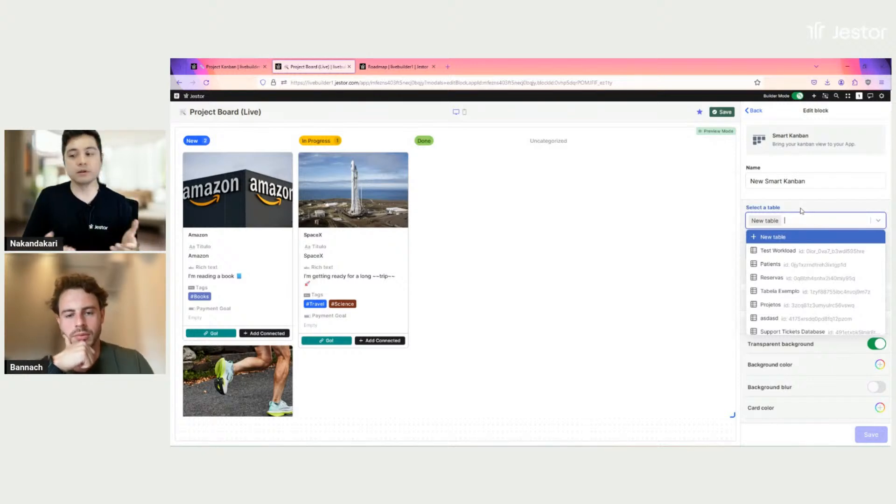
{"action": "type", "text": "p"}
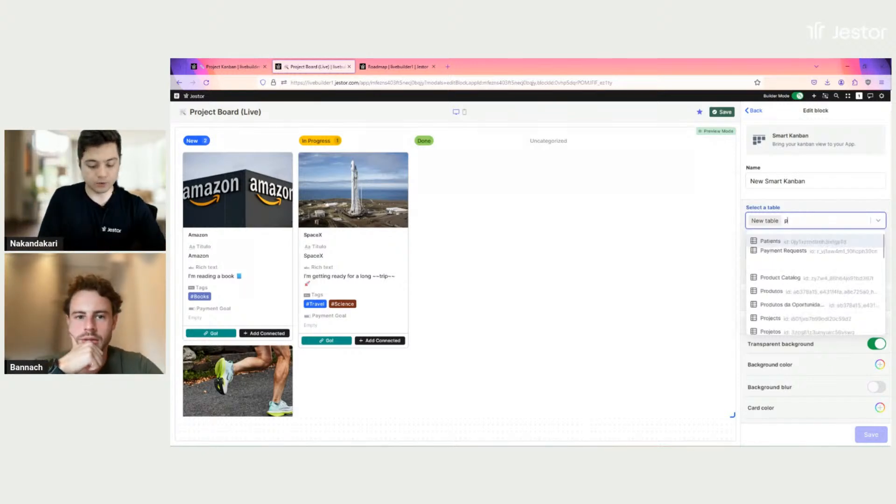
{"action": "type", "text": "r"}
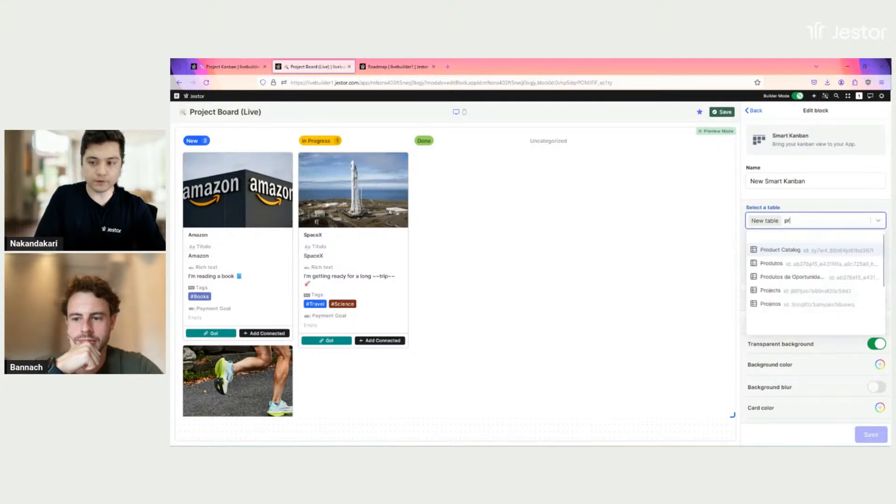
{"action": "type", "text": "o"}
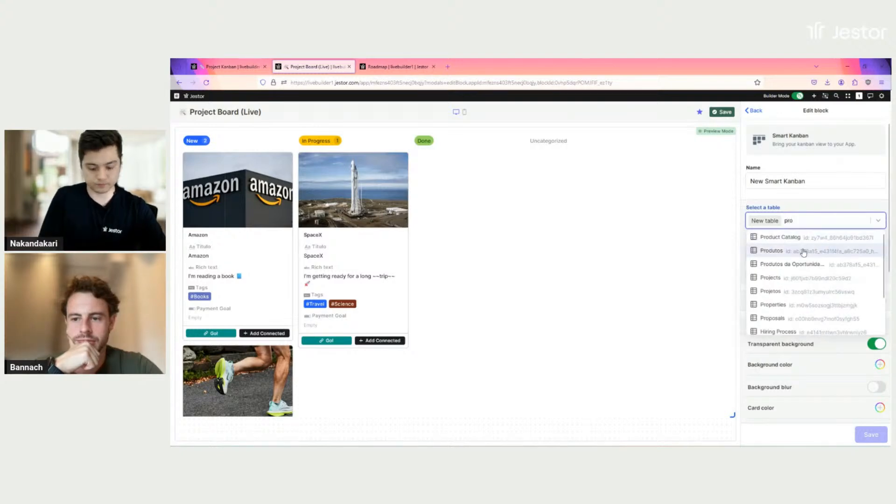
{"action": "type", "text": "j"}
{"action": "left_click", "coordinate": [784, 237]}
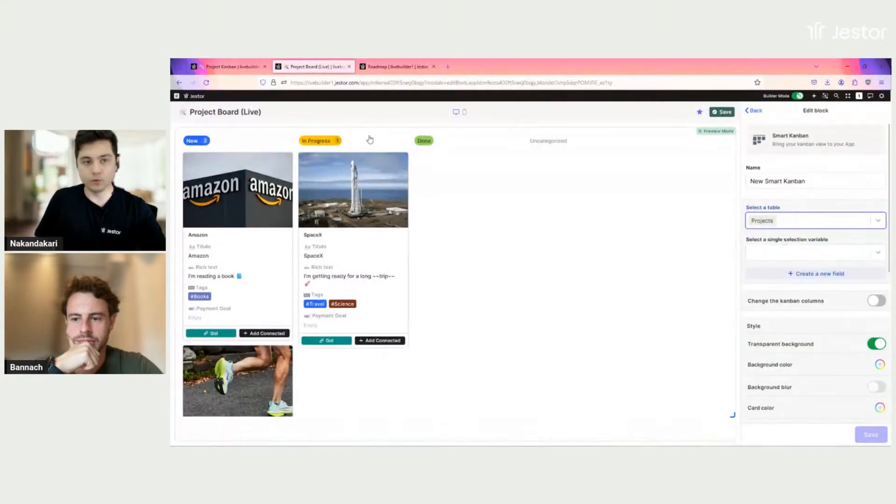
{"action": "left_click", "coordinate": [823, 255]}
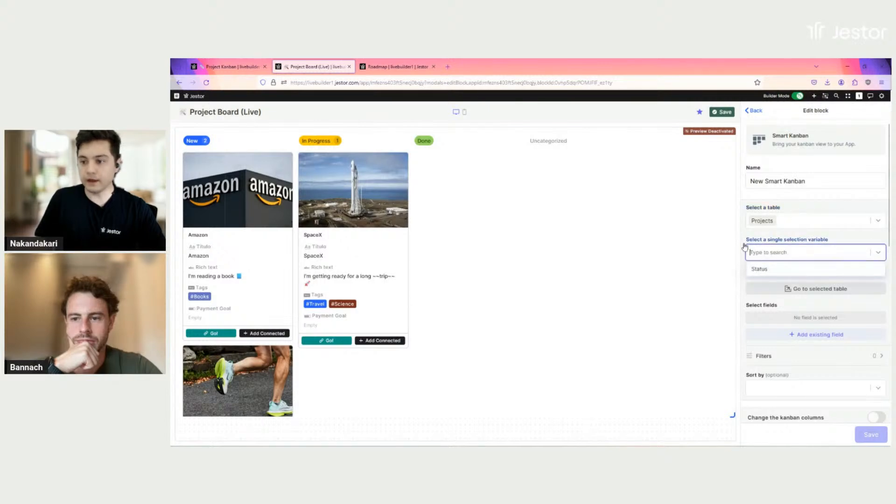
{"action": "left_click", "coordinate": [765, 269]}
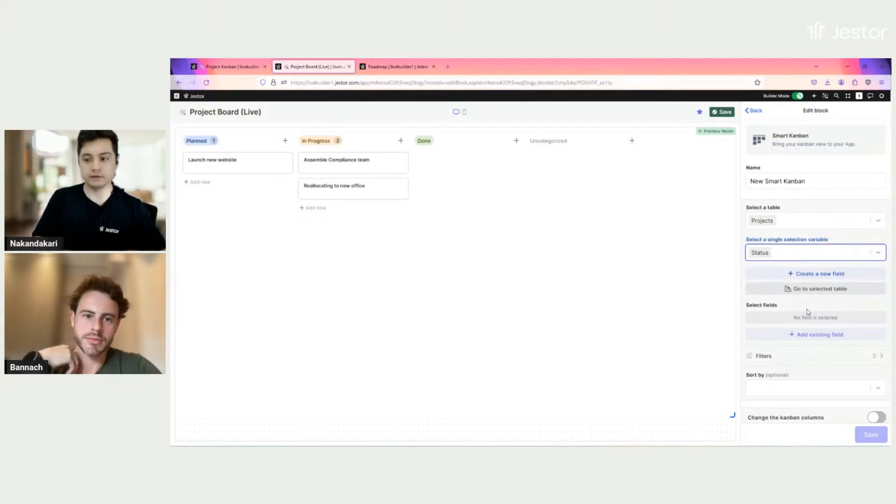
Add the existing fields Cover, Owners and New Milestone to the kanban cards
{"action": "left_click", "coordinate": [814, 335]}
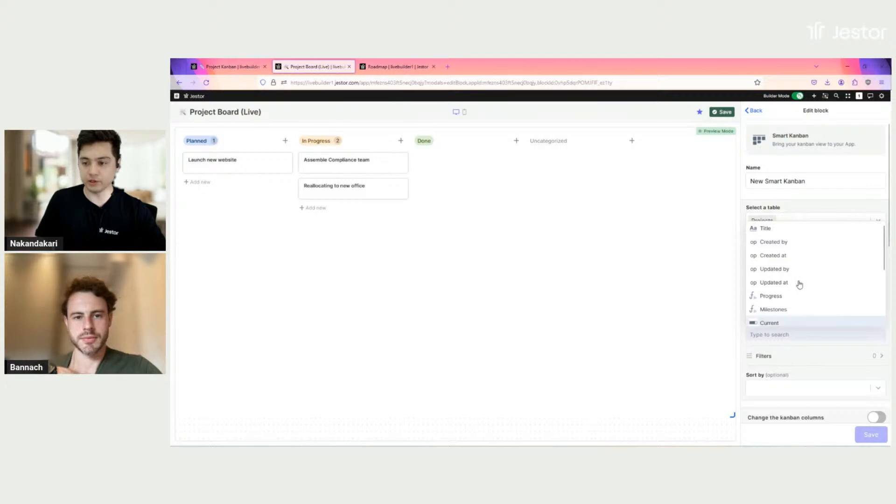
{"action": "scroll", "coordinate": [821, 255], "scroll_direction": "down", "scroll_amount": 2}
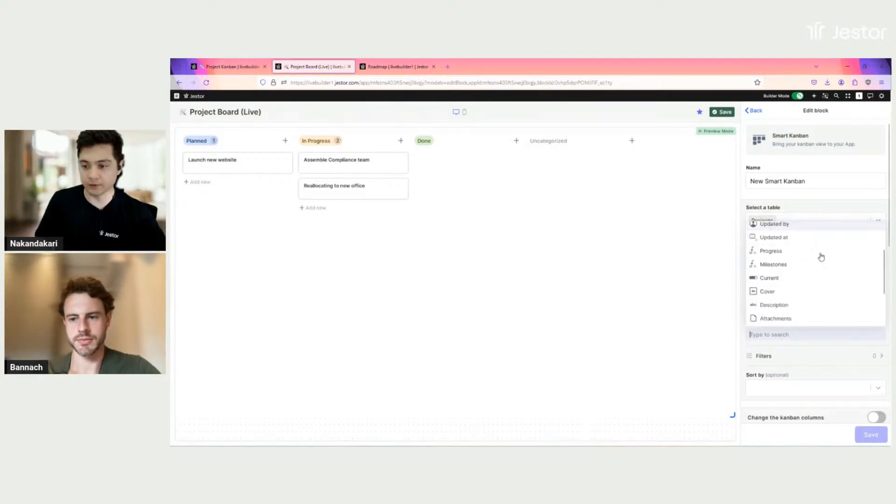
{"action": "left_click", "coordinate": [773, 292]}
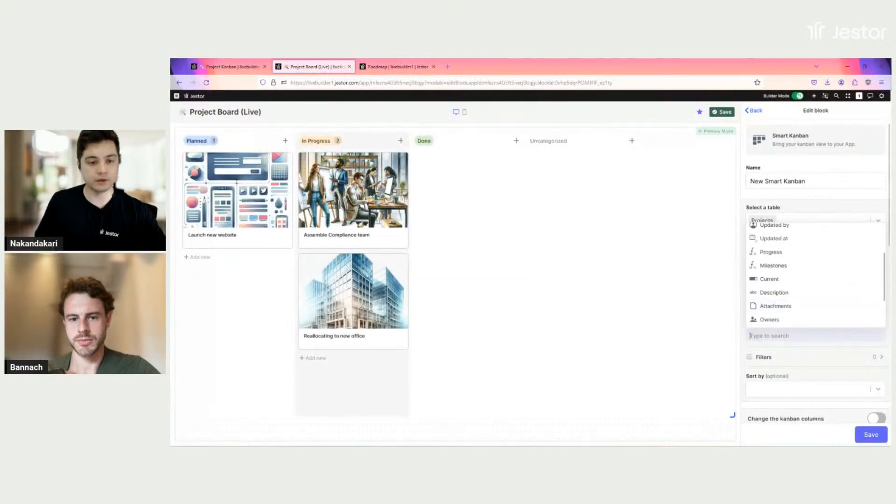
{"action": "scroll", "coordinate": [805, 268], "scroll_direction": "down", "scroll_amount": 3}
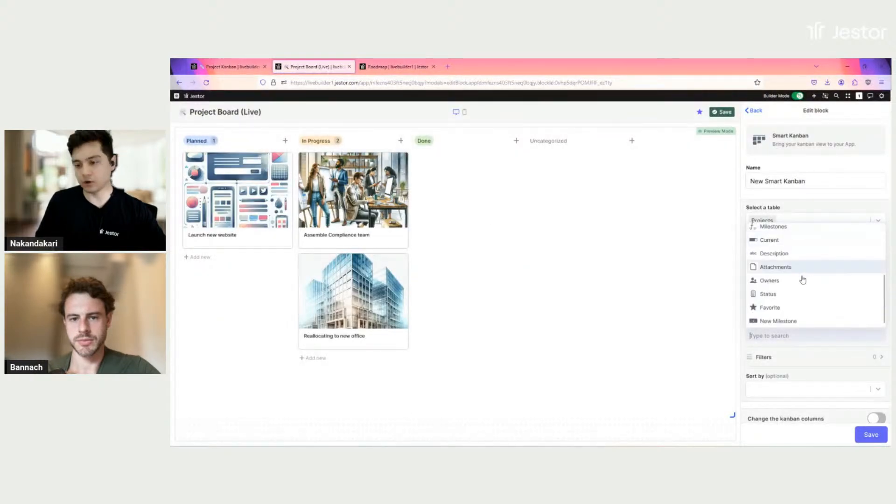
{"action": "left_click", "coordinate": [785, 283]}
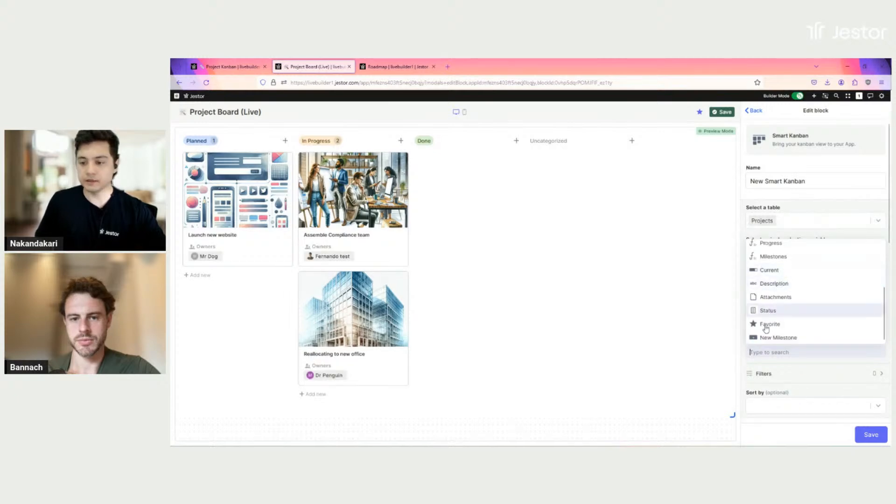
{"action": "left_click", "coordinate": [773, 339]}
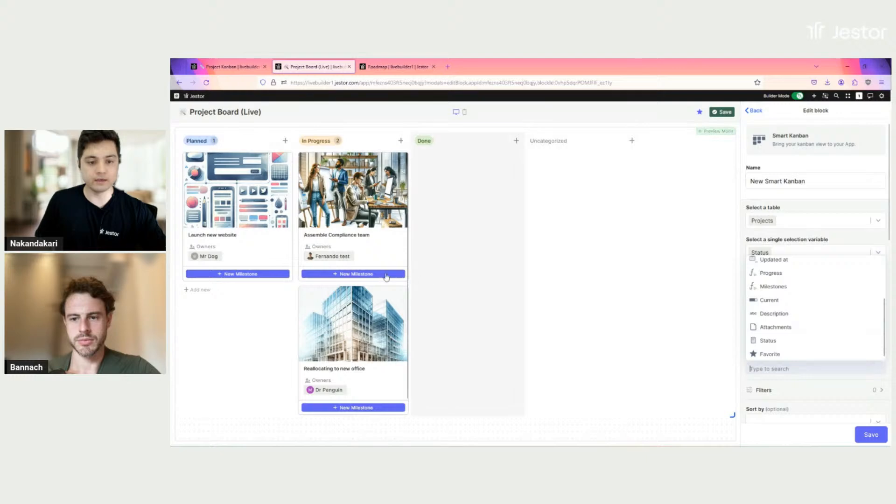
{"action": "left_click", "coordinate": [500, 284]}
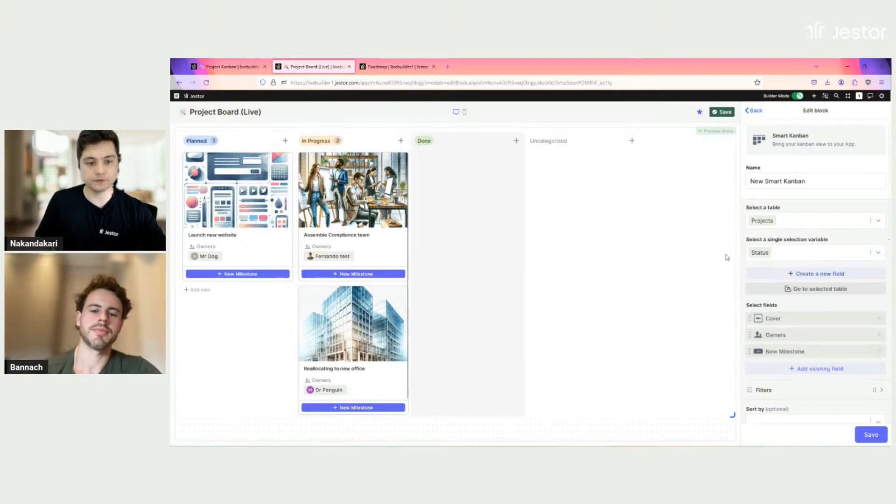
Sort the kanban cards by the Favorite field and save the block
{"action": "scroll", "coordinate": [812, 250], "scroll_direction": "down", "scroll_amount": 4}
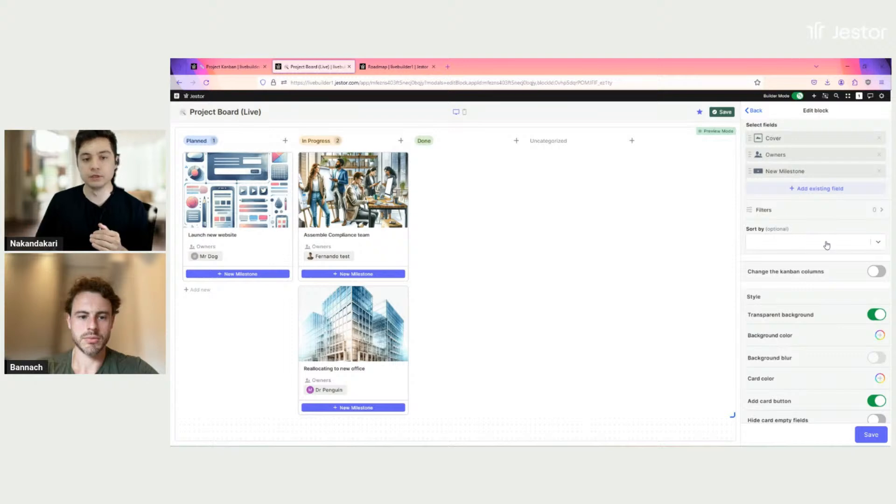
{"action": "left_click", "coordinate": [827, 245]}
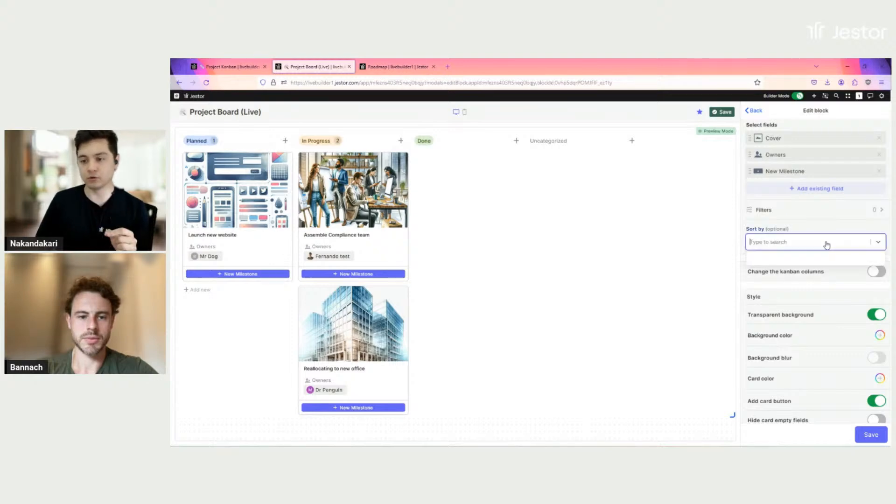
{"action": "scroll", "coordinate": [799, 308], "scroll_direction": "down", "scroll_amount": 3}
{"action": "left_click", "coordinate": [791, 337]}
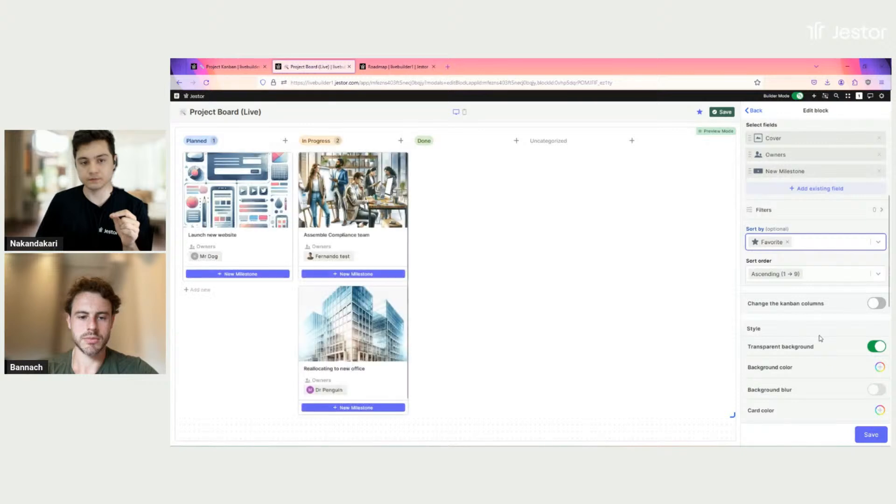
{"action": "left_click", "coordinate": [871, 434]}
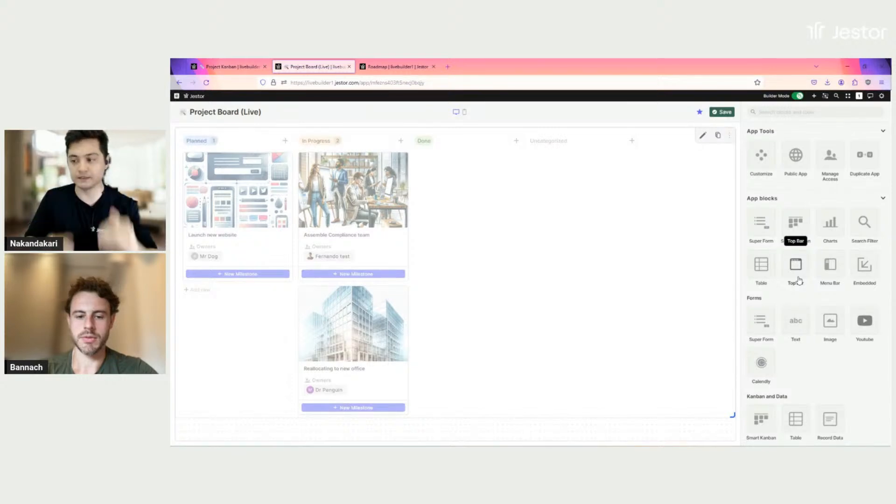
Reopen the Smart Kanban block for editing and add a conditional card color in pale yellow
{"action": "left_click", "coordinate": [703, 135]}
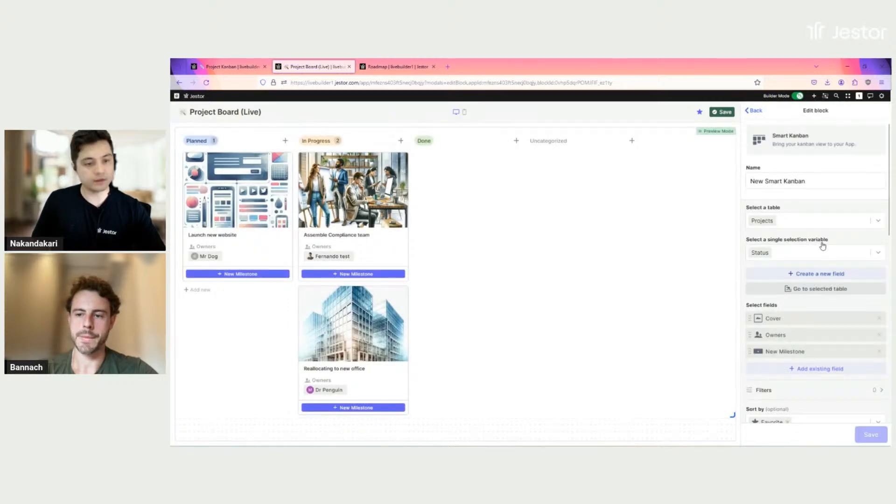
{"action": "scroll", "coordinate": [826, 248], "scroll_direction": "down", "scroll_amount": 5}
{"action": "scroll", "coordinate": [819, 241], "scroll_direction": "down", "scroll_amount": 4}
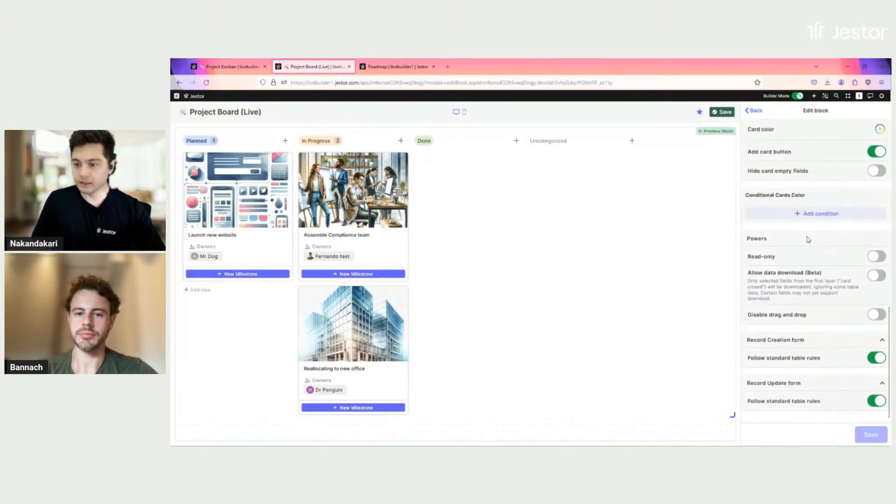
{"action": "scroll", "coordinate": [812, 255], "scroll_direction": "up", "scroll_amount": 1}
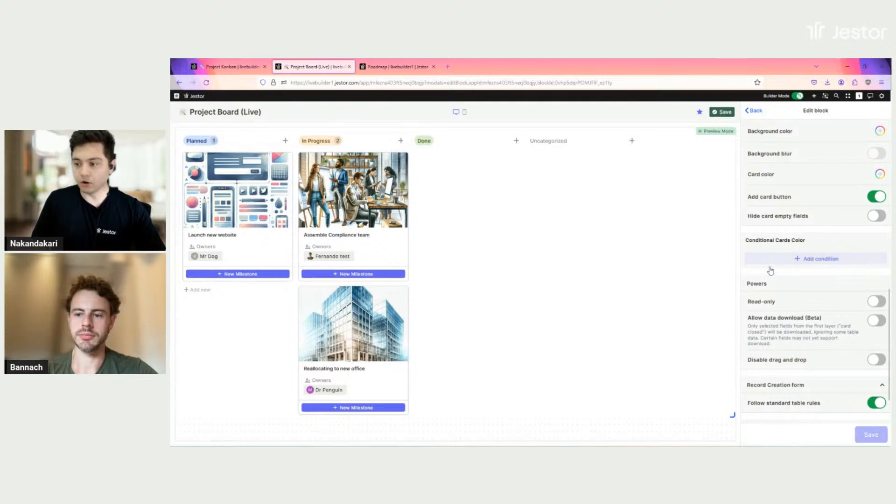
{"action": "left_click", "coordinate": [820, 259]}
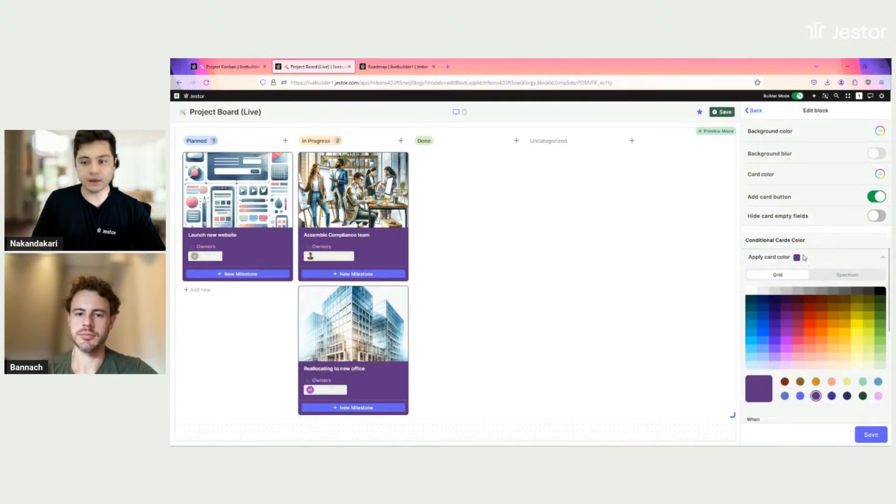
{"action": "scroll", "coordinate": [817, 245], "scroll_direction": "down", "scroll_amount": 2}
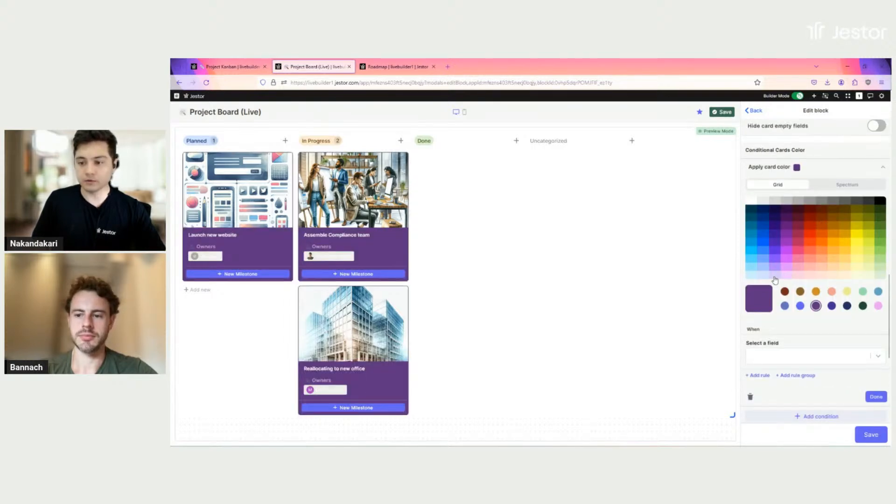
{"action": "left_click", "coordinate": [857, 276]}
{"action": "scroll", "coordinate": [842, 266], "scroll_direction": "down", "scroll_amount": 1}
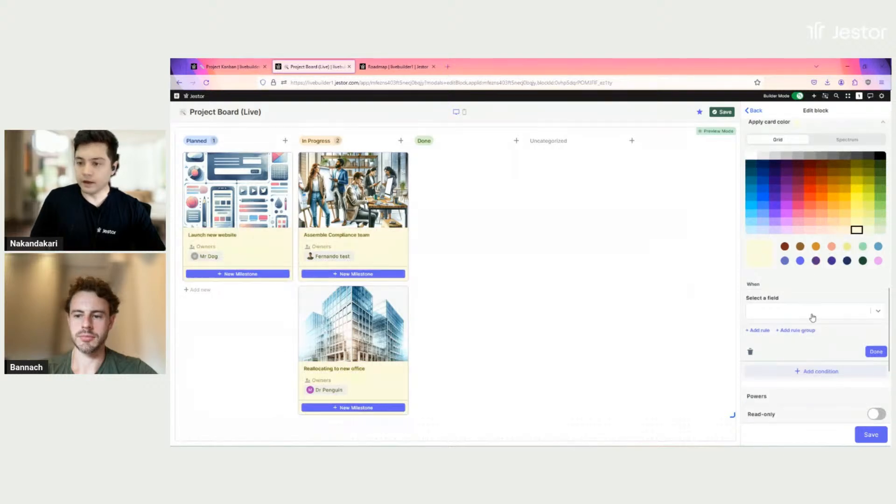
Restrict the conditional card color to records whose Favorite field meets "It's true (checked)"
{"action": "left_click", "coordinate": [814, 312]}
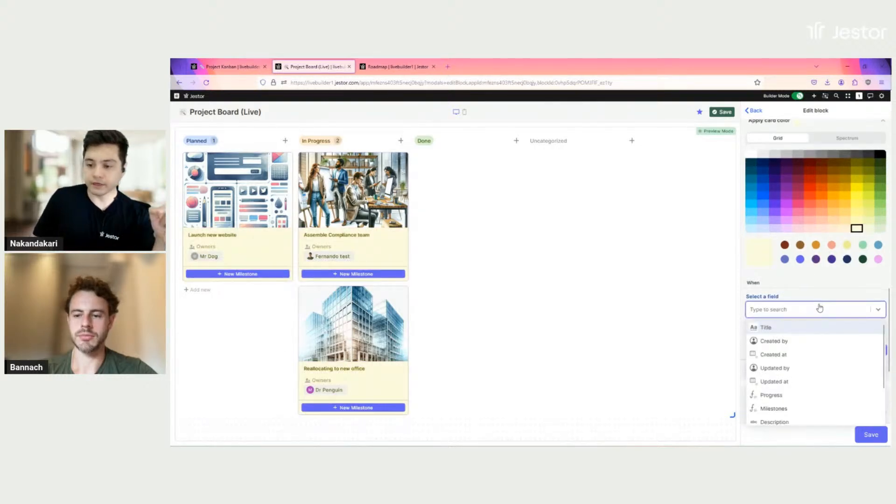
{"action": "scroll", "coordinate": [816, 322], "scroll_direction": "down", "scroll_amount": 1}
{"action": "scroll", "coordinate": [814, 350], "scroll_direction": "down", "scroll_amount": 2}
{"action": "left_click", "coordinate": [789, 374]}
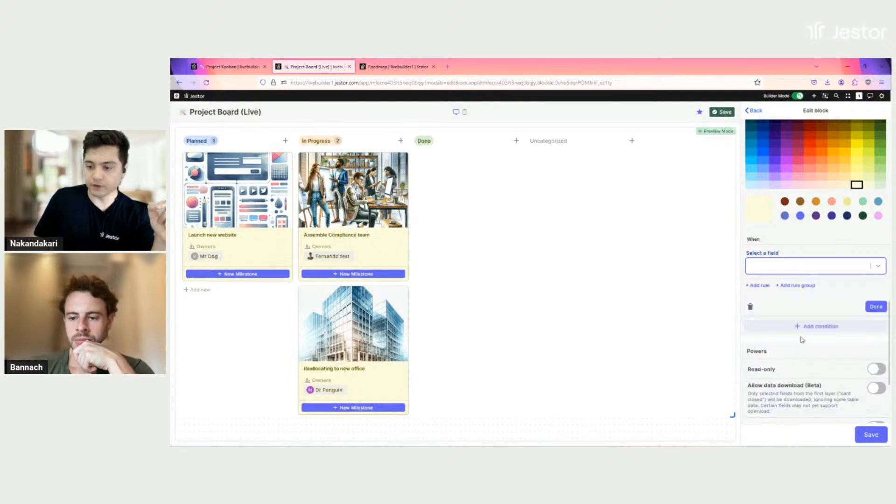
{"action": "left_click", "coordinate": [788, 301]}
{"action": "left_click", "coordinate": [766, 311]}
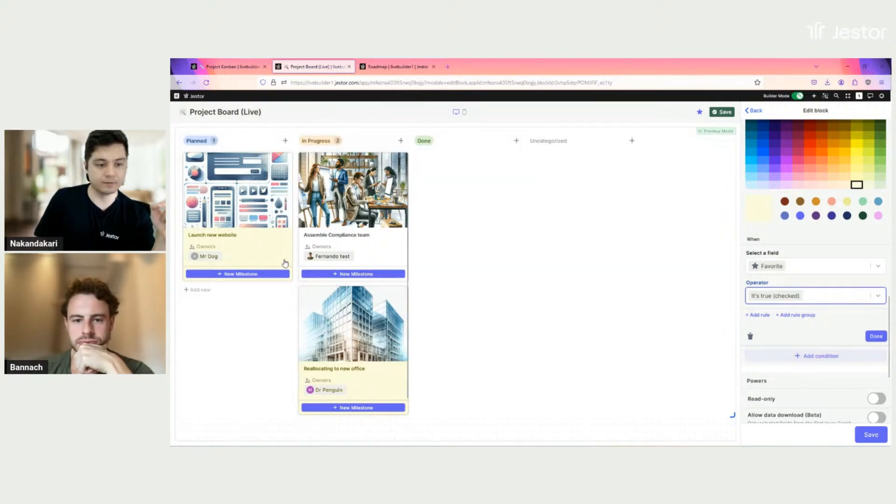
Set the kanban's sort order to Descending (9 → 1), and save both the block and the app
{"action": "scroll", "coordinate": [840, 350], "scroll_direction": "up", "scroll_amount": 10}
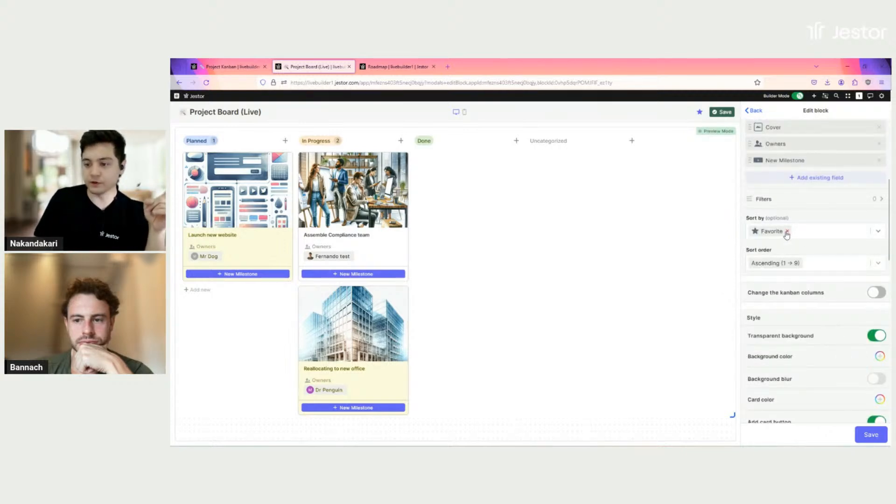
{"action": "left_click", "coordinate": [781, 269]}
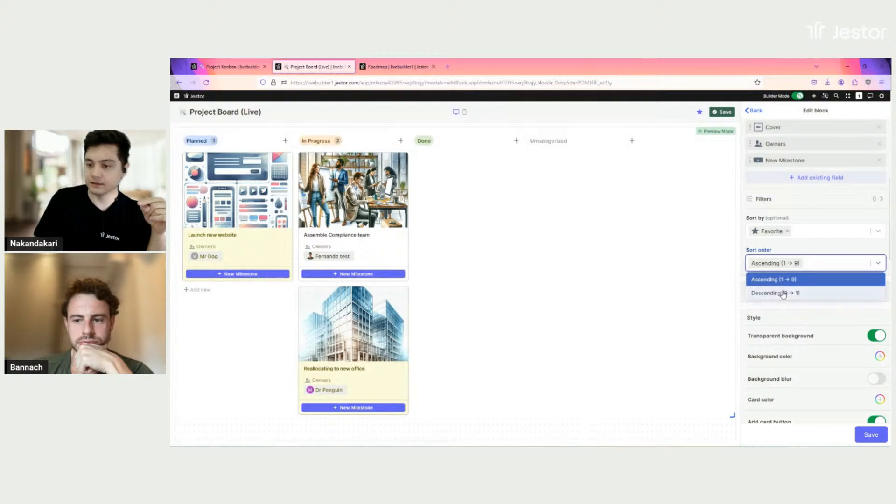
{"action": "left_click", "coordinate": [784, 293]}
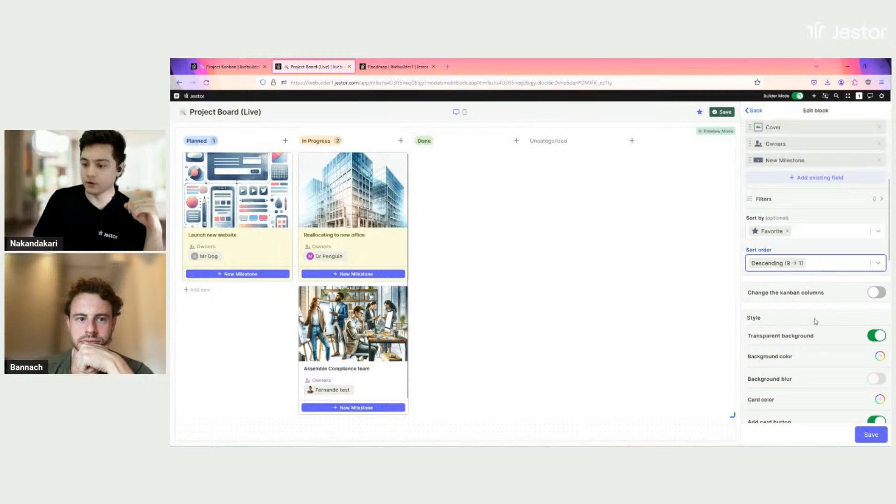
{"action": "scroll", "coordinate": [814, 320], "scroll_direction": "down", "scroll_amount": 7}
{"action": "left_click", "coordinate": [872, 434]}
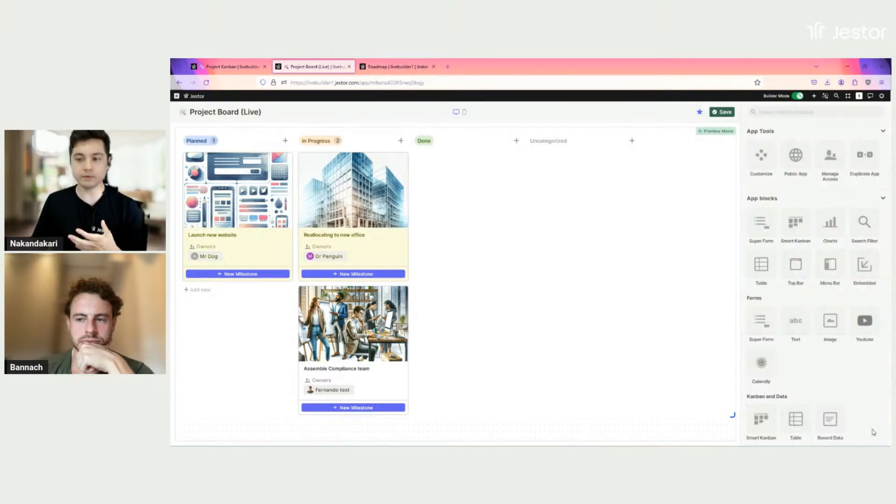
{"action": "left_click", "coordinate": [727, 113]}
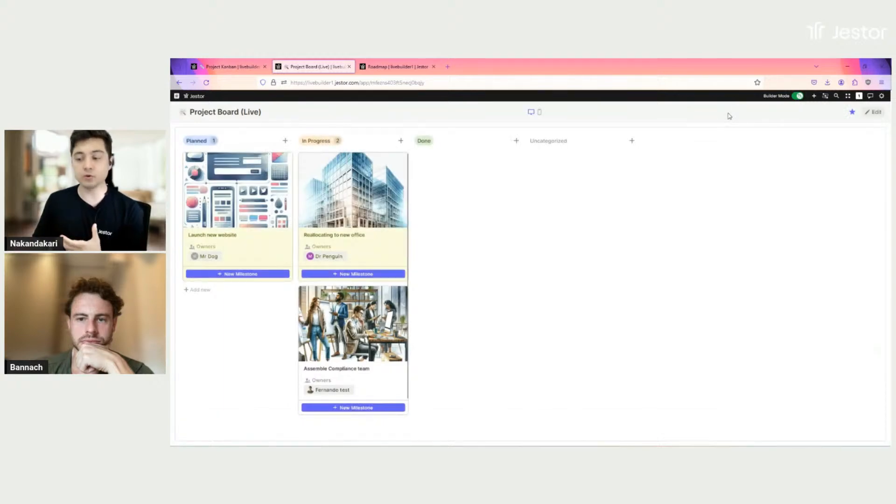
Open the "Reallocating to new office" card and review its Progress, Milestones, Current and Cover fields
{"action": "left_click", "coordinate": [392, 251]}
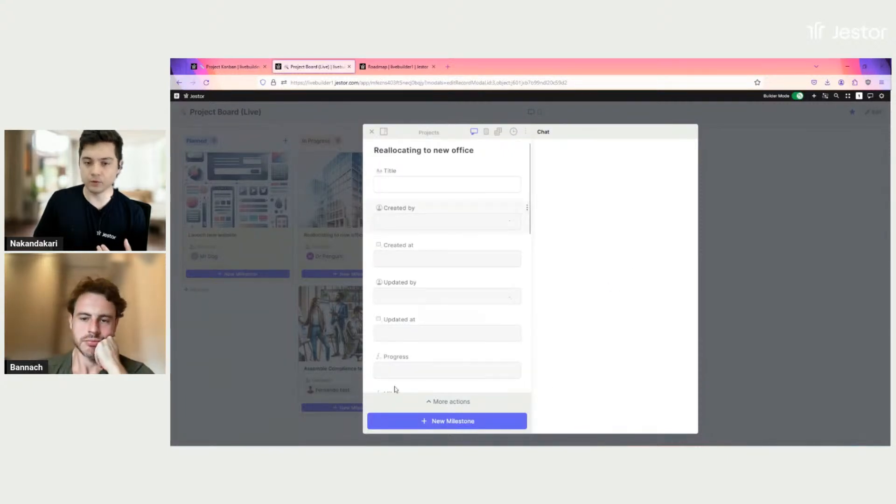
{"action": "scroll", "coordinate": [506, 238], "scroll_direction": "down", "scroll_amount": 5}
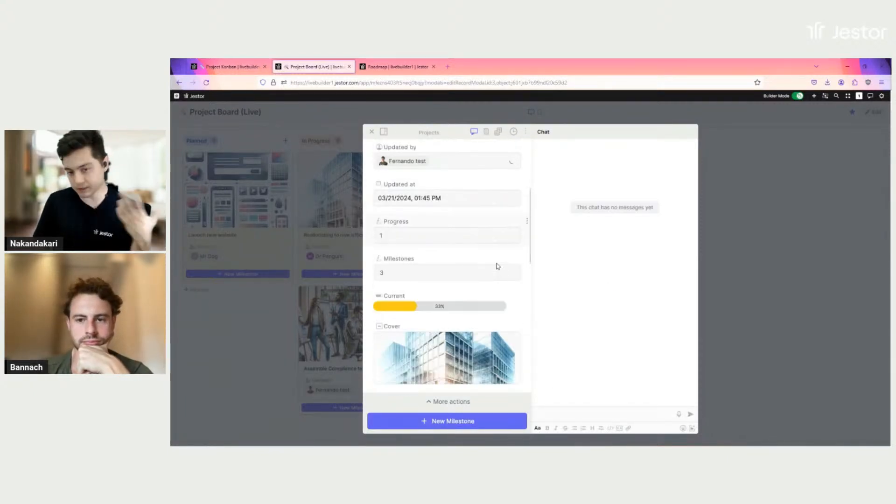
{"action": "scroll", "coordinate": [498, 266], "scroll_direction": "up", "scroll_amount": 2}
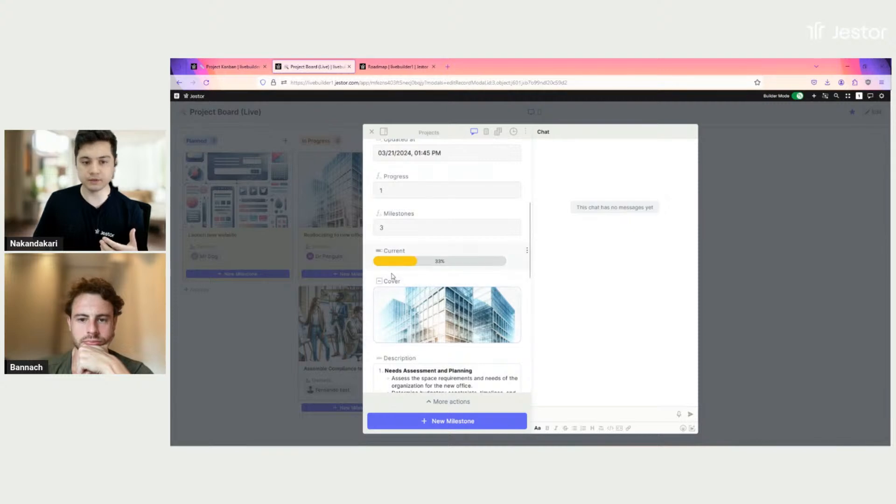
Read through the open project card's Description field, then close the card
{"action": "scroll", "coordinate": [455, 375], "scroll_direction": "down", "scroll_amount": 10}
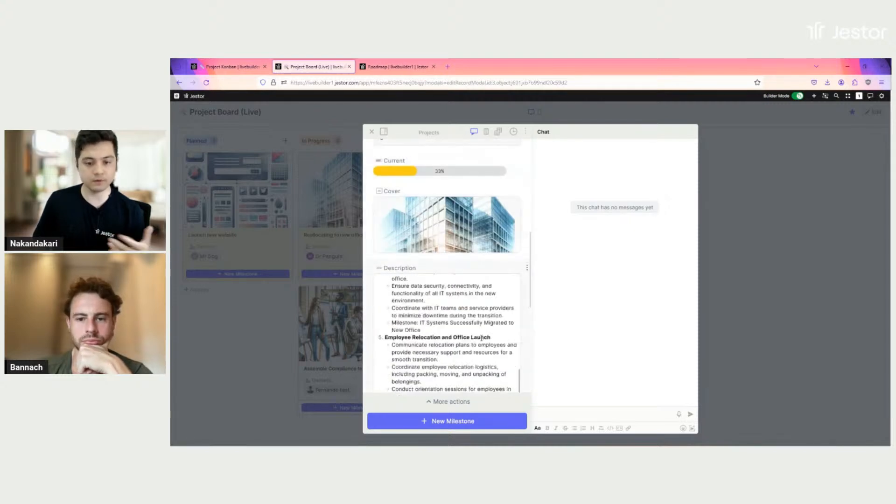
{"action": "left_click", "coordinate": [740, 260]}
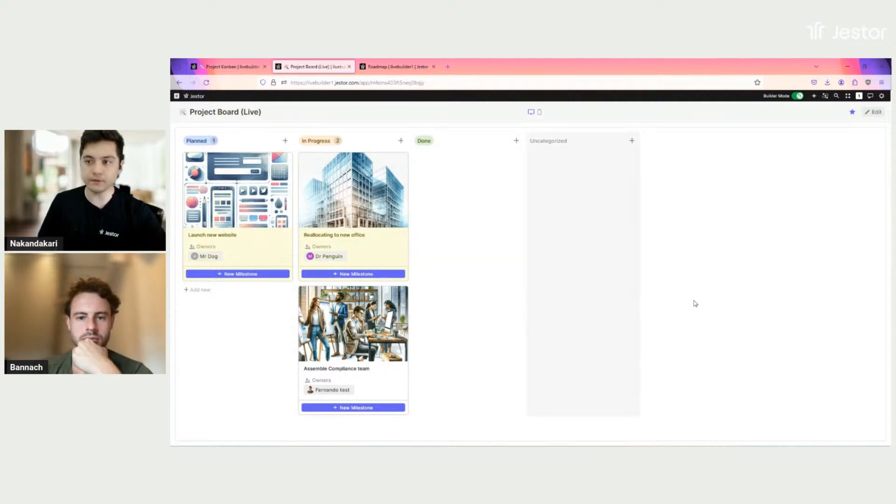
Create a new blank app and open it in the app builder
{"action": "left_click", "coordinate": [815, 96]}
{"action": "left_click", "coordinate": [861, 147]}
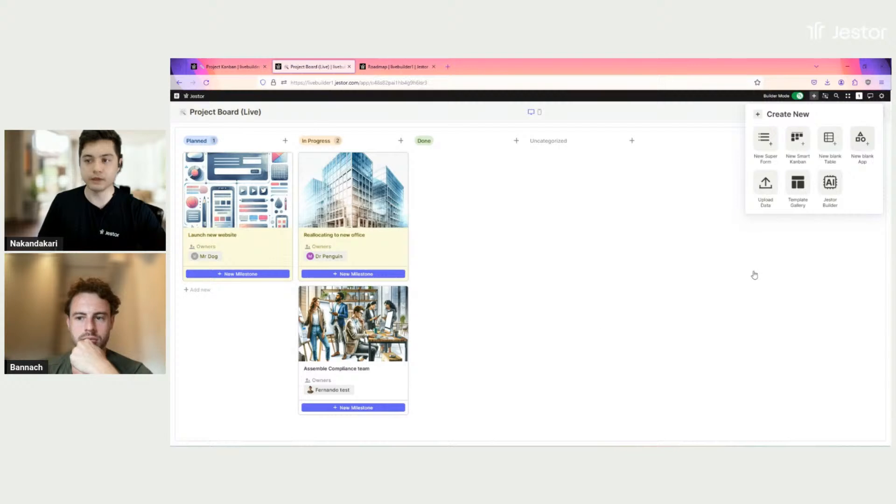
{"action": "left_click", "coordinate": [451, 251]}
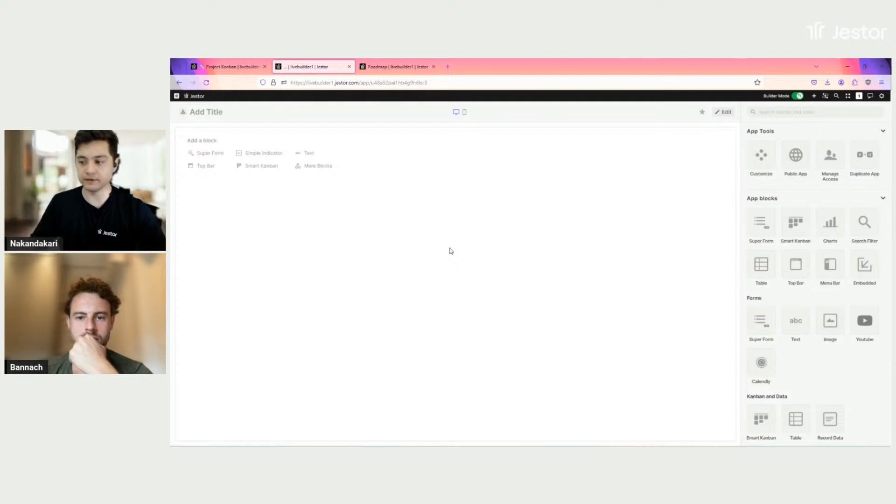
Set the new app's icon to the writing hand emoji, found by searching for "wri", and save it
{"action": "left_click", "coordinate": [182, 115]}
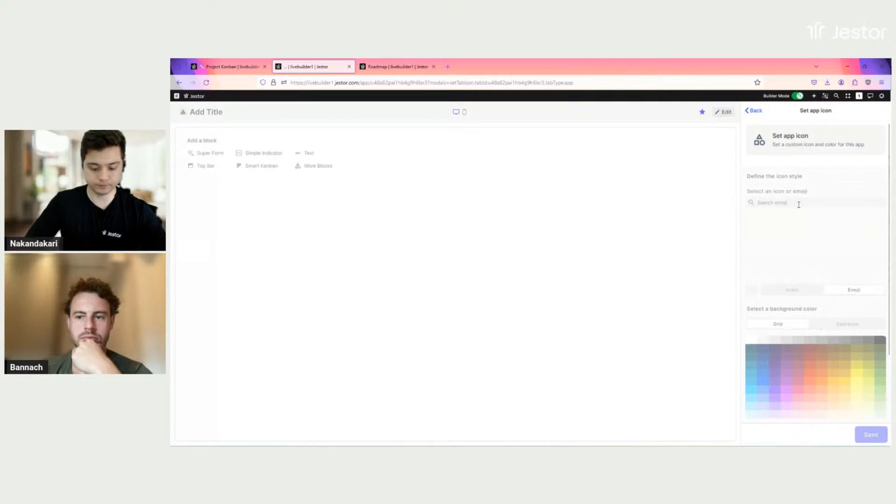
{"action": "type", "text": "wri"}
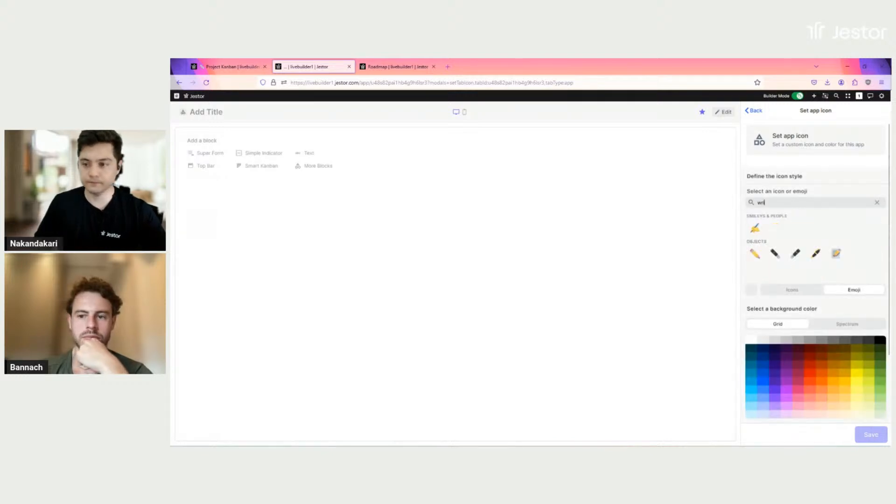
{"action": "left_click", "coordinate": [755, 228]}
{"action": "left_click", "coordinate": [871, 435]}
Add a Super Form block to the app, title it "New Project" and clear its sample description
{"action": "scroll", "coordinate": [833, 344], "scroll_direction": "down", "scroll_amount": 1}
{"action": "scroll", "coordinate": [825, 320], "scroll_direction": "up", "scroll_amount": 1}
{"action": "left_click", "coordinate": [775, 225]}
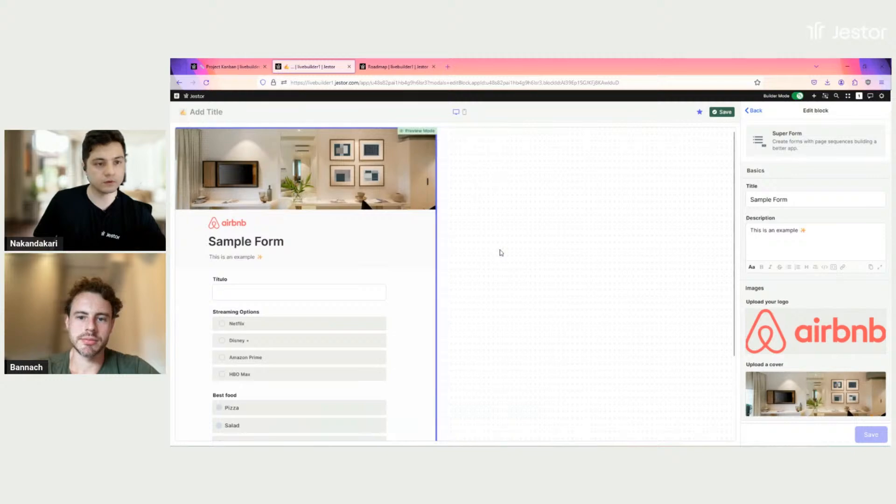
{"action": "triple_click", "coordinate": [770, 199]}
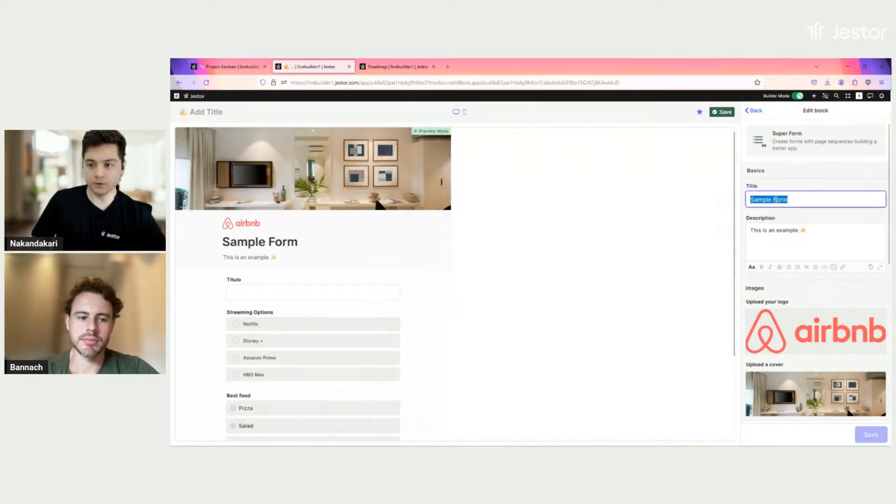
{"action": "type", "text": "New Project"}
{"action": "triple_click", "coordinate": [814, 233]}
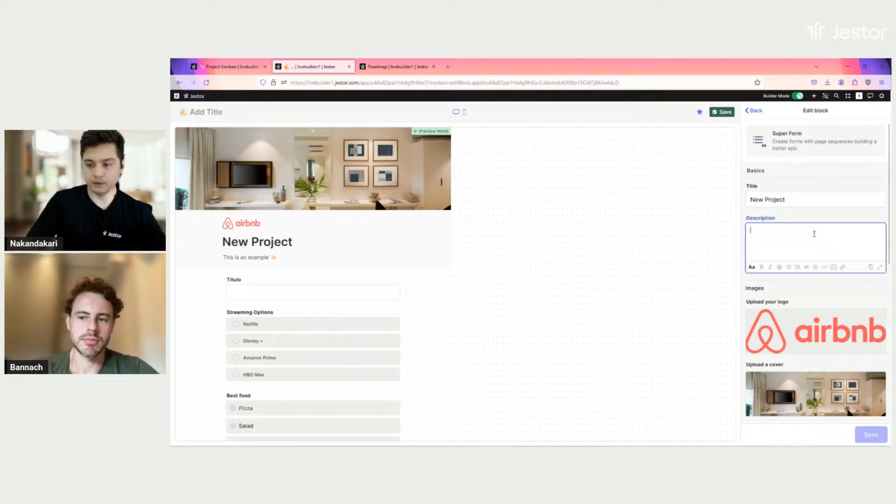
{"action": "key", "text": "BackSpace"}
Remove the sample logo and cover images from the New Project form
{"action": "scroll", "coordinate": [840, 257], "scroll_direction": "down", "scroll_amount": 1}
{"action": "left_click", "coordinate": [861, 272]}
{"action": "left_click", "coordinate": [863, 322]}
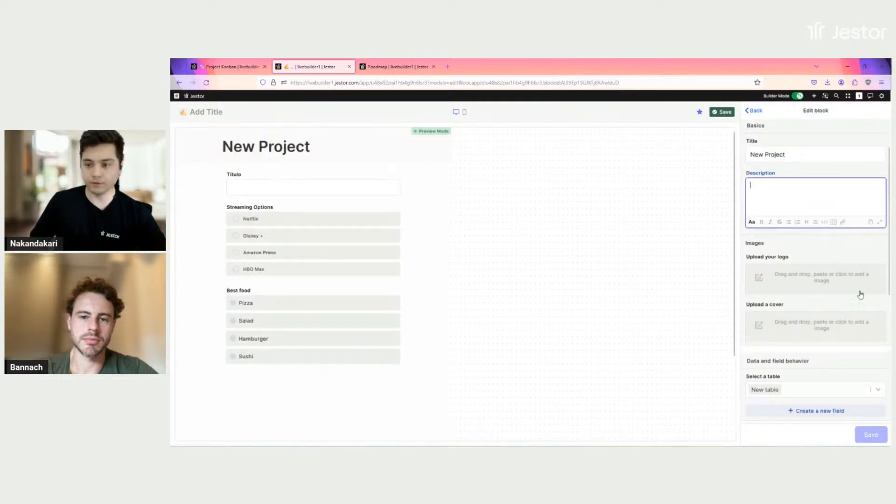
Connect the New Project form to the Projects table
{"action": "scroll", "coordinate": [812, 234], "scroll_direction": "down", "scroll_amount": 4}
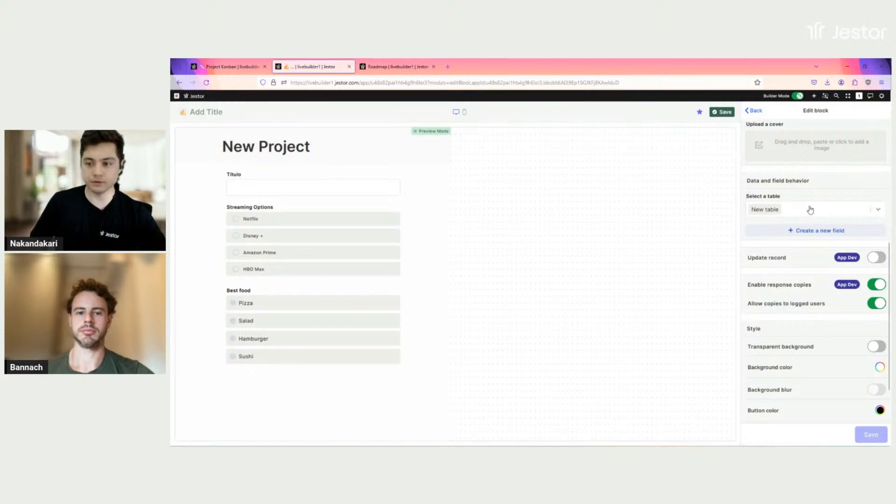
{"action": "left_click", "coordinate": [811, 210]}
{"action": "type", "text": "proj"}
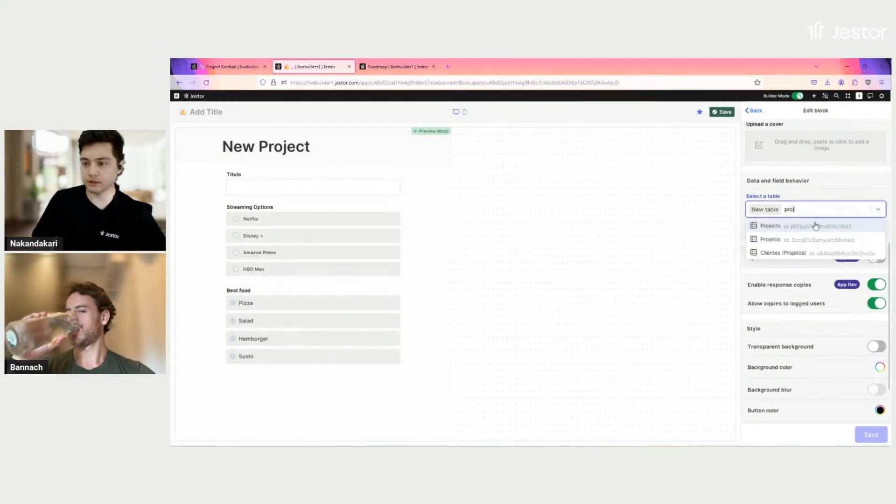
{"action": "left_click", "coordinate": [815, 226]}
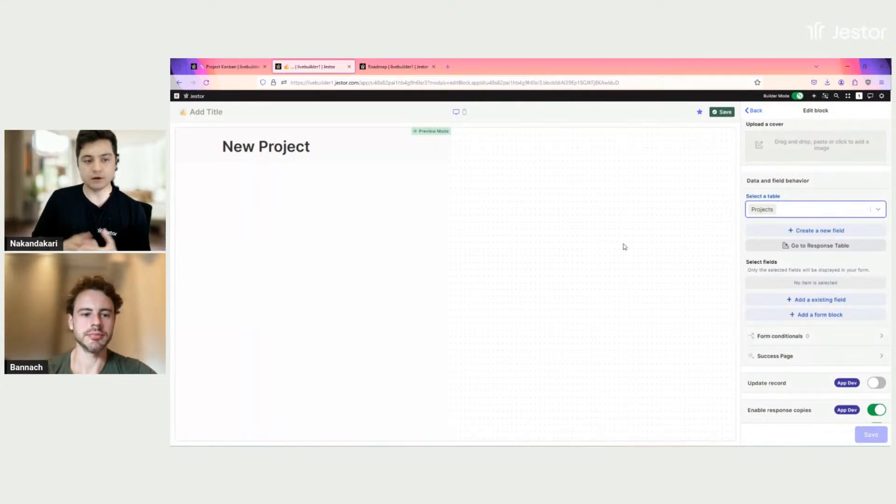
Add the existing Title and Cover fields to the form and place Cover above Title
{"action": "left_click", "coordinate": [806, 302]}
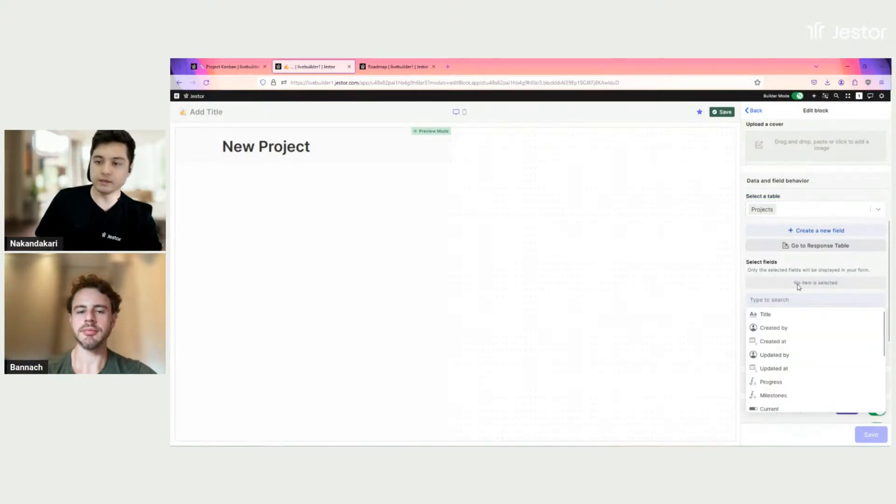
{"action": "left_click", "coordinate": [797, 315]}
{"action": "scroll", "coordinate": [805, 284], "scroll_direction": "down", "scroll_amount": 2}
{"action": "left_click", "coordinate": [816, 213]}
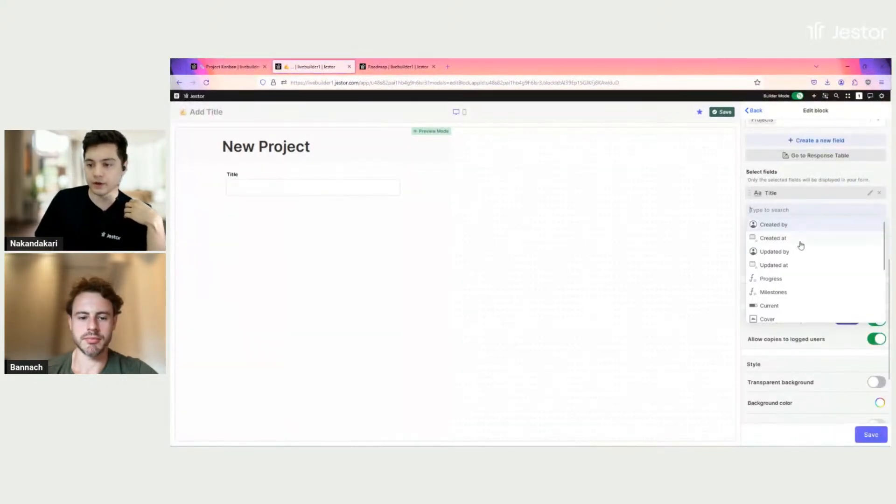
{"action": "scroll", "coordinate": [802, 252], "scroll_direction": "down", "scroll_amount": 2}
{"action": "left_click", "coordinate": [780, 276]}
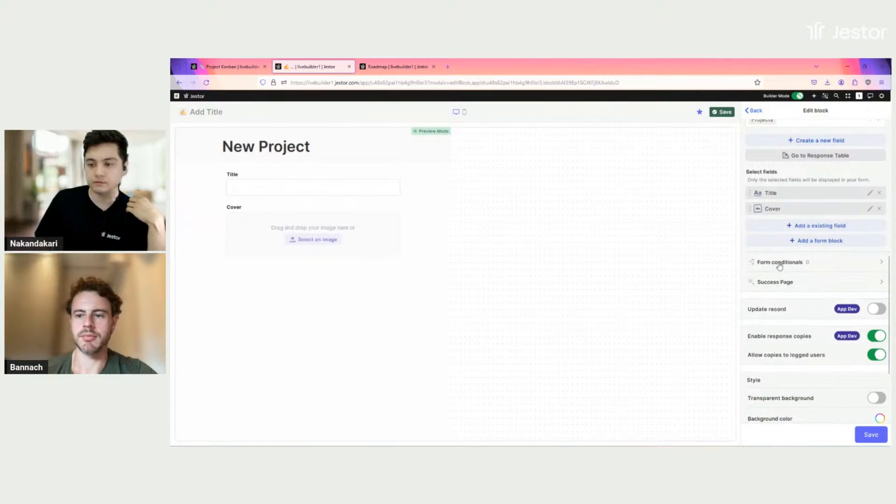
{"action": "left_click_drag", "start_coordinate": [778, 205], "coordinate": [778, 193]}
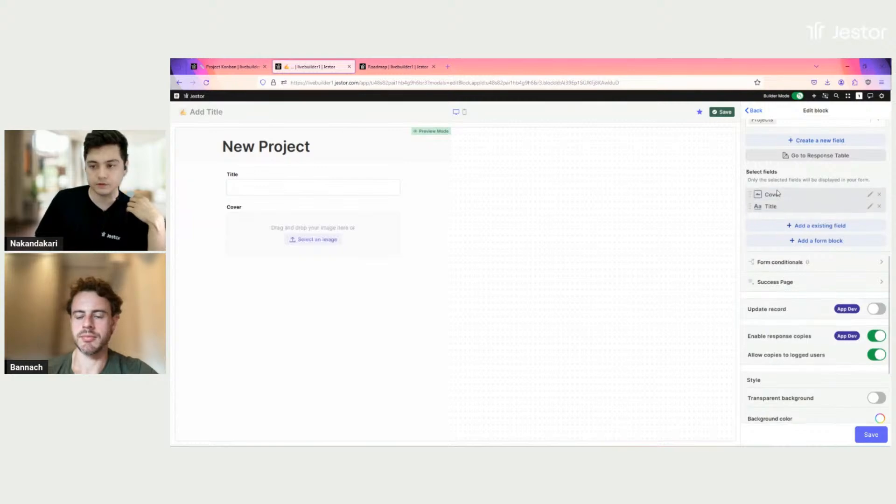
Add the existing Description and Favorite fields to the form
{"action": "left_click", "coordinate": [815, 230]}
{"action": "scroll", "coordinate": [800, 271], "scroll_direction": "down", "scroll_amount": 3}
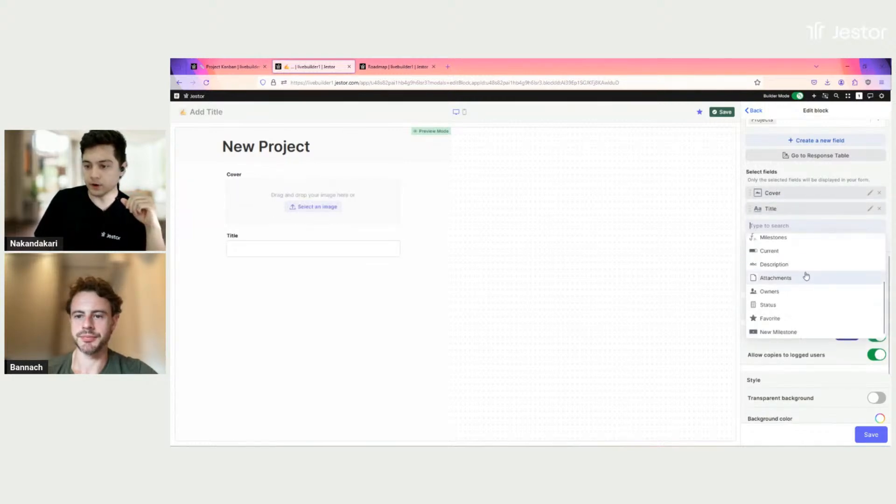
{"action": "left_click", "coordinate": [778, 265]}
{"action": "left_click", "coordinate": [798, 241]}
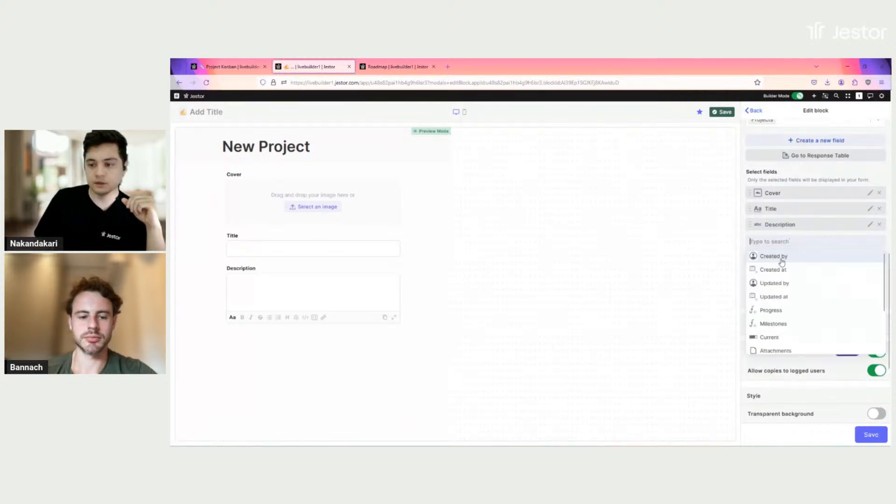
{"action": "scroll", "coordinate": [793, 304], "scroll_direction": "down", "scroll_amount": 3}
{"action": "left_click", "coordinate": [774, 334]}
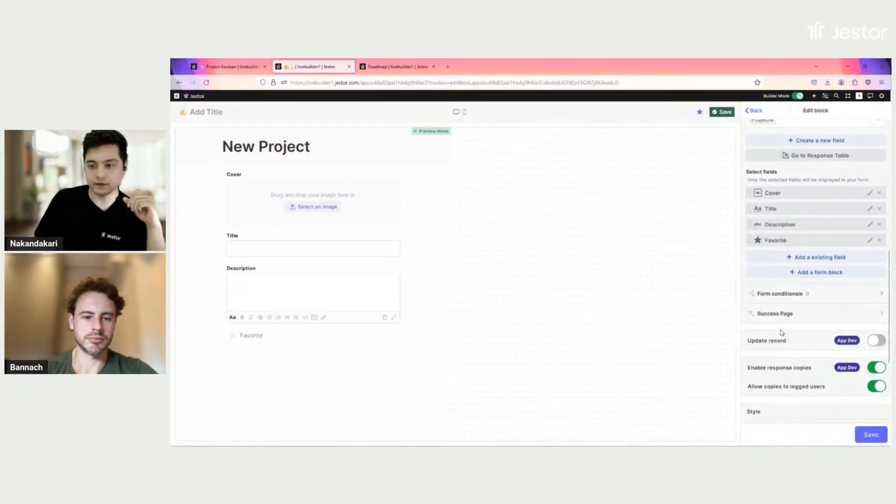
Add the existing Attachments and Owners fields to the form
{"action": "left_click", "coordinate": [803, 263]}
{"action": "scroll", "coordinate": [807, 280], "scroll_direction": "down", "scroll_amount": 2}
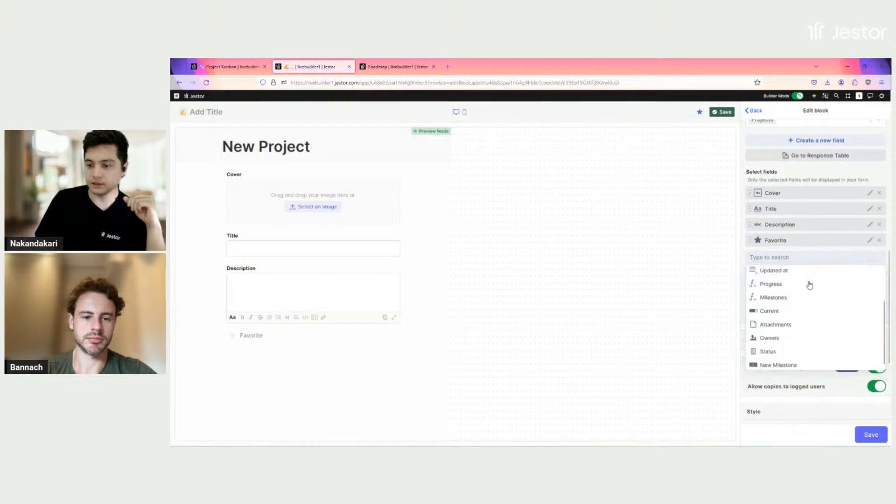
{"action": "left_click", "coordinate": [792, 327]}
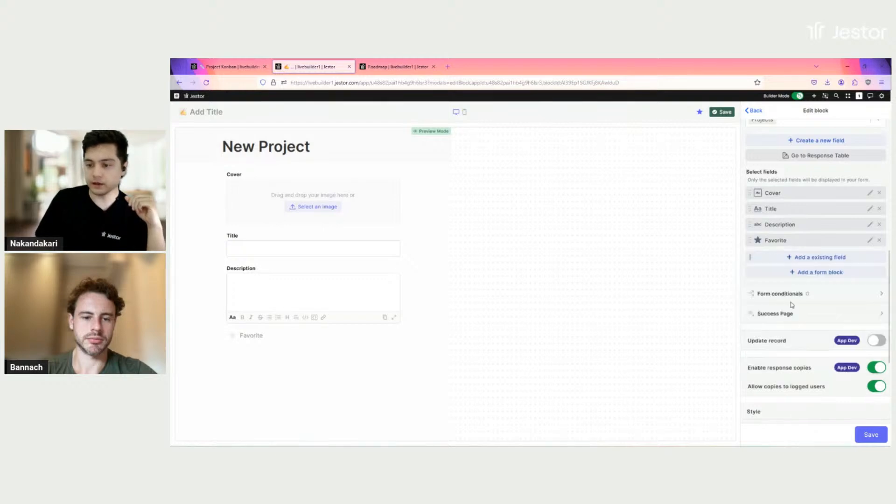
{"action": "left_click", "coordinate": [798, 274]}
{"action": "scroll", "coordinate": [799, 309], "scroll_direction": "down", "scroll_amount": 2}
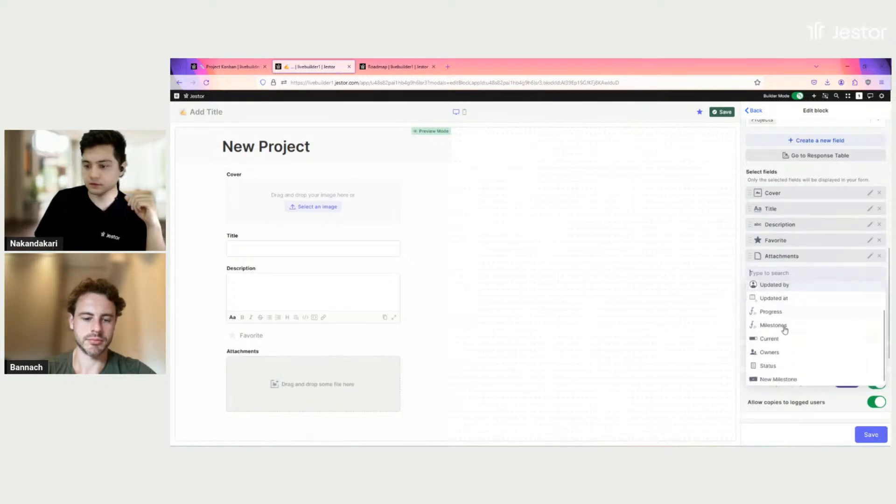
{"action": "left_click", "coordinate": [782, 354]}
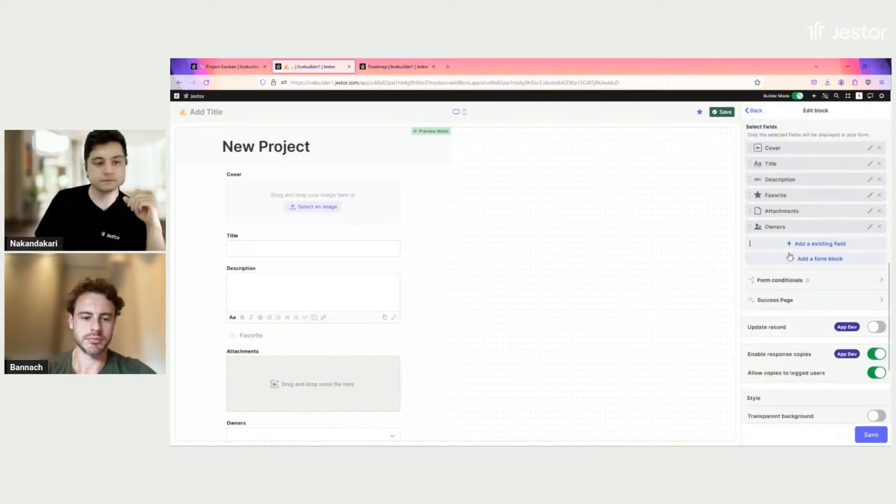
Add the existing Status field to the form and check the form preview down to its end
{"action": "left_click", "coordinate": [823, 293]}
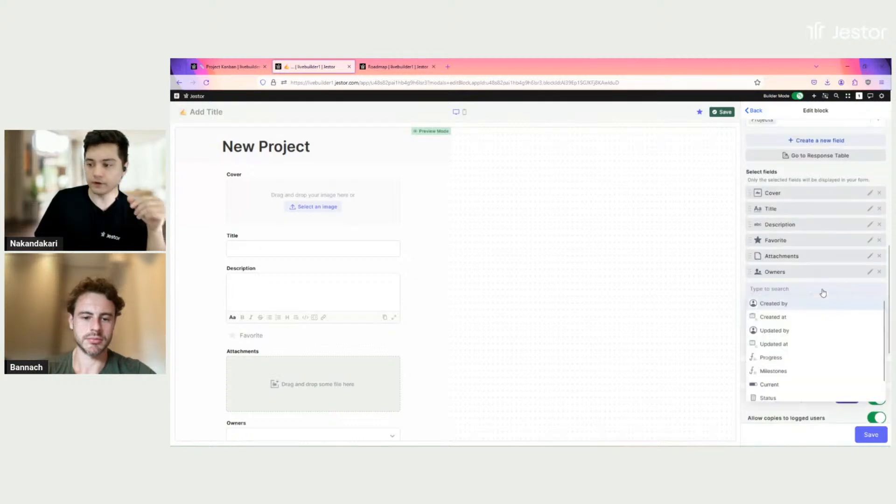
{"action": "scroll", "coordinate": [798, 355], "scroll_direction": "down", "scroll_amount": 2}
{"action": "left_click", "coordinate": [778, 385]}
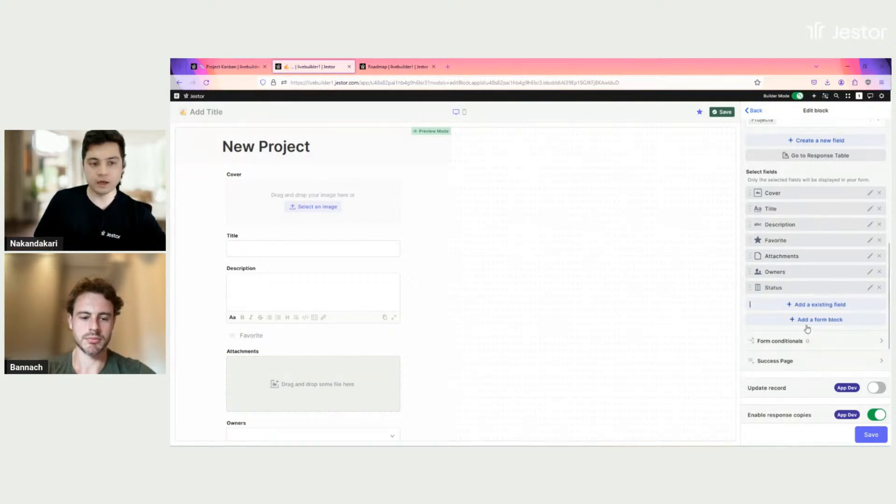
{"action": "scroll", "coordinate": [340, 270], "scroll_direction": "down", "scroll_amount": 3}
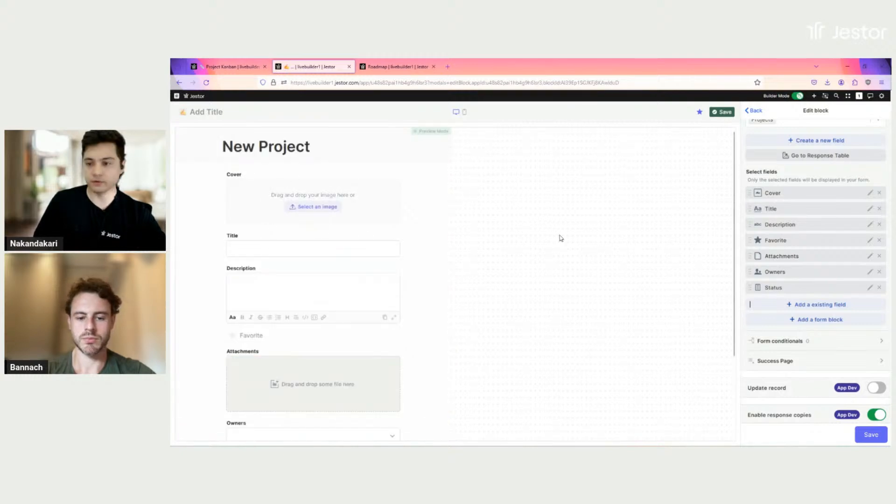
{"action": "scroll", "coordinate": [302, 265], "scroll_direction": "down", "scroll_amount": 1}
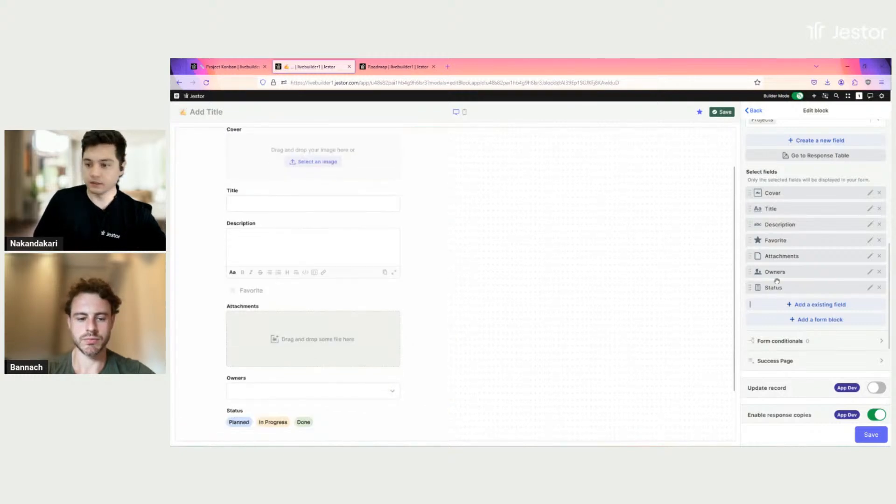
Reorder the form fields so Favorite comes first, above Cover, and Owners sits directly below Title
{"action": "left_click_drag", "start_coordinate": [792, 237], "coordinate": [801, 357]}
{"action": "scroll", "coordinate": [826, 325], "scroll_direction": "down", "scroll_amount": 2}
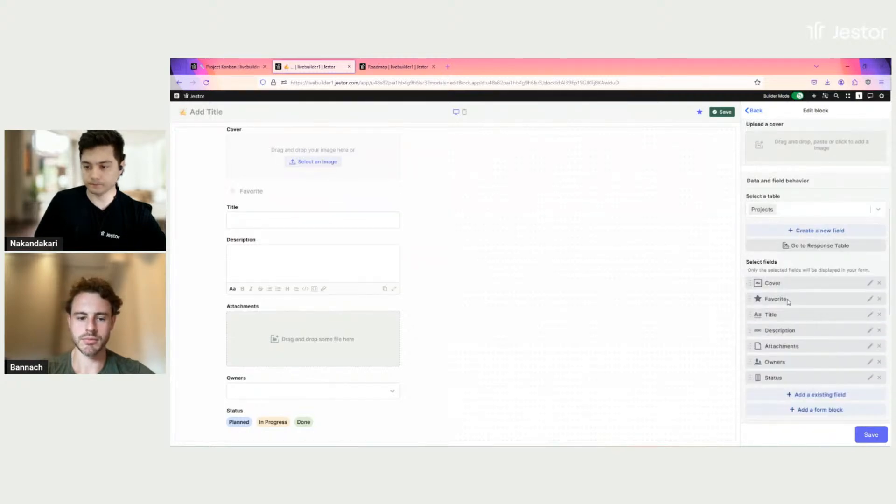
{"action": "left_click_drag", "start_coordinate": [789, 299], "coordinate": [786, 286]}
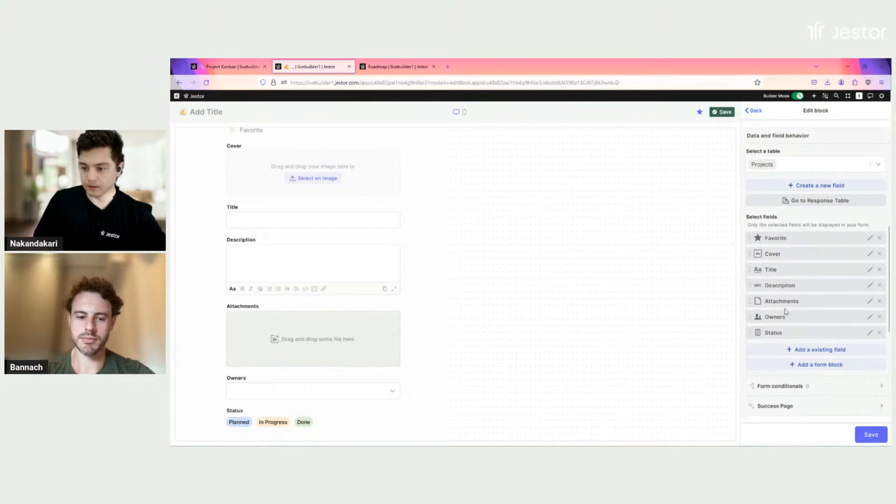
{"action": "left_click_drag", "start_coordinate": [790, 319], "coordinate": [790, 290]}
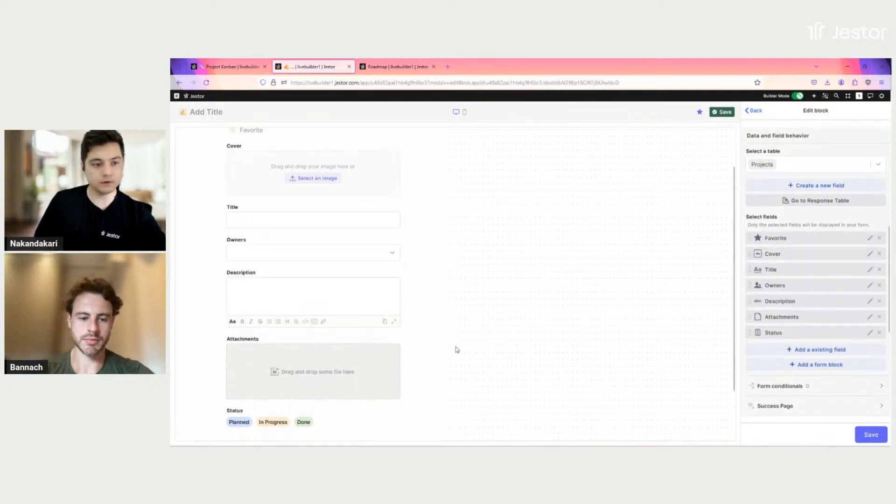
Add an Inline form block that encloses the Cover, Title and Owners fields, ending just before Description
{"action": "left_click", "coordinate": [816, 369]}
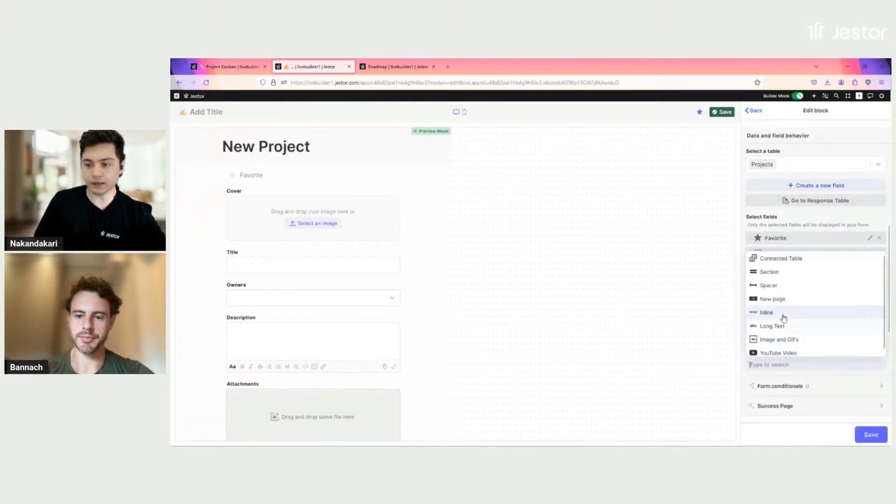
{"action": "left_click", "coordinate": [784, 319]}
{"action": "left_click_drag", "start_coordinate": [796, 348], "coordinate": [793, 256]}
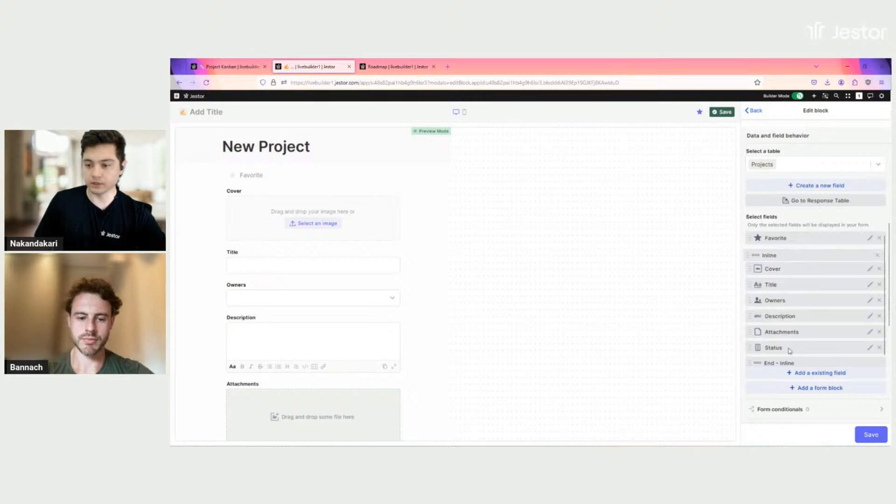
{"action": "left_click_drag", "start_coordinate": [788, 363], "coordinate": [792, 315]}
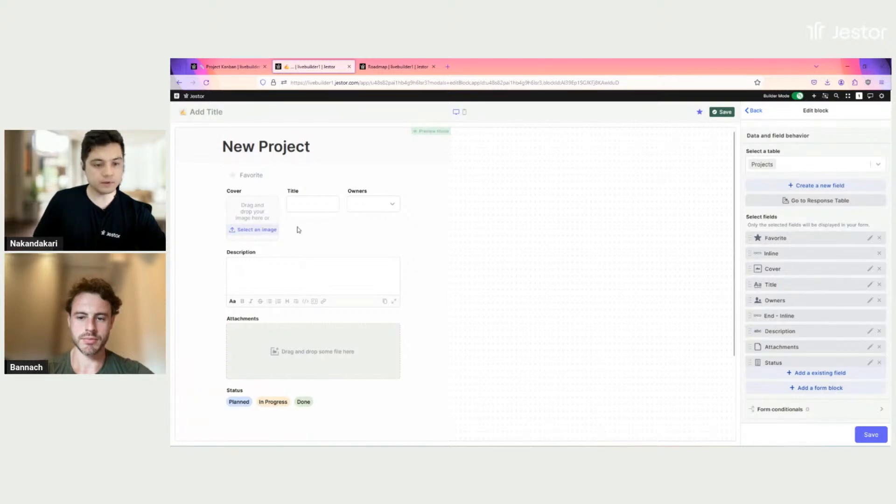
{"action": "scroll", "coordinate": [252, 280], "scroll_direction": "down", "scroll_amount": 2}
{"action": "scroll", "coordinate": [280, 322], "scroll_direction": "up", "scroll_amount": 2}
{"action": "scroll", "coordinate": [808, 325], "scroll_direction": "down", "scroll_amount": 2}
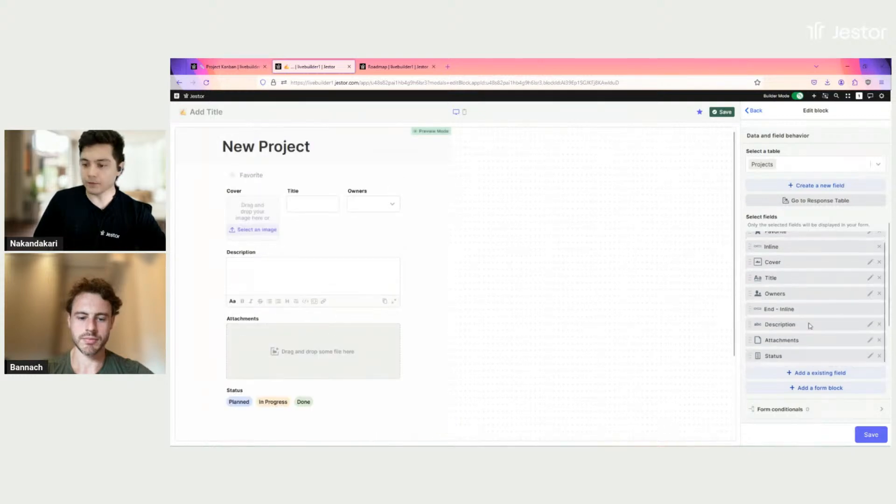
Give the form's Status field the predefined value Planned, save the field settings and check the form preview
{"action": "left_click", "coordinate": [870, 266]}
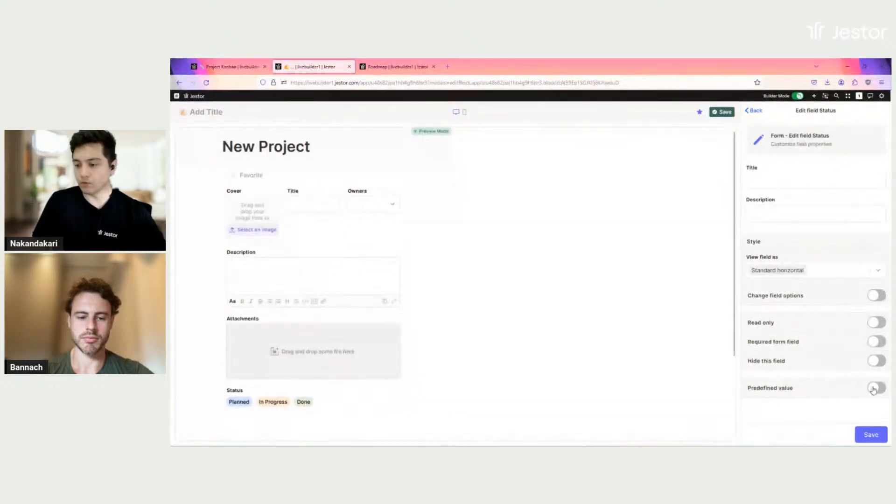
{"action": "left_click", "coordinate": [875, 388]}
{"action": "scroll", "coordinate": [820, 360], "scroll_direction": "down", "scroll_amount": 1}
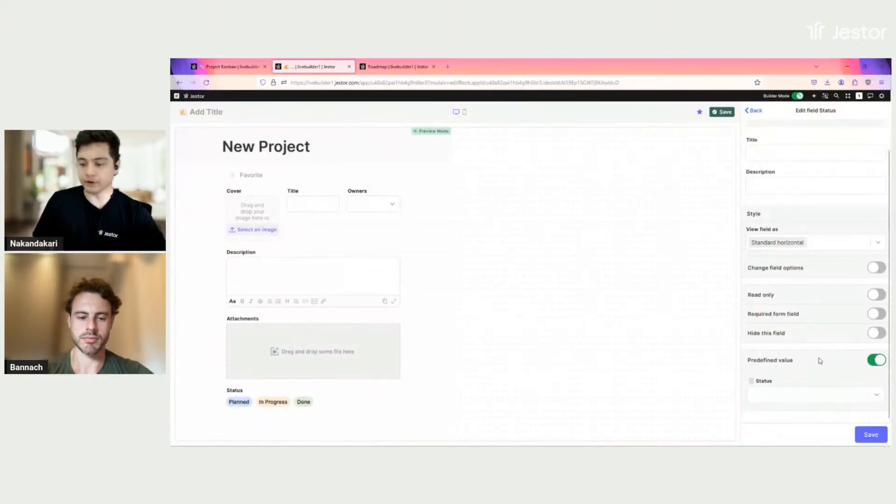
{"action": "left_click", "coordinate": [793, 407]}
{"action": "left_click", "coordinate": [790, 410]}
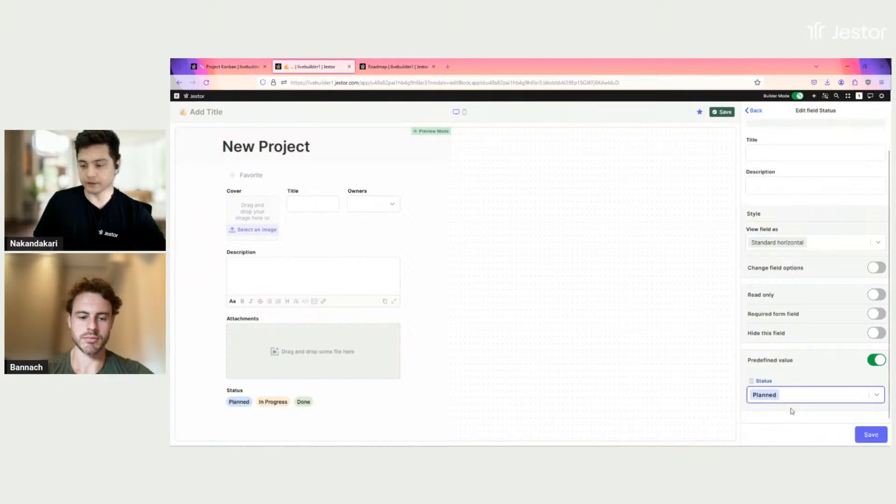
{"action": "left_click", "coordinate": [869, 435]}
{"action": "scroll", "coordinate": [368, 342], "scroll_direction": "down", "scroll_amount": 1}
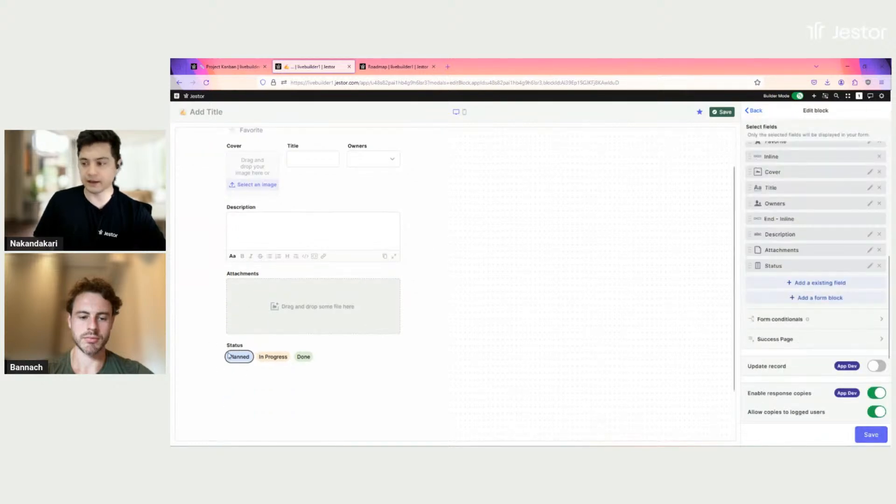
Hide the Status field from the form and save the field settings
{"action": "left_click", "coordinate": [870, 266]}
{"action": "left_click", "coordinate": [876, 334]}
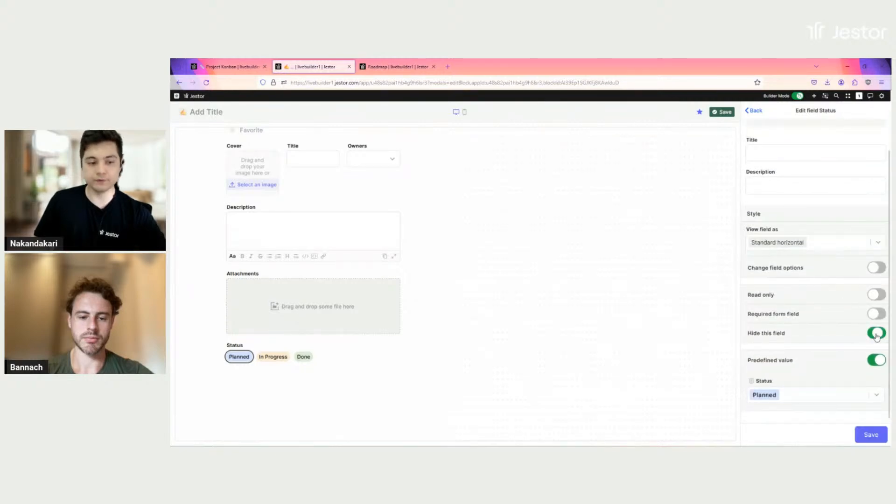
{"action": "left_click", "coordinate": [872, 434]}
{"action": "scroll", "coordinate": [415, 403], "scroll_direction": "up", "scroll_amount": 2}
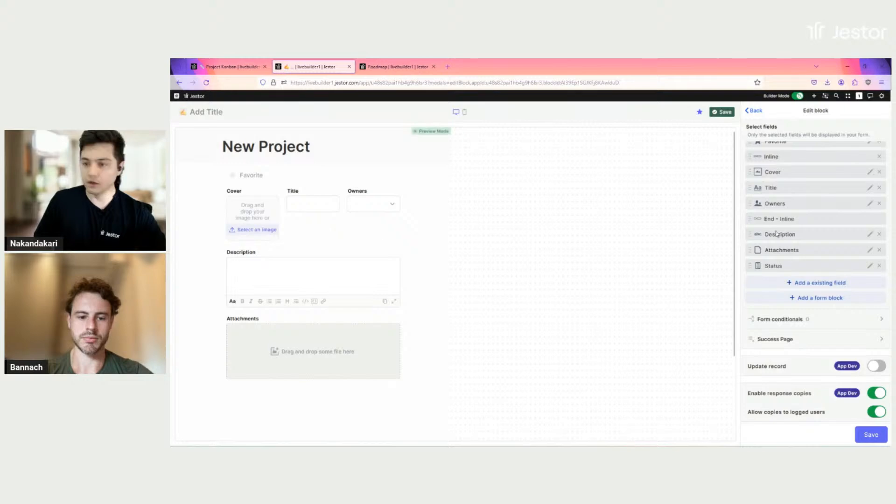
{"action": "scroll", "coordinate": [815, 231], "scroll_direction": "up", "scroll_amount": 1}
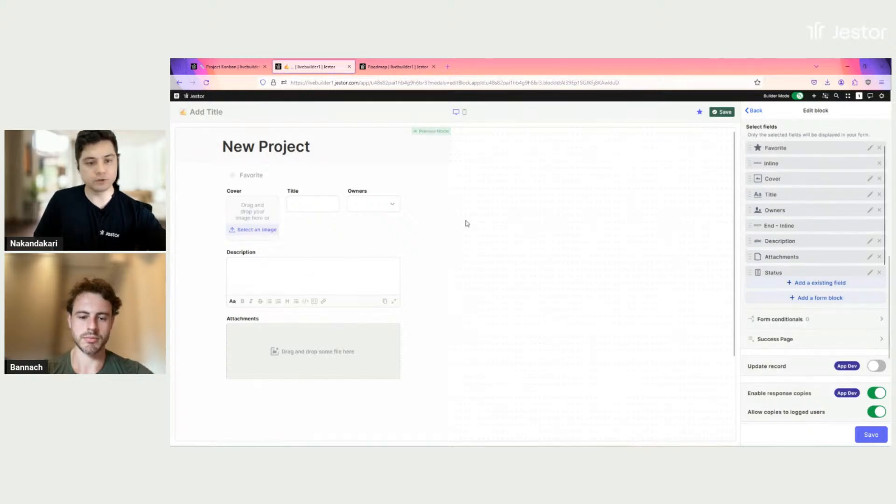
{"action": "left_click", "coordinate": [820, 303]}
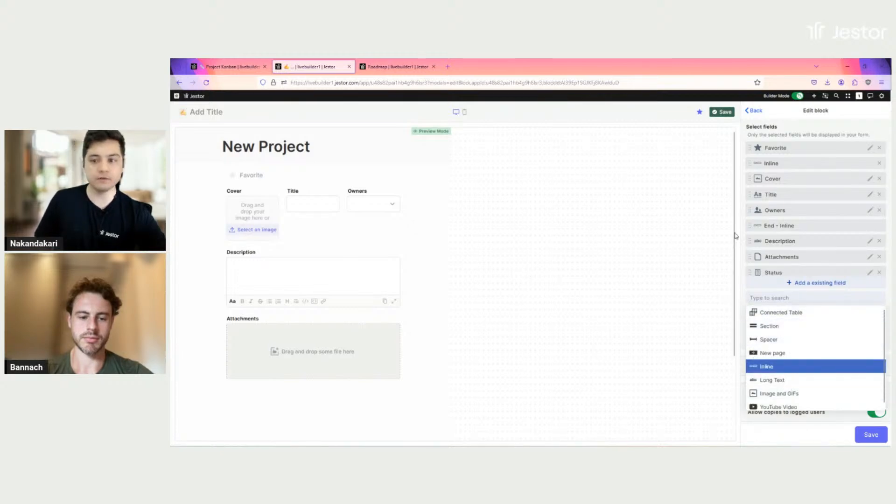
{"action": "left_click", "coordinate": [790, 134]}
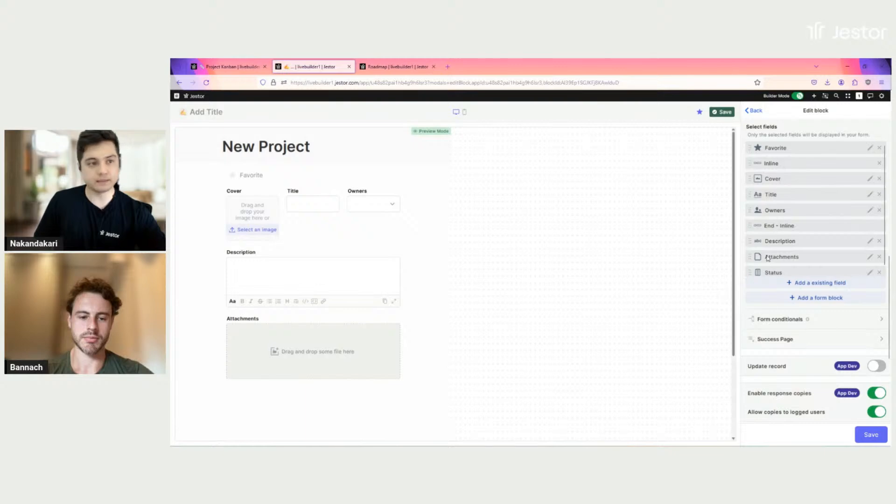
Turn off response copies for the form, set its title background color to white and save the block
{"action": "scroll", "coordinate": [823, 269], "scroll_direction": "down", "scroll_amount": 3}
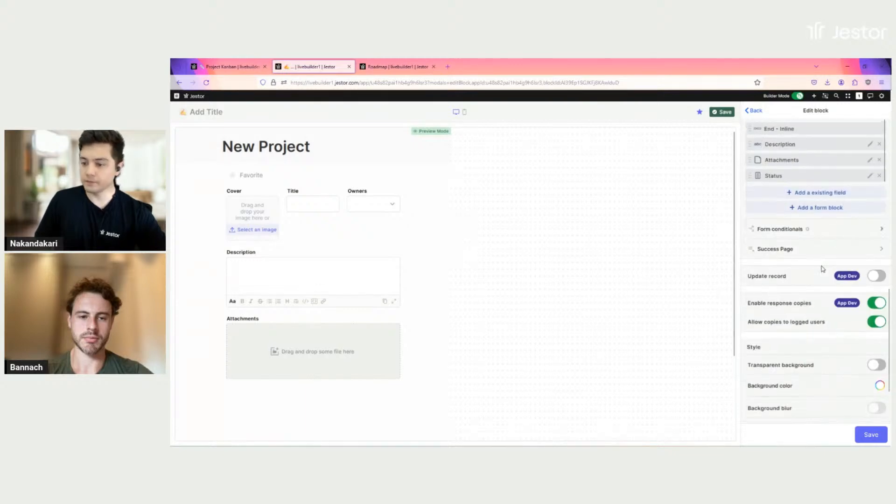
{"action": "left_click", "coordinate": [877, 303]}
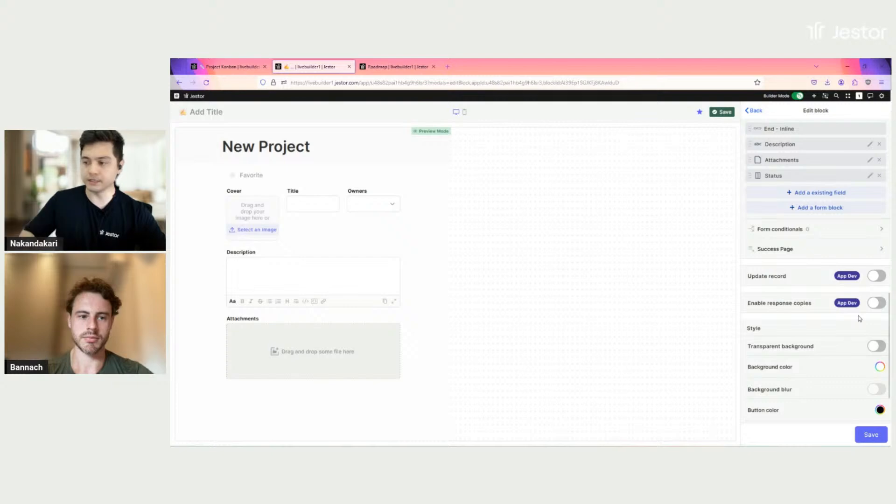
{"action": "scroll", "coordinate": [792, 299], "scroll_direction": "down", "scroll_amount": 2}
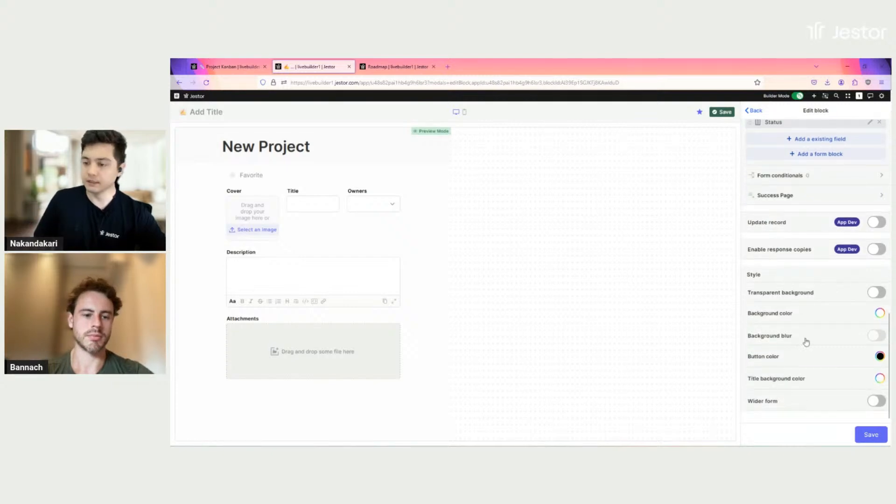
{"action": "left_click", "coordinate": [880, 378]}
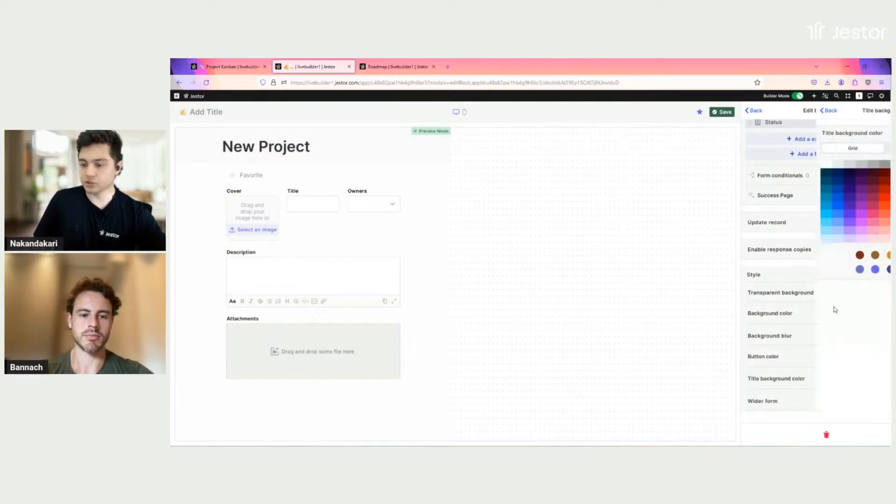
{"action": "left_click", "coordinate": [753, 165]}
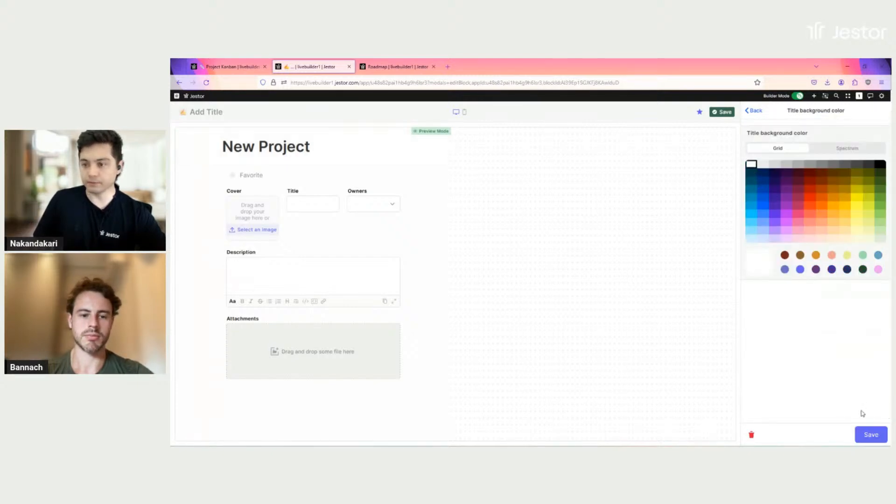
{"action": "left_click", "coordinate": [871, 435]}
{"action": "left_click", "coordinate": [870, 435]}
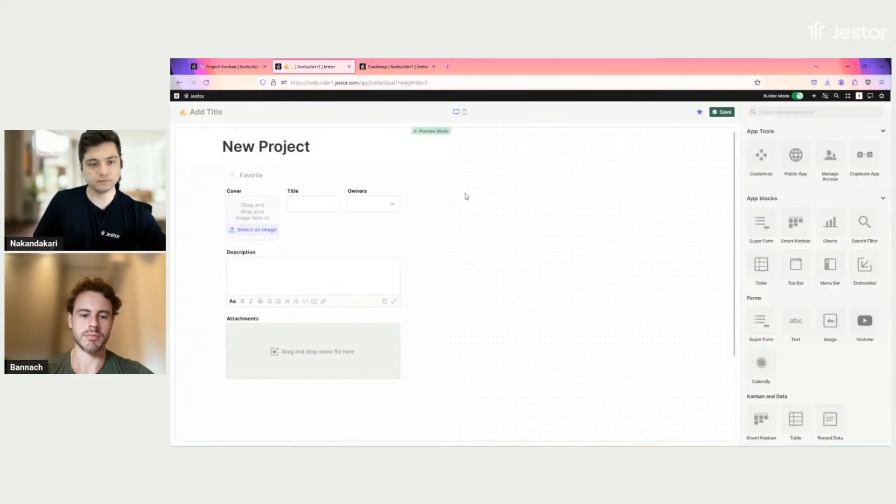
Title the app "Super Froms Projects"
{"action": "left_click", "coordinate": [213, 112]}
{"action": "type", "text": "Super Froms Projects"}
{"action": "left_click", "coordinate": [513, 208]}
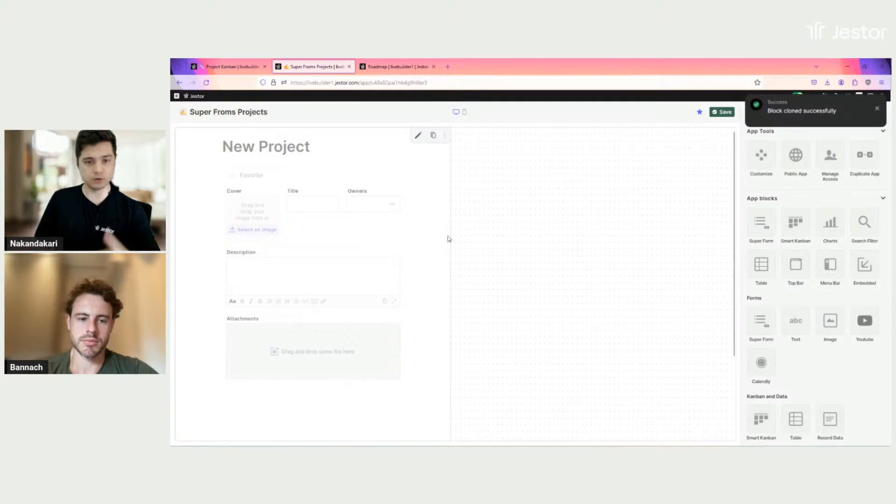
Place the duplicate of the New Project form directly beside the original
{"action": "scroll", "coordinate": [462, 246], "scroll_direction": "down", "scroll_amount": 3}
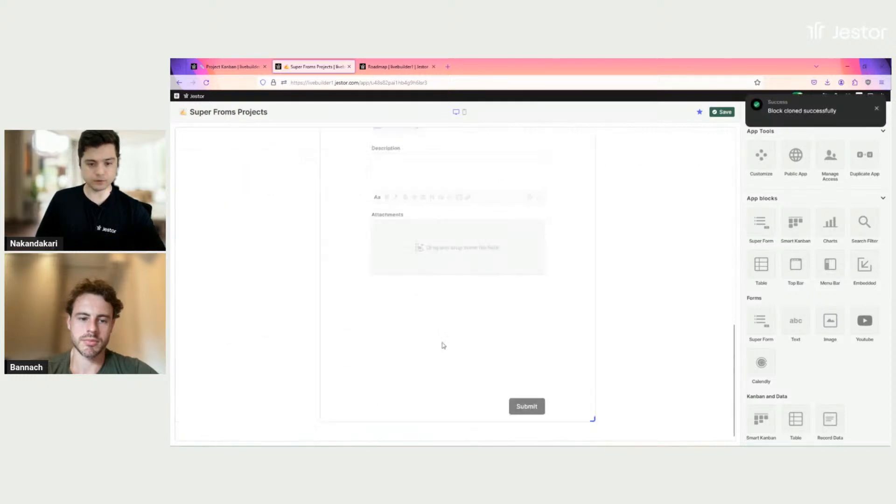
{"action": "left_click_drag", "start_coordinate": [402, 280], "coordinate": [498, 246]}
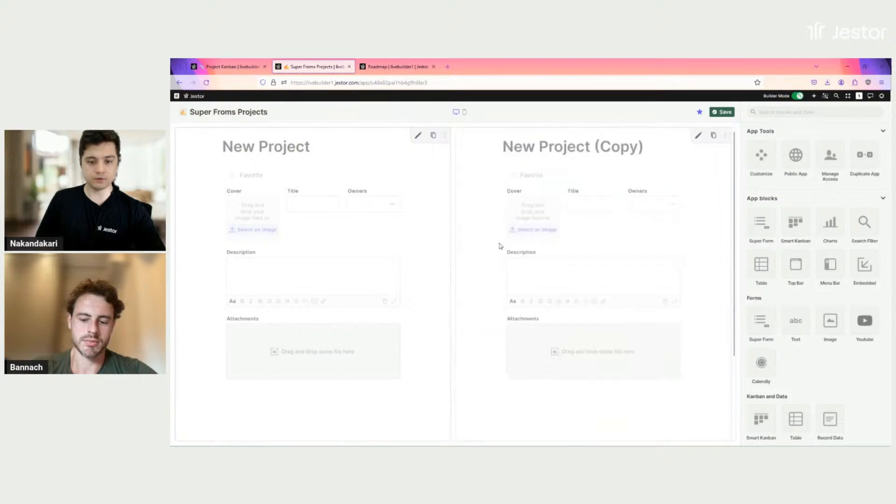
Rename the copied form block as "Project Information"
{"action": "left_click", "coordinate": [697, 136]}
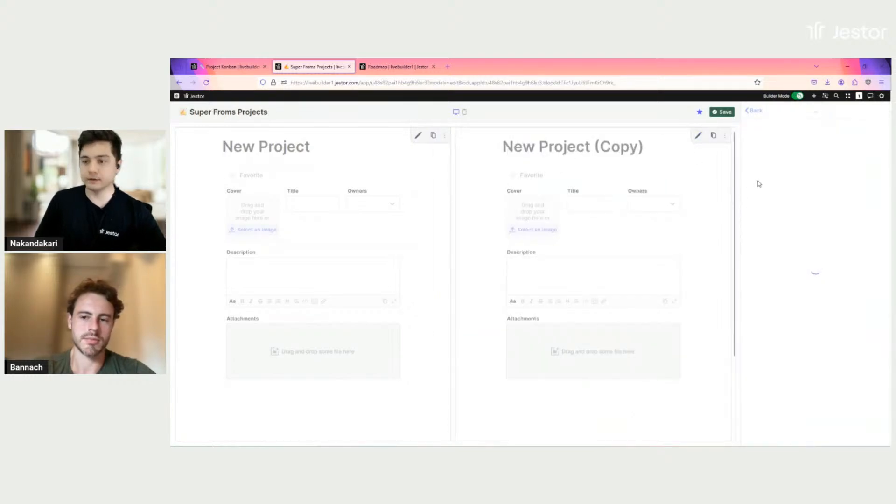
{"action": "double_click", "coordinate": [772, 201]}
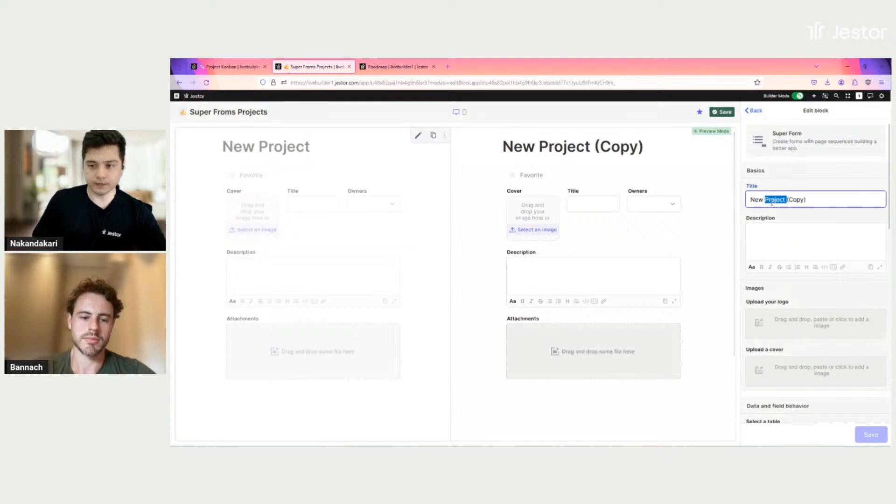
{"action": "key", "text": "ctrl+a"}
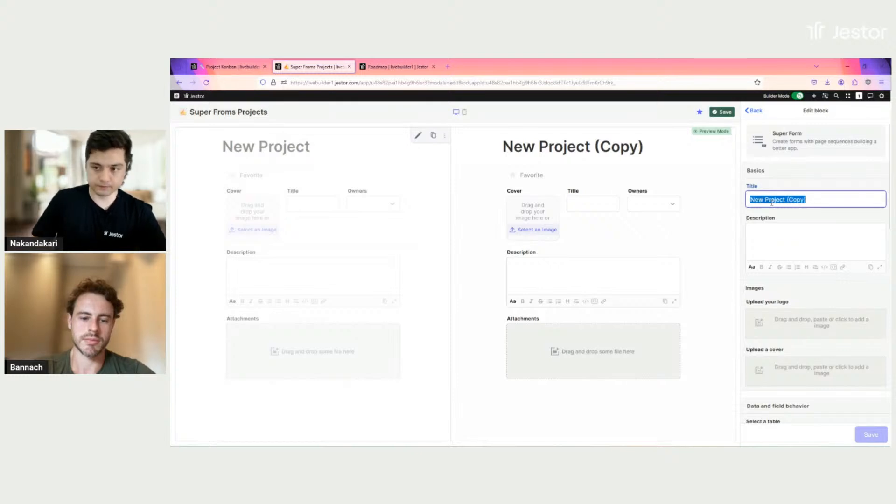
{"action": "type", "text": "Project "}
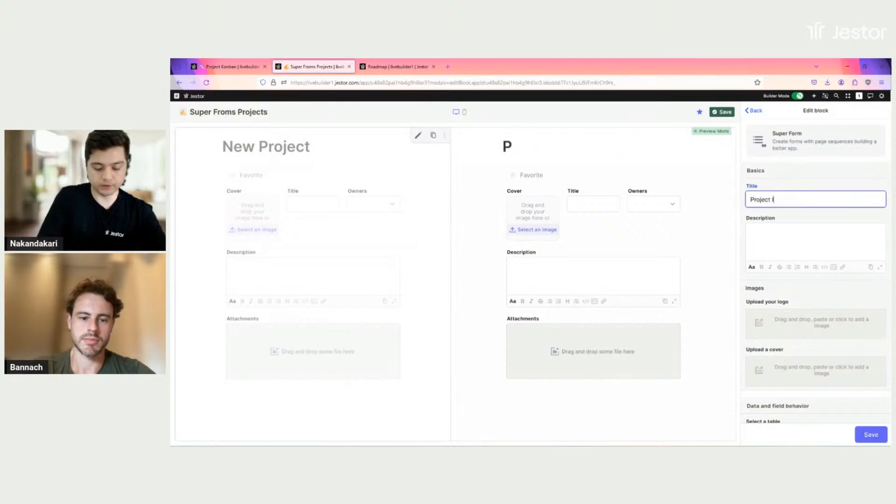
{"action": "type", "text": "Information"}
Add the existing New Milestone field to the Project Information form and move it to first place, above Favorite
{"action": "scroll", "coordinate": [803, 224], "scroll_direction": "down", "scroll_amount": 5}
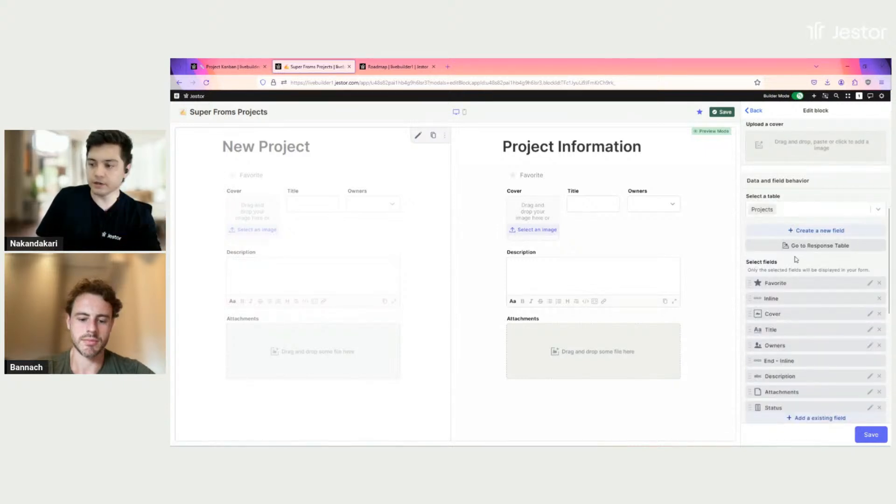
{"action": "scroll", "coordinate": [798, 259], "scroll_direction": "down", "scroll_amount": 3}
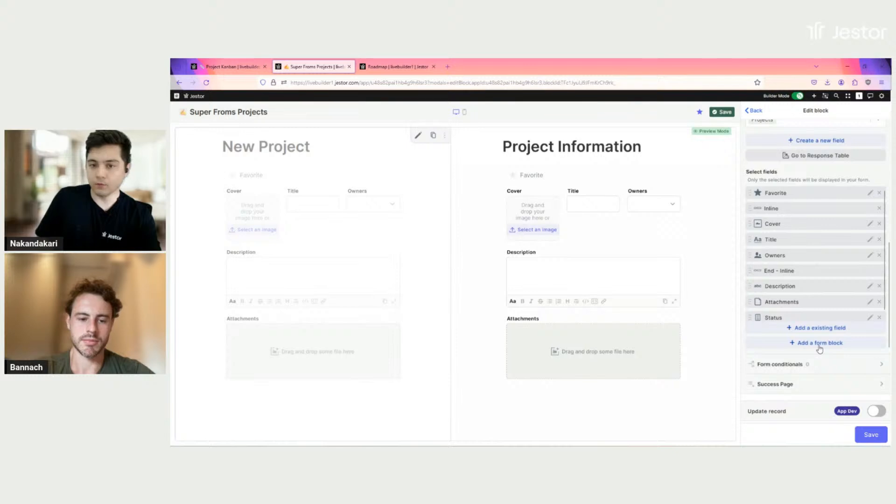
{"action": "left_click", "coordinate": [820, 346]}
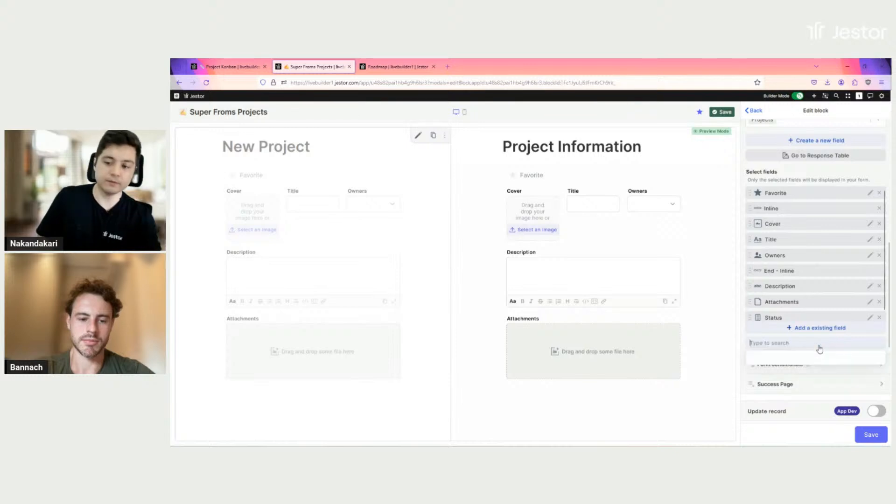
{"action": "left_click", "coordinate": [837, 180]}
{"action": "left_click", "coordinate": [802, 329]}
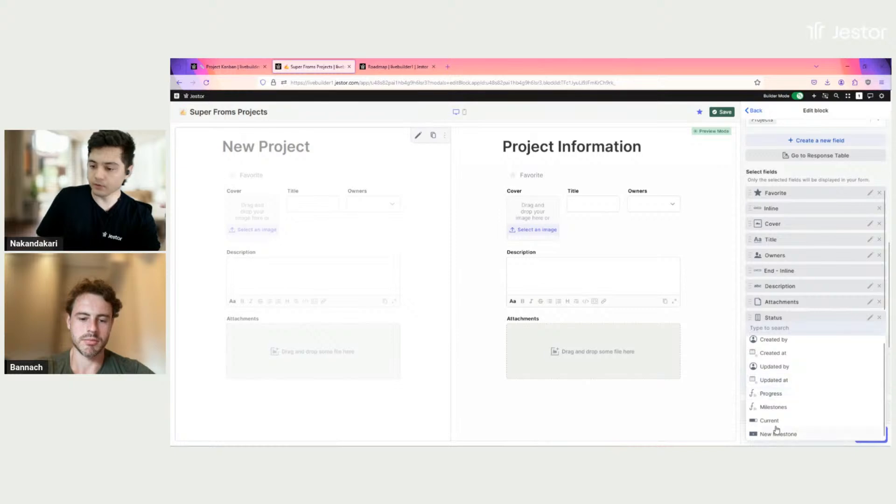
{"action": "left_click", "coordinate": [788, 434]}
{"action": "left_click_drag", "start_coordinate": [805, 314], "coordinate": [806, 200]}
{"action": "scroll", "coordinate": [809, 245], "scroll_direction": "up", "scroll_amount": 2}
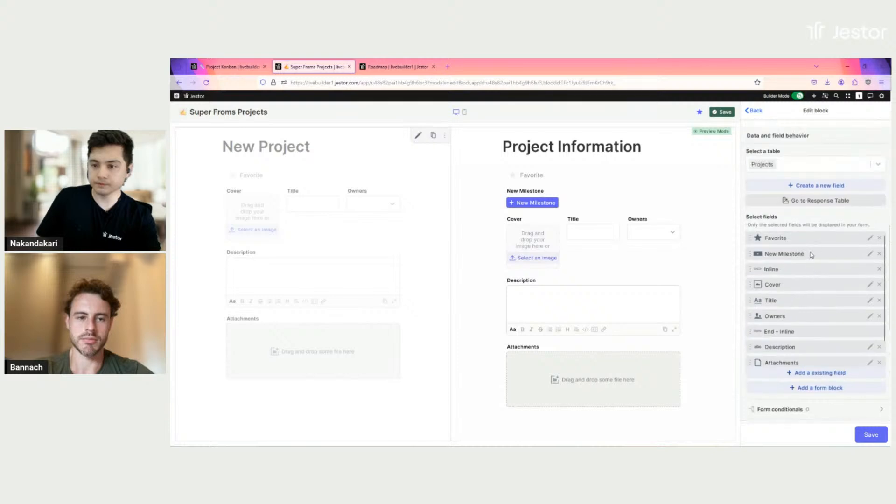
{"action": "left_click_drag", "start_coordinate": [800, 258], "coordinate": [799, 241]}
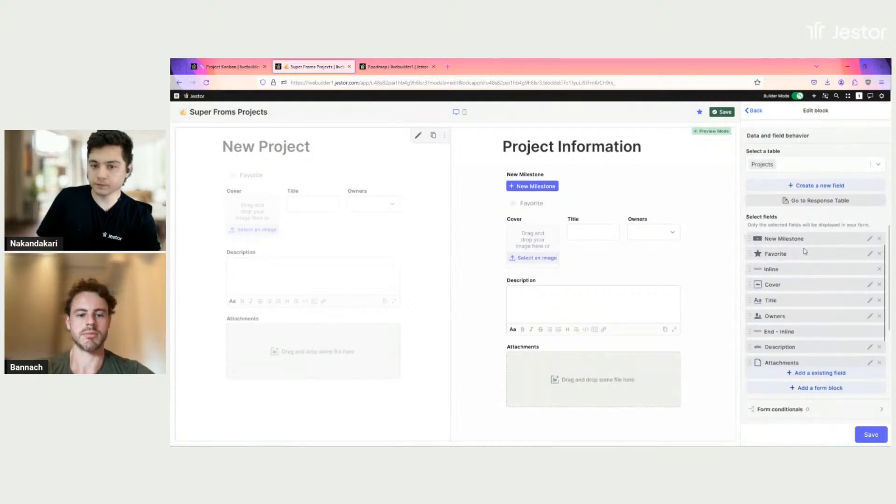
Set the New Milestone field to be viewed as Standard full width and save the field settings
{"action": "left_click", "coordinate": [869, 238]}
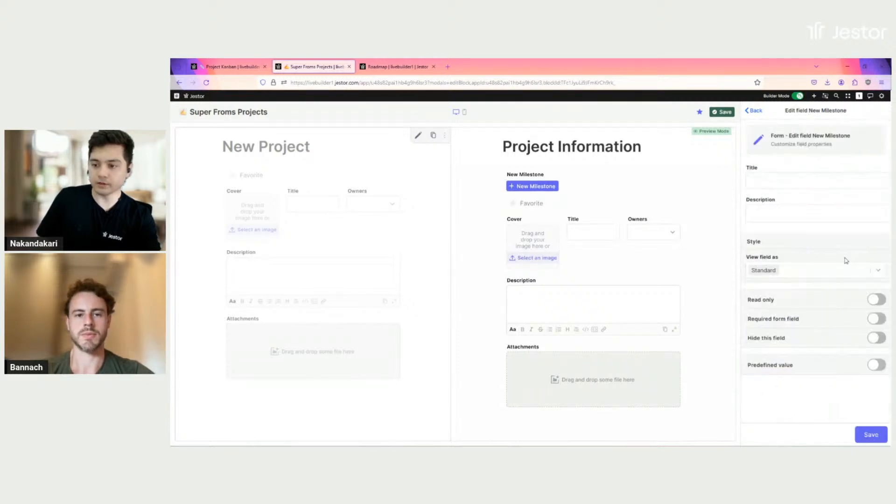
{"action": "left_click", "coordinate": [814, 274]}
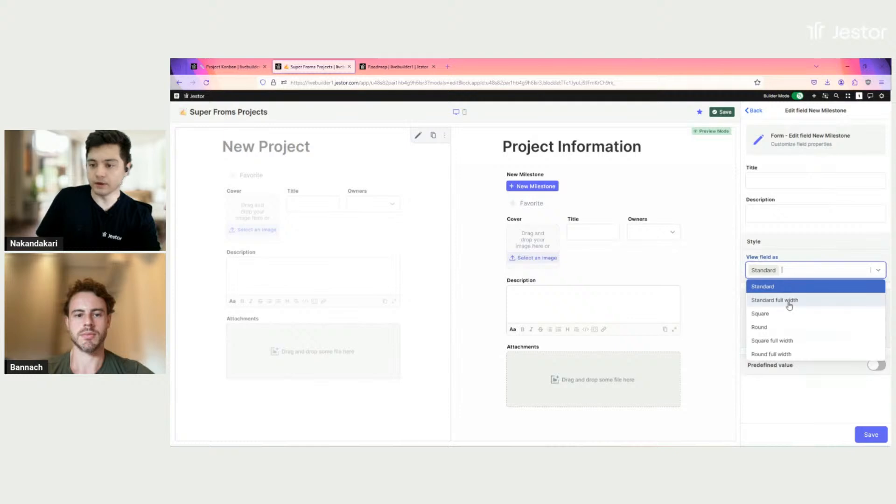
{"action": "left_click", "coordinate": [789, 301]}
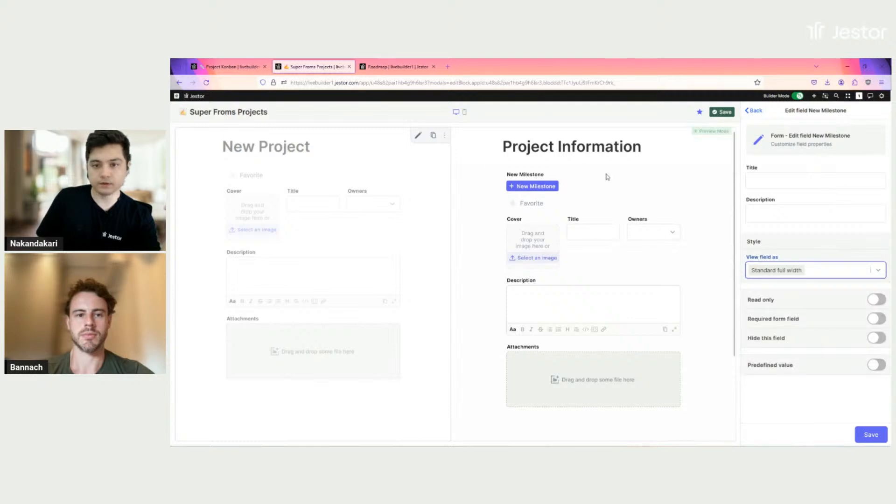
{"action": "left_click", "coordinate": [871, 435]}
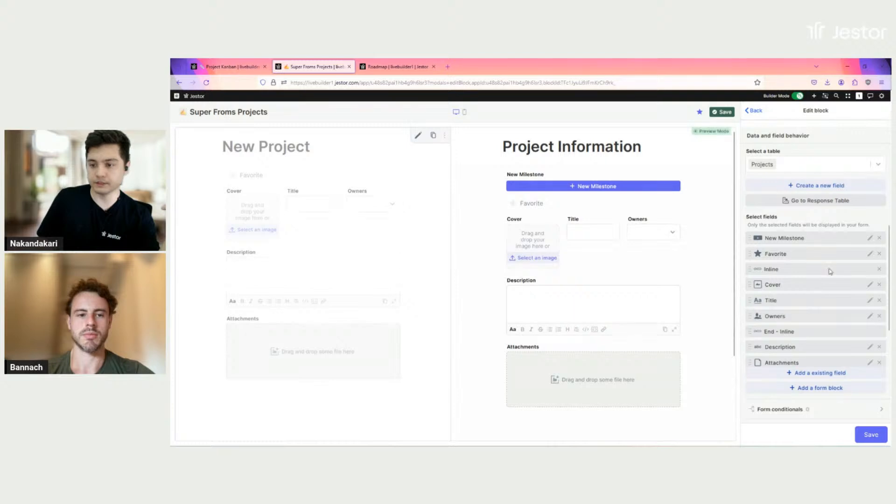
Add the existing Progress and Milestones fields to the Project Information form
{"action": "scroll", "coordinate": [831, 224], "scroll_direction": "down", "scroll_amount": 3}
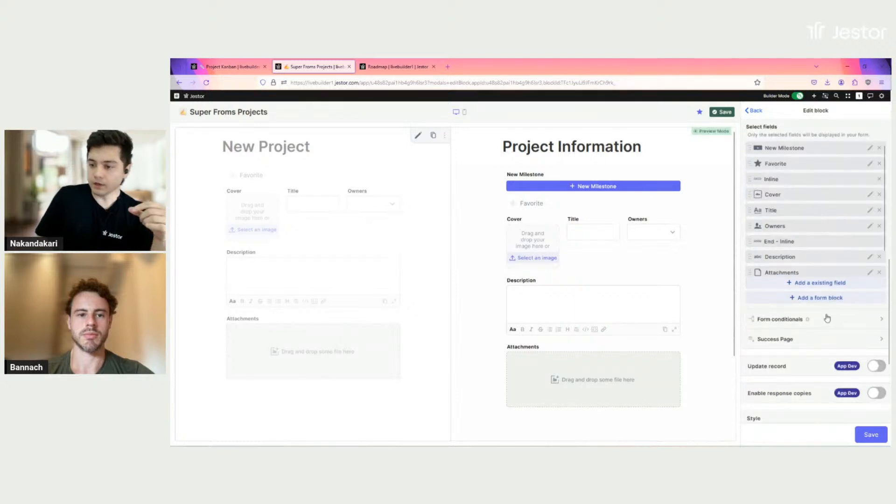
{"action": "left_click", "coordinate": [816, 283]}
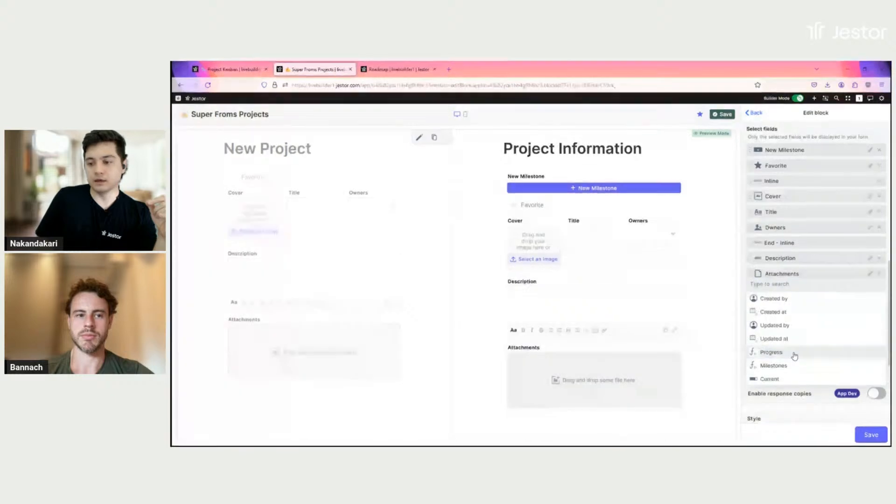
{"action": "left_click", "coordinate": [794, 353]}
{"action": "left_click", "coordinate": [809, 286]}
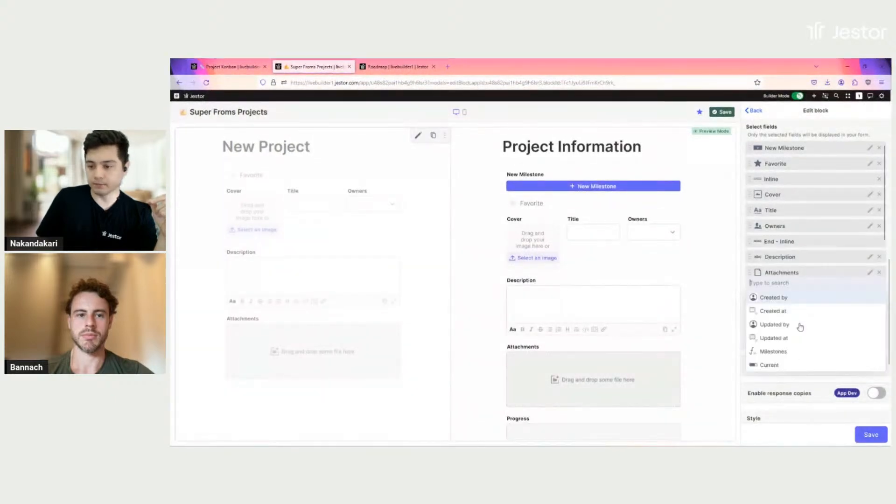
{"action": "left_click", "coordinate": [793, 354]}
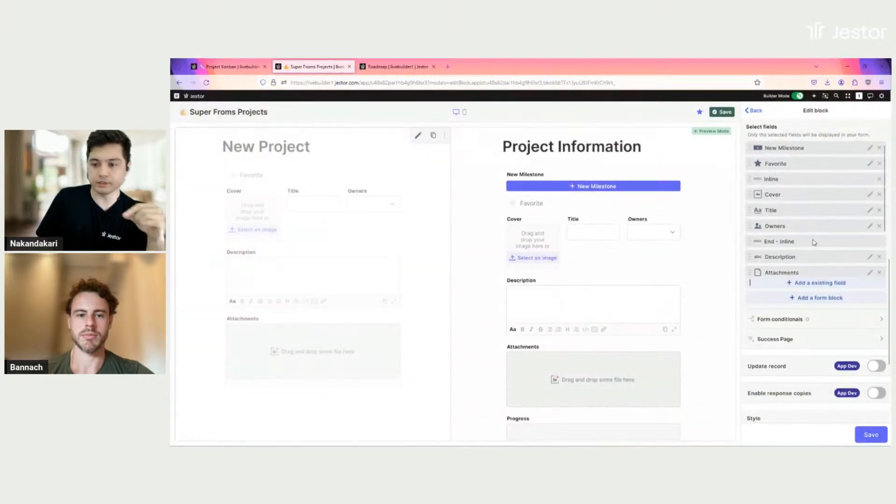
Move the Progress and Milestones fields up in the field list so they sit in that order directly above Description
{"action": "scroll", "coordinate": [813, 256], "scroll_direction": "down", "scroll_amount": 2}
{"action": "scroll", "coordinate": [808, 260], "scroll_direction": "down", "scroll_amount": 1}
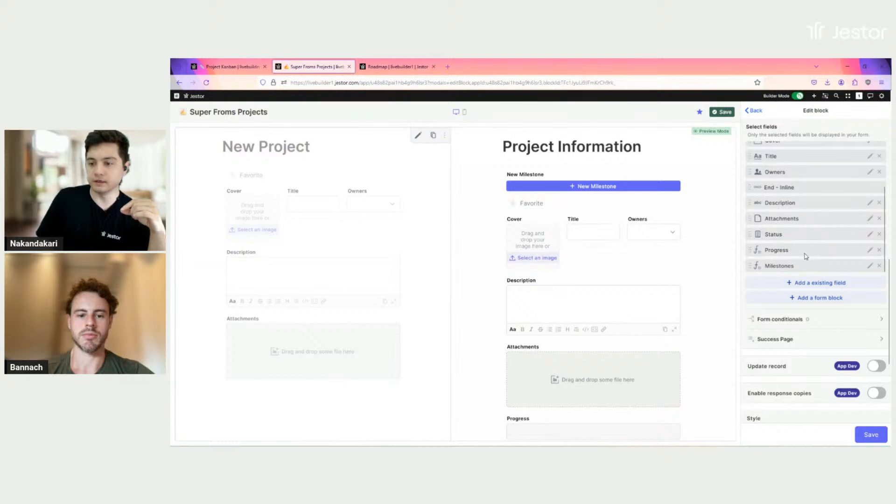
{"action": "left_click_drag", "start_coordinate": [808, 250], "coordinate": [810, 225]}
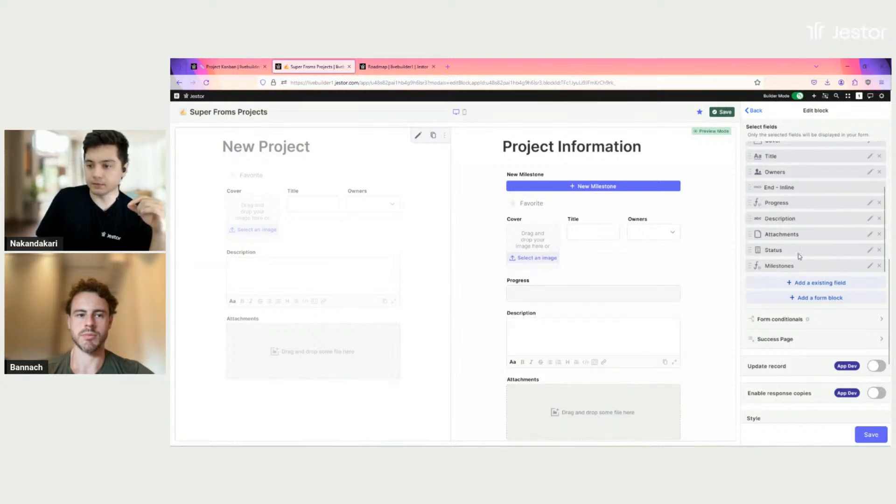
{"action": "left_click_drag", "start_coordinate": [808, 265], "coordinate": [807, 219]}
Add an Inline form block and place its start and end around Progress and Milestones so the two fields share one row
{"action": "left_click", "coordinate": [818, 301]}
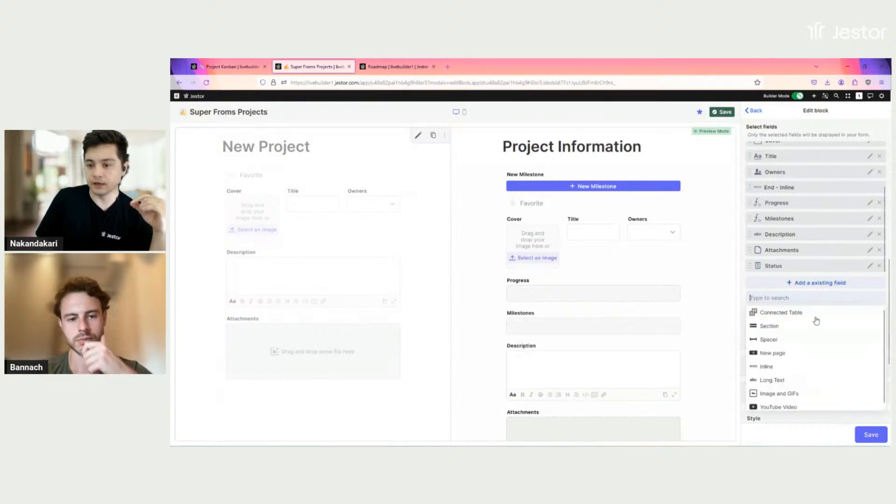
{"action": "left_click", "coordinate": [780, 368]}
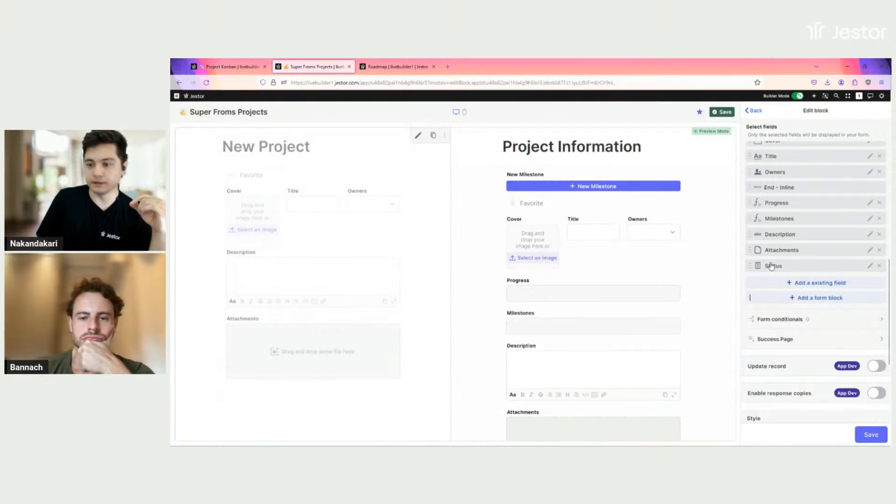
{"action": "scroll", "coordinate": [852, 224], "scroll_direction": "down", "scroll_amount": 1}
{"action": "left_click_drag", "start_coordinate": [773, 251], "coordinate": [776, 174]}
{"action": "left_click_drag", "start_coordinate": [804, 271], "coordinate": [804, 223]}
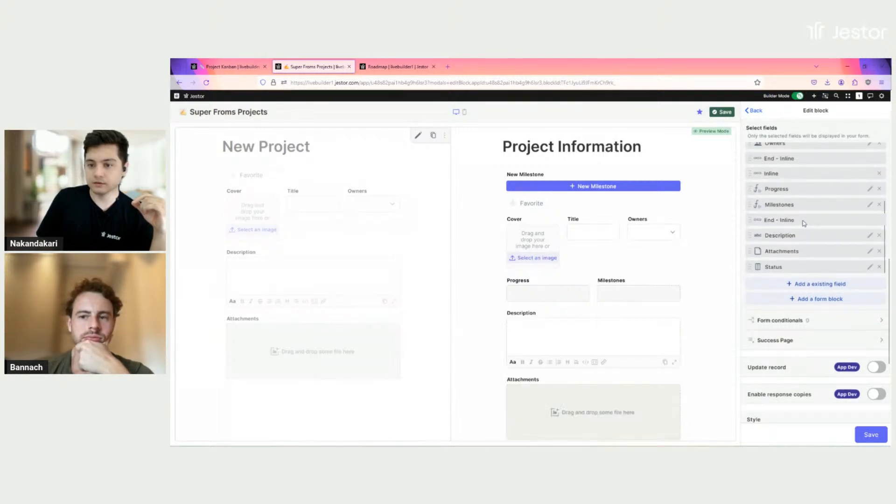
Enable Update record on the Project Information form with Record ID as key and current record data shown, and save the block and app
{"action": "scroll", "coordinate": [802, 293], "scroll_direction": "down", "scroll_amount": 2}
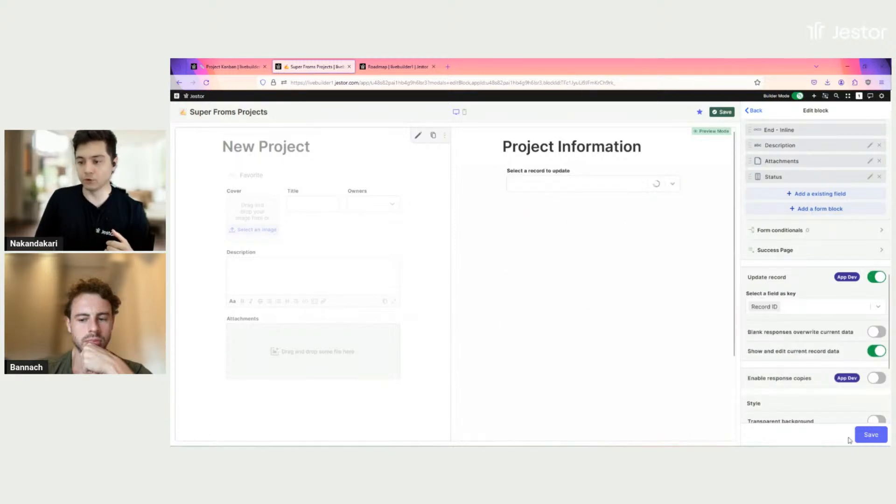
{"action": "left_click", "coordinate": [871, 439]}
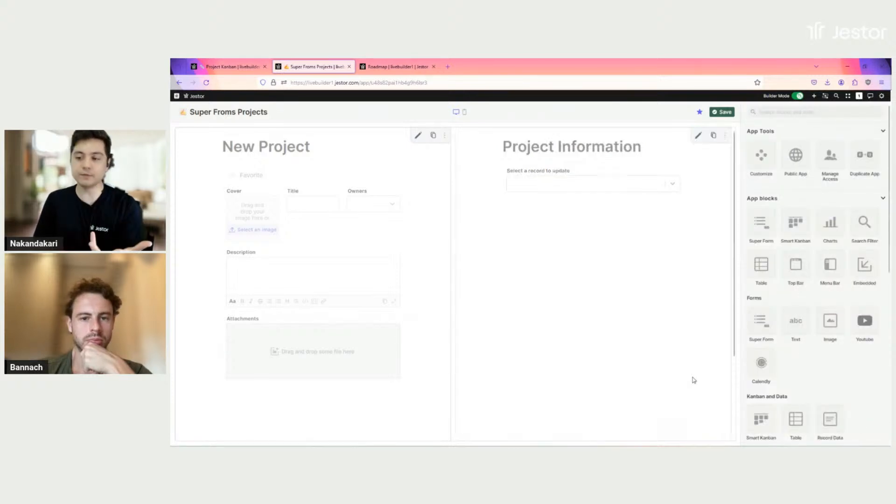
{"action": "left_click", "coordinate": [723, 112]}
Select the Assemble Compliance team record in the Project Information form and review its loaded fields
{"action": "left_click", "coordinate": [666, 186]}
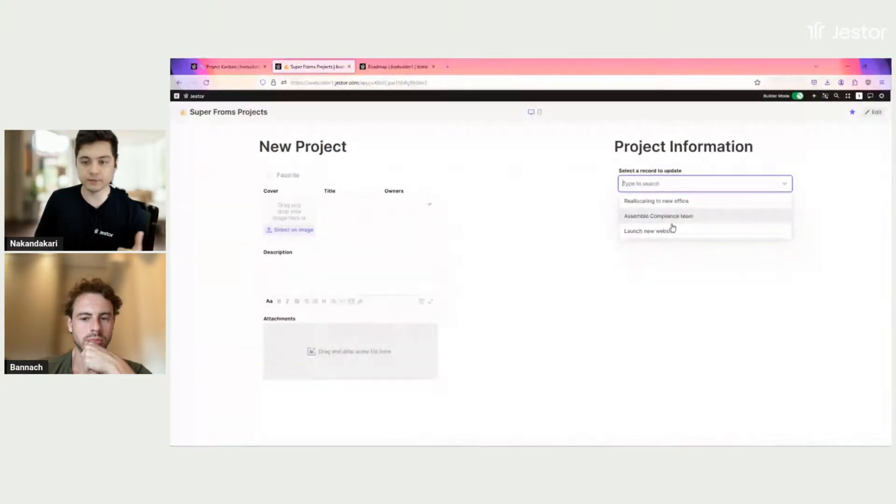
{"action": "left_click", "coordinate": [646, 216]}
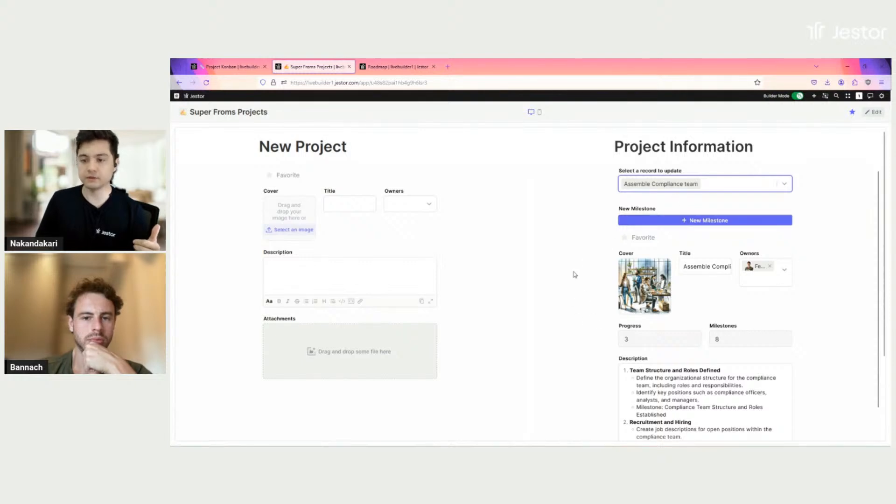
{"action": "scroll", "coordinate": [576, 280], "scroll_direction": "down", "scroll_amount": 3}
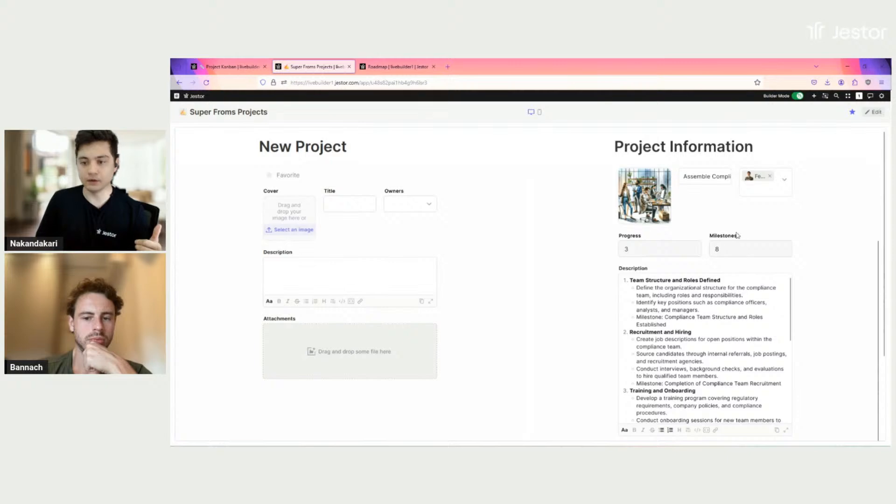
{"action": "scroll", "coordinate": [817, 280], "scroll_direction": "down", "scroll_amount": 10}
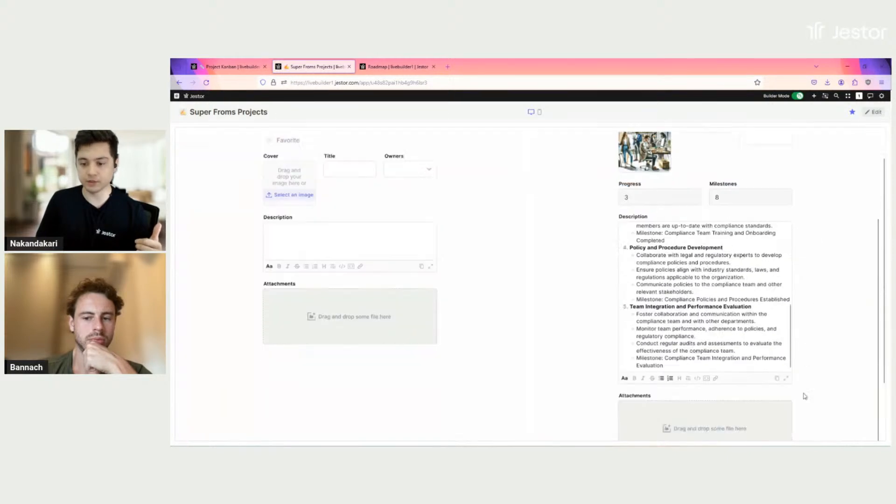
{"action": "scroll", "coordinate": [793, 374], "scroll_direction": "up", "scroll_amount": 7}
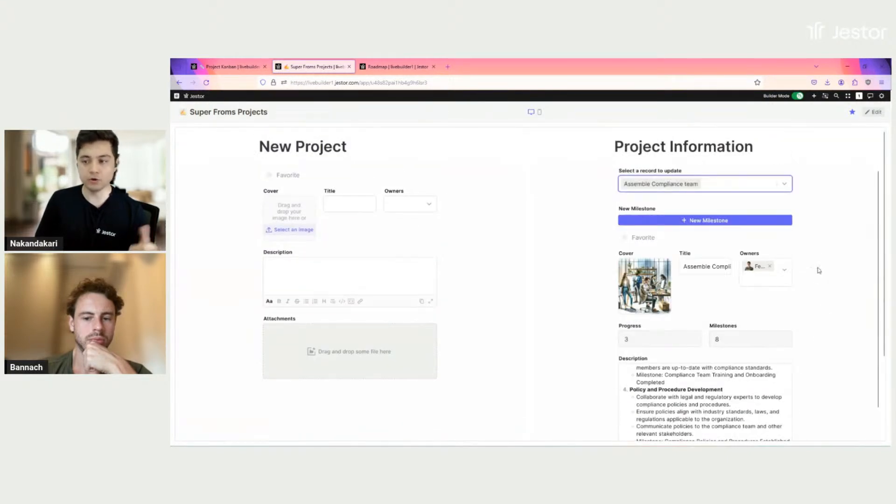
Go to the Project Board (Live) app and open its Smart Kanban block for editing
{"action": "key", "text": "ctrl+k"}
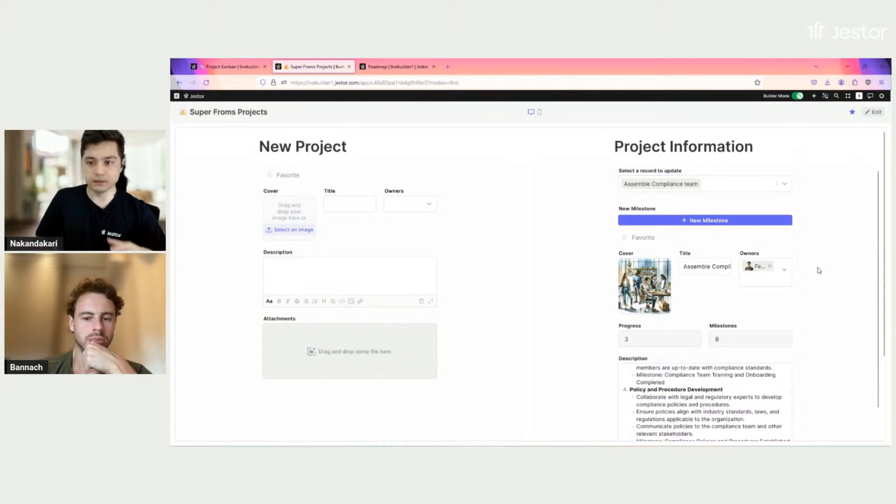
{"action": "left_click", "coordinate": [477, 187]}
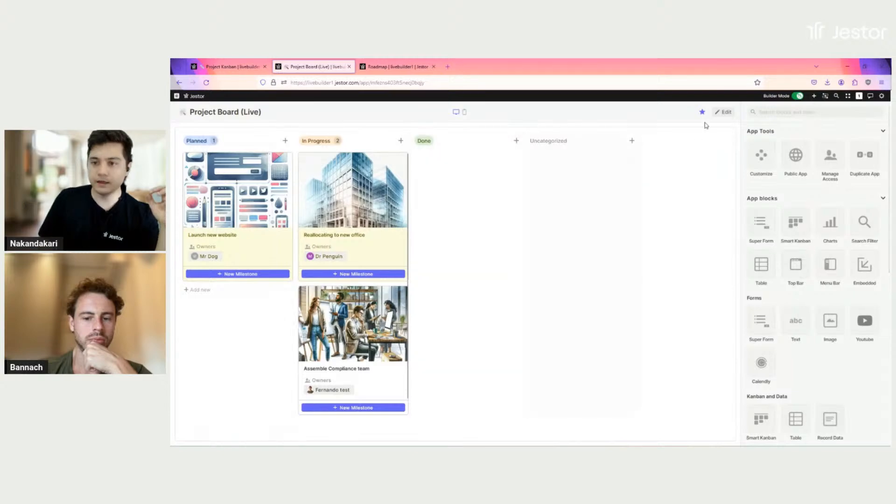
{"action": "left_click", "coordinate": [723, 112]}
{"action": "left_click", "coordinate": [703, 137]}
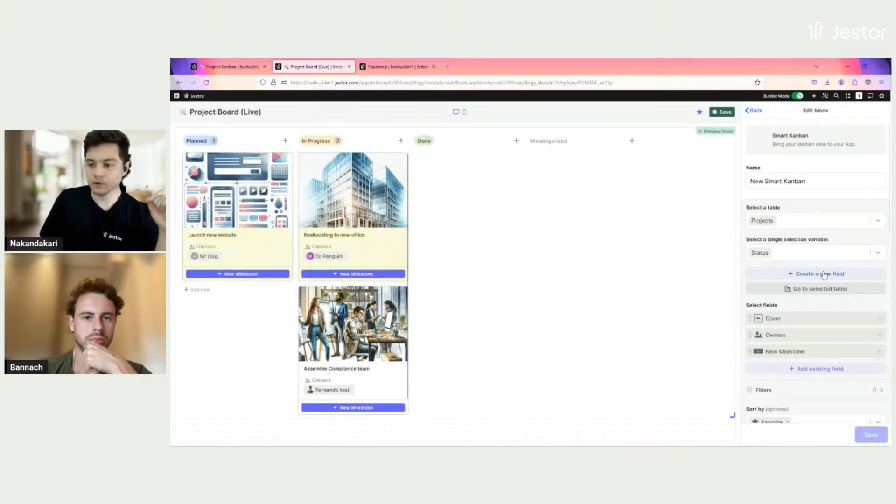
Turn off standard table rules for the kanban's record creation form and select Super Froms Projects as its app page
{"action": "scroll", "coordinate": [826, 280], "scroll_direction": "down", "scroll_amount": 5}
{"action": "scroll", "coordinate": [832, 279], "scroll_direction": "down", "scroll_amount": 5}
{"action": "scroll", "coordinate": [837, 244], "scroll_direction": "down", "scroll_amount": 2}
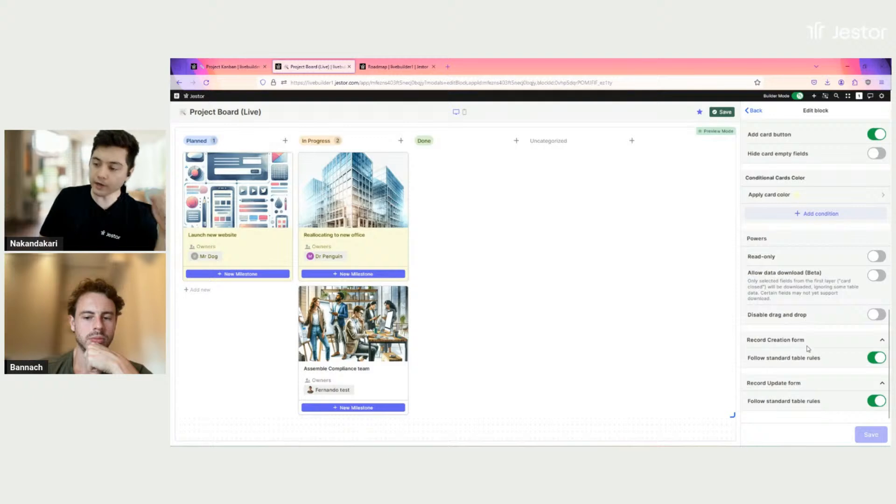
{"action": "left_click", "coordinate": [877, 358]}
{"action": "scroll", "coordinate": [877, 336], "scroll_direction": "down", "scroll_amount": 2}
{"action": "left_click", "coordinate": [827, 305]}
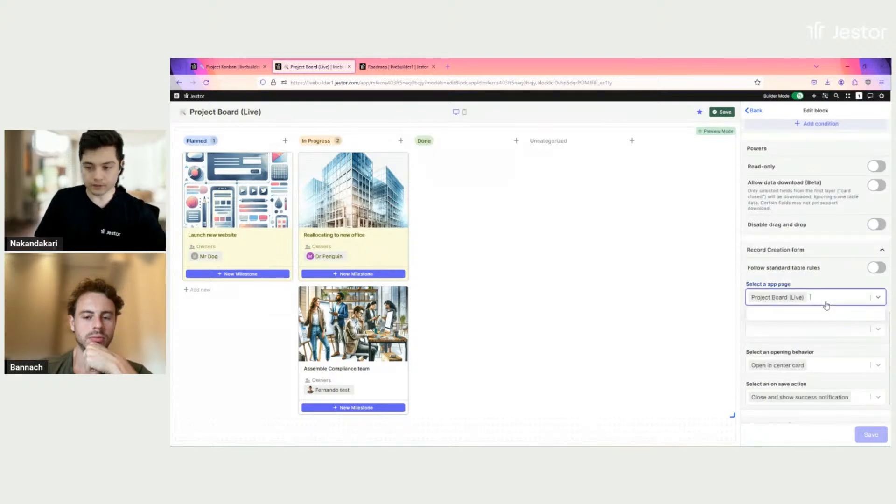
{"action": "type", "text": "p"}
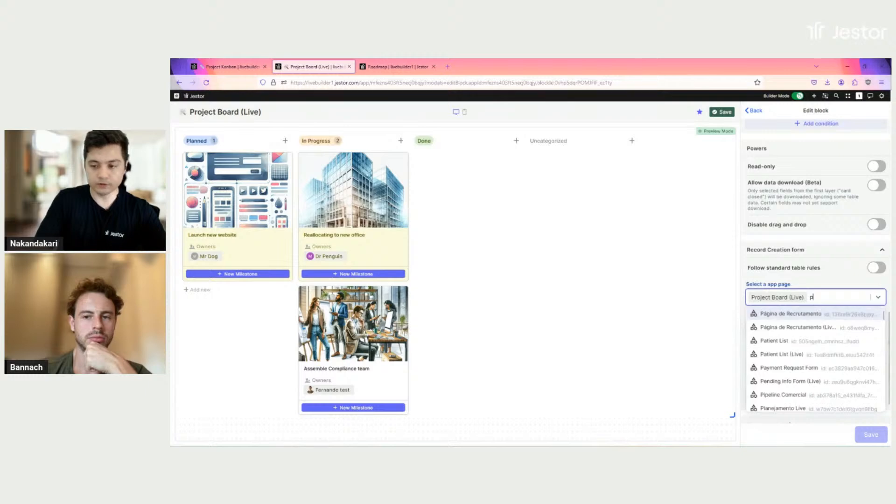
{"action": "type", "text": "rojec"}
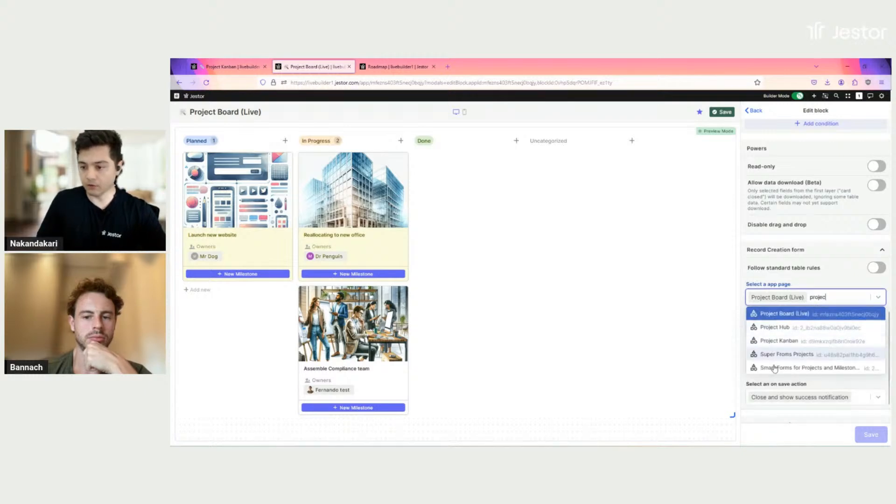
{"action": "left_click", "coordinate": [787, 355]}
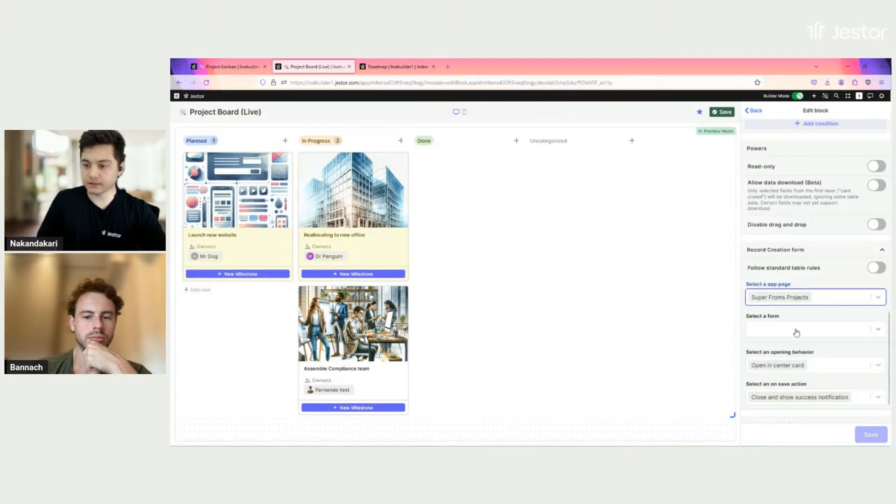
Use the New Project form for record creation and set it to open in center card (wider)
{"action": "left_click", "coordinate": [796, 332]}
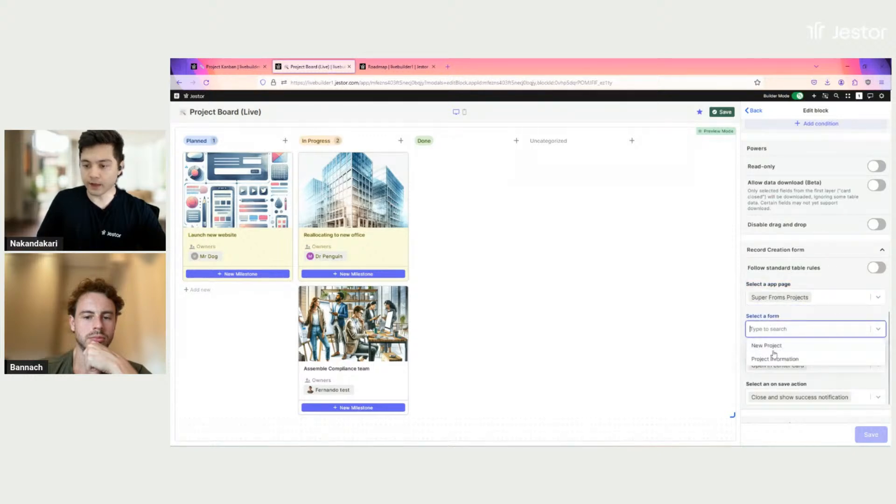
{"action": "left_click", "coordinate": [768, 345]}
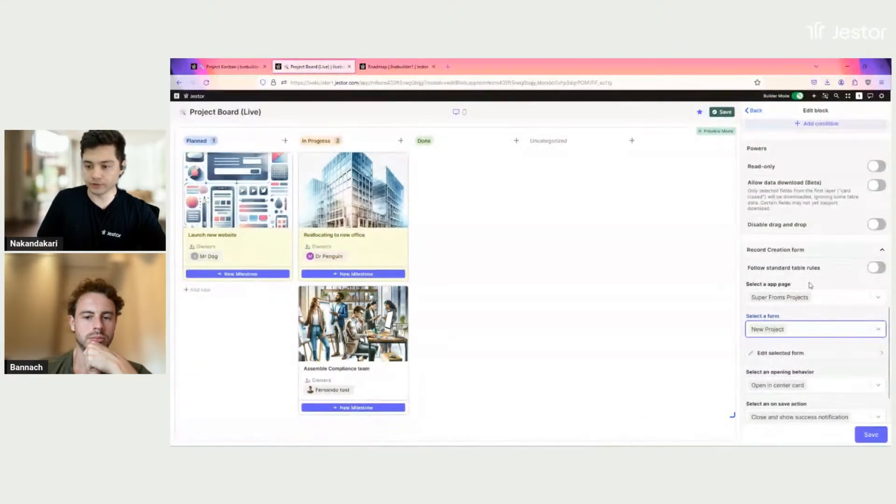
{"action": "scroll", "coordinate": [810, 285], "scroll_direction": "down", "scroll_amount": 2}
{"action": "left_click", "coordinate": [830, 324]}
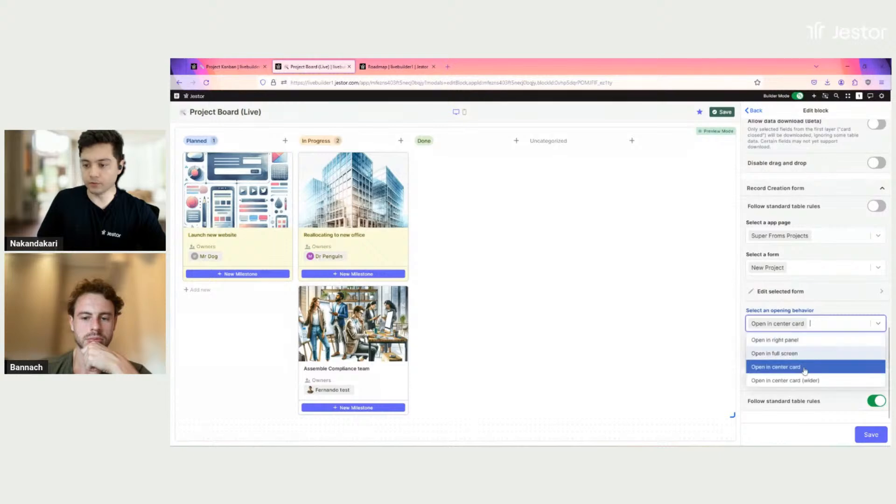
{"action": "left_click", "coordinate": [802, 380]}
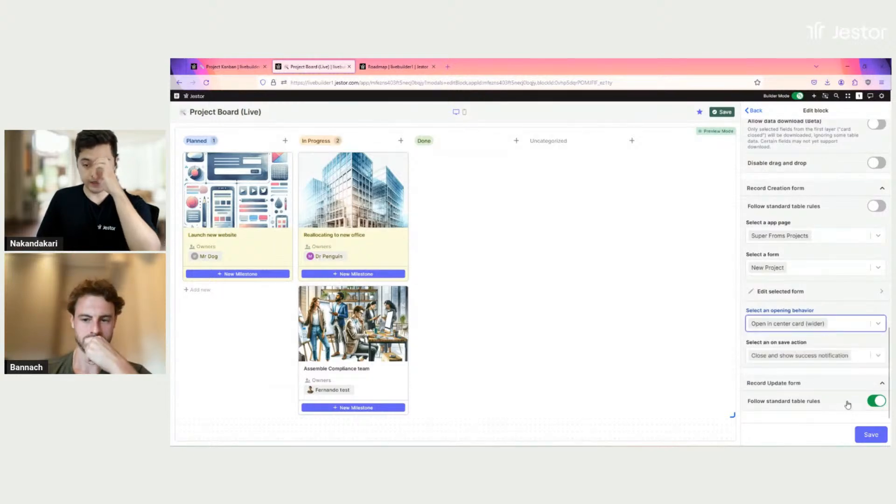
Turn off standard table rules for the kanban's record update form and select Super Froms Projects as its app page
{"action": "left_click", "coordinate": [876, 401]}
{"action": "scroll", "coordinate": [835, 319], "scroll_direction": "down", "scroll_amount": 3}
{"action": "scroll", "coordinate": [834, 316], "scroll_direction": "down", "scroll_amount": 2}
{"action": "left_click", "coordinate": [824, 209]}
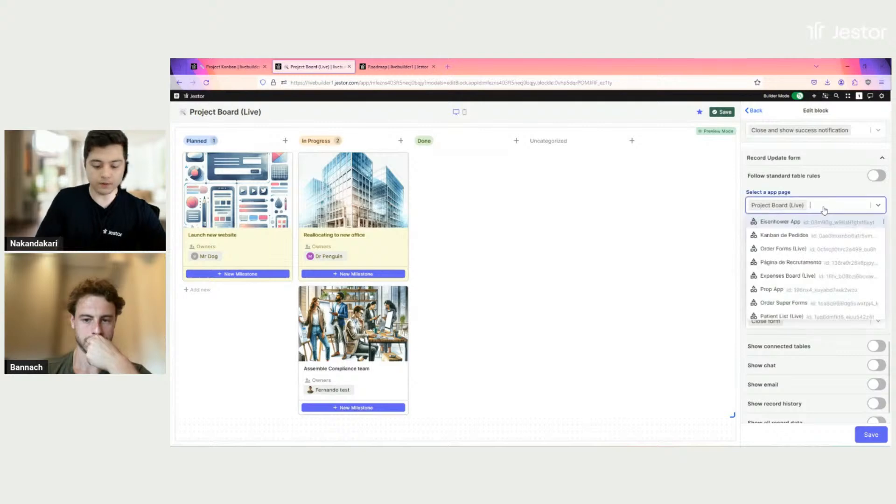
{"action": "type", "text": "proj"}
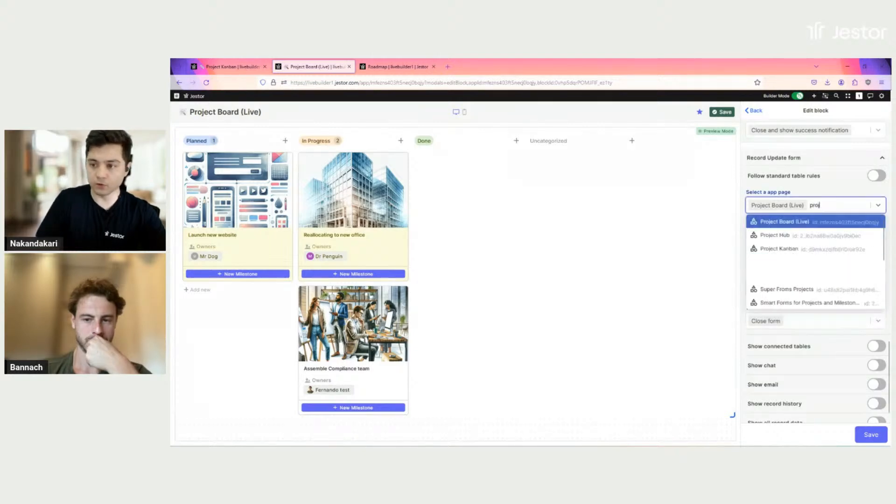
{"action": "type", "text": "ect"}
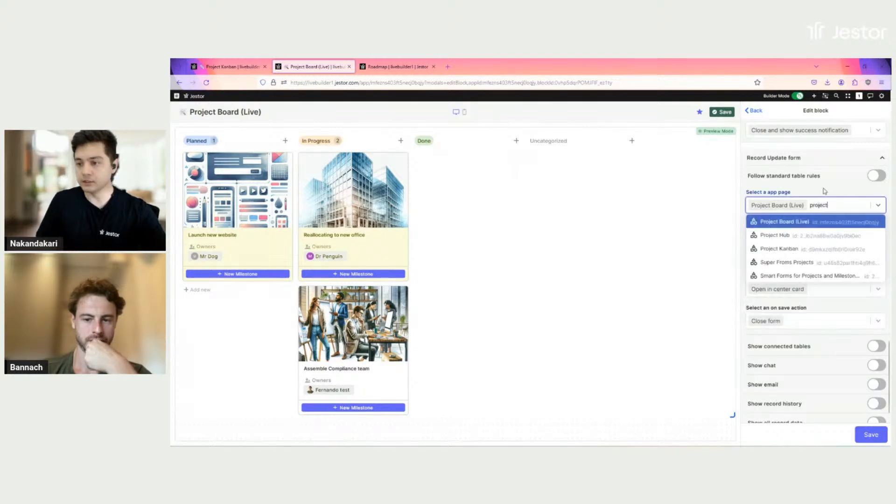
{"action": "left_click", "coordinate": [808, 262]}
Use the Project Information form for record updates and set it to open in center card (wider)
{"action": "left_click", "coordinate": [811, 238]}
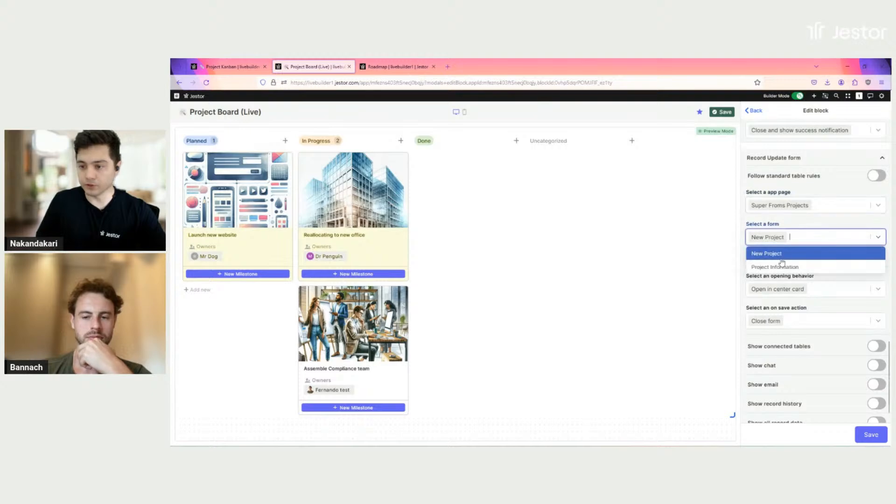
{"action": "left_click", "coordinate": [797, 268]}
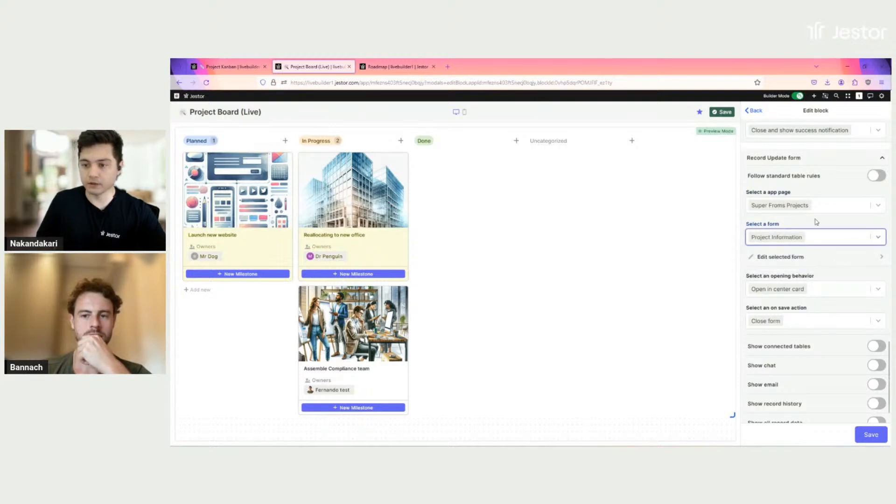
{"action": "left_click", "coordinate": [801, 290]}
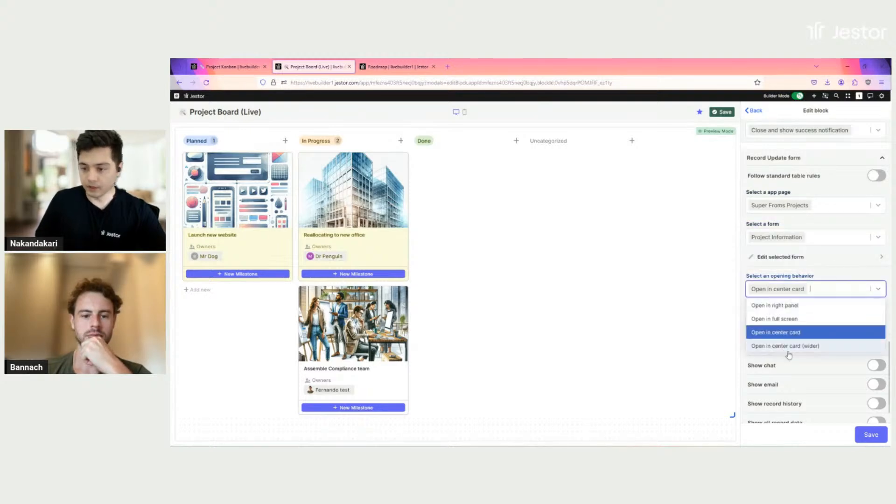
{"action": "left_click", "coordinate": [794, 345]}
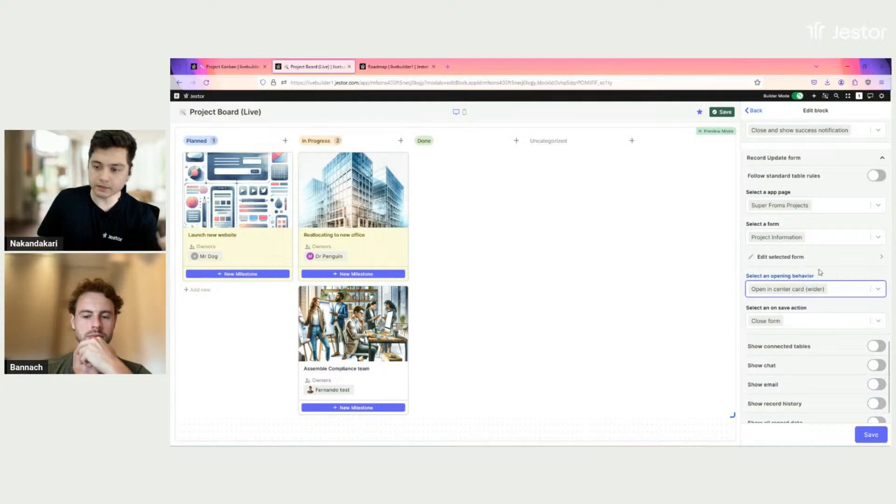
Enable Show chat for the kanban's record update form and save both the block and the app
{"action": "scroll", "coordinate": [805, 287], "scroll_direction": "down", "scroll_amount": 1}
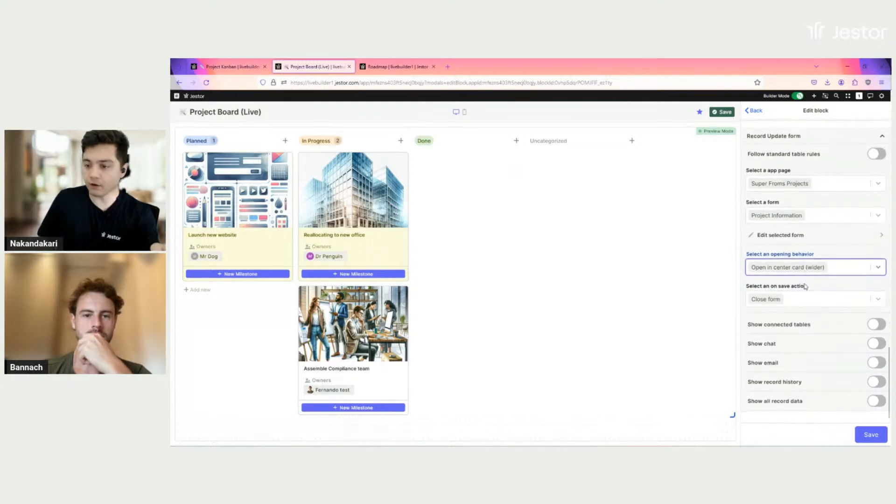
{"action": "left_click", "coordinate": [877, 345]}
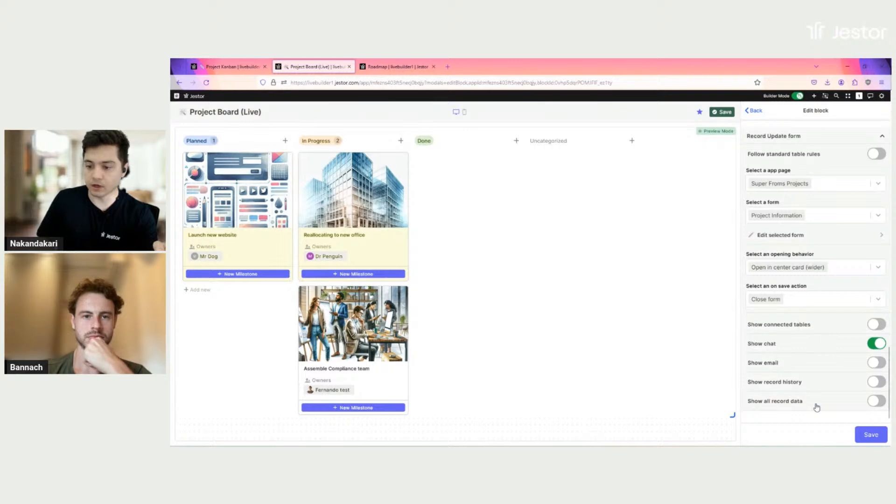
{"action": "left_click", "coordinate": [866, 438]}
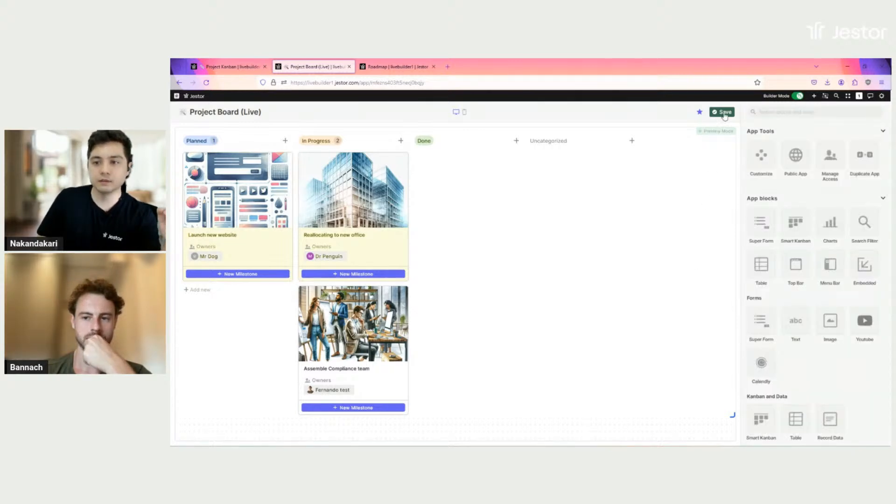
{"action": "left_click", "coordinate": [725, 113]}
Check the kanban's creation form from the Planned column, then the Assemble Compliance team record's update form and its chat
{"action": "left_click", "coordinate": [285, 141]}
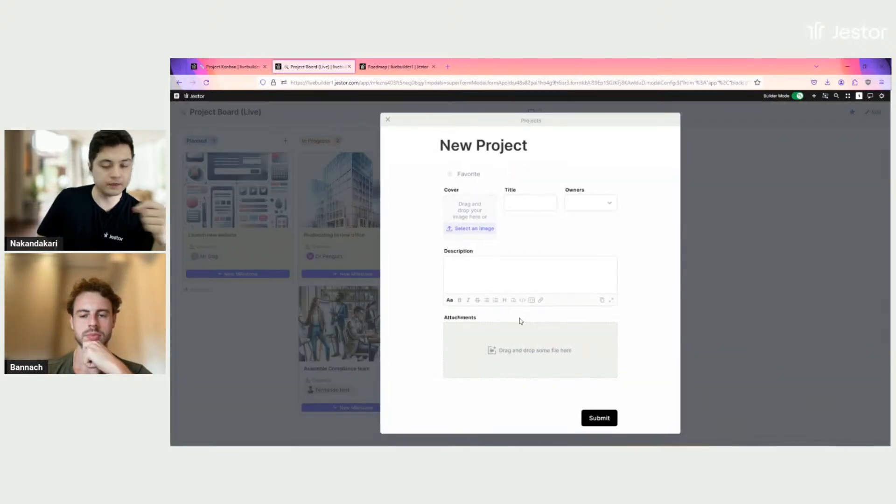
{"action": "left_click", "coordinate": [766, 224]}
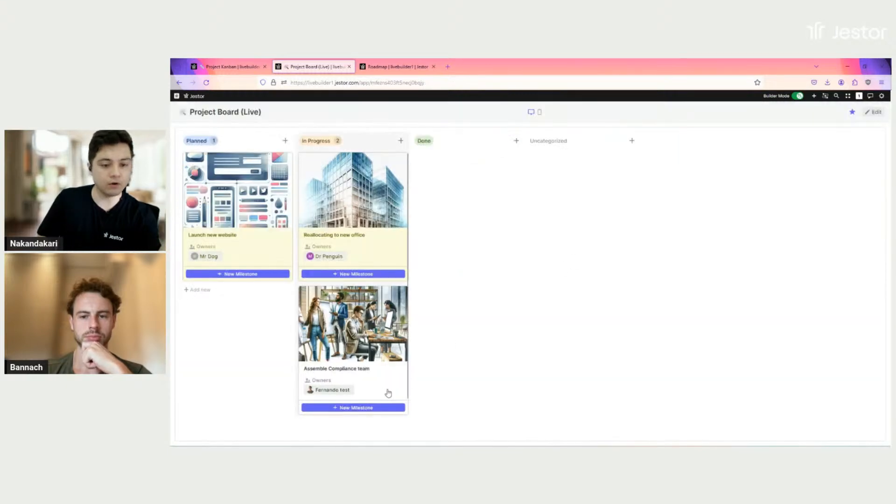
{"action": "left_click", "coordinate": [388, 394]}
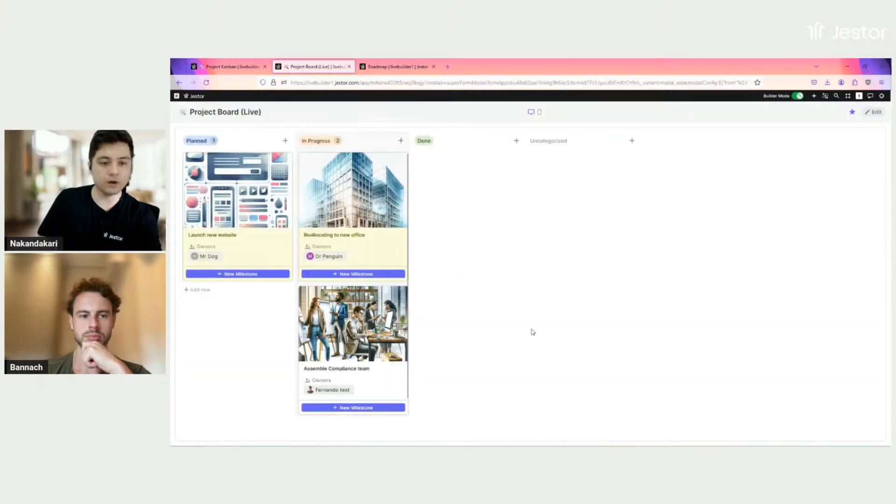
{"action": "scroll", "coordinate": [602, 201], "scroll_direction": "down", "scroll_amount": 3}
{"action": "scroll", "coordinate": [606, 262], "scroll_direction": "down", "scroll_amount": 4}
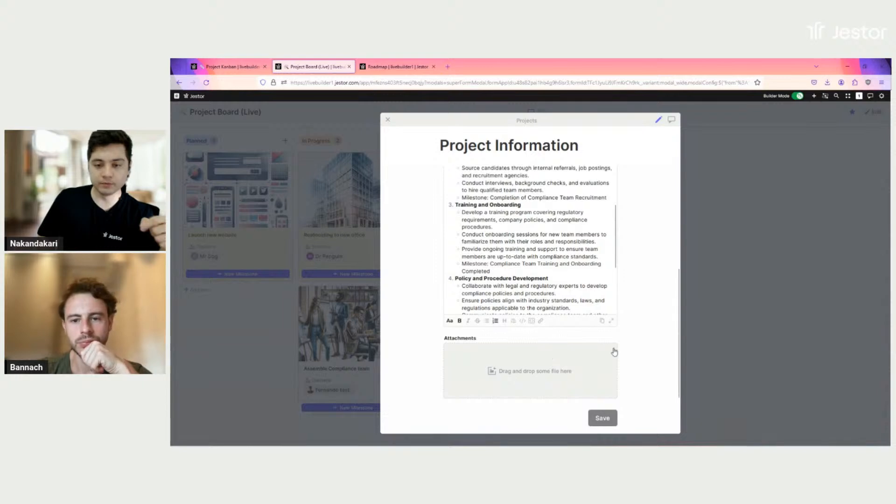
{"action": "left_click", "coordinate": [671, 120]}
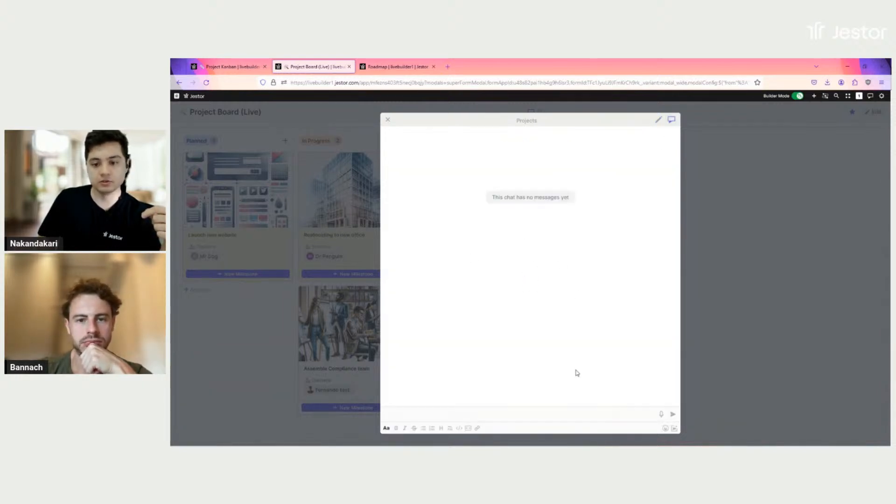
{"action": "left_click", "coordinate": [716, 269]}
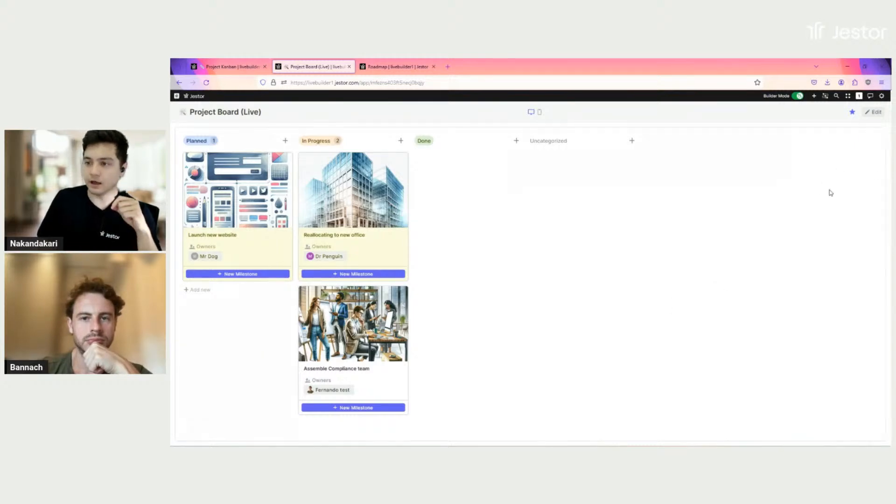
Add a Title Bar block above the kanban and set its bar color to dark blue
{"action": "left_click", "coordinate": [874, 112]}
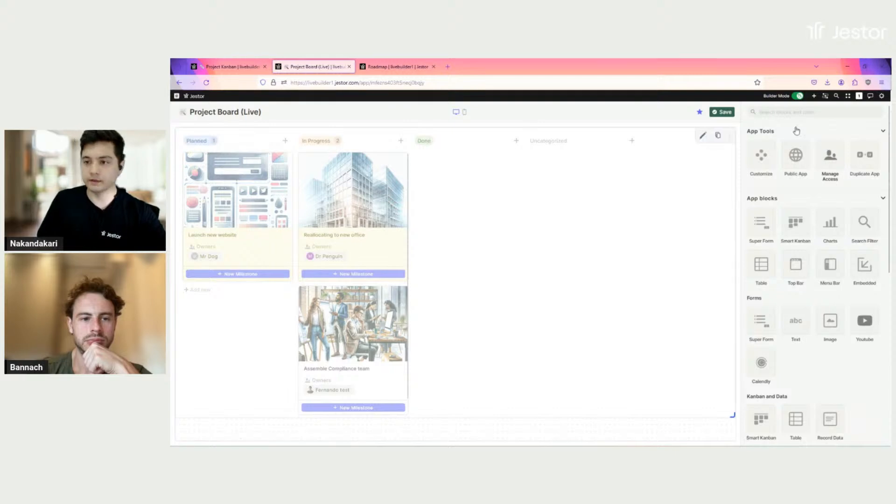
{"action": "left_click", "coordinate": [799, 113]}
{"action": "type", "text": "ti"}
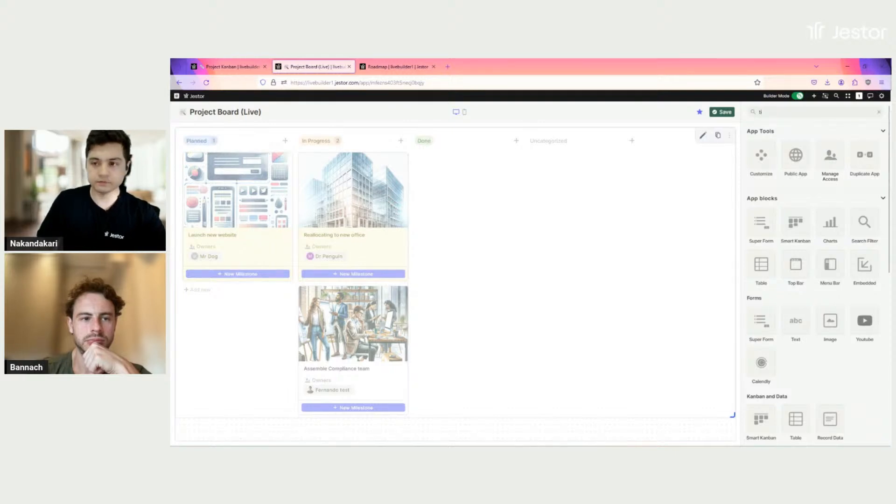
{"action": "left_click", "coordinate": [775, 167]}
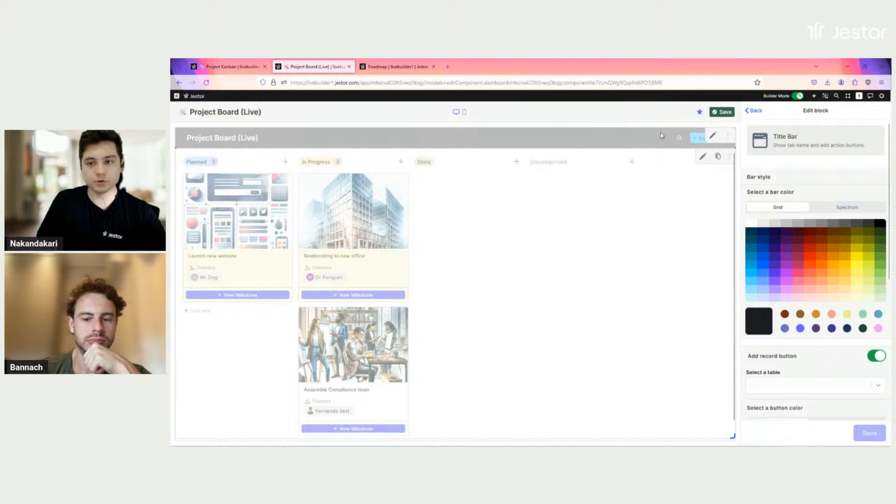
{"action": "left_click", "coordinate": [847, 329]}
Select Projects as the table for the title bar's add record button
{"action": "scroll", "coordinate": [817, 299], "scroll_direction": "down", "scroll_amount": 4}
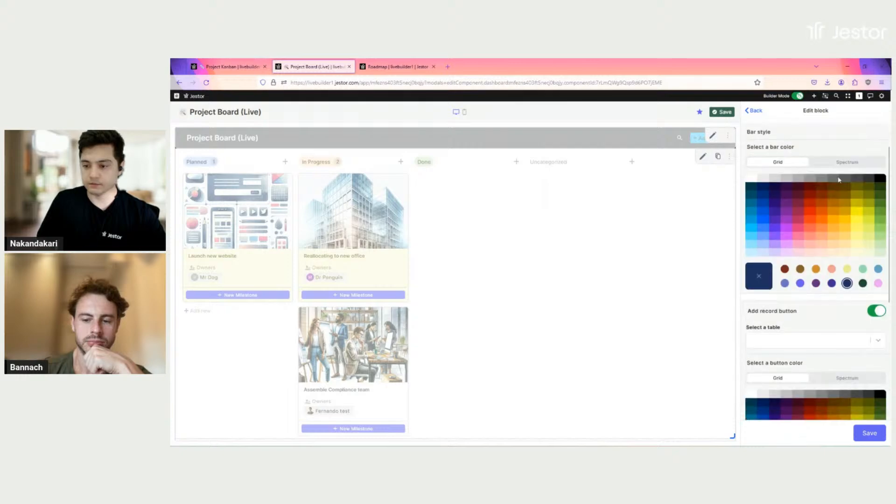
{"action": "left_click", "coordinate": [855, 209]}
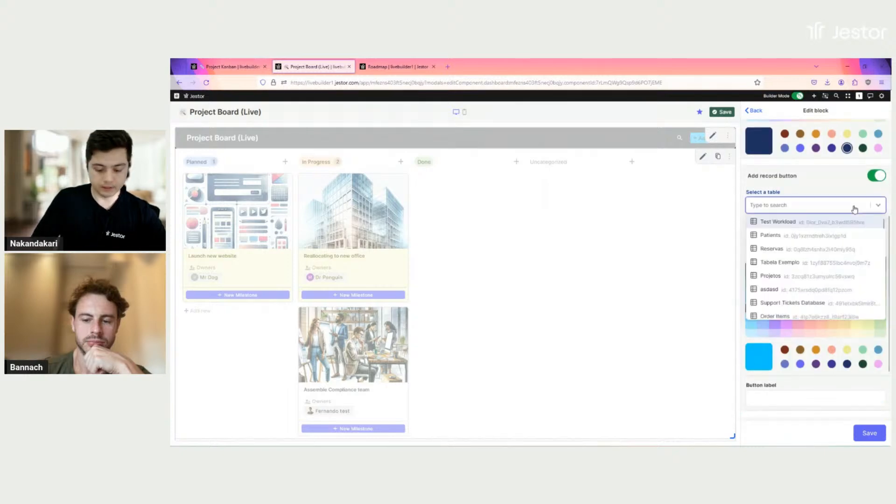
{"action": "type", "text": "proje"}
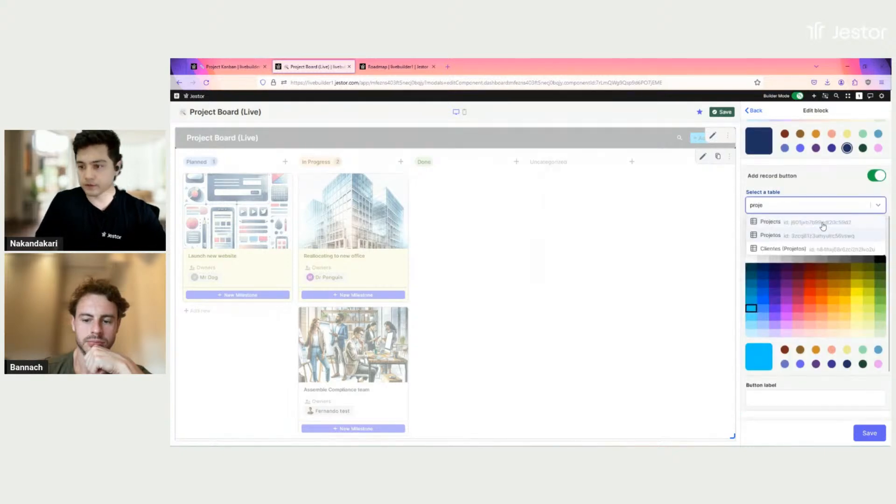
{"action": "left_click", "coordinate": [823, 224]}
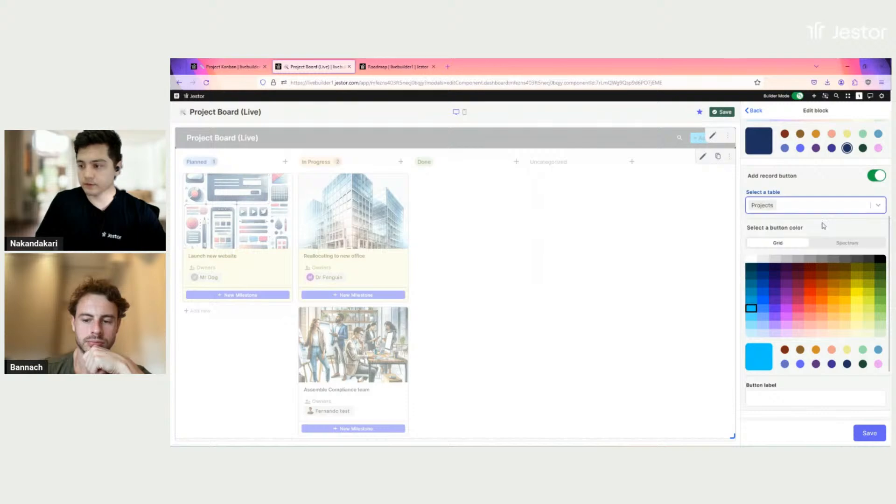
Color the title bar's add record button white and label it New Project
{"action": "scroll", "coordinate": [788, 232], "scroll_direction": "down", "scroll_amount": 1}
{"action": "left_click", "coordinate": [753, 216]}
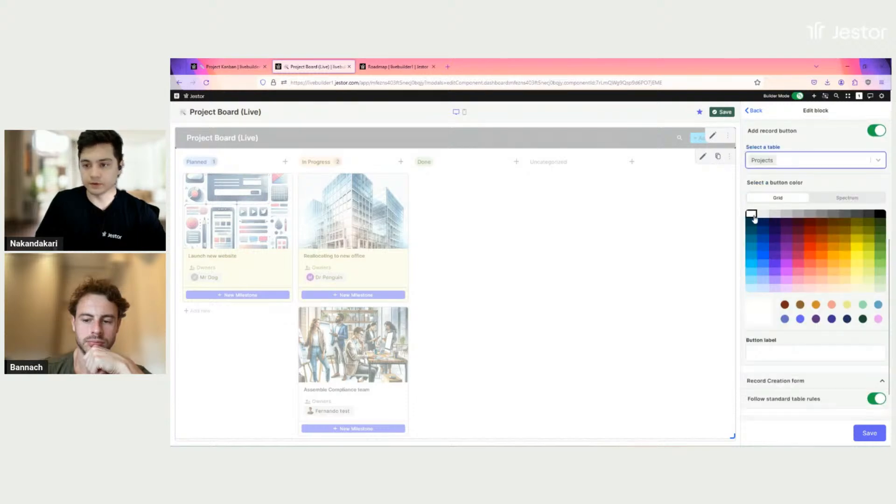
{"action": "scroll", "coordinate": [770, 280], "scroll_direction": "down", "scroll_amount": 2}
{"action": "left_click", "coordinate": [773, 262]}
{"action": "type", "text": "New "}
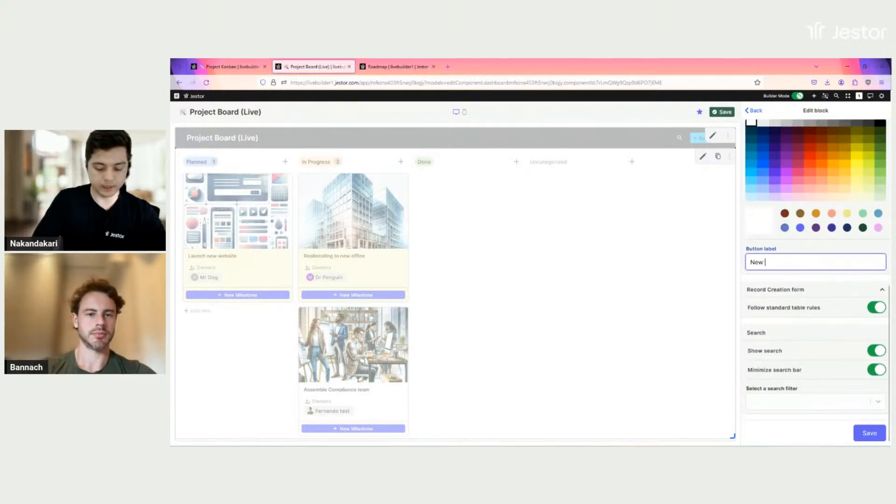
{"action": "type", "text": "Project"}
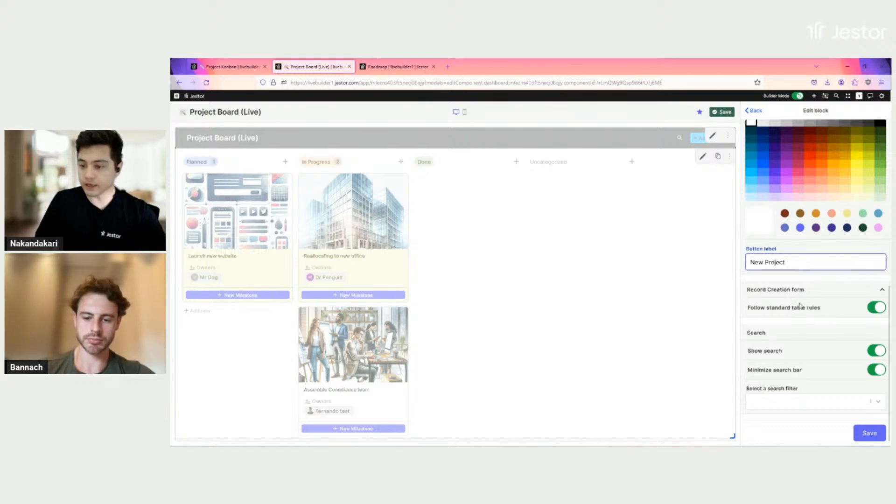
Turn off standard table rules for the title bar's record creation form and use New Project from the Super Froms Projects app page
{"action": "left_click", "coordinate": [872, 308]}
{"action": "left_click", "coordinate": [836, 338]}
{"action": "type", "text": "projec"}
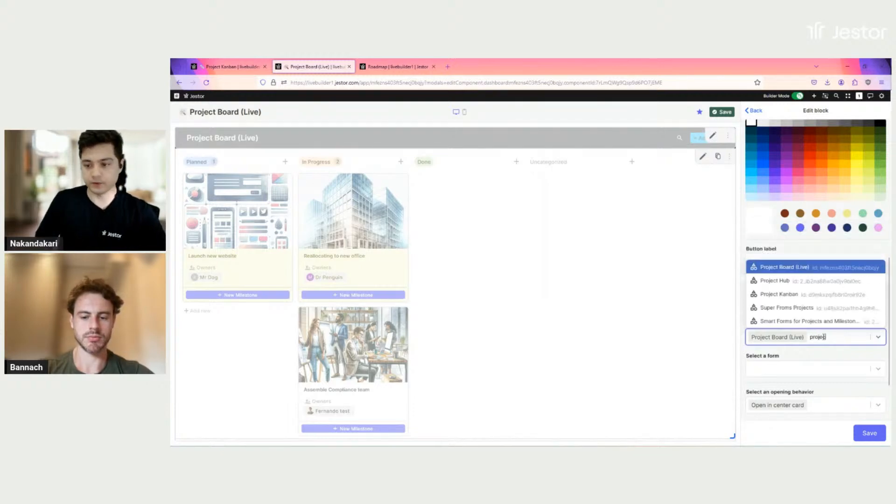
{"action": "left_click", "coordinate": [787, 307]}
{"action": "scroll", "coordinate": [816, 326], "scroll_direction": "down", "scroll_amount": 1}
{"action": "left_click", "coordinate": [801, 325]}
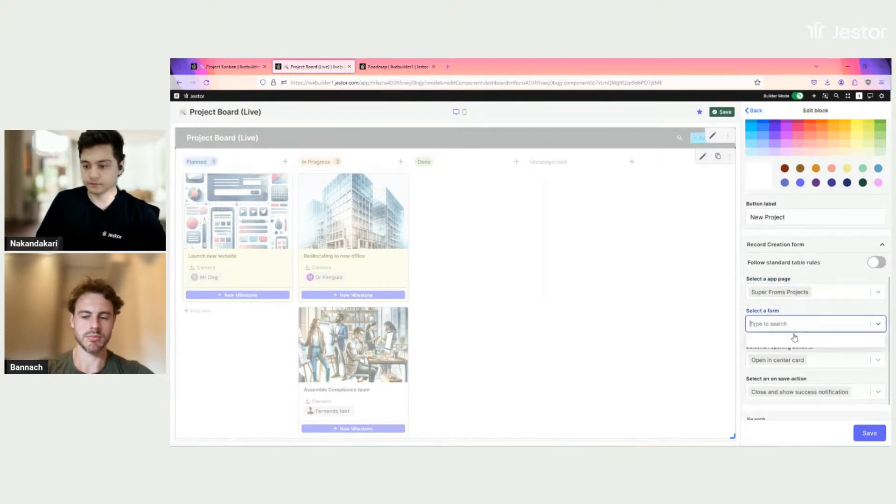
{"action": "left_click", "coordinate": [780, 342]}
Set the title bar's record creation form to open in center card (wider) and save the block
{"action": "scroll", "coordinate": [825, 369], "scroll_direction": "down", "scroll_amount": 2}
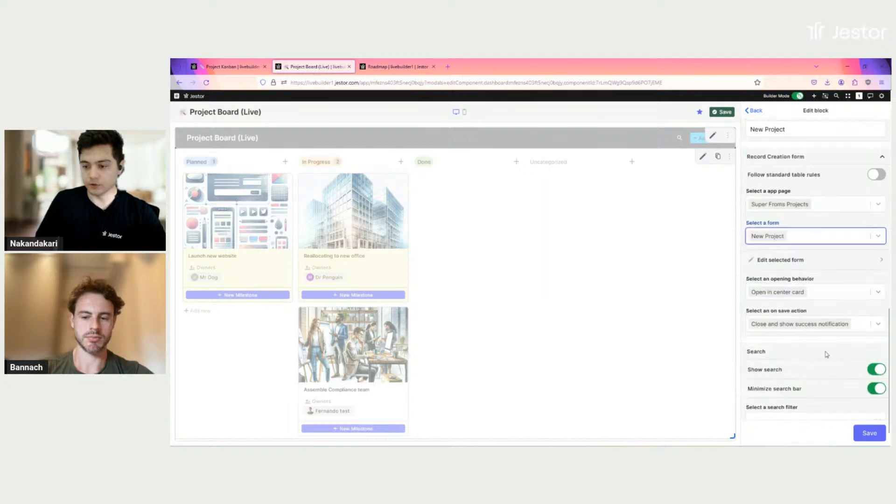
{"action": "left_click", "coordinate": [831, 290]}
{"action": "left_click", "coordinate": [798, 348]}
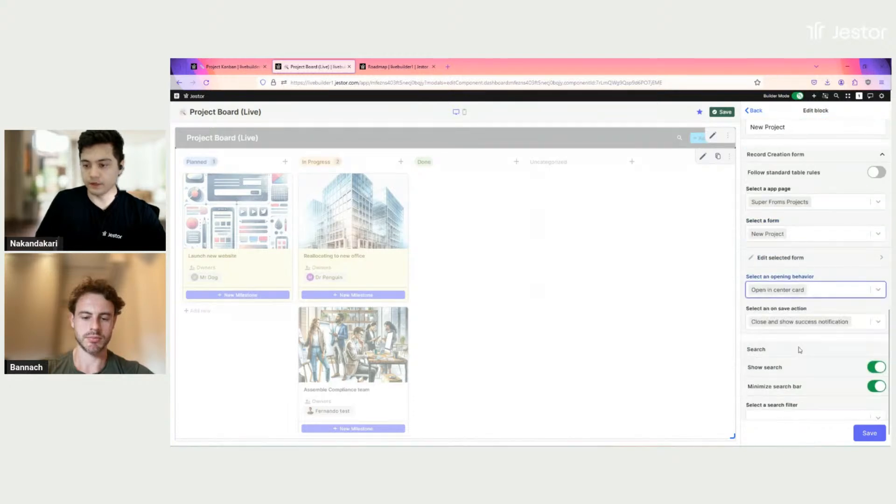
{"action": "scroll", "coordinate": [808, 326], "scroll_direction": "down", "scroll_amount": 1}
{"action": "left_click", "coordinate": [863, 432]}
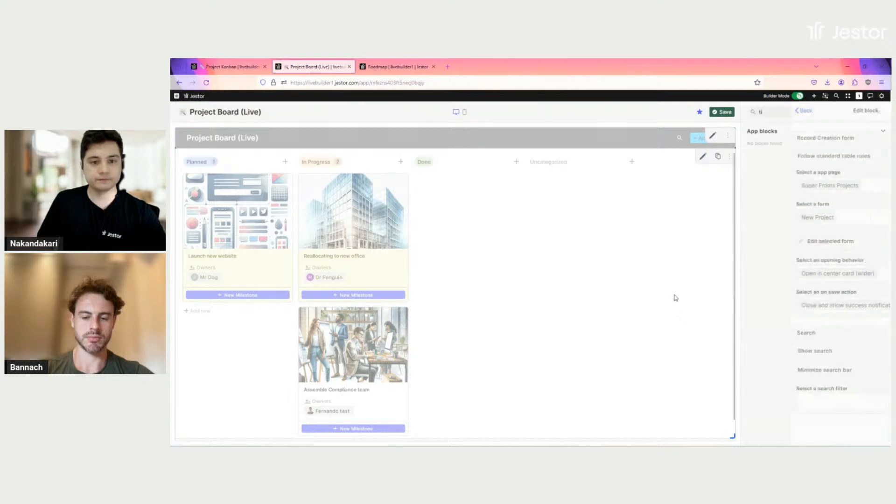
Save the Project Board app and test the title bar's New Project button by opening and closing its form
{"action": "left_click", "coordinate": [725, 112]}
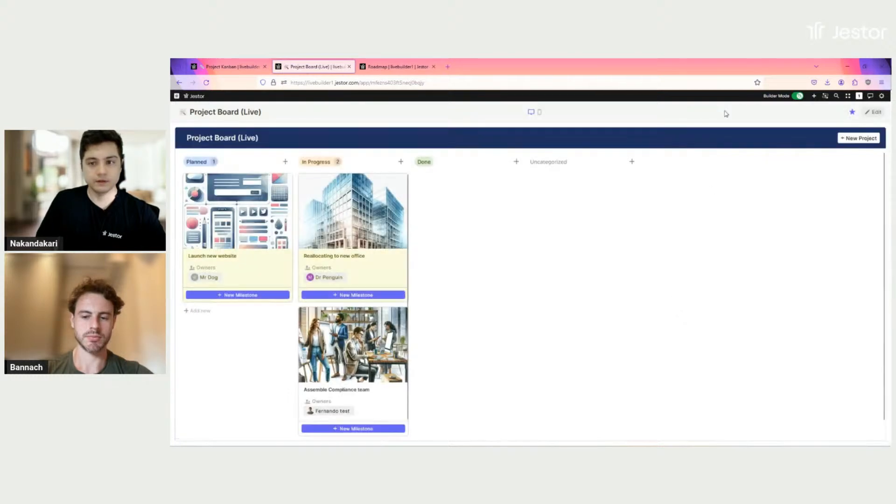
{"action": "left_click", "coordinate": [859, 144]}
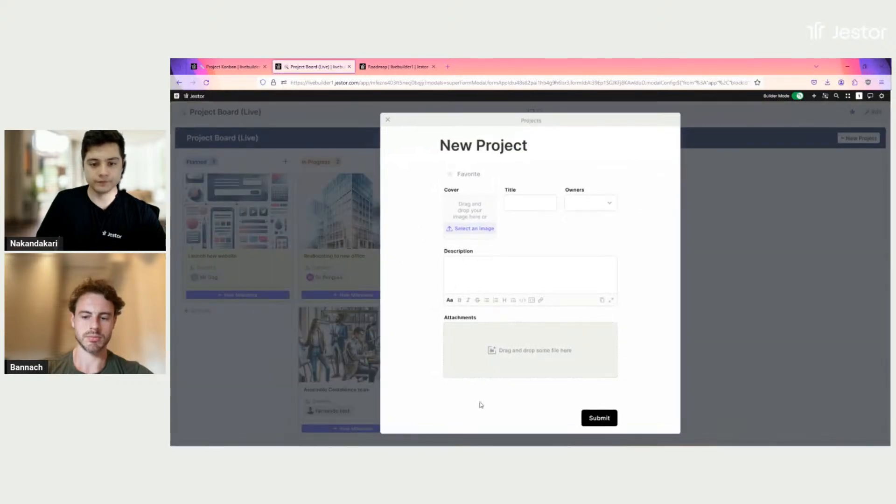
{"action": "left_click", "coordinate": [806, 277]}
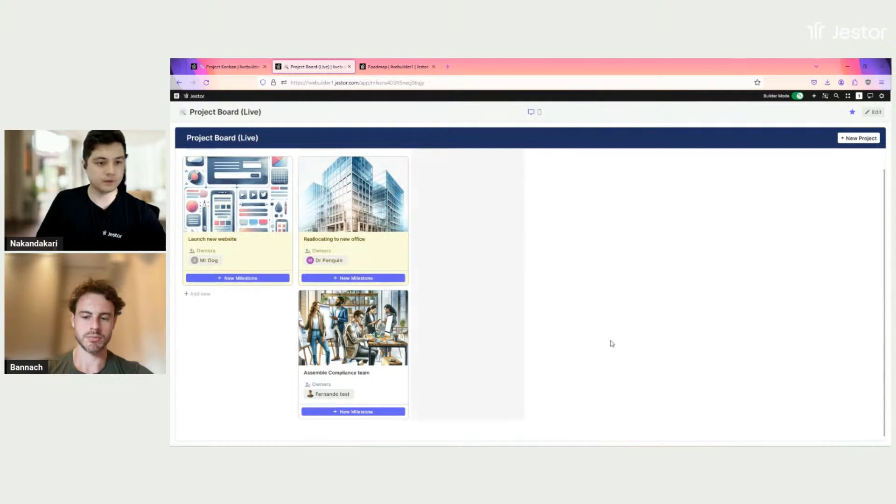
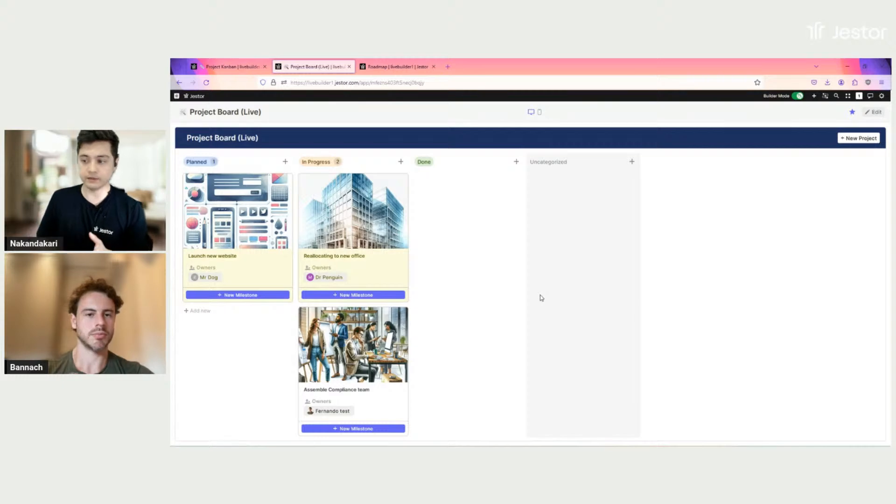
Create a new Super Form app and narrow its sample form block to a little over a third of the canvas width
{"action": "left_click", "coordinate": [815, 97]}
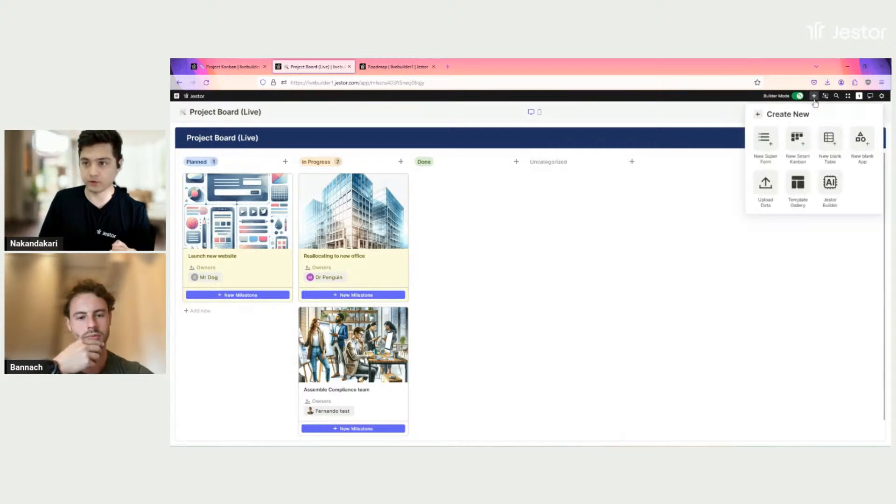
{"action": "left_click", "coordinate": [862, 145]}
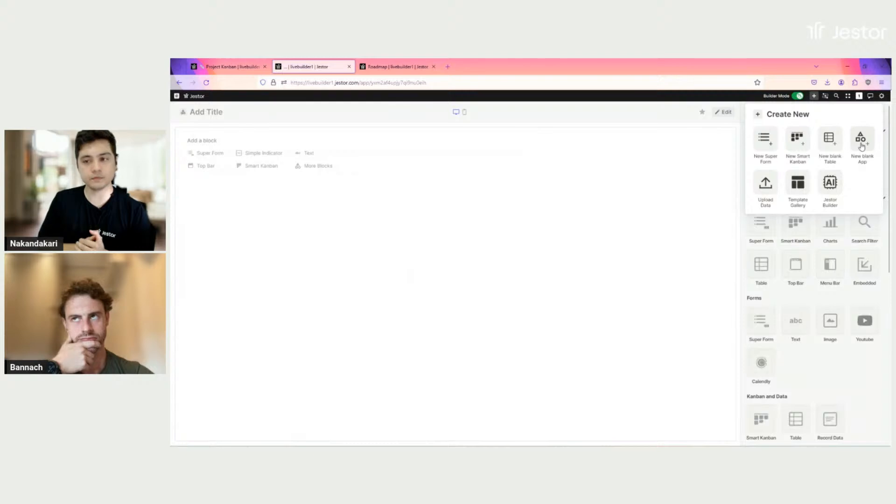
{"action": "left_click", "coordinate": [774, 146]}
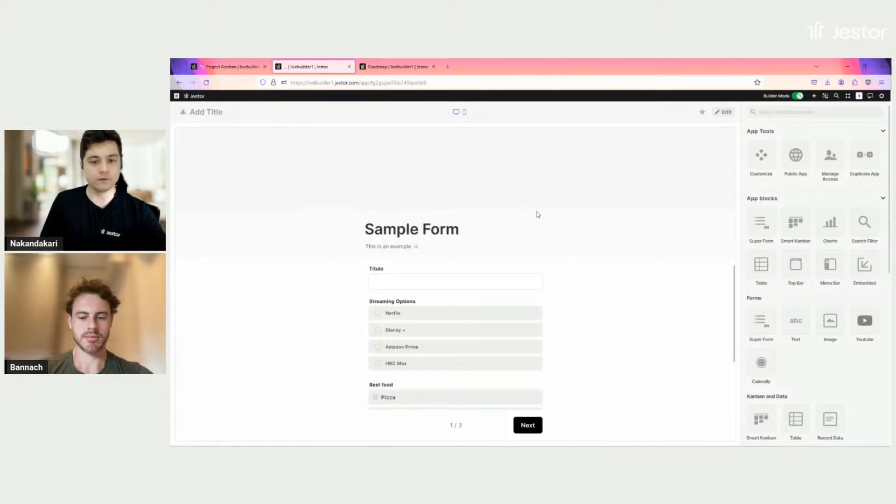
{"action": "left_click", "coordinate": [722, 115]}
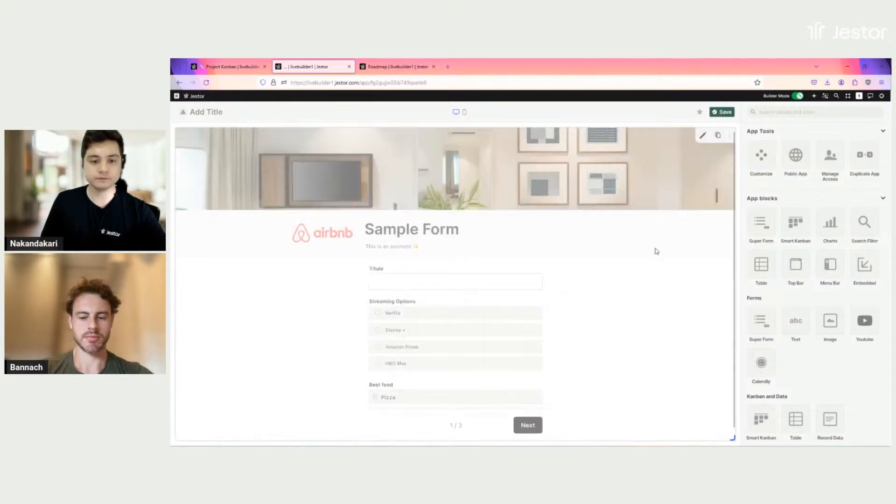
{"action": "left_click_drag", "start_coordinate": [733, 432], "coordinate": [379, 432]}
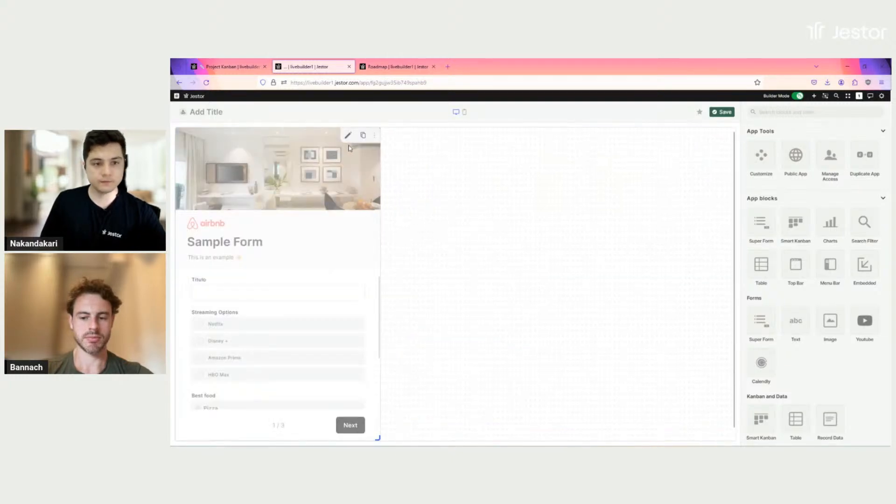
Retitle the sample Super Form block as Project Information and clear its description
{"action": "left_click", "coordinate": [348, 136]}
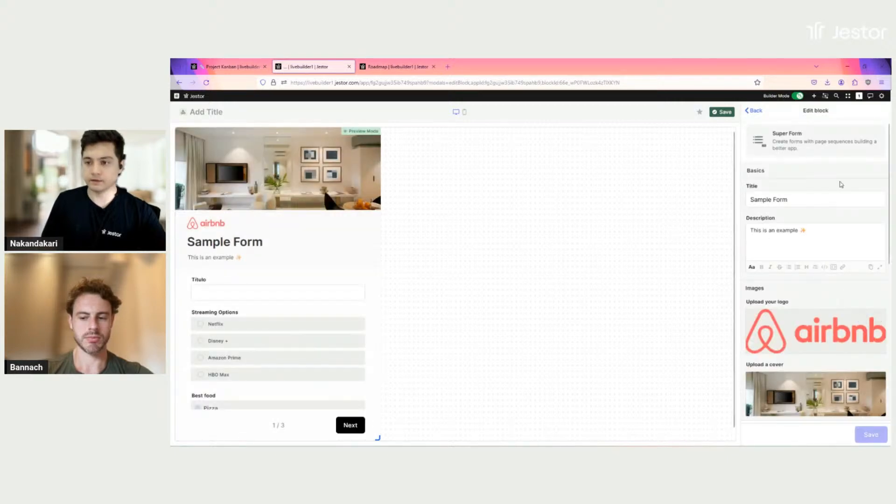
{"action": "left_click", "coordinate": [820, 200]}
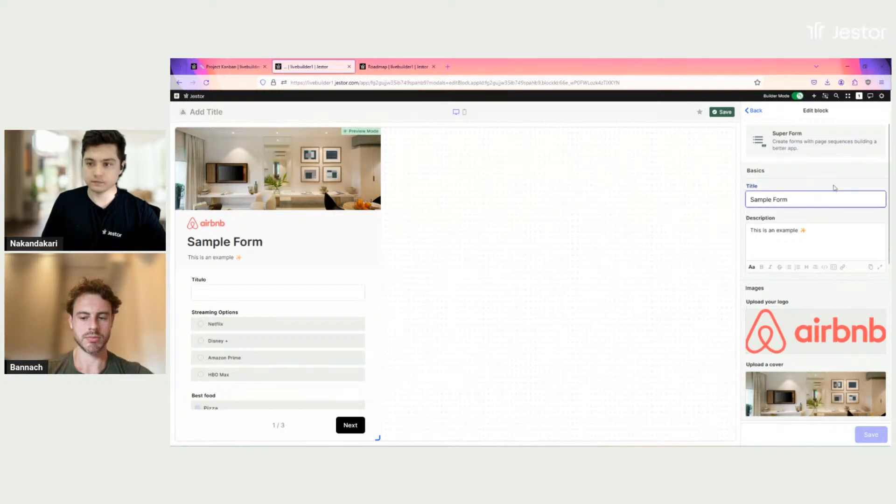
{"action": "key", "text": "ctrl+shift+Left"}
{"action": "key", "text": "ctrl+shift+Left"}
{"action": "type", "text": "Project Information"}
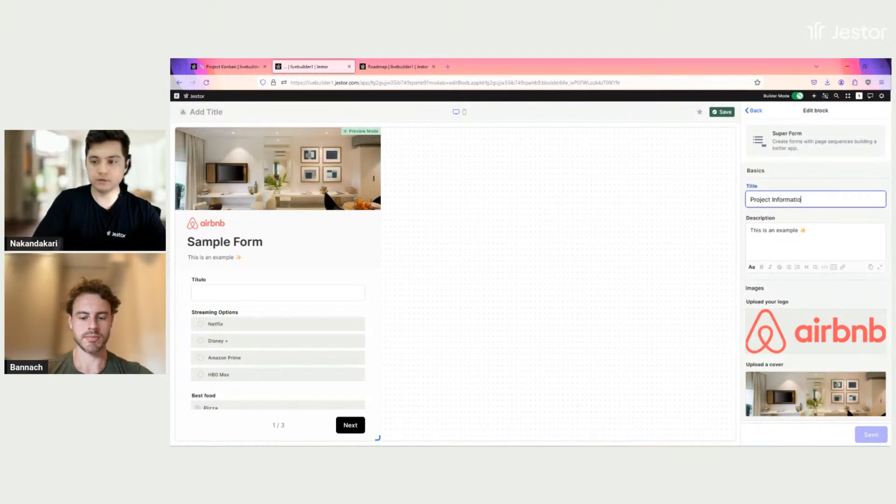
{"action": "triple_click", "coordinate": [821, 229]}
{"action": "key", "text": "BackSpace"}
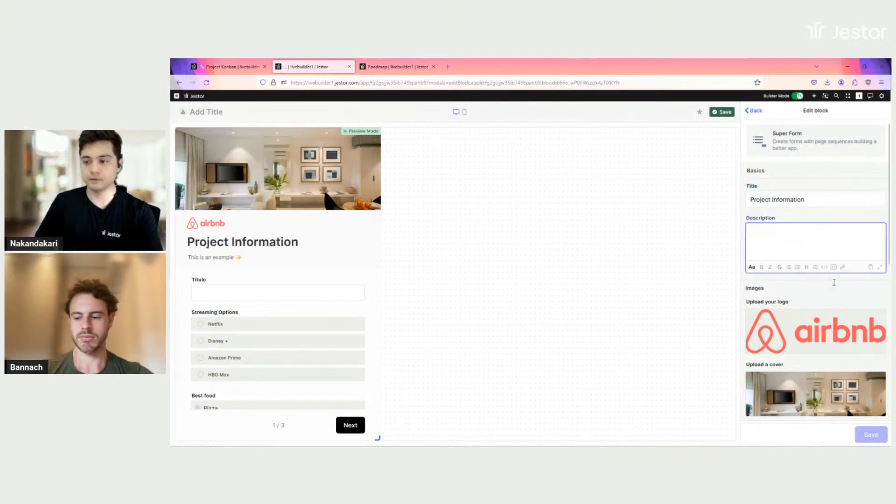
Remove the logo and the cover image from the Project Information form
{"action": "scroll", "coordinate": [853, 299], "scroll_direction": "down", "scroll_amount": 2}
{"action": "left_click", "coordinate": [861, 228]}
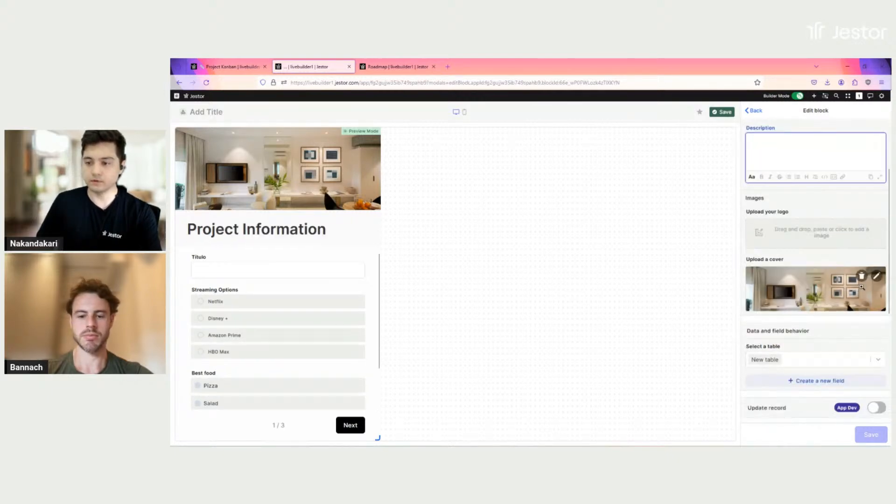
{"action": "left_click", "coordinate": [862, 275]}
Set Projects as the table that the Project Information form writes to
{"action": "scroll", "coordinate": [835, 252], "scroll_direction": "down", "scroll_amount": 2}
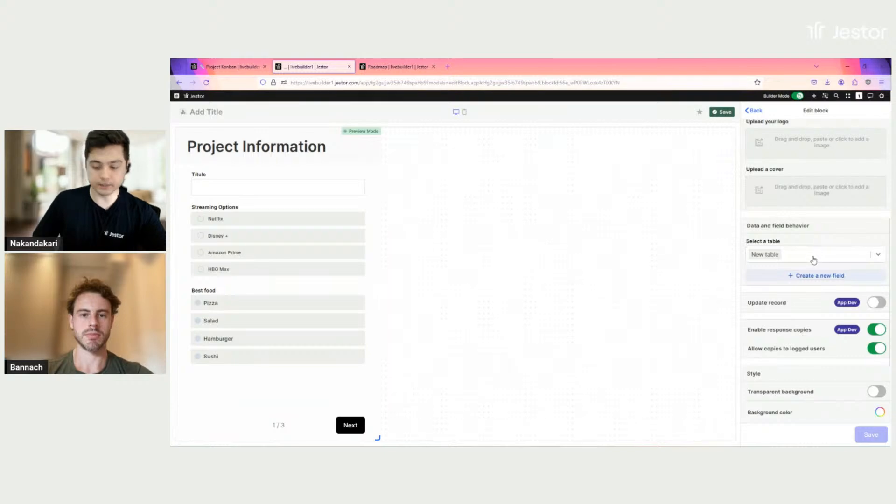
{"action": "left_click", "coordinate": [812, 257]}
{"action": "type", "text": "pr"}
{"action": "type", "text": "oje"}
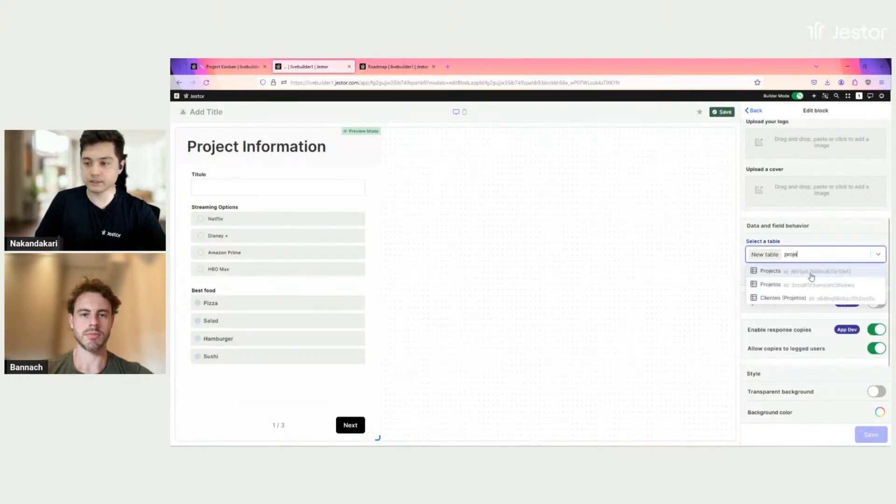
{"action": "left_click", "coordinate": [811, 275]}
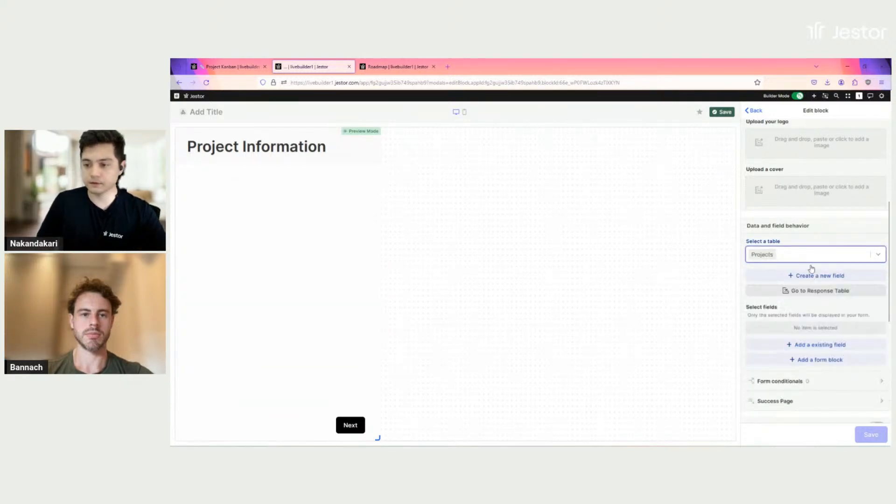
Add the existing Title and Cover fields to the form and place Cover above Title
{"action": "scroll", "coordinate": [816, 261], "scroll_direction": "down", "scroll_amount": 2}
{"action": "left_click", "coordinate": [816, 258]}
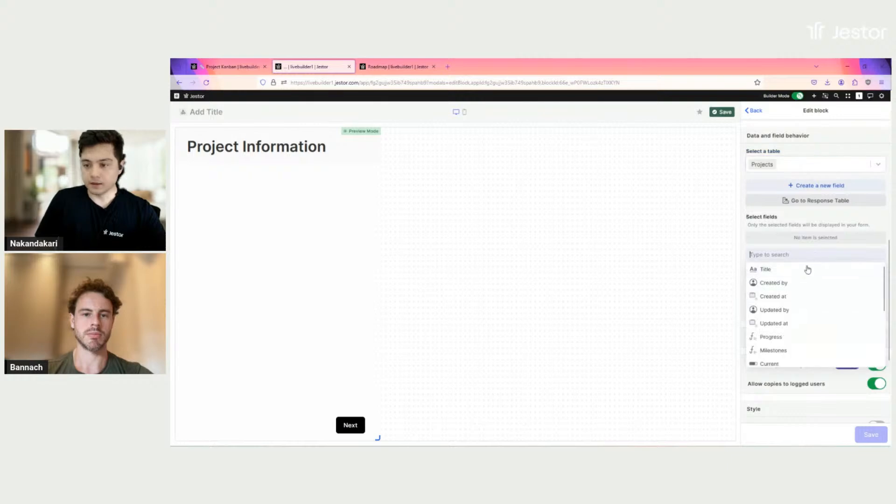
{"action": "left_click", "coordinate": [793, 271]}
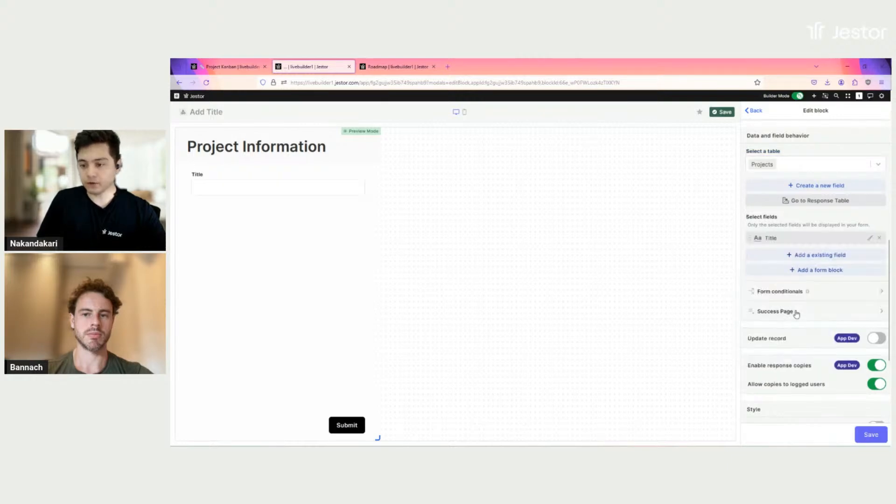
{"action": "left_click", "coordinate": [821, 256]}
{"action": "scroll", "coordinate": [794, 314], "scroll_direction": "down", "scroll_amount": 2}
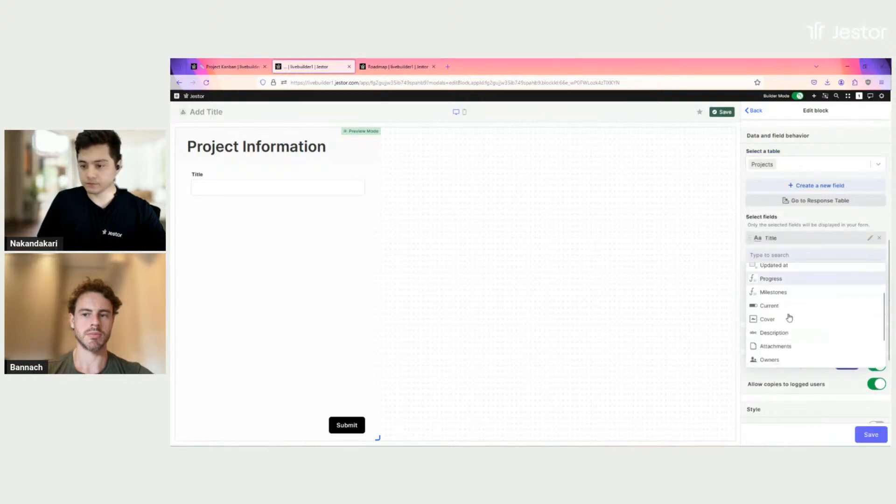
{"action": "left_click", "coordinate": [785, 322]}
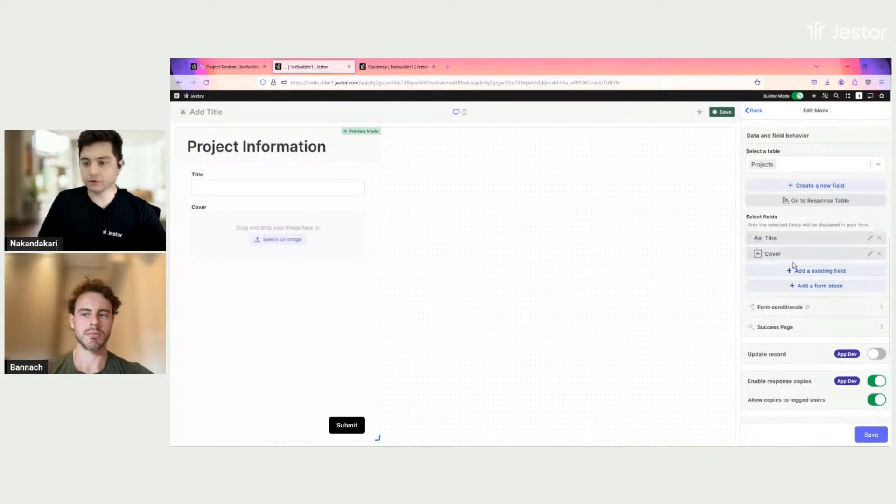
{"action": "left_click_drag", "start_coordinate": [793, 243], "coordinate": [810, 268]}
Open the choice of existing Projects fields for another form field below Title
{"action": "left_click", "coordinate": [810, 270]}
{"action": "scroll", "coordinate": [804, 304], "scroll_direction": "down", "scroll_amount": 3}
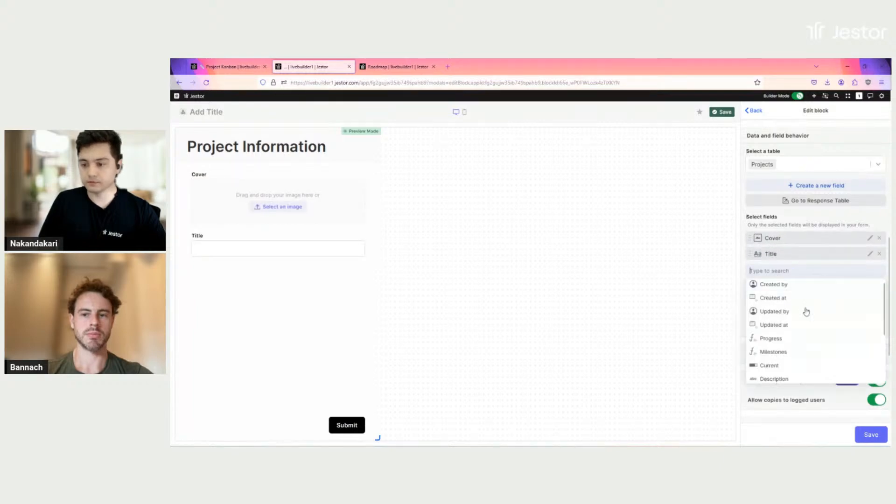
Add the existing Owners, Description and Attachments fields to the Project Information form below Title
{"action": "left_click", "coordinate": [780, 336]}
{"action": "left_click", "coordinate": [797, 286]}
{"action": "scroll", "coordinate": [802, 314], "scroll_direction": "down", "scroll_amount": 3}
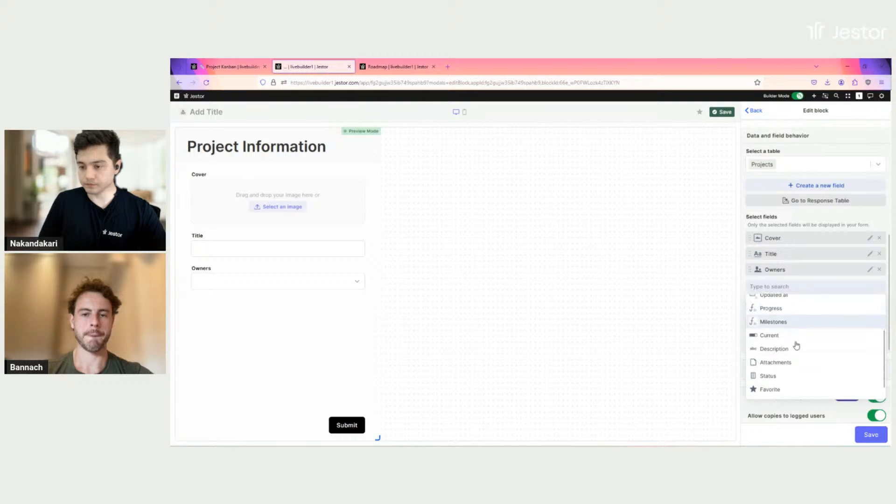
{"action": "left_click", "coordinate": [788, 339]}
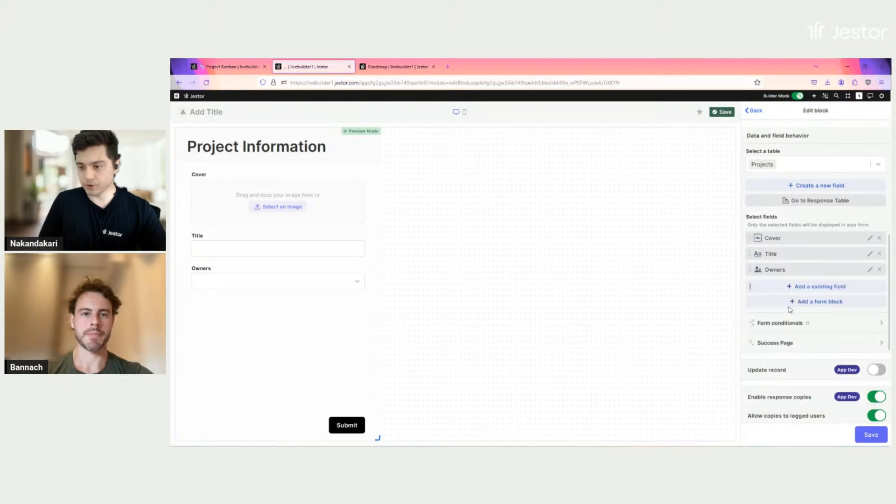
{"action": "left_click", "coordinate": [799, 302]}
{"action": "scroll", "coordinate": [784, 368], "scroll_direction": "down", "scroll_amount": 1}
{"action": "scroll", "coordinate": [789, 366], "scroll_direction": "down", "scroll_amount": 1}
{"action": "left_click", "coordinate": [779, 370]}
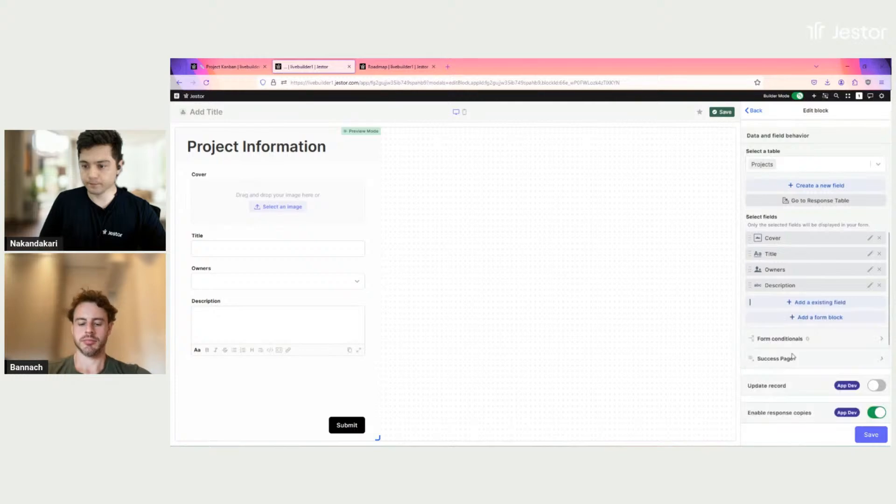
Add the existing New Milestone and Status fields to the end of the form and review the layout in the preview
{"action": "left_click", "coordinate": [802, 320]}
{"action": "scroll", "coordinate": [788, 387], "scroll_direction": "down", "scroll_amount": 2}
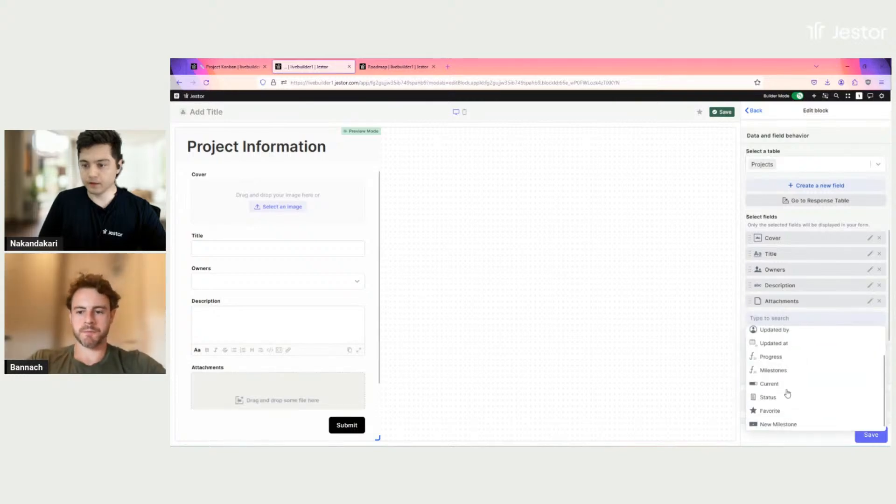
{"action": "left_click", "coordinate": [780, 425]}
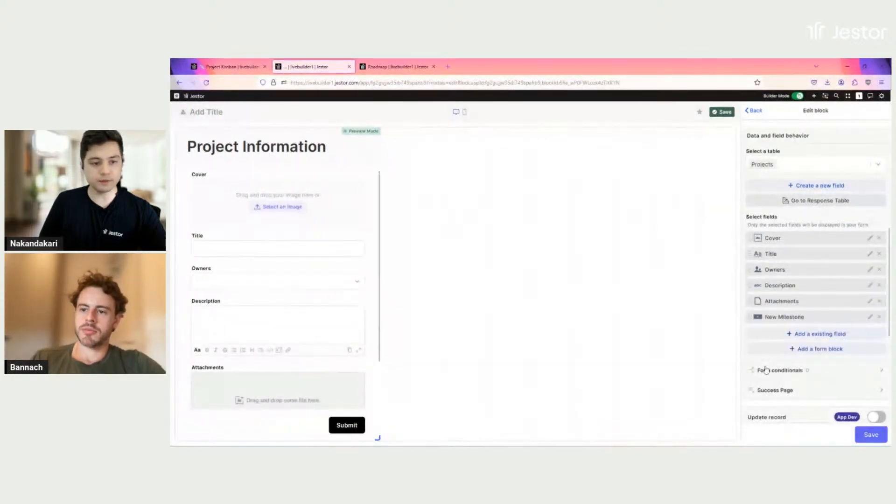
{"action": "left_click", "coordinate": [805, 333]}
{"action": "scroll", "coordinate": [800, 308], "scroll_direction": "down", "scroll_amount": 1}
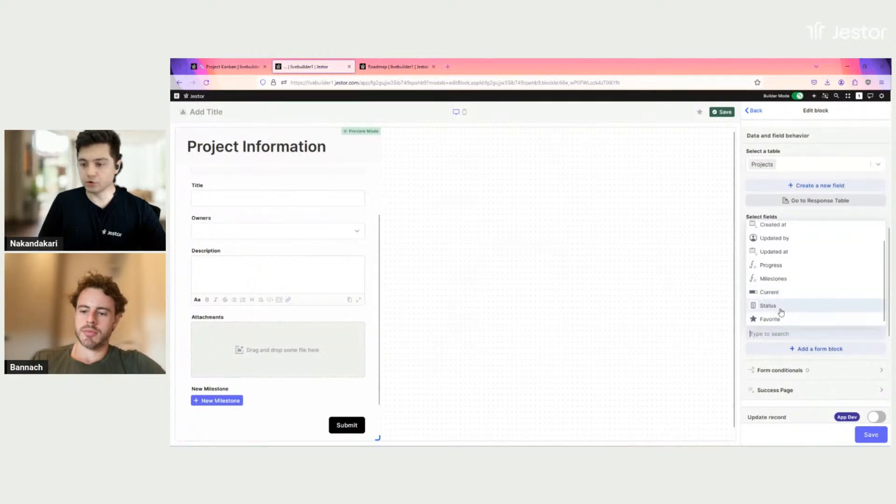
{"action": "left_click", "coordinate": [782, 308]}
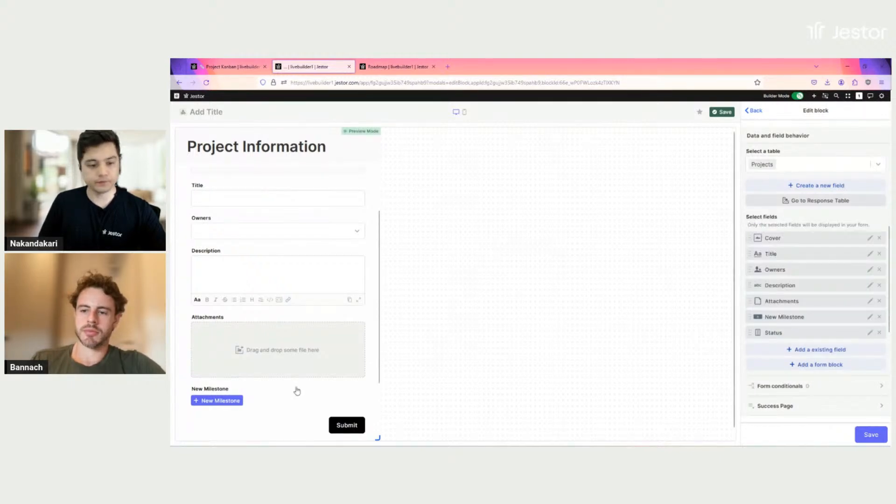
{"action": "scroll", "coordinate": [328, 337], "scroll_direction": "down", "scroll_amount": 2}
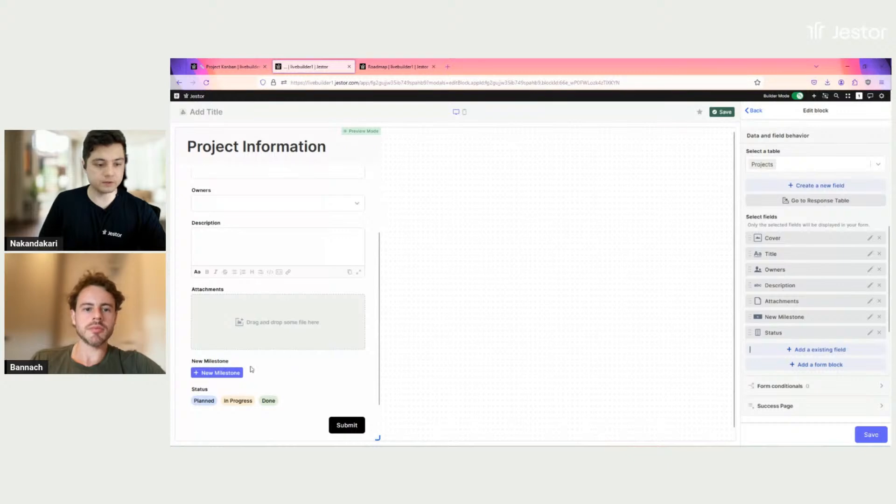
{"action": "scroll", "coordinate": [308, 327], "scroll_direction": "up", "scroll_amount": 3}
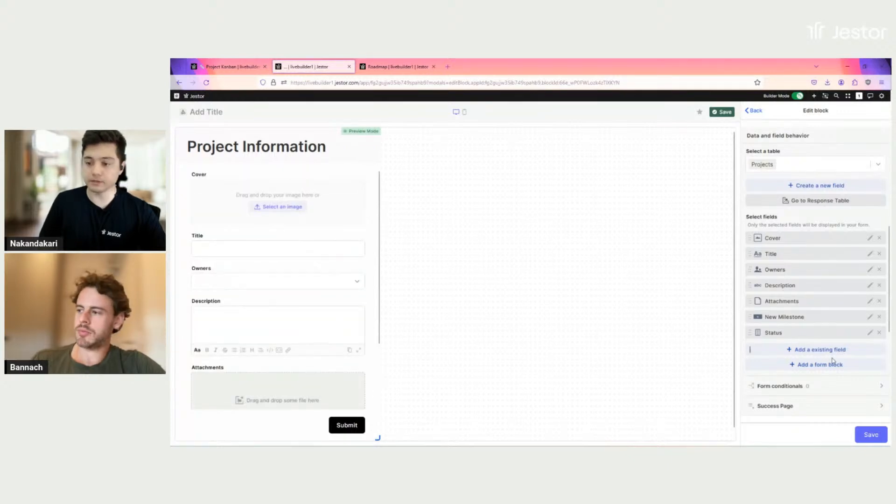
Add an Inline form block and arrange it around Cover, Title and Owners so they share one row
{"action": "left_click", "coordinate": [813, 367]}
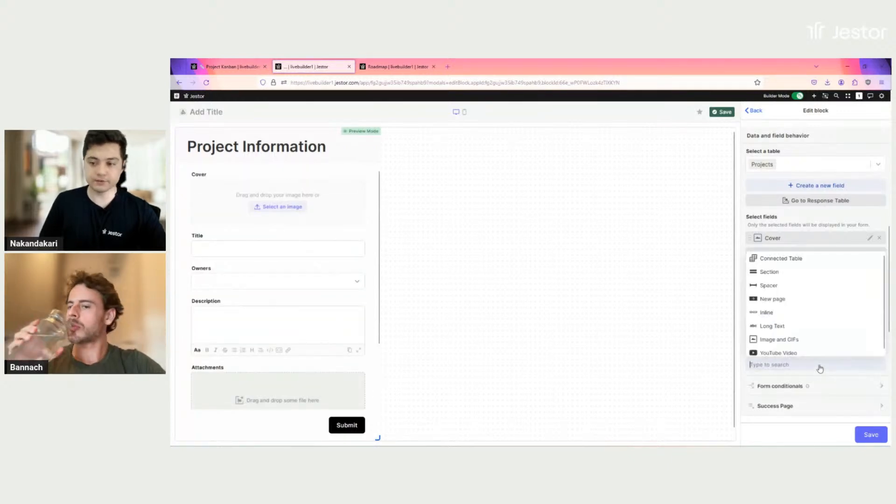
{"action": "left_click", "coordinate": [792, 312]}
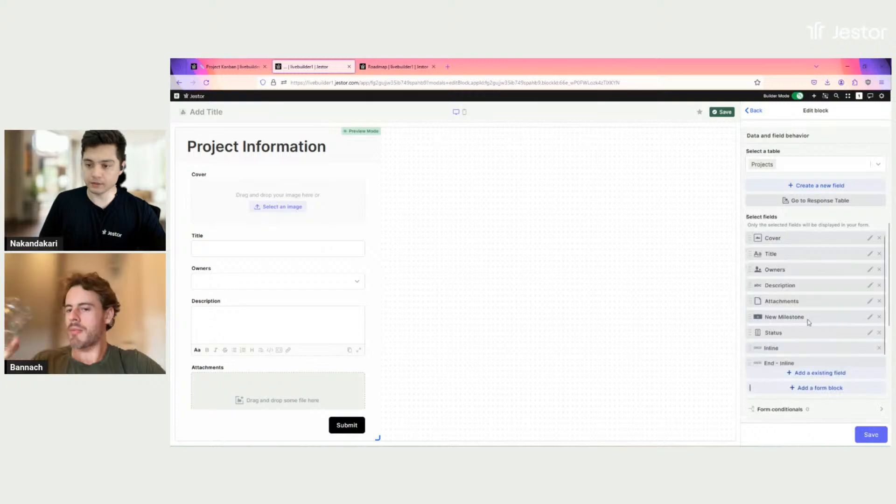
{"action": "left_click_drag", "start_coordinate": [770, 349], "coordinate": [797, 239]}
{"action": "left_click_drag", "start_coordinate": [788, 316], "coordinate": [791, 293]}
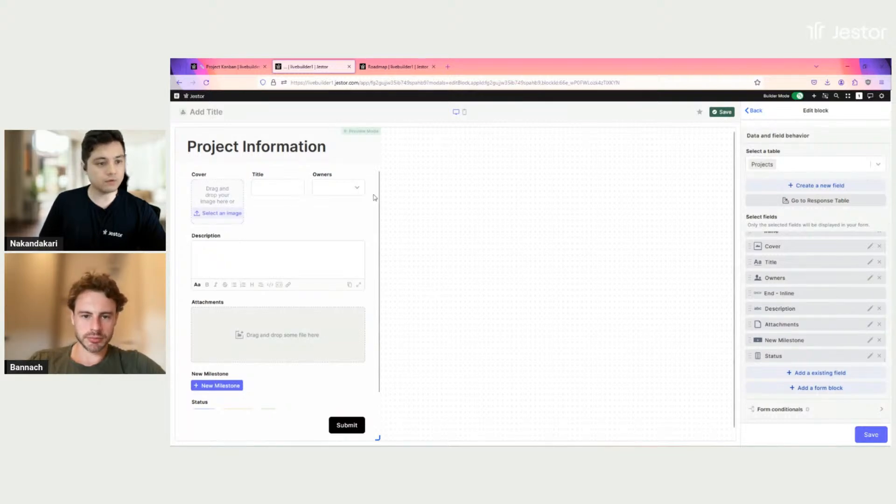
Move the New Milestone field to the top of the form and set its view to Standard full width
{"action": "scroll", "coordinate": [274, 336], "scroll_direction": "down", "scroll_amount": 1}
{"action": "left_click_drag", "start_coordinate": [785, 340], "coordinate": [786, 242]}
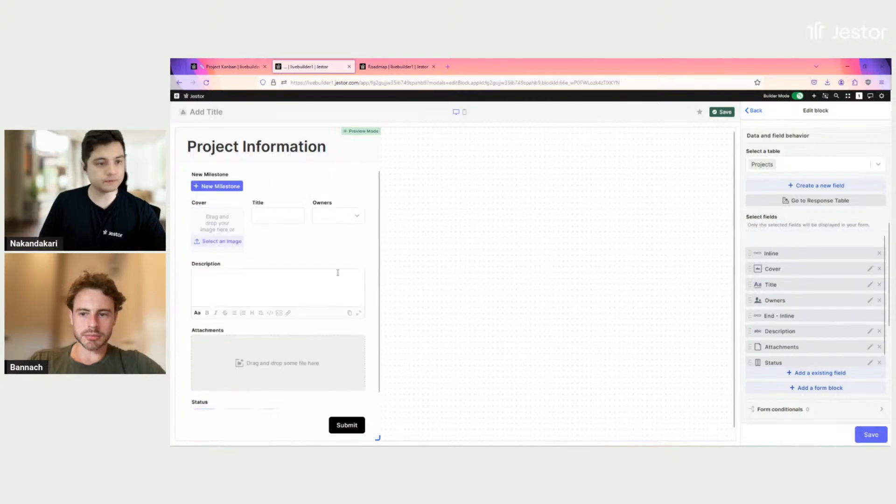
{"action": "left_click", "coordinate": [870, 238]}
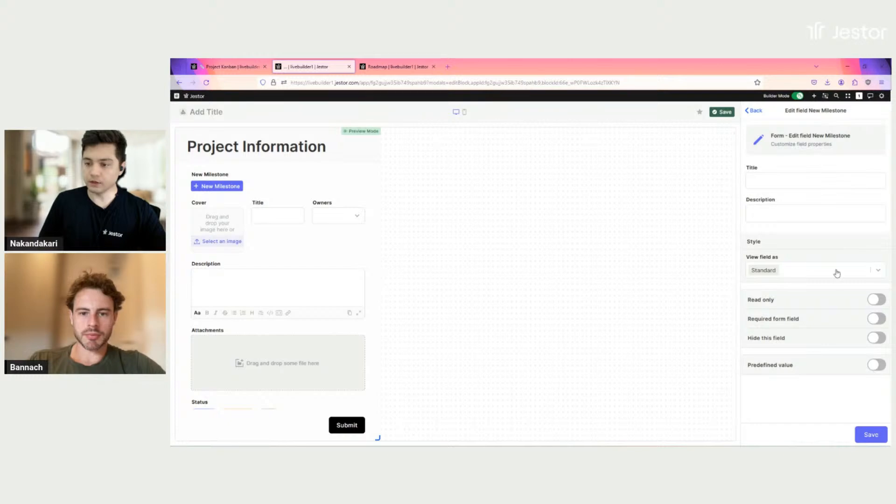
{"action": "left_click", "coordinate": [803, 271]}
{"action": "left_click", "coordinate": [788, 304]}
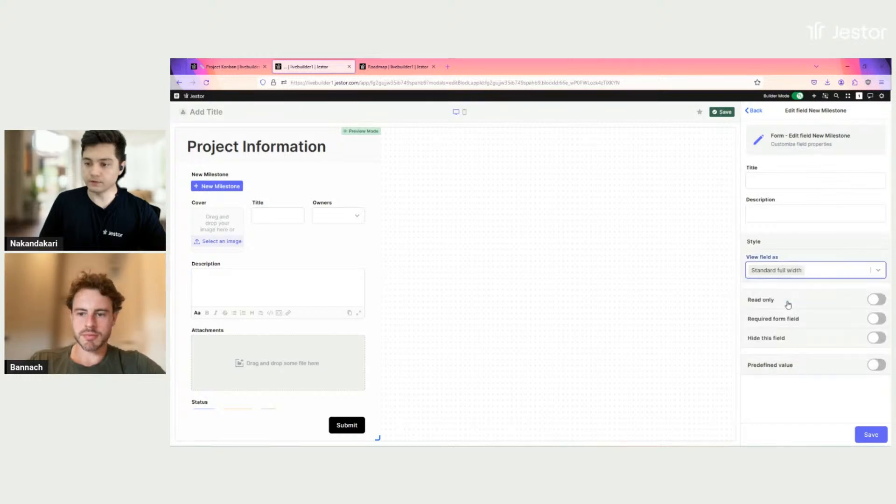
{"action": "left_click", "coordinate": [871, 436]}
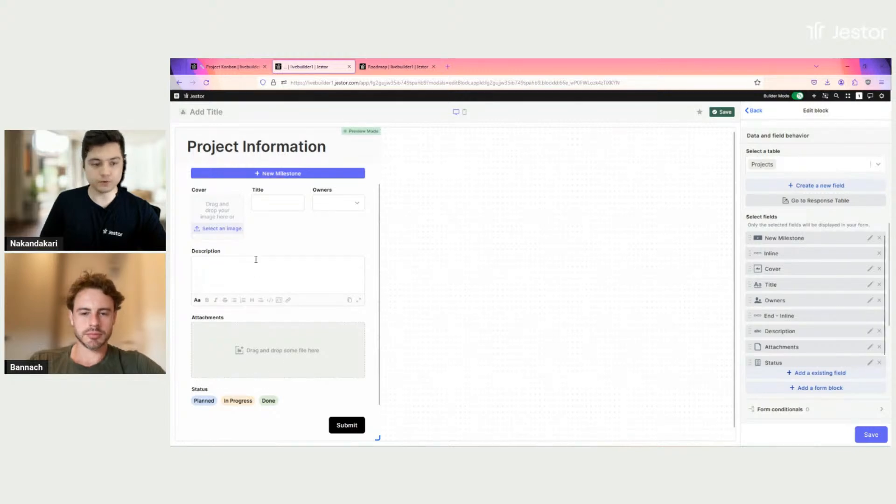
Change the Status field's view so its options appear as stacked full-width buttons, and try the Done option in the preview
{"action": "left_click", "coordinate": [870, 363]}
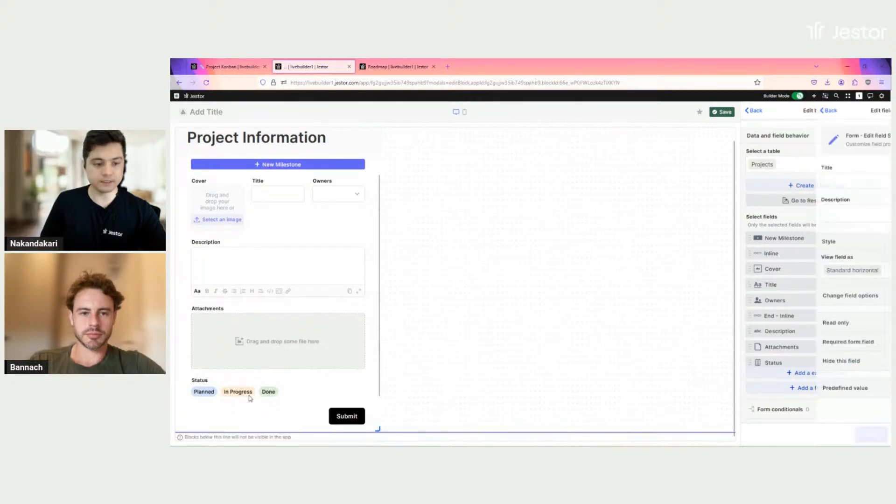
{"action": "left_click", "coordinate": [825, 279]}
{"action": "left_click", "coordinate": [824, 361]}
{"action": "left_click", "coordinate": [873, 440]}
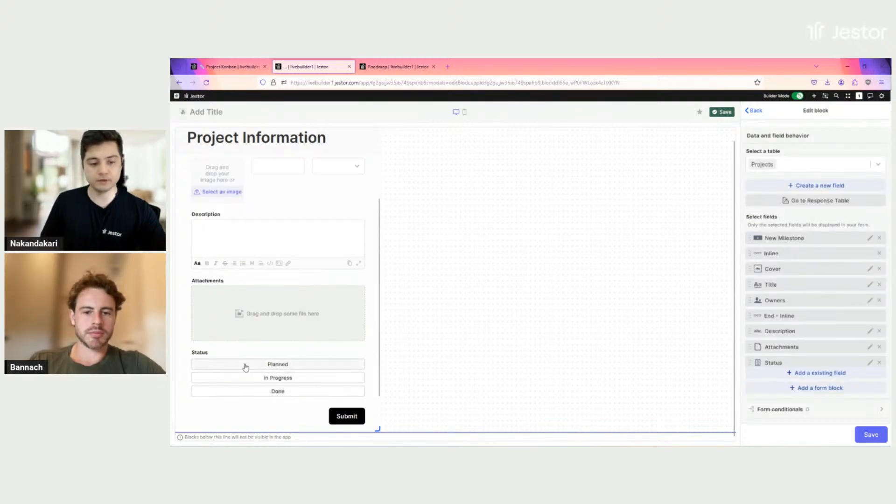
{"action": "left_click", "coordinate": [274, 393]}
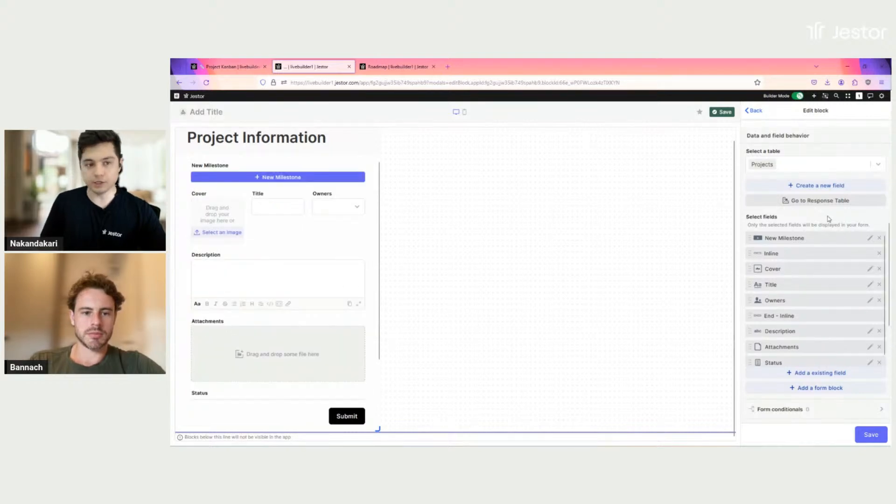
Enable Update record for the Project Information form and save the block
{"action": "scroll", "coordinate": [828, 218], "scroll_direction": "down", "scroll_amount": 2}
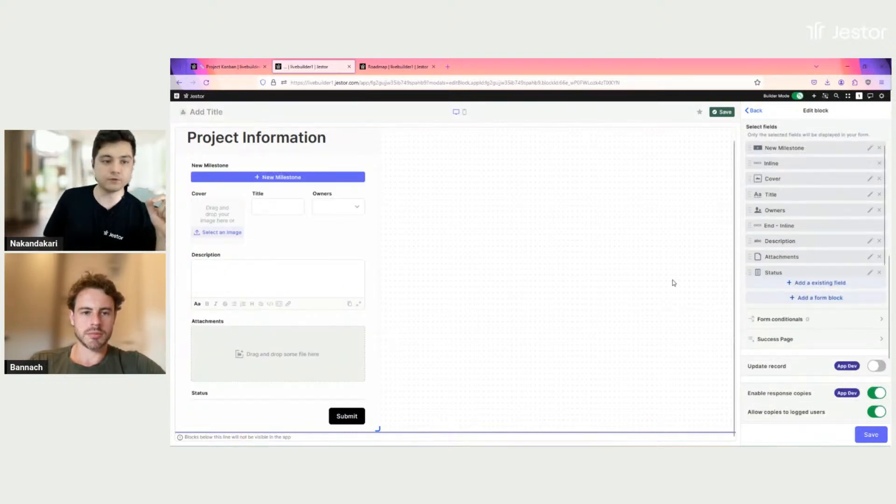
{"action": "scroll", "coordinate": [327, 312], "scroll_direction": "up", "scroll_amount": 1}
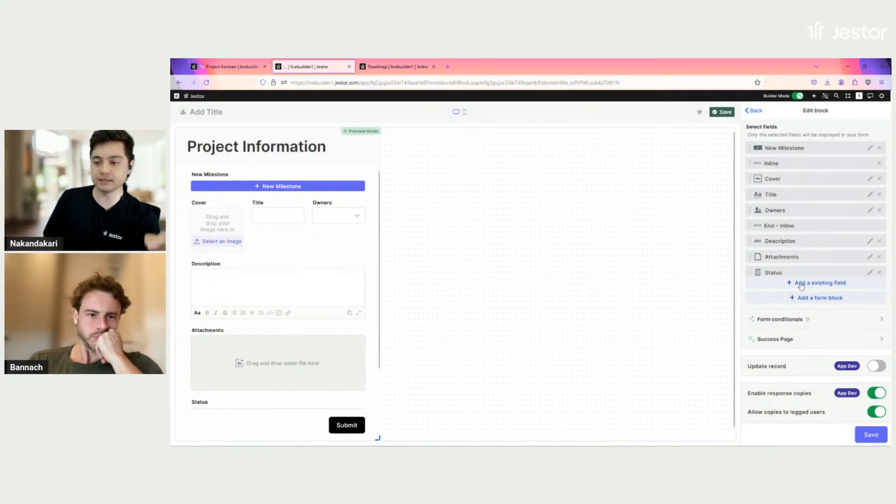
{"action": "scroll", "coordinate": [798, 287], "scroll_direction": "down", "scroll_amount": 2}
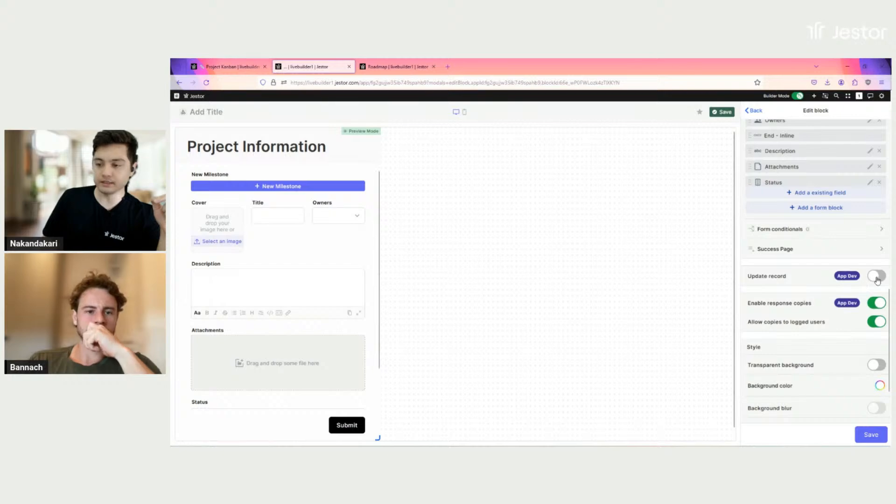
{"action": "left_click", "coordinate": [876, 277]}
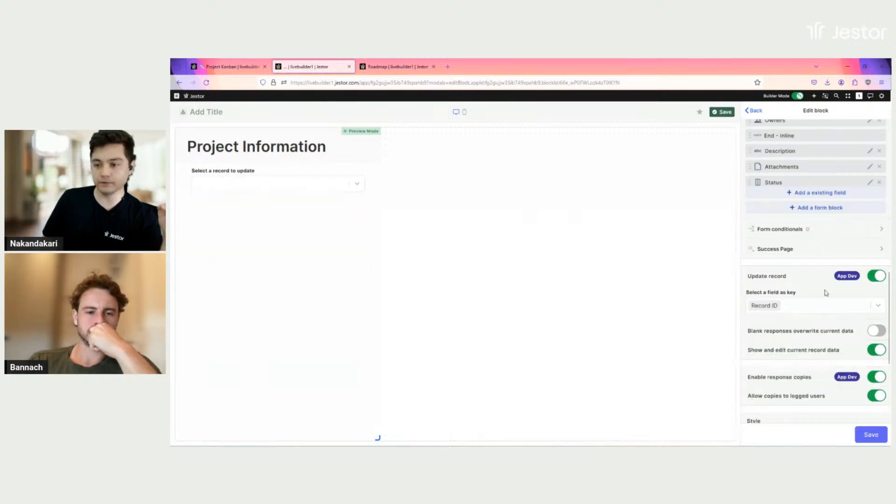
{"action": "scroll", "coordinate": [825, 293], "scroll_direction": "down", "scroll_amount": 1}
{"action": "left_click", "coordinate": [869, 435]}
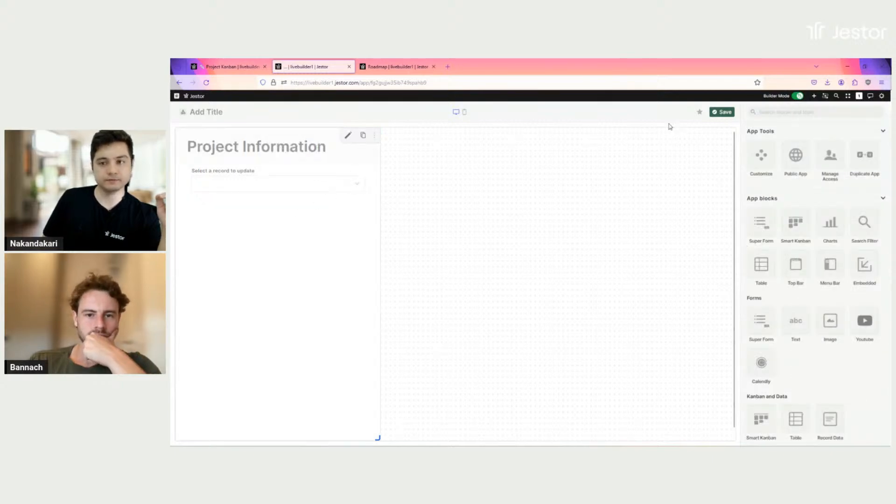
Save the app, then load the "Reallocating to new office" record in the form and review its fields
{"action": "left_click", "coordinate": [732, 116]}
{"action": "left_click", "coordinate": [316, 186]}
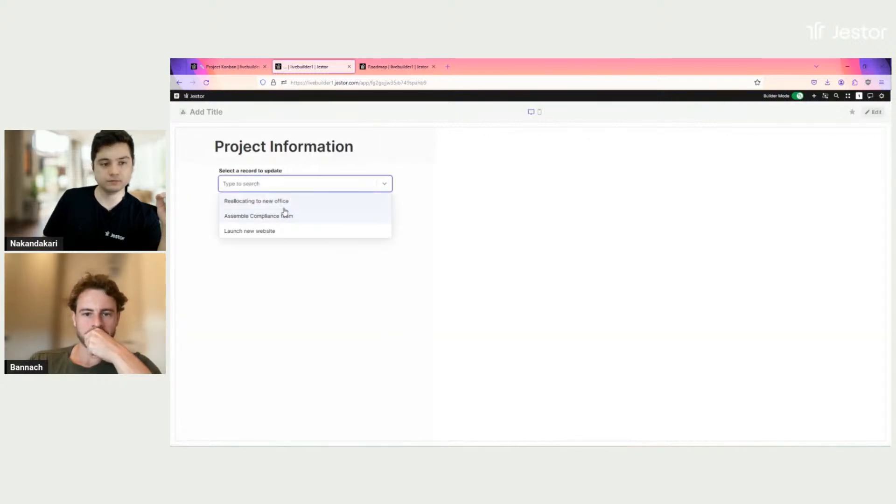
{"action": "left_click", "coordinate": [286, 205]}
{"action": "scroll", "coordinate": [338, 296], "scroll_direction": "down", "scroll_amount": 5}
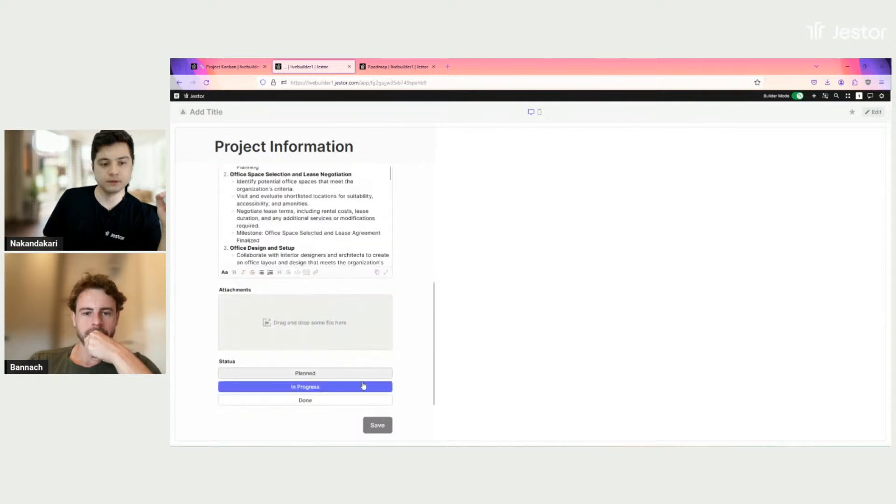
{"action": "scroll", "coordinate": [410, 287], "scroll_direction": "up", "scroll_amount": 5}
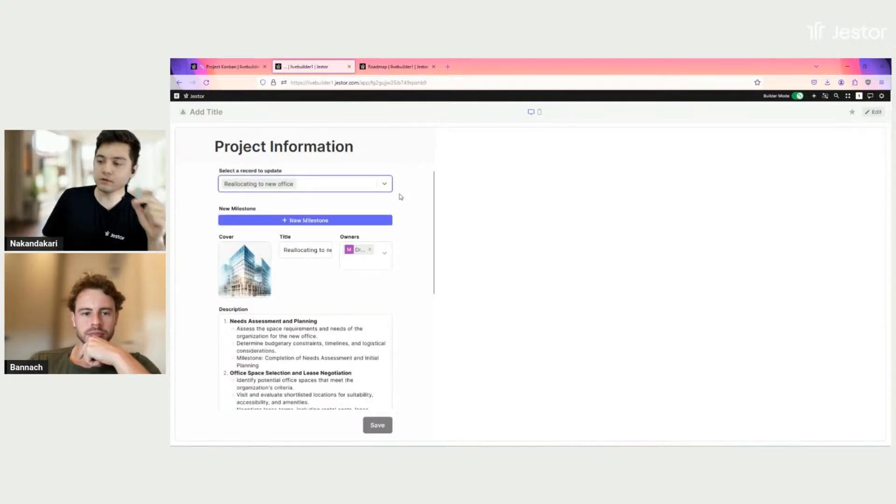
{"action": "left_click", "coordinate": [317, 184]}
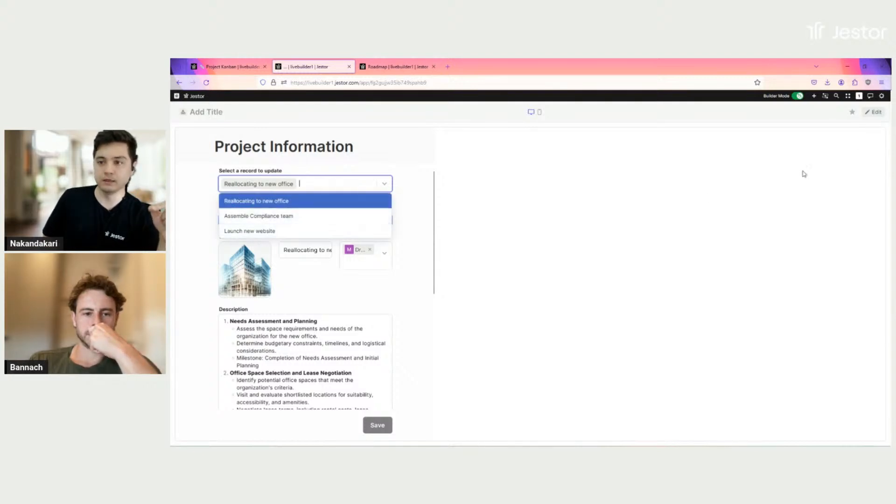
Switch to the finished Project Hub in the Project Kanban app and select the "Reallocating to new office" project
{"action": "left_click", "coordinate": [256, 67]}
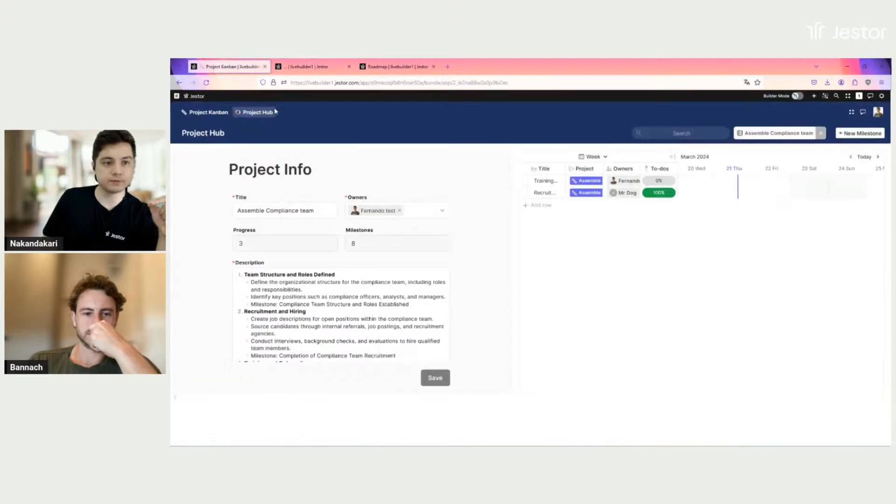
{"action": "left_click", "coordinate": [771, 140]}
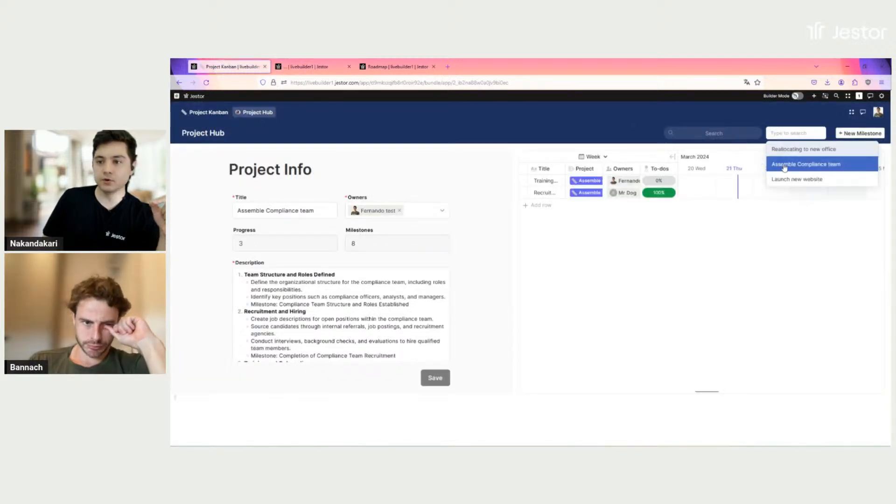
{"action": "left_click", "coordinate": [796, 146]}
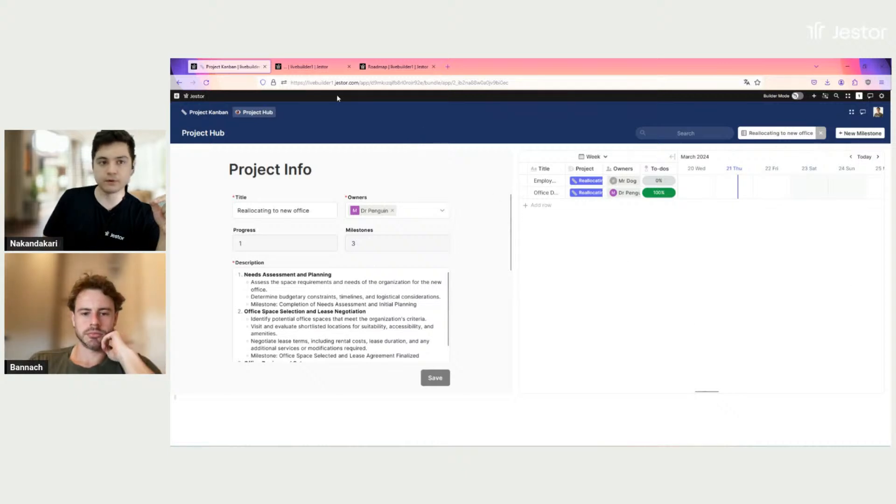
Return to the app being built, disable response copies and record selection for the Project Information form, and save the block
{"action": "left_click", "coordinate": [324, 70]}
{"action": "left_click", "coordinate": [877, 113]}
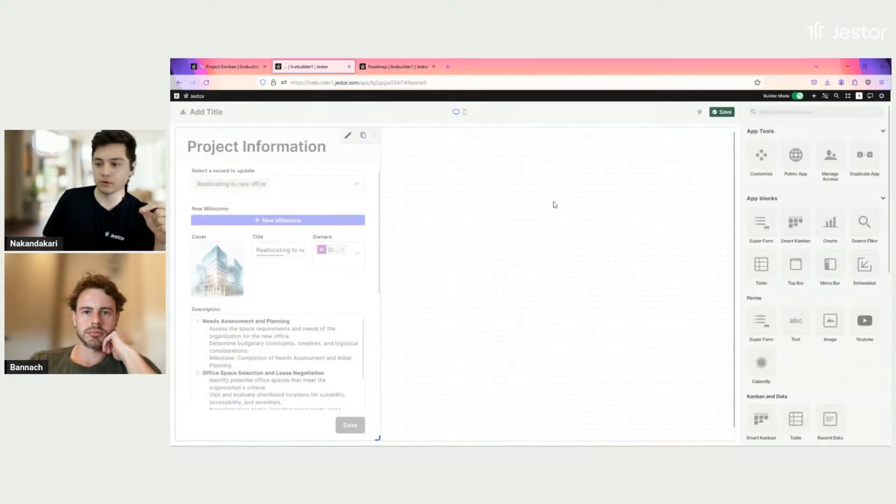
{"action": "left_click", "coordinate": [349, 138]}
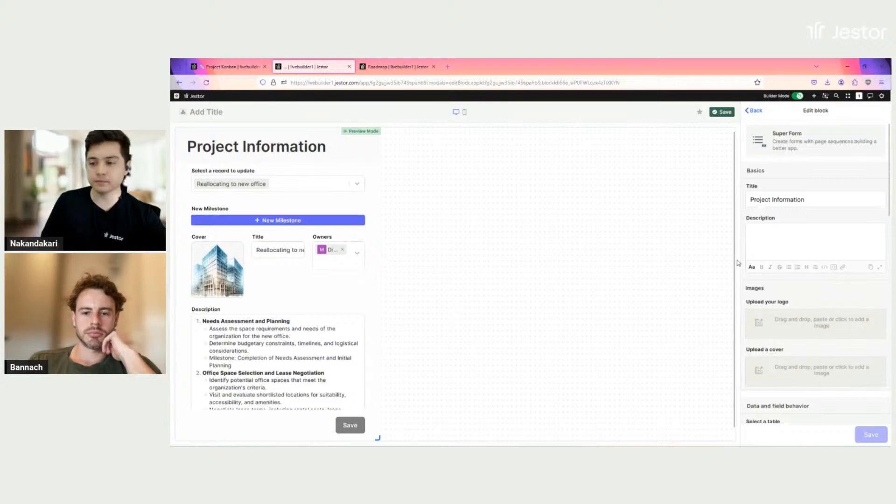
{"action": "scroll", "coordinate": [811, 333], "scroll_direction": "down", "scroll_amount": 10}
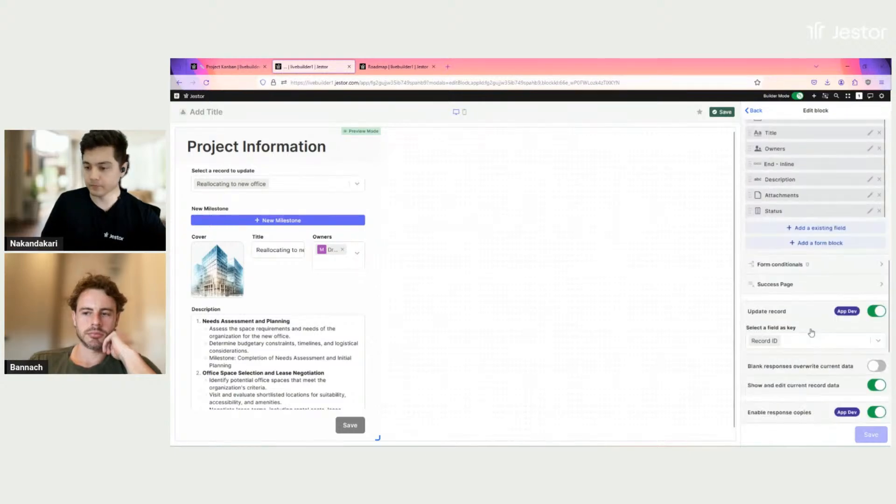
{"action": "scroll", "coordinate": [812, 332], "scroll_direction": "down", "scroll_amount": 4}
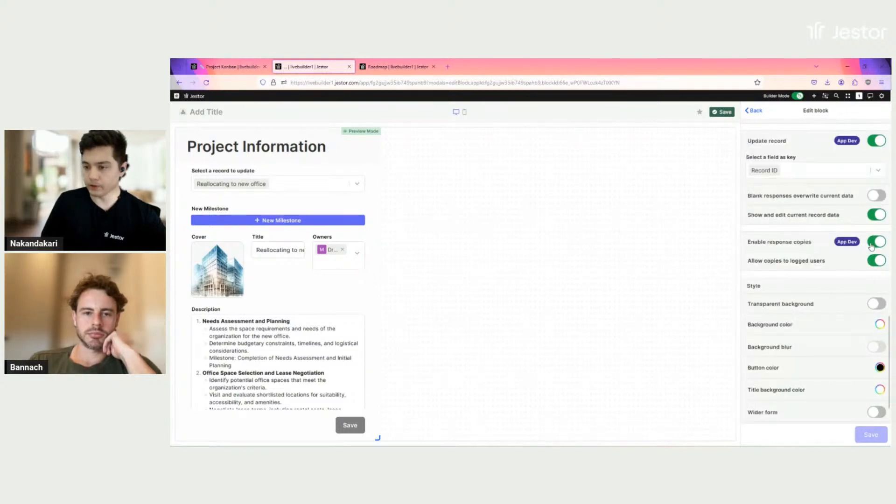
{"action": "left_click", "coordinate": [871, 243]}
{"action": "scroll", "coordinate": [812, 379], "scroll_direction": "down", "scroll_amount": 2}
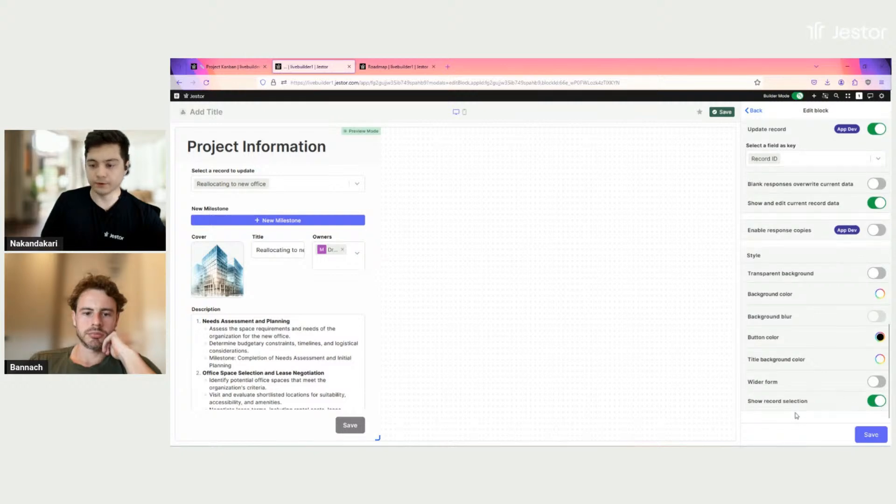
{"action": "left_click", "coordinate": [874, 402]}
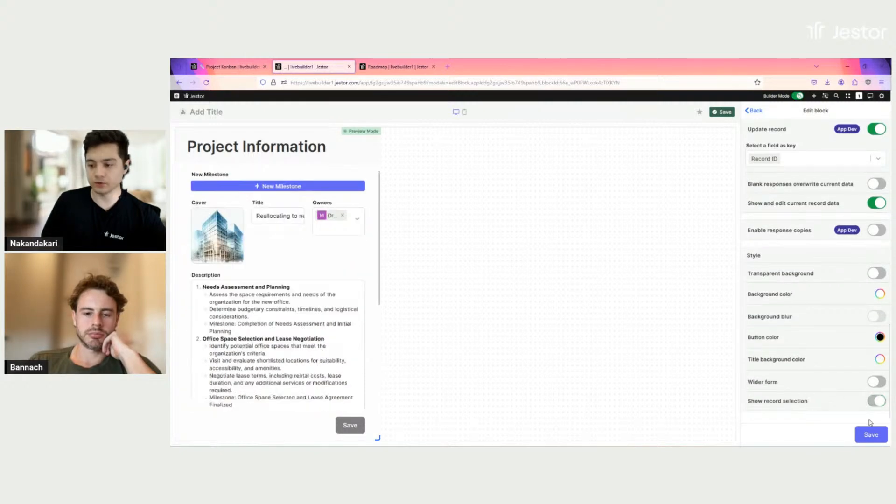
{"action": "left_click", "coordinate": [858, 436]}
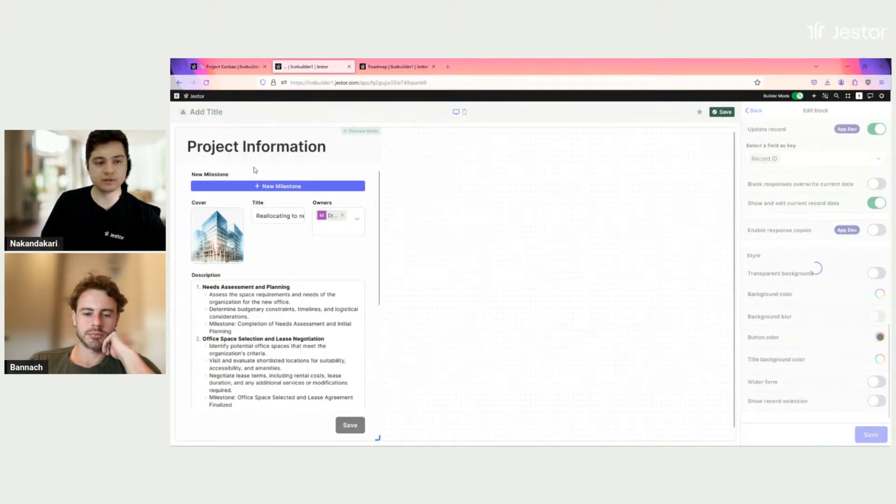
Save the app and title it "Project Hub (Live)"
{"action": "left_click", "coordinate": [723, 112]}
{"action": "left_click", "coordinate": [206, 112]}
{"action": "type", "text": "Project"}
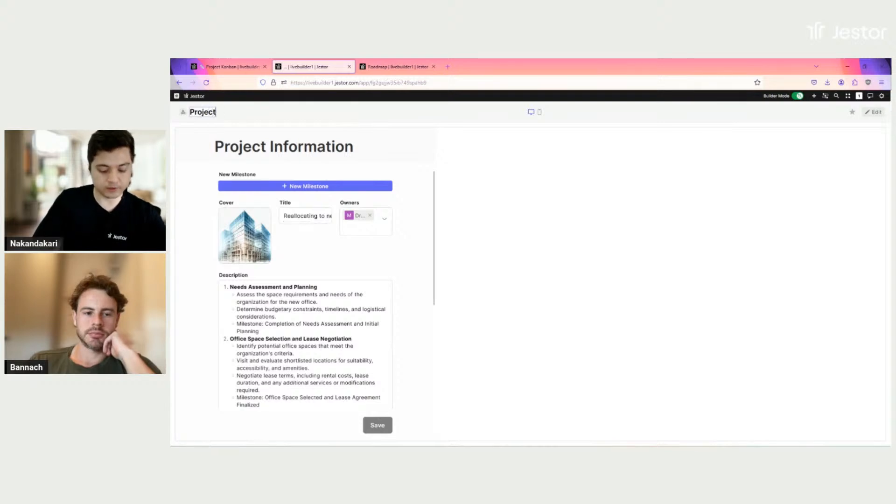
{"action": "type", "text": " Hub (Live)"}
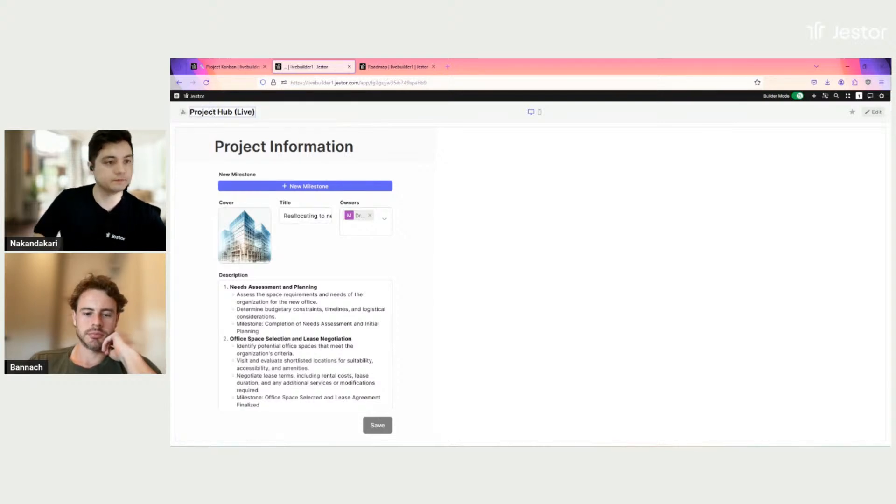
{"action": "key", "text": "Return"}
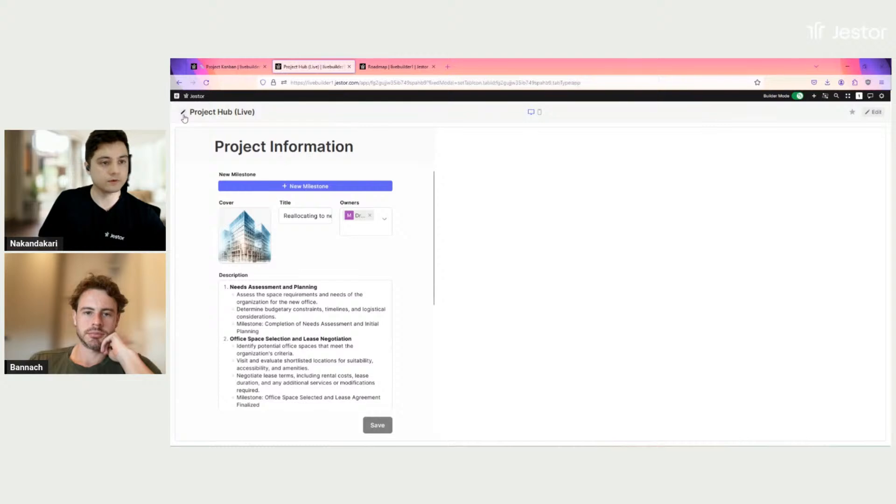
Set the app icon to the single-eye emoji found by searching for "look", and save it
{"action": "left_click", "coordinate": [183, 115]}
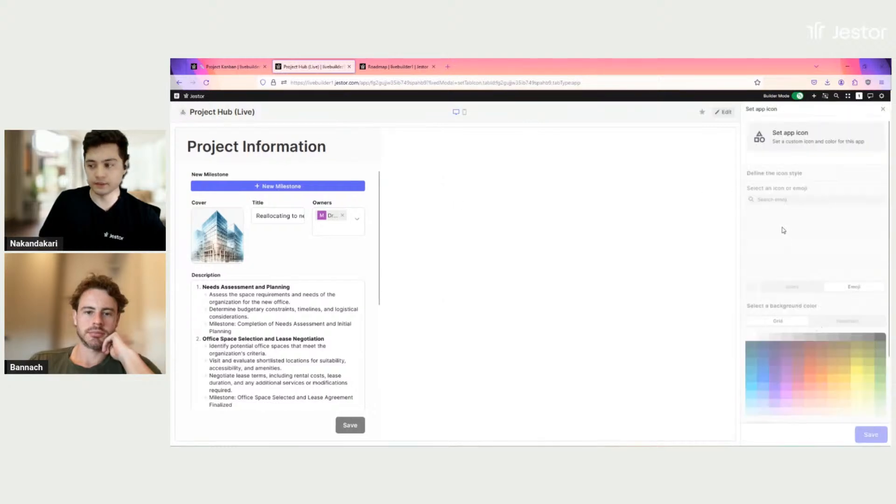
{"action": "left_click", "coordinate": [799, 199]}
{"action": "type", "text": "eye"}
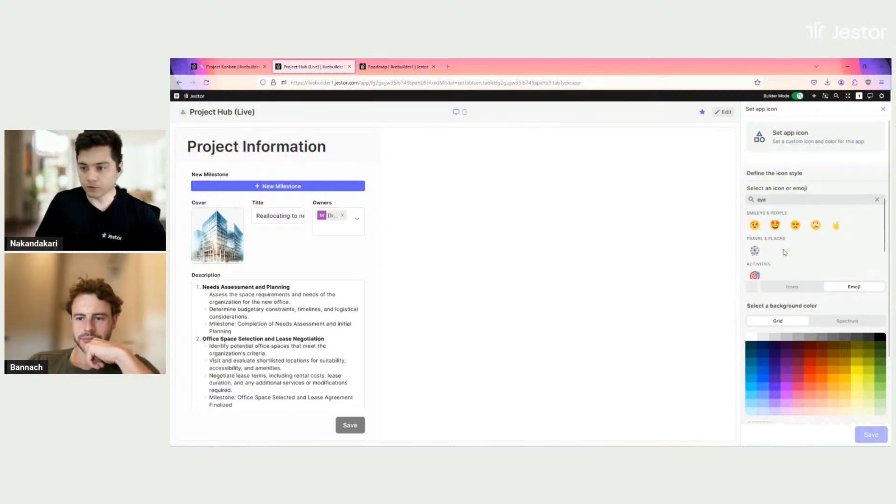
{"action": "scroll", "coordinate": [809, 245], "scroll_direction": "down", "scroll_amount": 1}
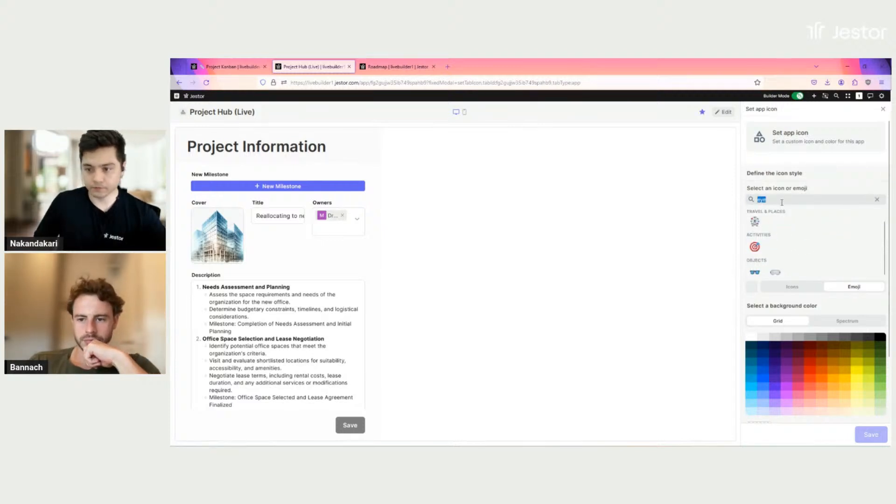
{"action": "type", "text": "look"}
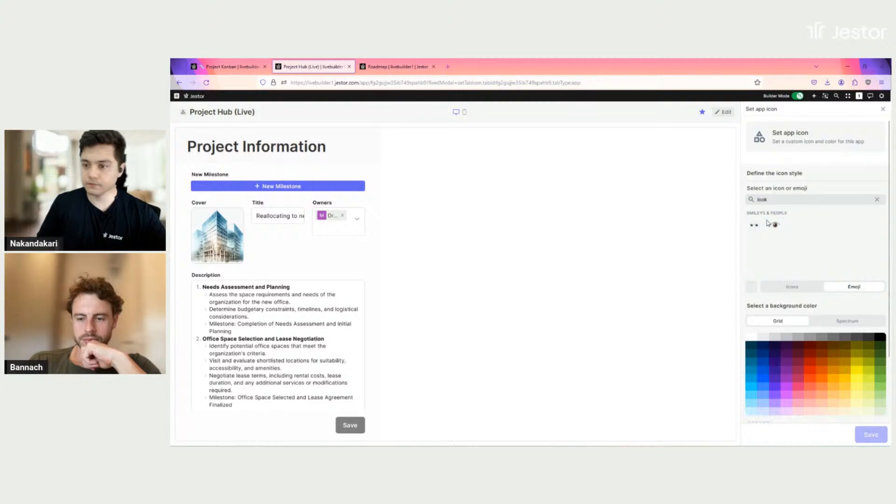
{"action": "left_click", "coordinate": [778, 228]}
{"action": "left_click", "coordinate": [870, 434]}
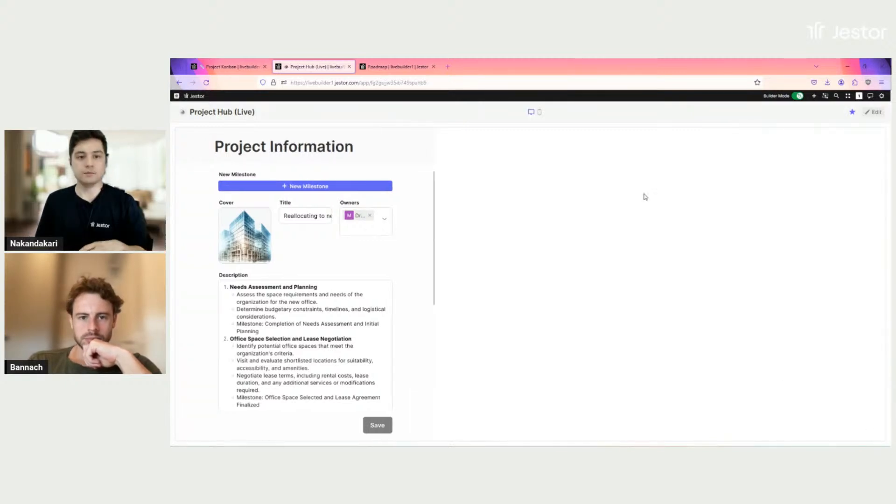
Reopen the app for editing and add a Gantt block to it
{"action": "left_click", "coordinate": [874, 112]}
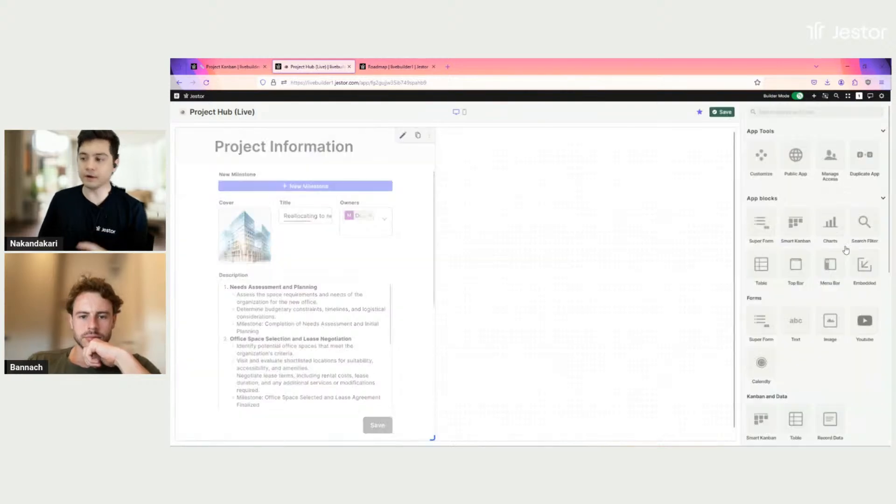
{"action": "left_click", "coordinate": [766, 111]}
{"action": "type", "text": "gantt"}
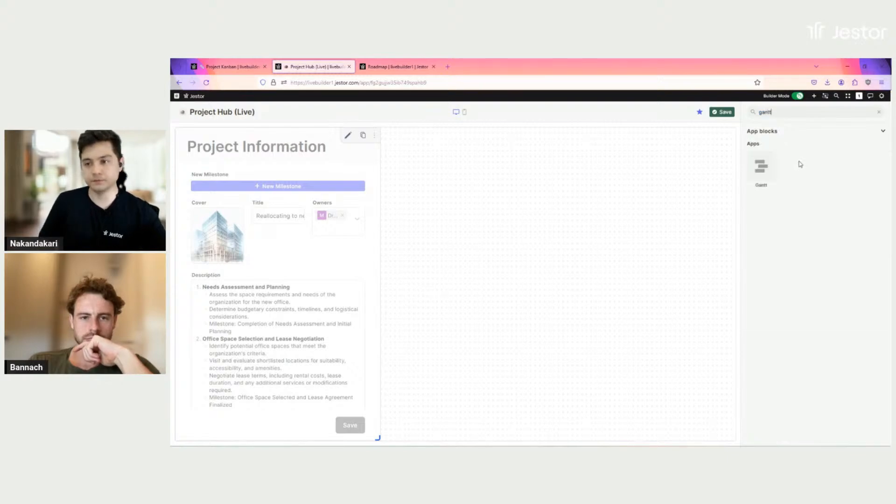
{"action": "left_click", "coordinate": [761, 167]}
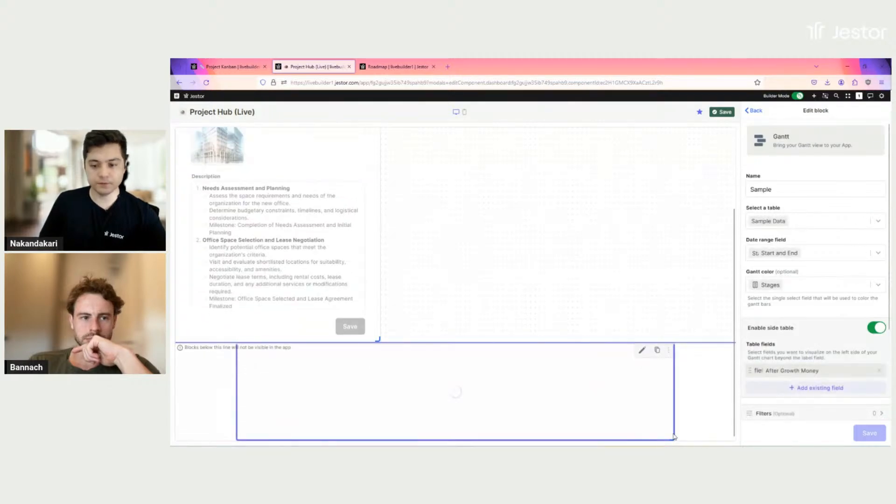
Move the Gantt block beside the Project Information form and resize it to fill the empty area there
{"action": "left_click_drag", "start_coordinate": [671, 438], "coordinate": [562, 438]}
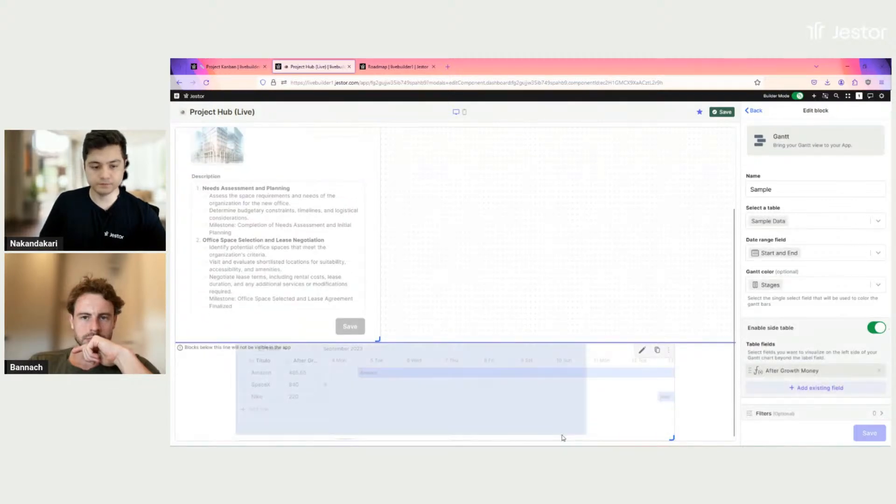
{"action": "left_click_drag", "start_coordinate": [474, 386], "coordinate": [480, 186]}
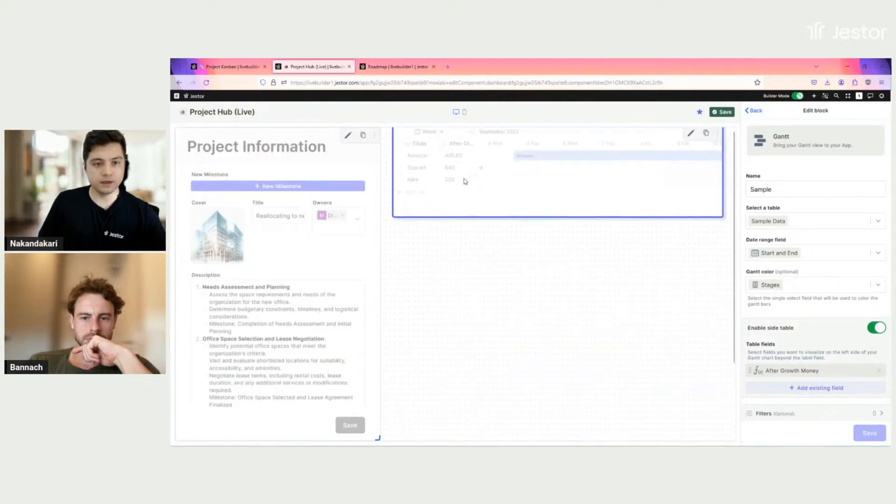
{"action": "left_click_drag", "start_coordinate": [690, 208], "coordinate": [712, 223]}
{"action": "left_click_drag", "start_coordinate": [717, 406], "coordinate": [727, 430]}
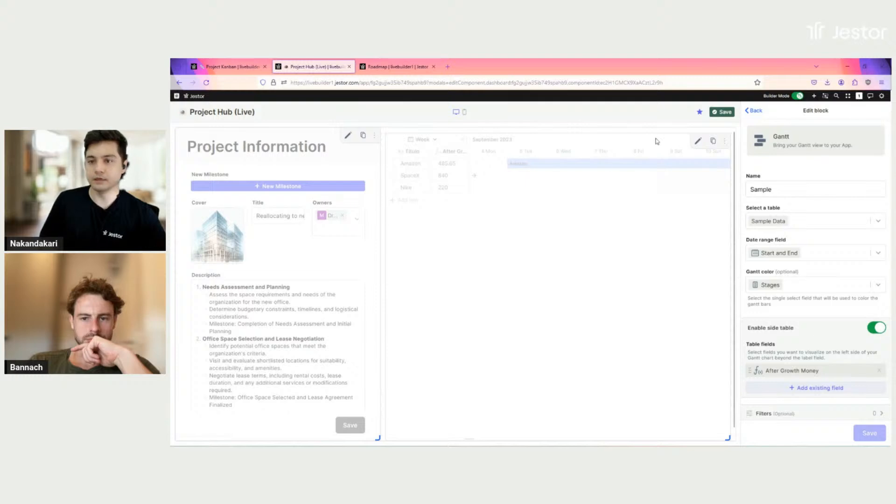
Save the app and change the Gantt chart's time scale to Month
{"action": "left_click", "coordinate": [722, 112]}
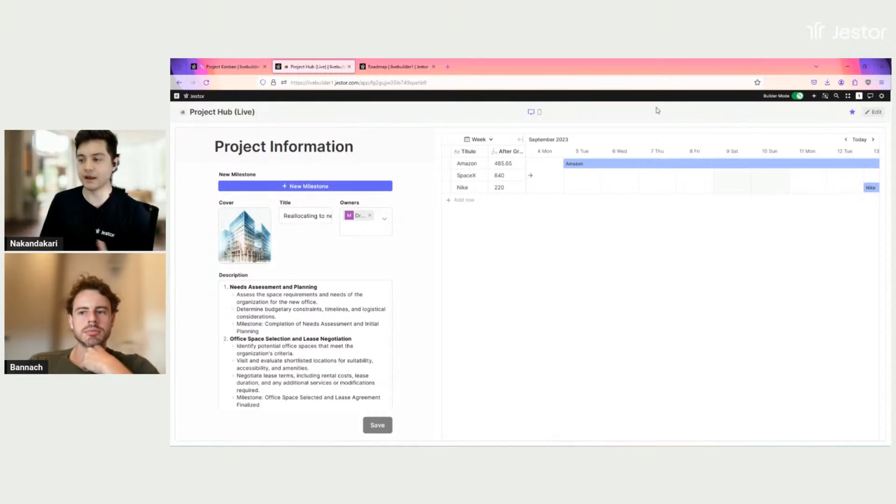
{"action": "left_click", "coordinate": [488, 140]}
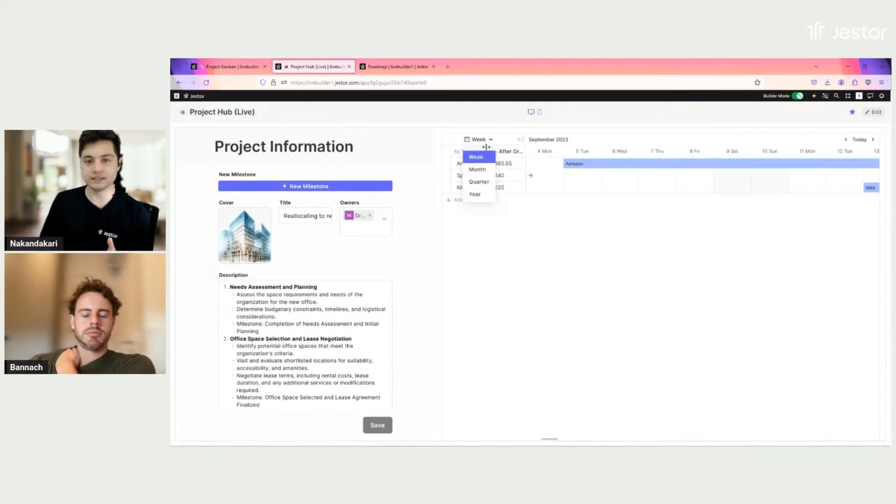
{"action": "left_click", "coordinate": [477, 170]}
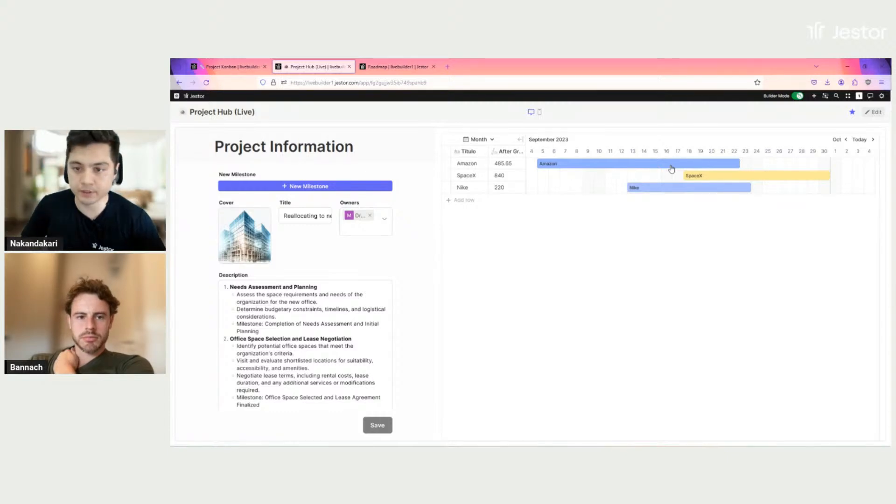
Edit the Gantt block, naming it "Gantt" and choosing Roadmap as its source table
{"action": "left_click", "coordinate": [873, 114]}
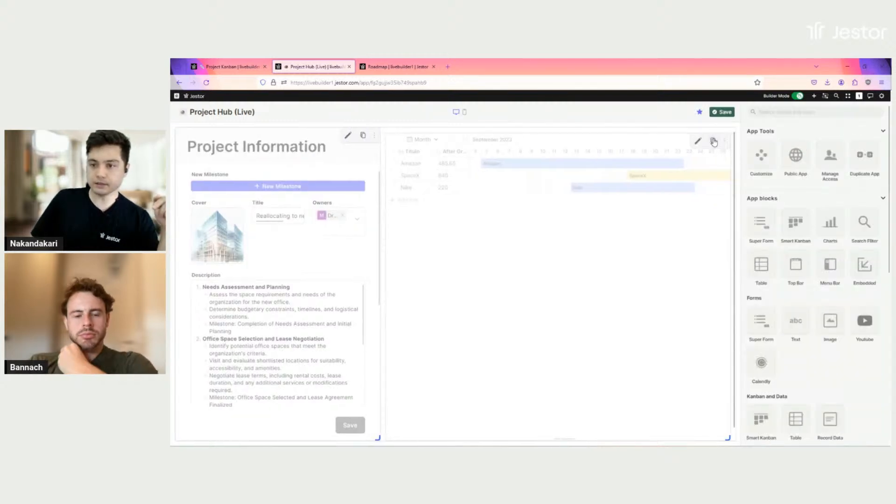
{"action": "left_click", "coordinate": [697, 142]}
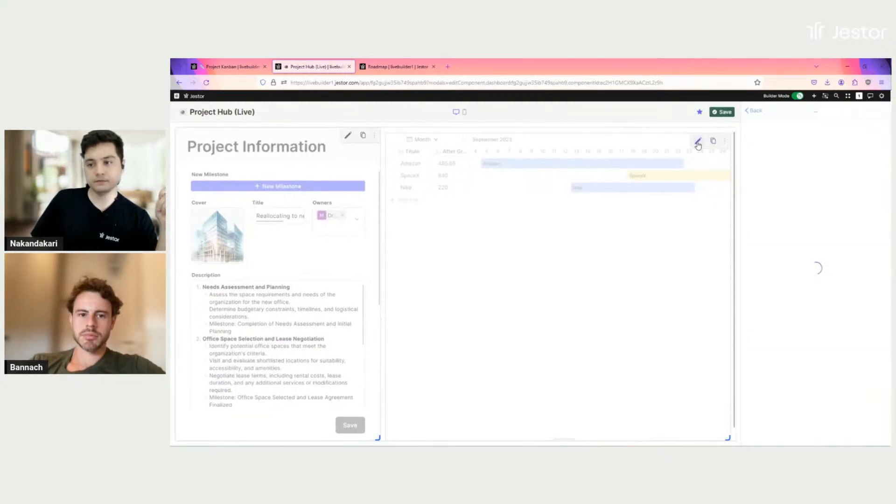
{"action": "left_click_drag", "start_coordinate": [752, 187], "coordinate": [769, 185]}
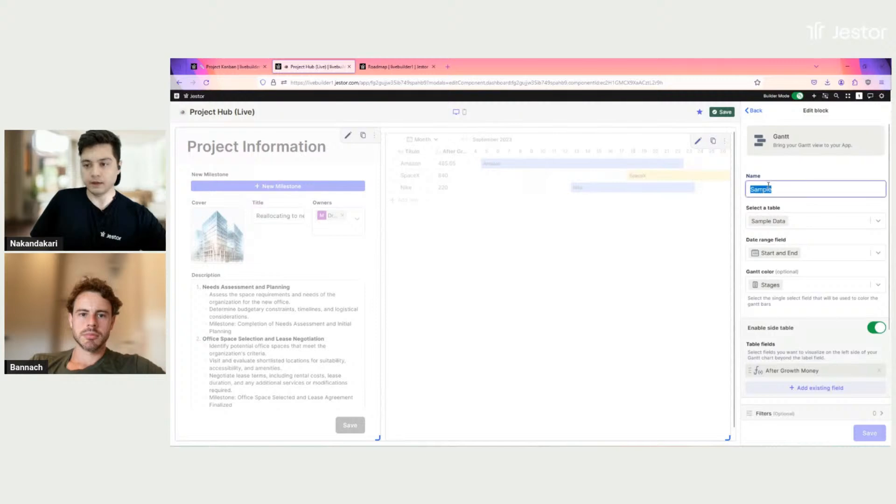
{"action": "type", "text": "Gantt"}
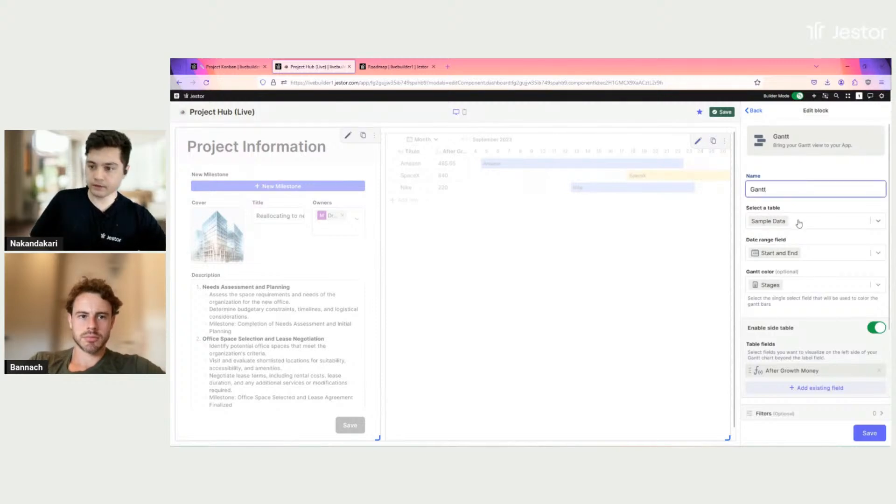
{"action": "left_click", "coordinate": [800, 223]}
{"action": "type", "text": "r"}
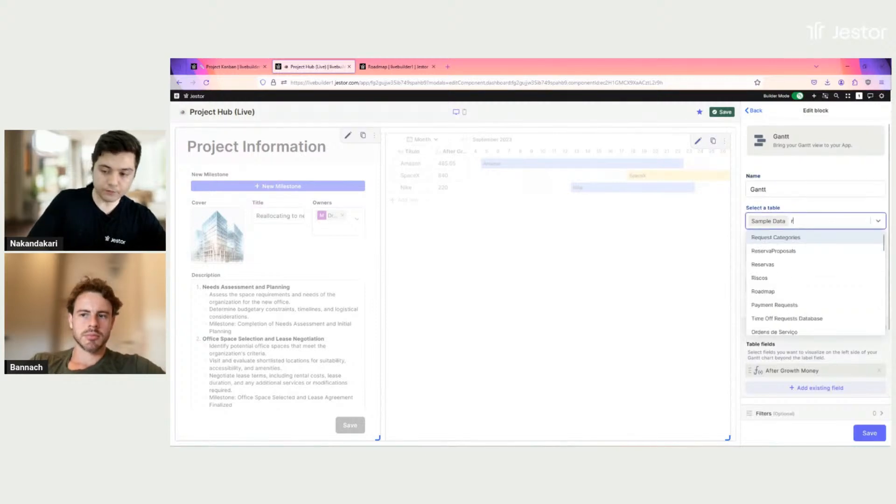
{"action": "type", "text": "od"}
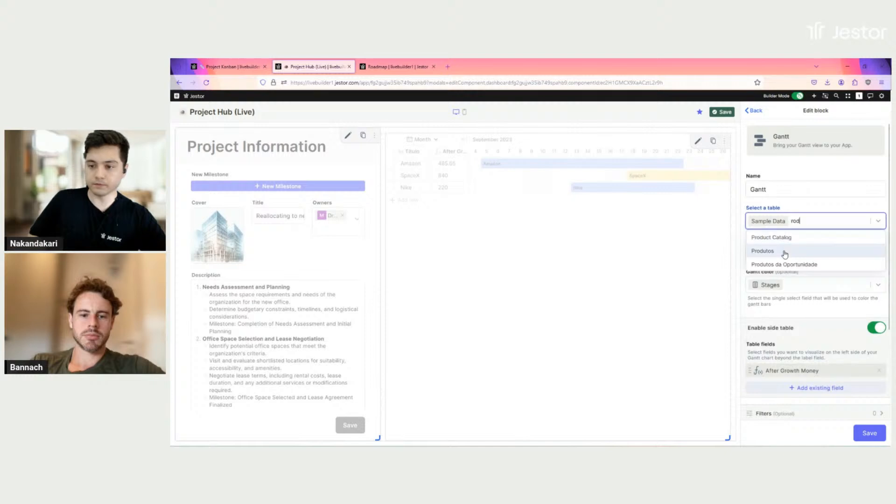
{"action": "key", "text": "BackSpace"}
{"action": "type", "text": "a"}
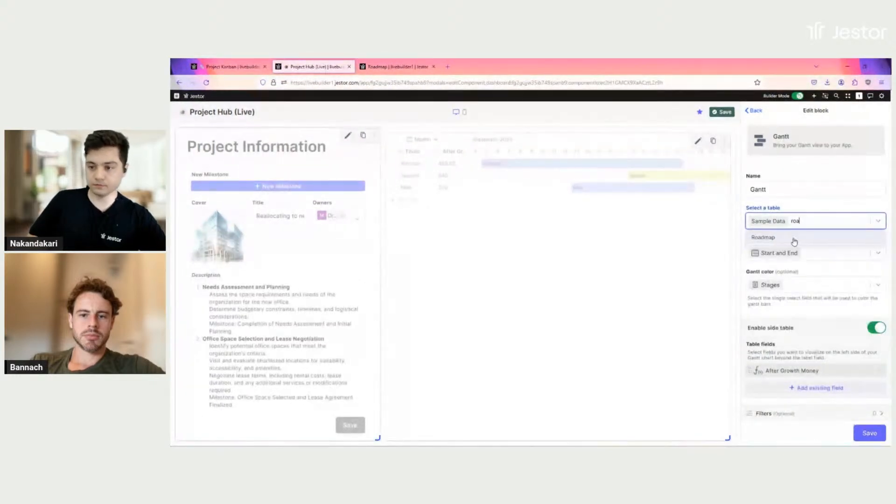
{"action": "left_click", "coordinate": [794, 239]}
Set the Gantt block's date range field to Interval and its color field to Status
{"action": "left_click", "coordinate": [805, 254]}
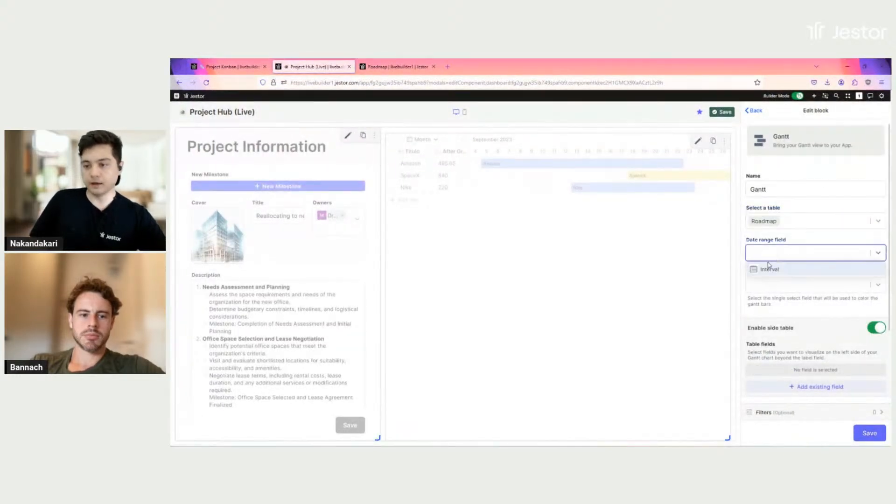
{"action": "left_click", "coordinate": [773, 270]}
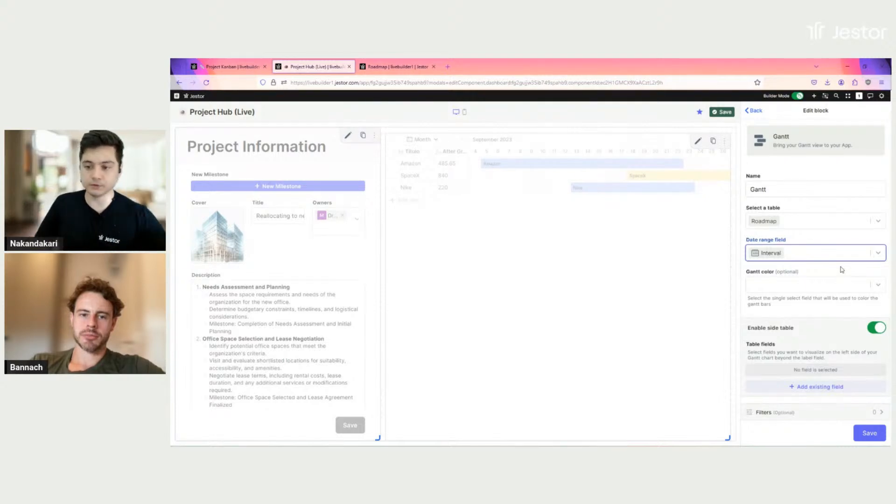
{"action": "left_click", "coordinate": [824, 286]}
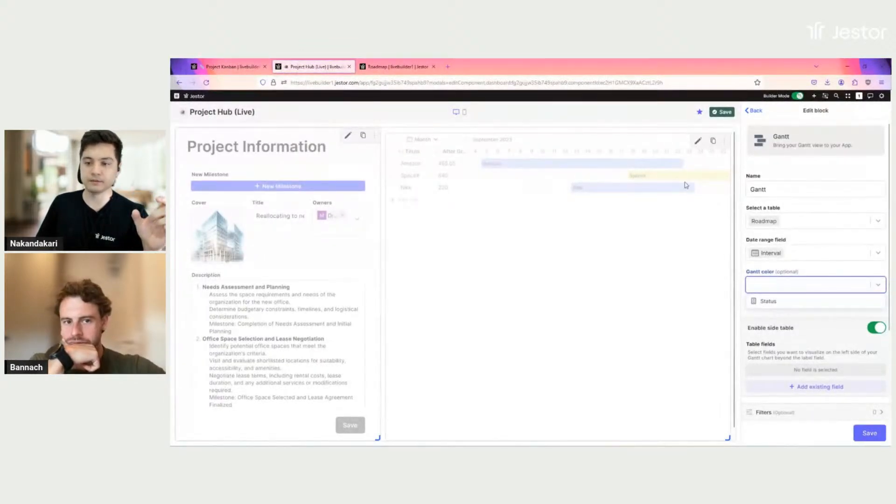
{"action": "left_click", "coordinate": [788, 302]}
{"action": "scroll", "coordinate": [811, 269], "scroll_direction": "down", "scroll_amount": 3}
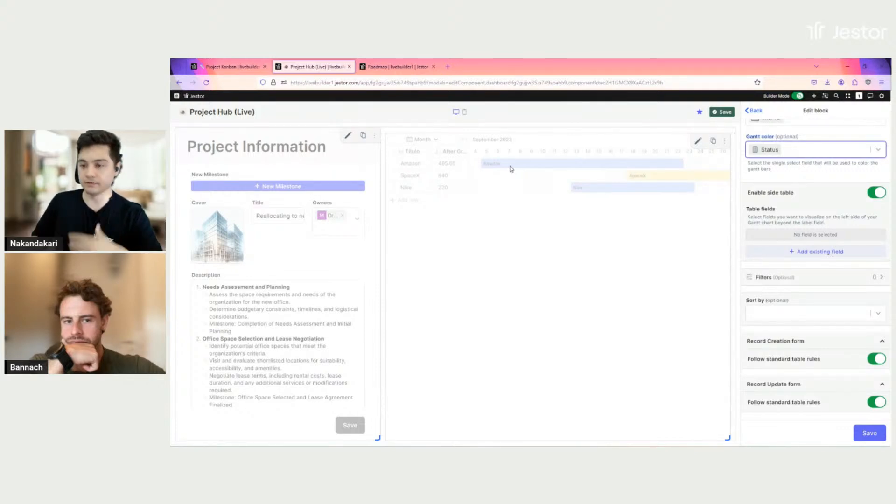
Add the Project, Weight and To-dos fields to the Gantt block's side table
{"action": "left_click", "coordinate": [789, 251]}
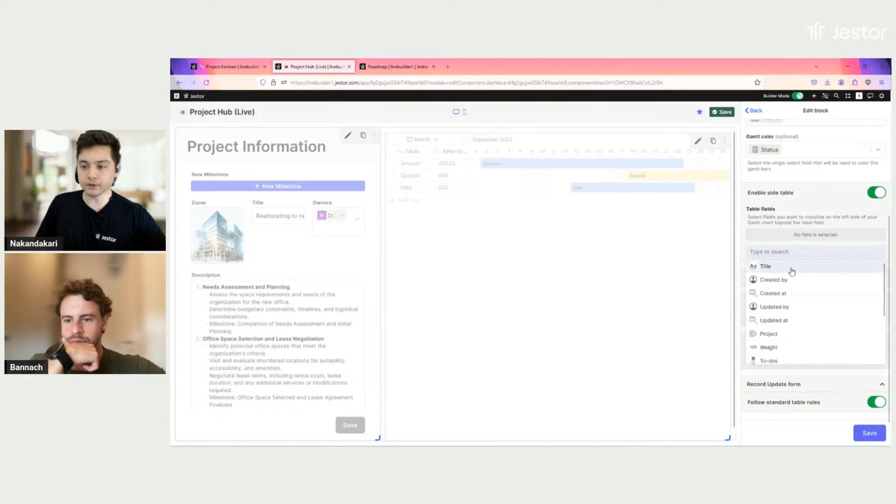
{"action": "scroll", "coordinate": [793, 291], "scroll_direction": "down", "scroll_amount": 2}
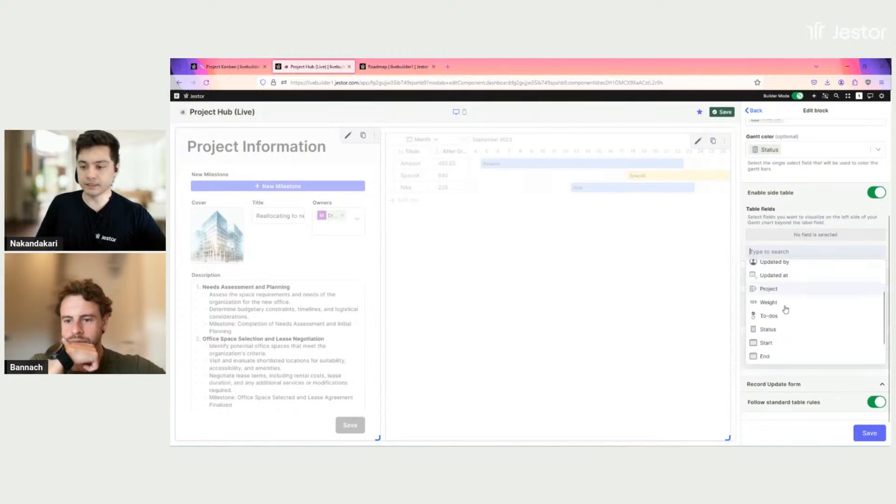
{"action": "left_click", "coordinate": [785, 293]}
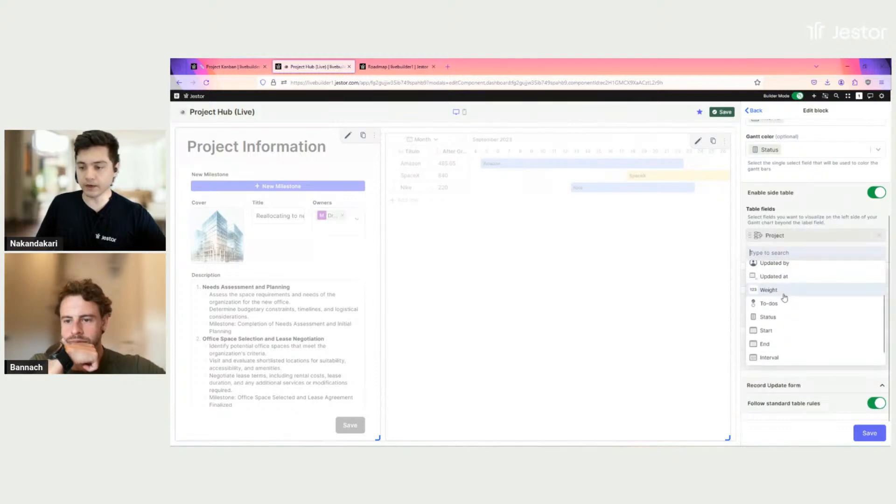
{"action": "left_click", "coordinate": [785, 295]}
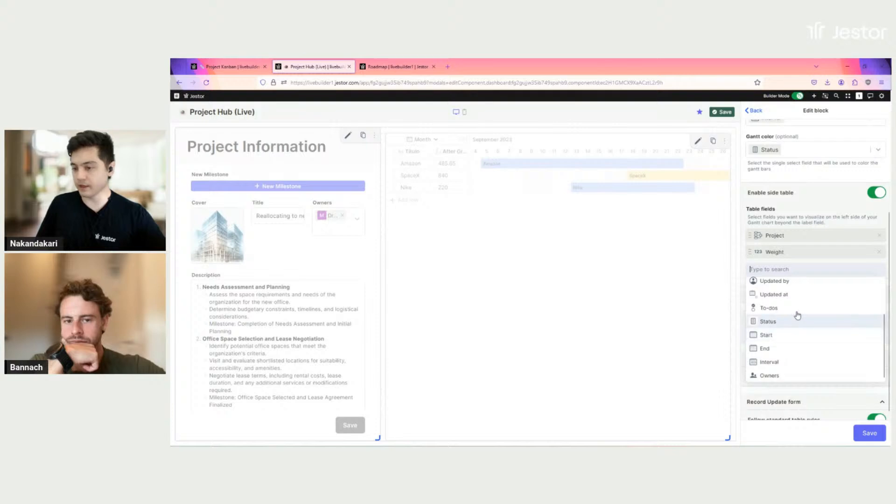
{"action": "left_click", "coordinate": [798, 312]}
{"action": "left_click", "coordinate": [808, 217]}
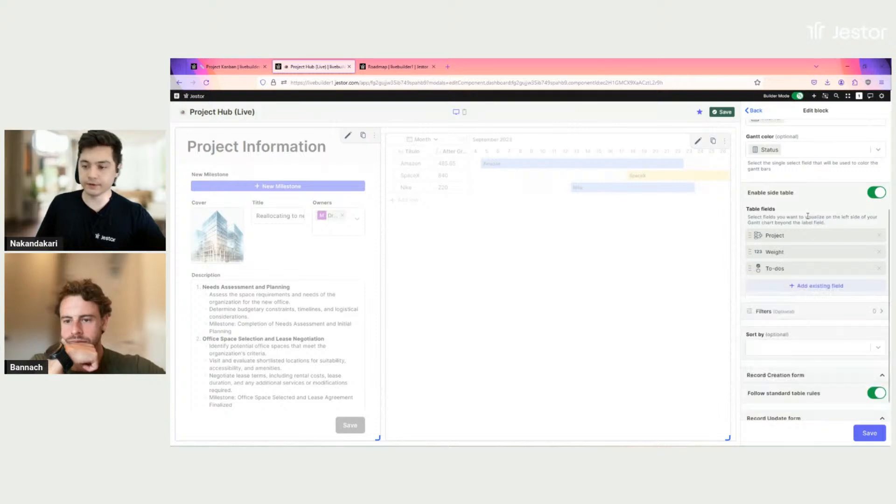
Save the Gantt block's settings and save the app
{"action": "scroll", "coordinate": [806, 224], "scroll_direction": "down", "scroll_amount": 1}
{"action": "scroll", "coordinate": [807, 280], "scroll_direction": "down", "scroll_amount": 1}
{"action": "scroll", "coordinate": [811, 289], "scroll_direction": "up", "scroll_amount": 4}
{"action": "scroll", "coordinate": [840, 374], "scroll_direction": "down", "scroll_amount": 3}
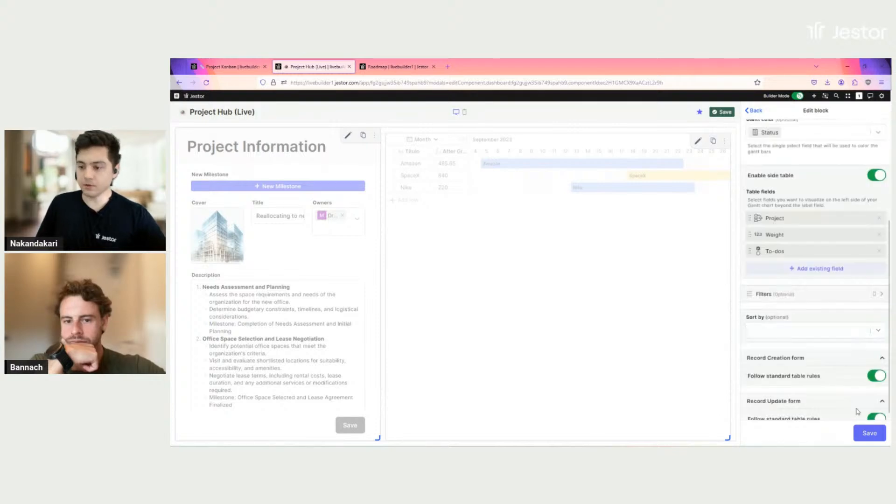
{"action": "left_click", "coordinate": [869, 434]}
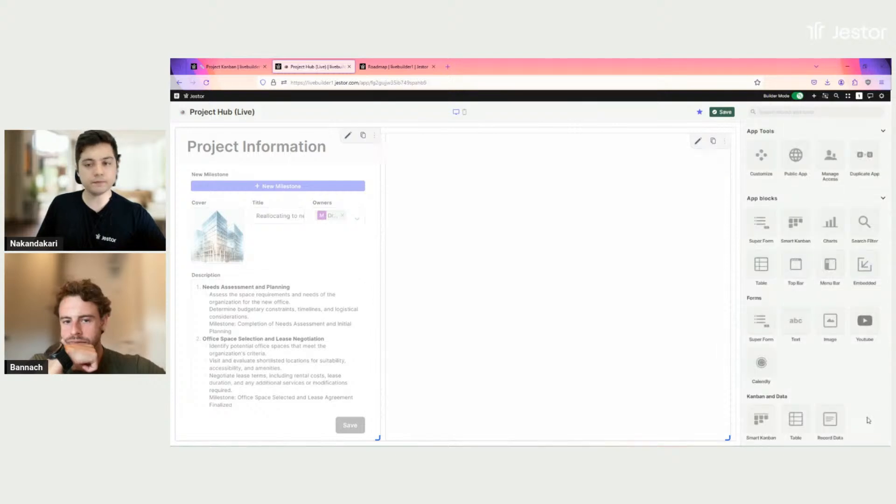
{"action": "left_click", "coordinate": [723, 113]}
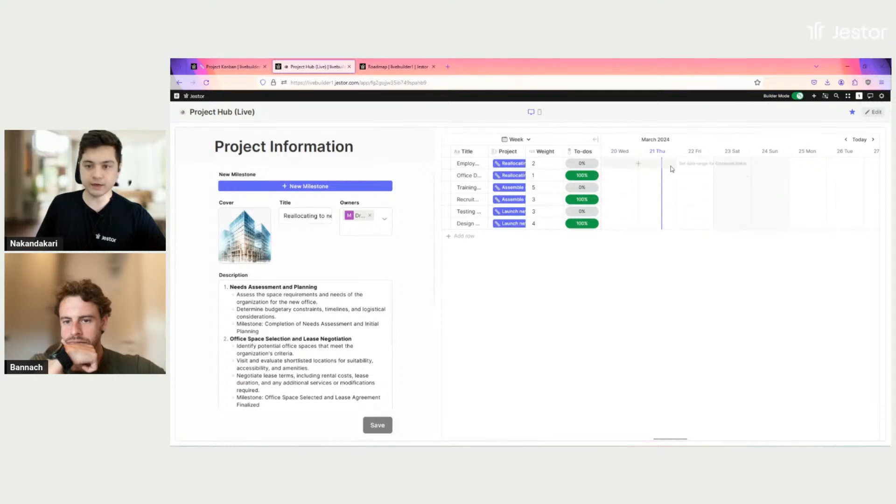
Widen the Title column and schedule the Employee Relocation and Office Launch milestone from 20 to about 24 March 2024
{"action": "left_click_drag", "start_coordinate": [489, 151], "coordinate": [521, 151]}
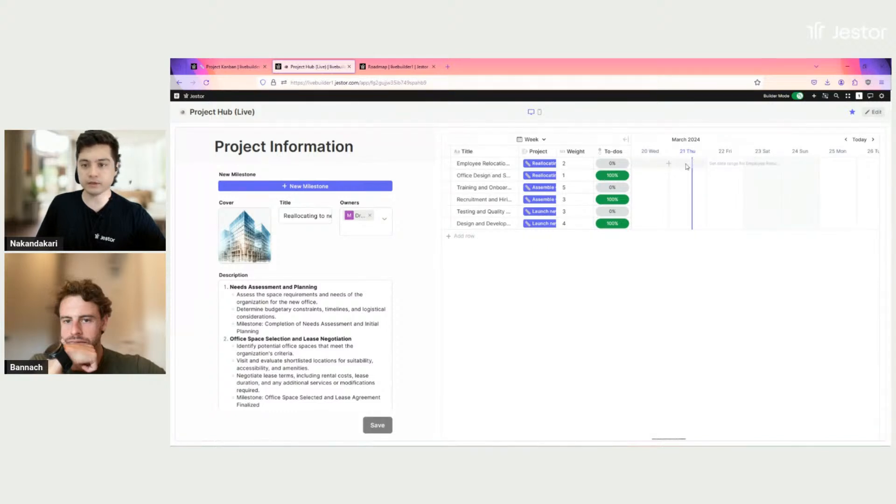
{"action": "left_click", "coordinate": [704, 165]}
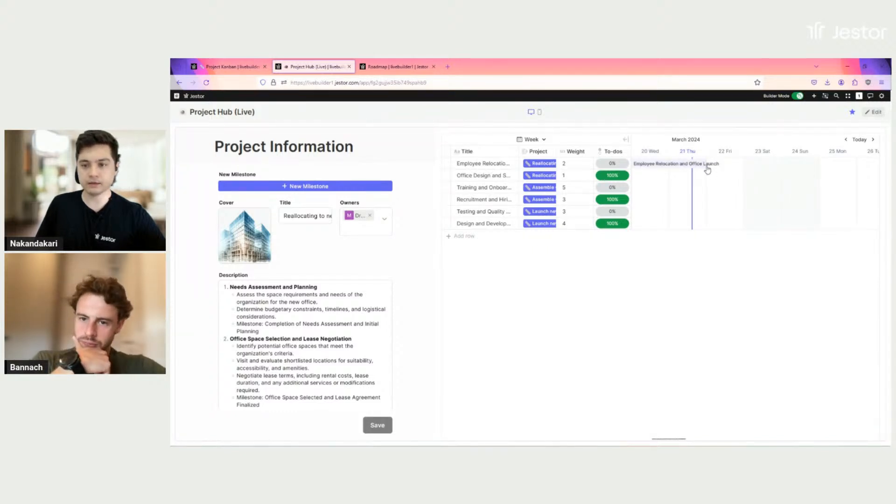
{"action": "left_click_drag", "start_coordinate": [708, 168], "coordinate": [820, 164]}
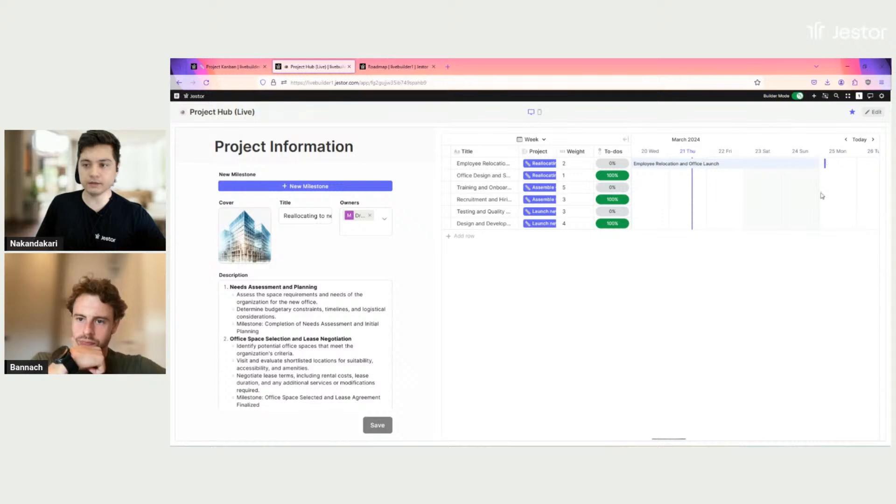
Set the Gantt chart's time scale to Month
{"action": "middle_click", "coordinate": [742, 341]}
{"action": "middle_click", "coordinate": [686, 319]}
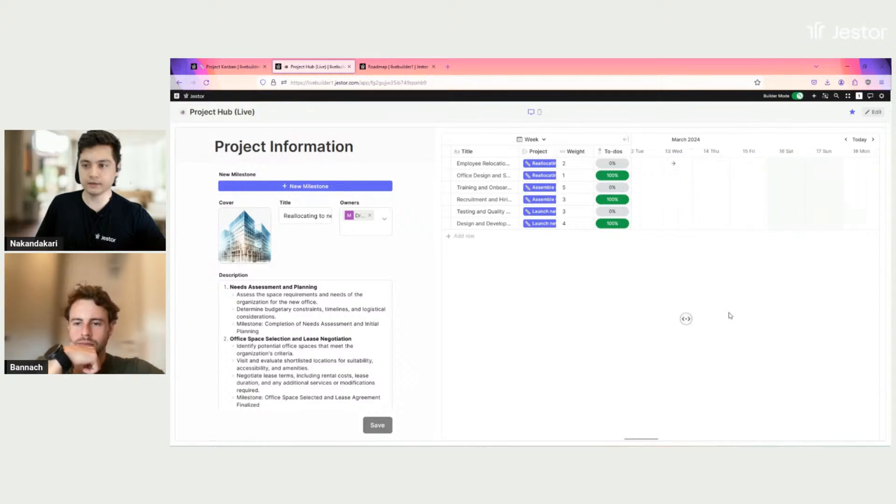
{"action": "left_click", "coordinate": [541, 140]}
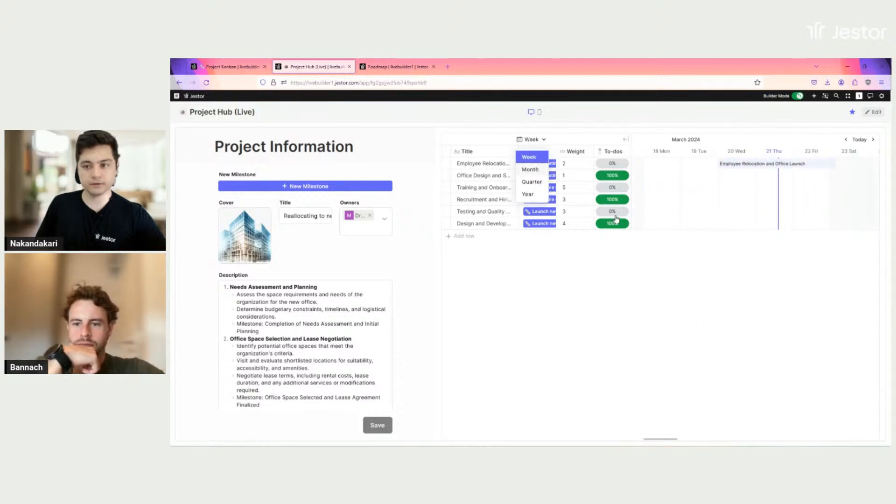
{"action": "left_click", "coordinate": [530, 169]}
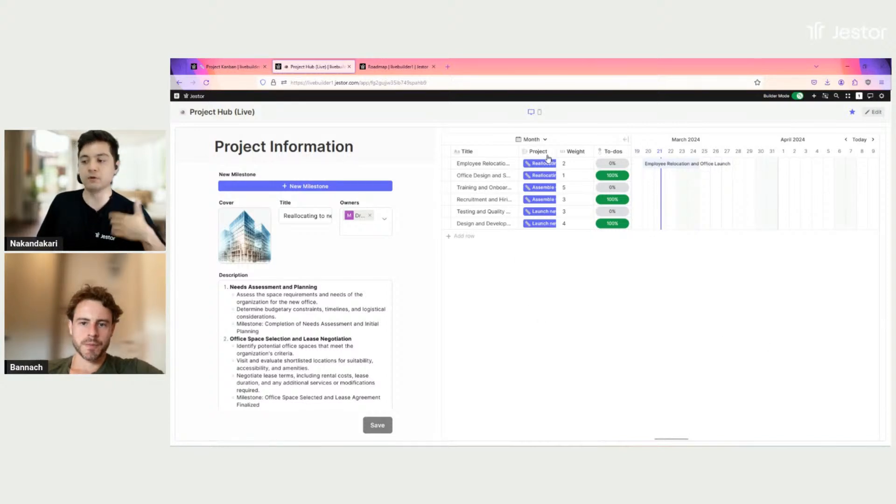
Edit the app, add a Title Bar block and set its bar color to dark navy blue
{"action": "left_click", "coordinate": [874, 113]}
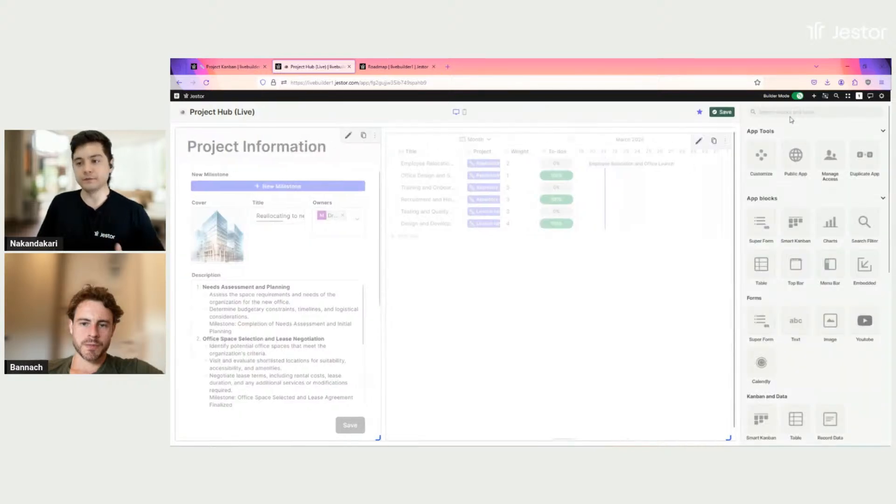
{"action": "type", "text": "ti"}
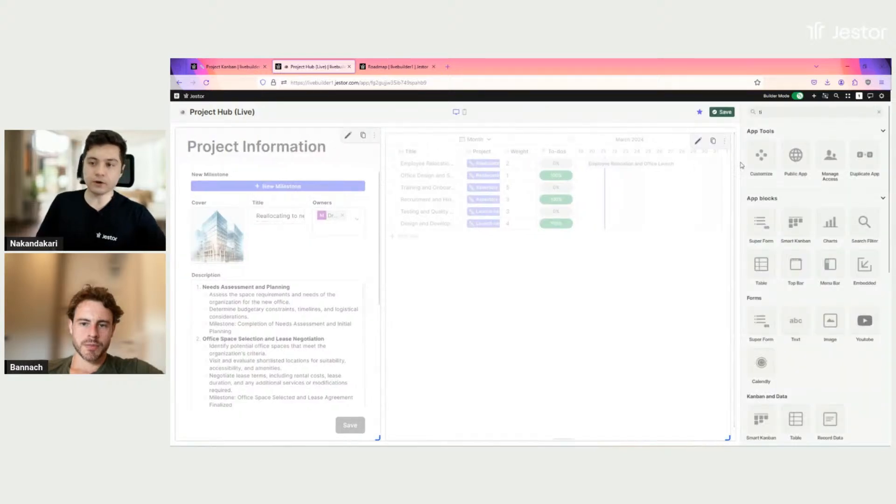
{"action": "left_click", "coordinate": [762, 171]}
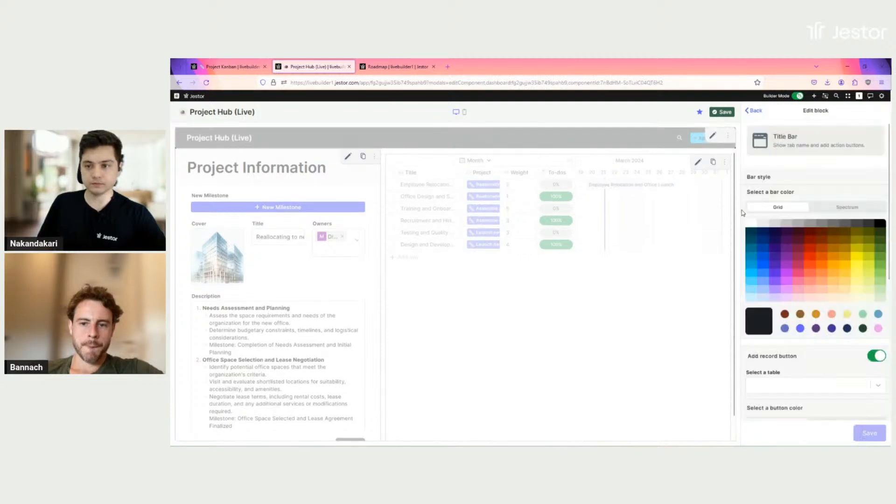
{"action": "left_click", "coordinate": [847, 329]}
{"action": "scroll", "coordinate": [859, 322], "scroll_direction": "down", "scroll_amount": 1}
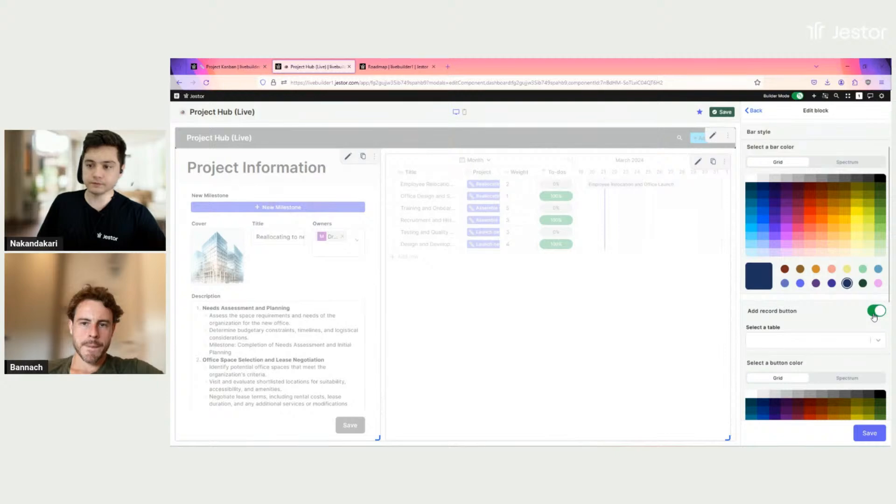
Enable the title bar's add record button for the Roadmap table and make the button white
{"action": "left_click", "coordinate": [875, 311]}
{"action": "scroll", "coordinate": [819, 213], "scroll_direction": "down", "scroll_amount": 1}
{"action": "scroll", "coordinate": [819, 213], "scroll_direction": "down", "scroll_amount": 1}
{"action": "left_click", "coordinate": [876, 268]}
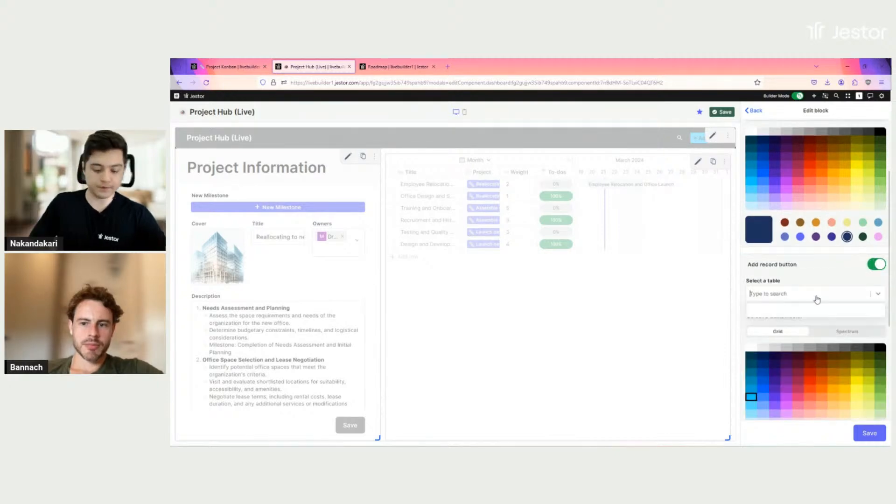
{"action": "left_click", "coordinate": [816, 296]}
{"action": "type", "text": "ro"}
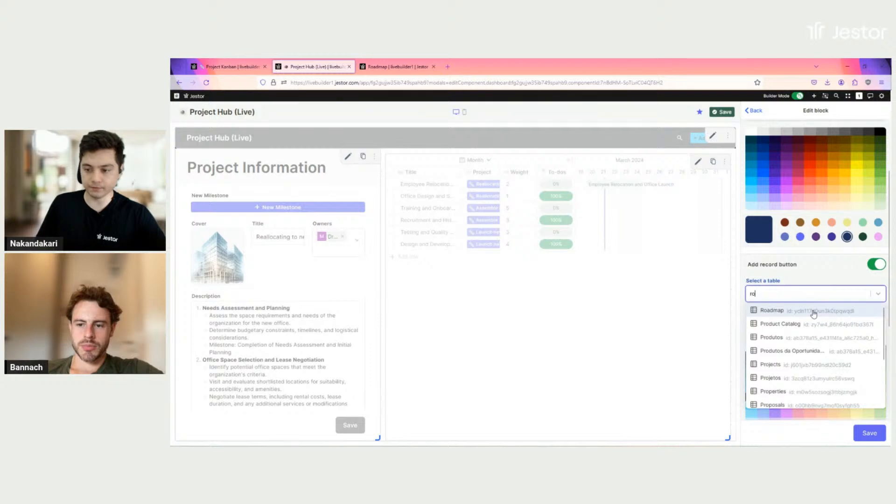
{"action": "left_click", "coordinate": [814, 314]}
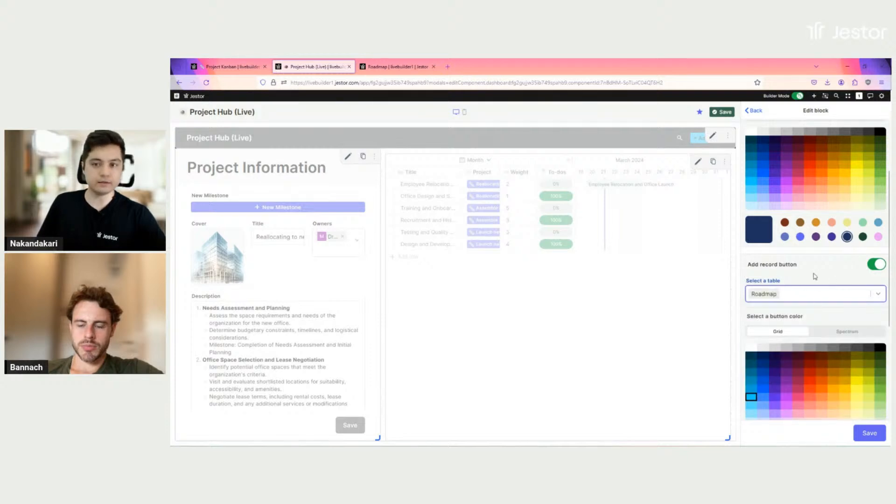
{"action": "scroll", "coordinate": [814, 271], "scroll_direction": "down", "scroll_amount": 2}
{"action": "left_click", "coordinate": [752, 257]}
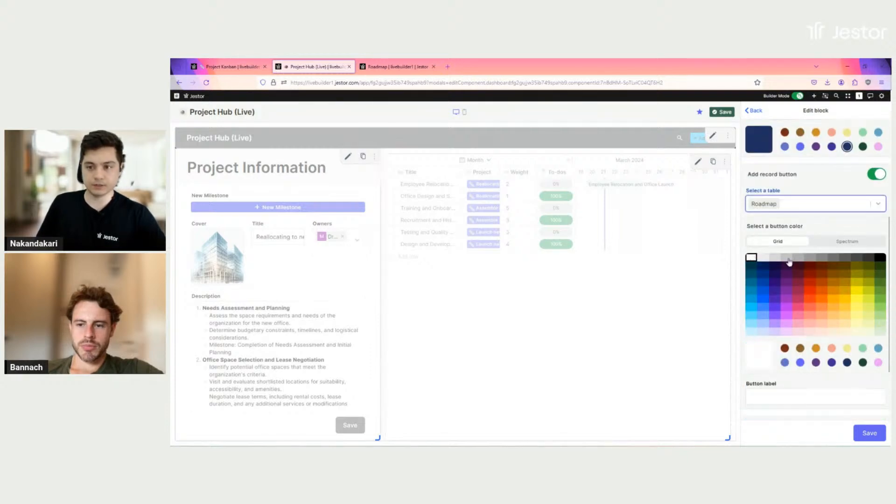
Turn off the title bar's search and save both the block and the app
{"action": "scroll", "coordinate": [816, 251], "scroll_direction": "down", "scroll_amount": 3}
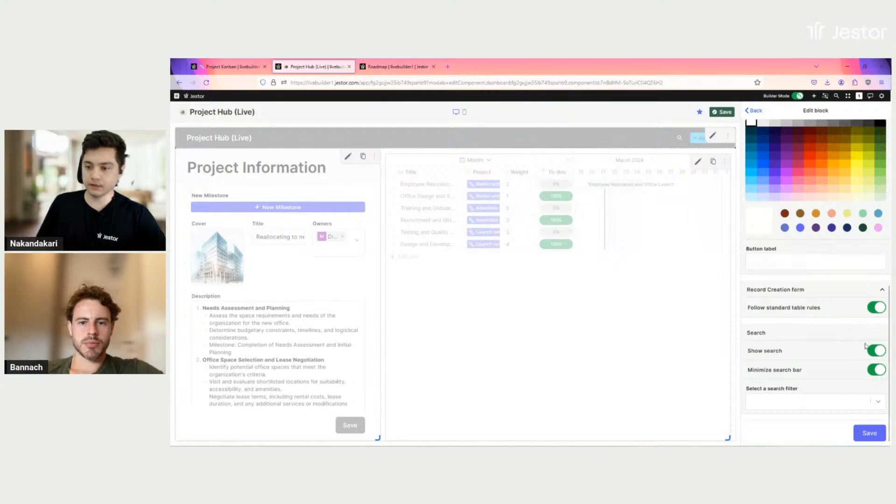
{"action": "left_click", "coordinate": [875, 355]}
{"action": "left_click", "coordinate": [871, 434]}
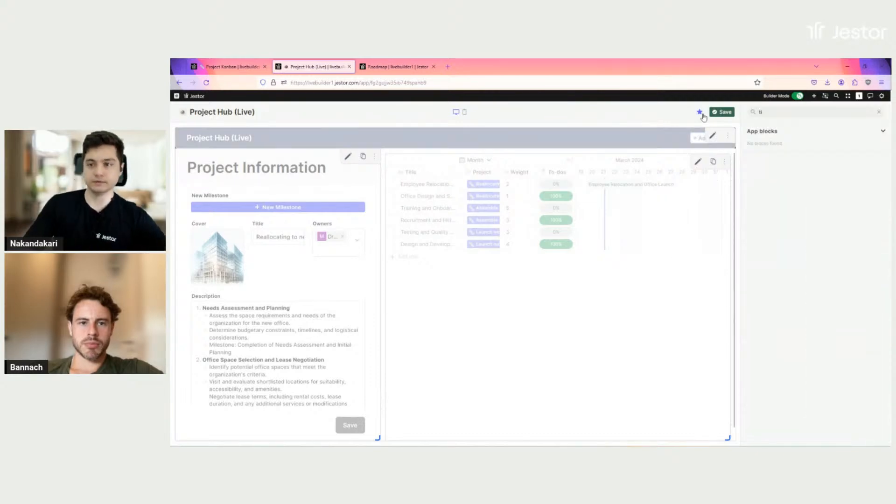
{"action": "left_click", "coordinate": [719, 112]}
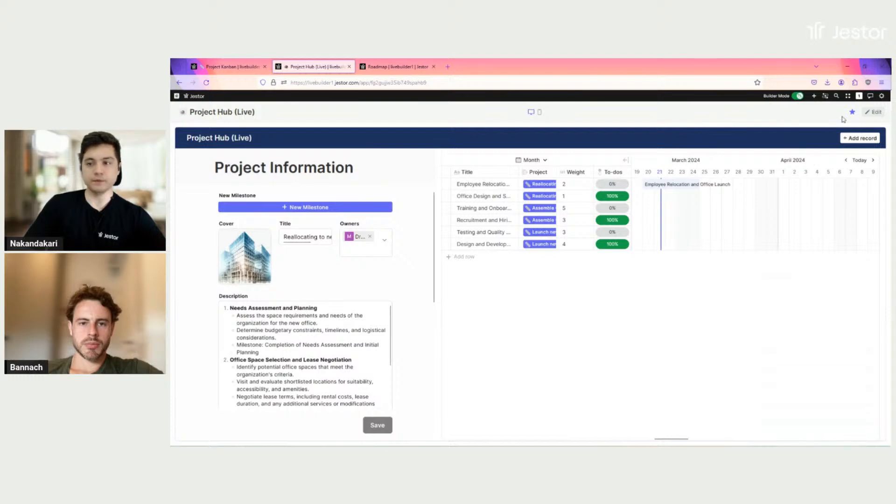
Edit the app again and start creating a Search Filter block named "Filter"
{"action": "left_click", "coordinate": [871, 113]}
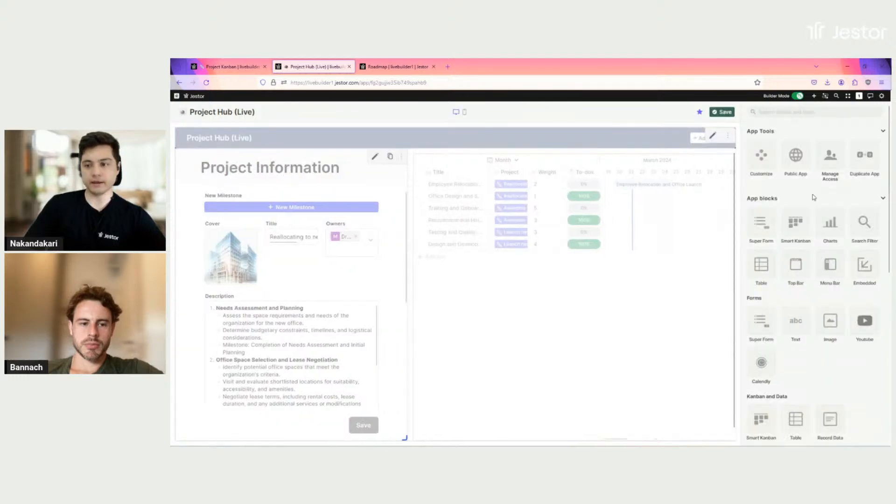
{"action": "left_click", "coordinate": [866, 227]}
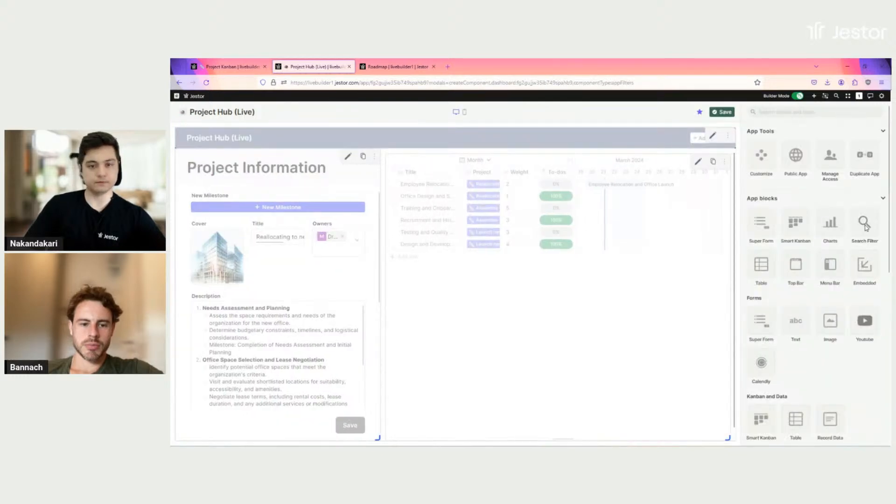
{"action": "left_click", "coordinate": [808, 192]}
{"action": "type", "text": "Filter"}
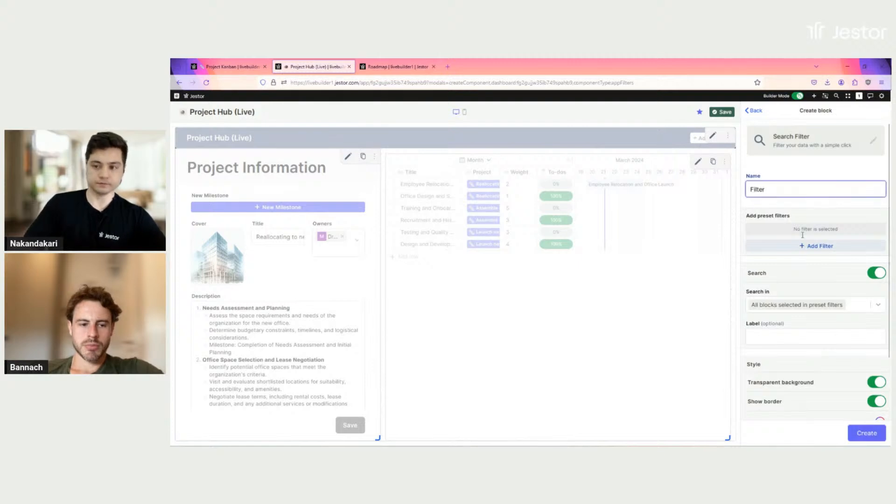
Start a preset filter button named "Project" with a white button color
{"action": "left_click", "coordinate": [818, 246]}
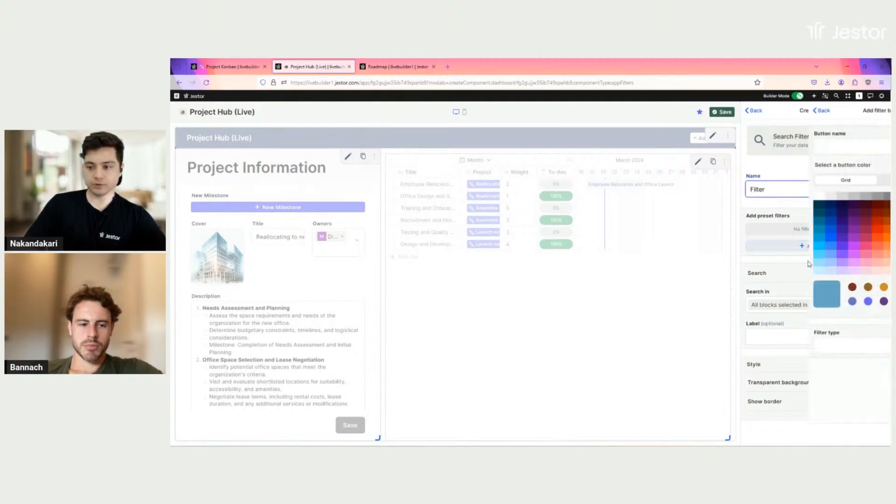
{"action": "left_click", "coordinate": [784, 150]}
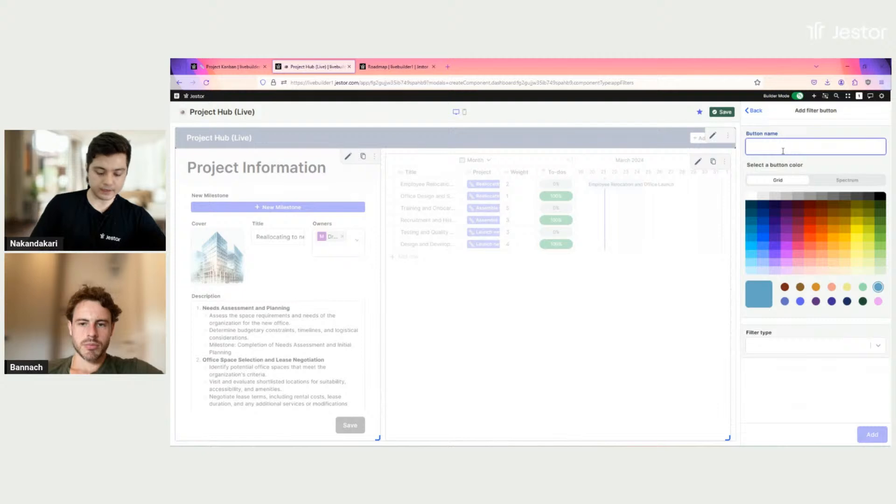
{"action": "left_click", "coordinate": [753, 204]}
{"action": "left_click", "coordinate": [751, 196]}
Set the Project filter button's type to Record ID and its table to Projects
{"action": "left_click", "coordinate": [791, 345]}
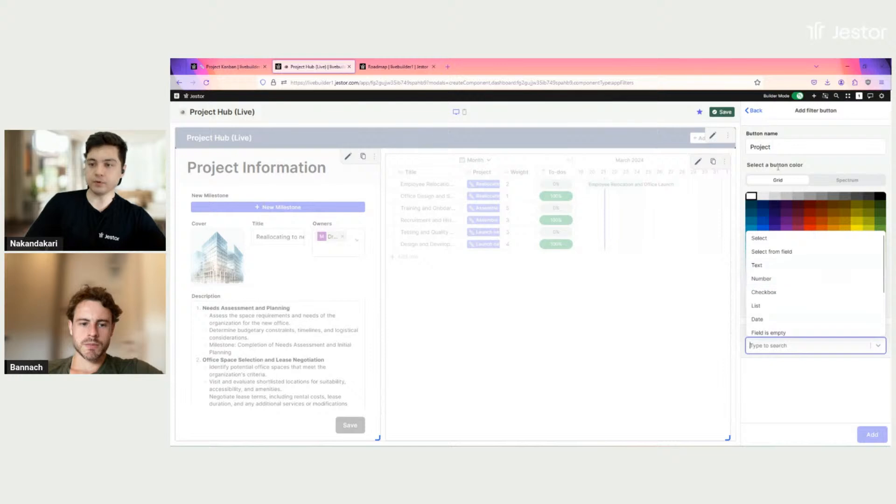
{"action": "scroll", "coordinate": [790, 300], "scroll_direction": "down", "scroll_amount": 3}
{"action": "left_click", "coordinate": [777, 320]}
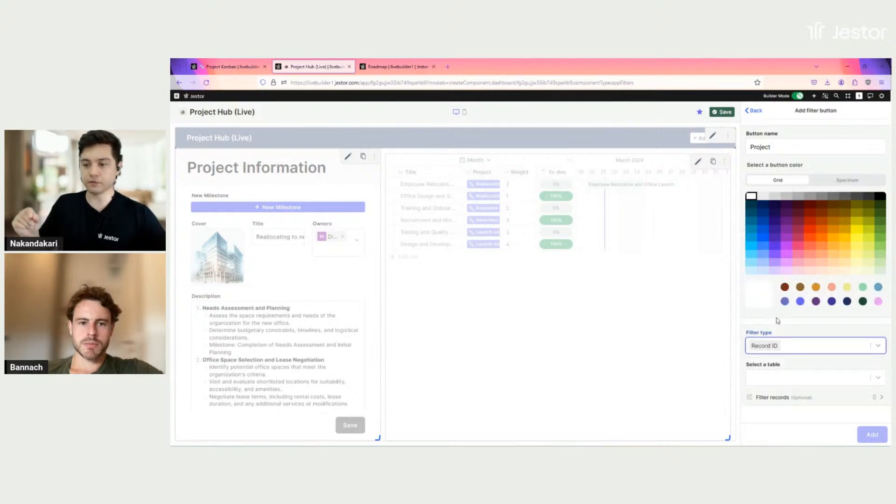
{"action": "left_click", "coordinate": [783, 376]}
{"action": "type", "text": "p"}
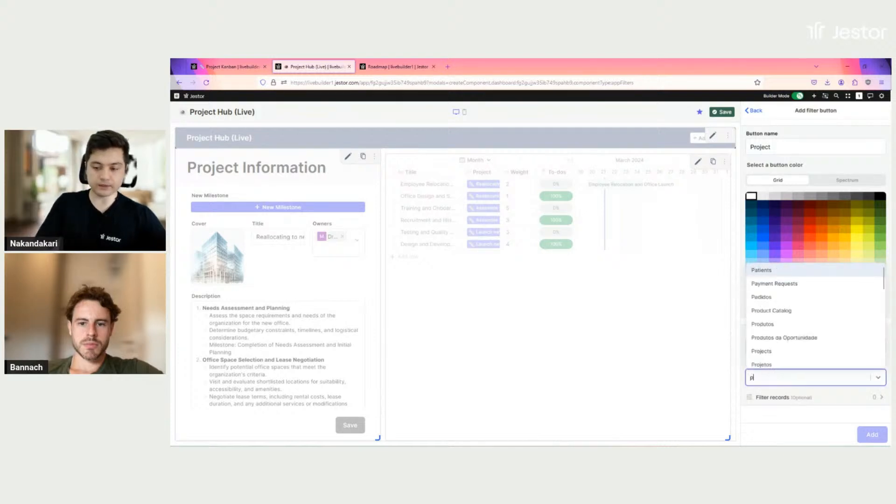
{"action": "type", "text": "roj"}
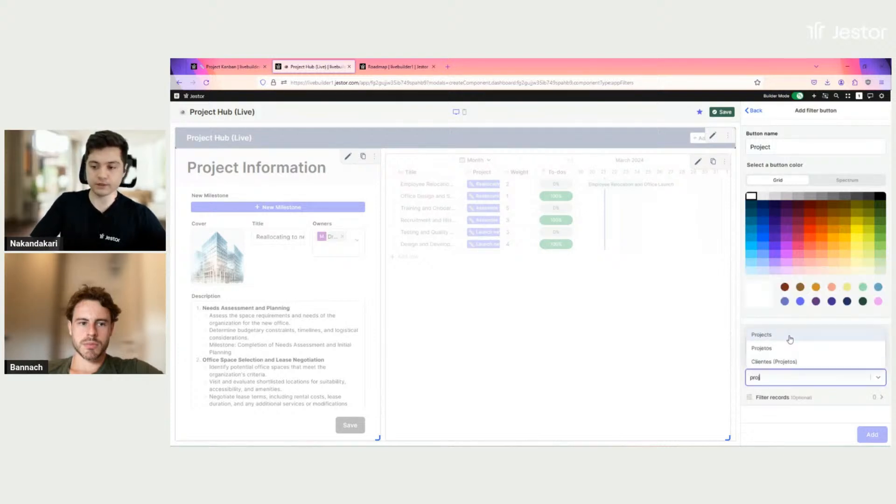
{"action": "left_click", "coordinate": [789, 345]}
{"action": "scroll", "coordinate": [818, 310], "scroll_direction": "down", "scroll_amount": 3}
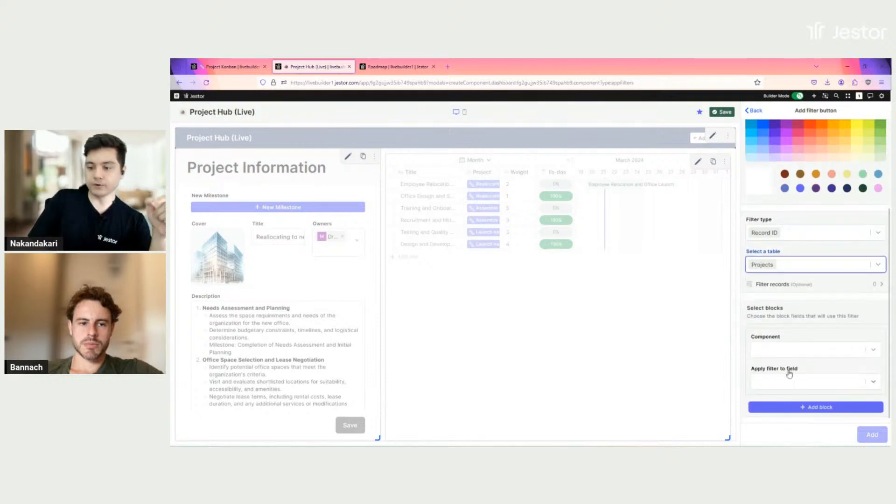
Apply the Project filter to the Project Information form and to the Gantt block's Project field, and add the filter button
{"action": "left_click", "coordinate": [784, 358]}
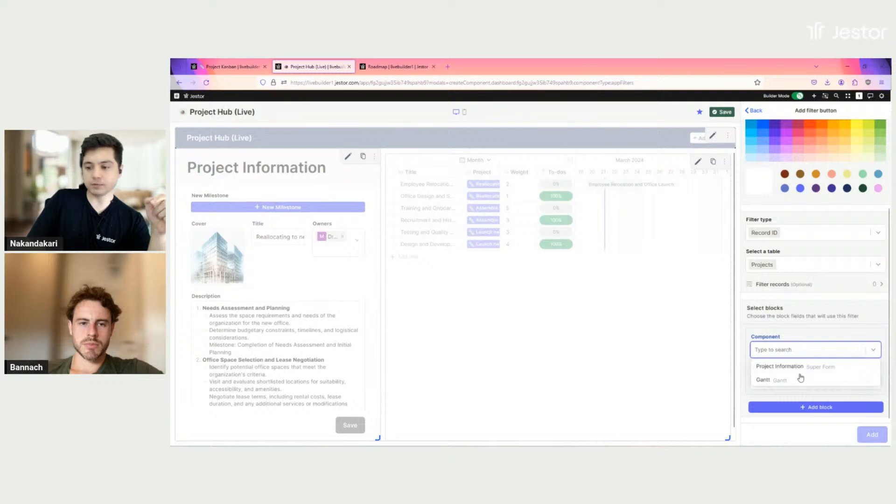
{"action": "left_click", "coordinate": [784, 367]}
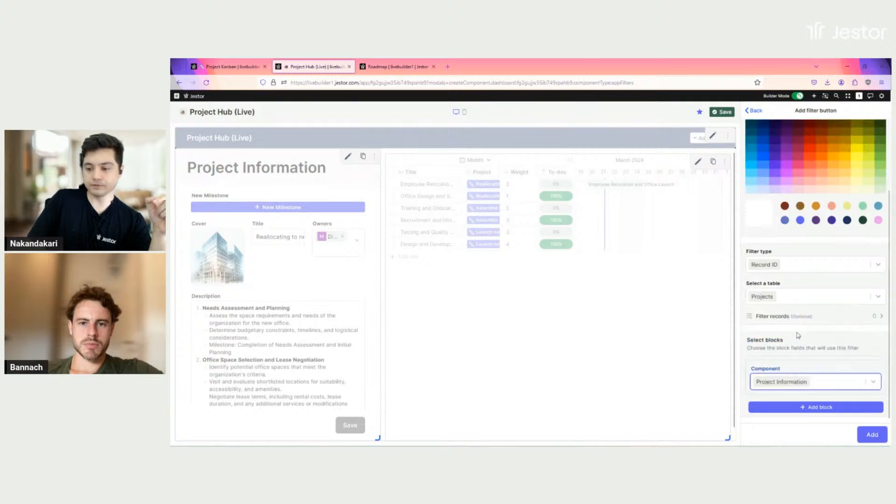
{"action": "left_click", "coordinate": [825, 407]}
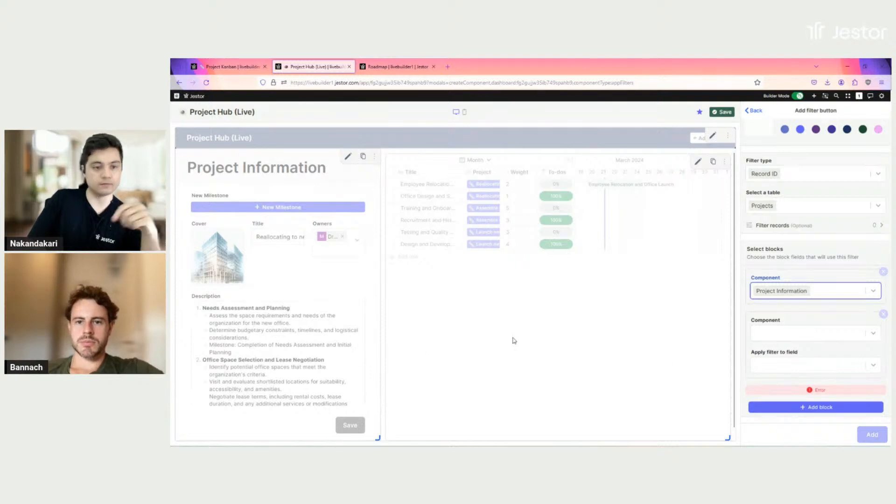
{"action": "left_click", "coordinate": [839, 339]}
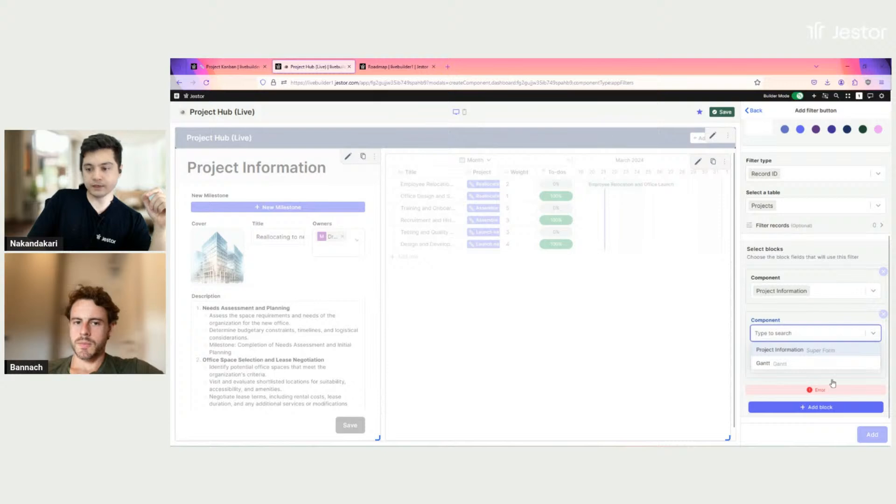
{"action": "left_click", "coordinate": [814, 363]}
{"action": "left_click", "coordinate": [812, 370]}
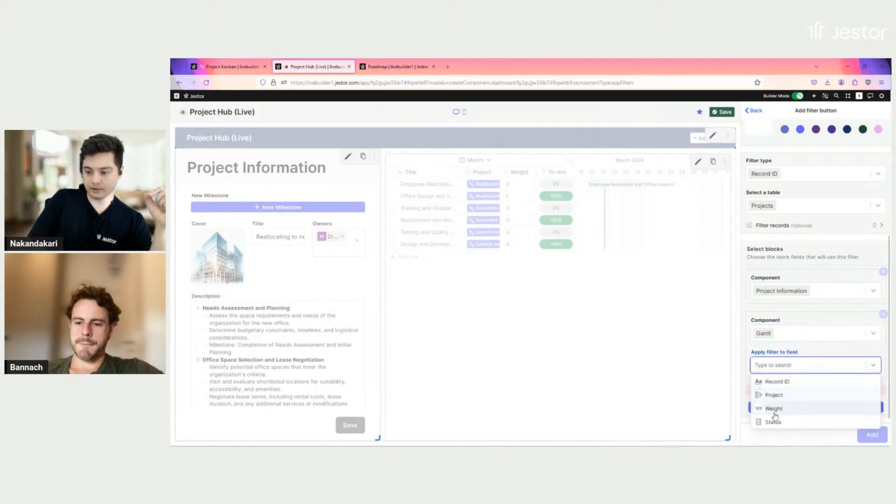
{"action": "left_click", "coordinate": [779, 396]}
{"action": "left_click", "coordinate": [871, 434]}
Turn off the search filter block's border and create the block
{"action": "scroll", "coordinate": [841, 339], "scroll_direction": "down", "scroll_amount": 3}
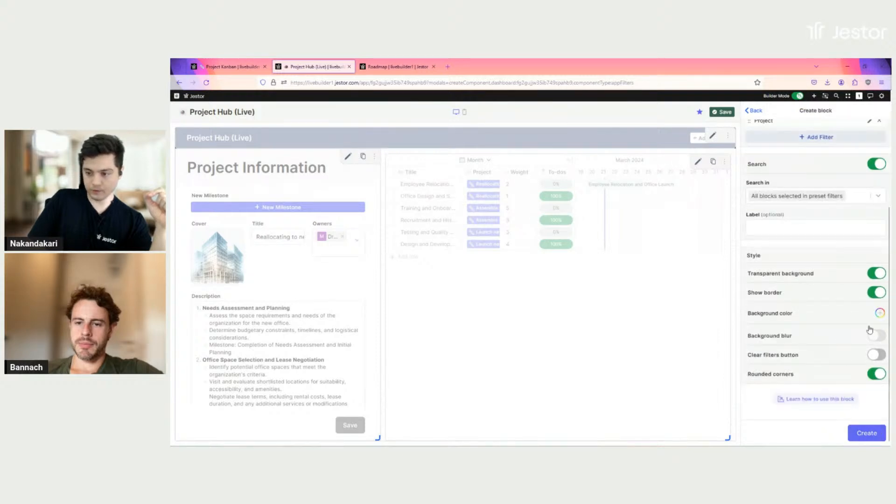
{"action": "left_click", "coordinate": [878, 293]}
{"action": "left_click", "coordinate": [865, 432]}
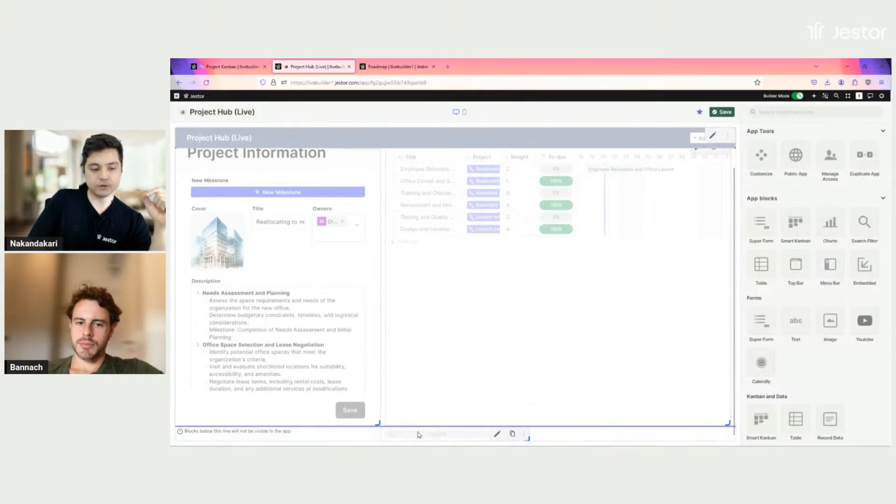
Set the title bar's search filter to Filter, saving both the block and the app
{"action": "left_click", "coordinate": [713, 138]}
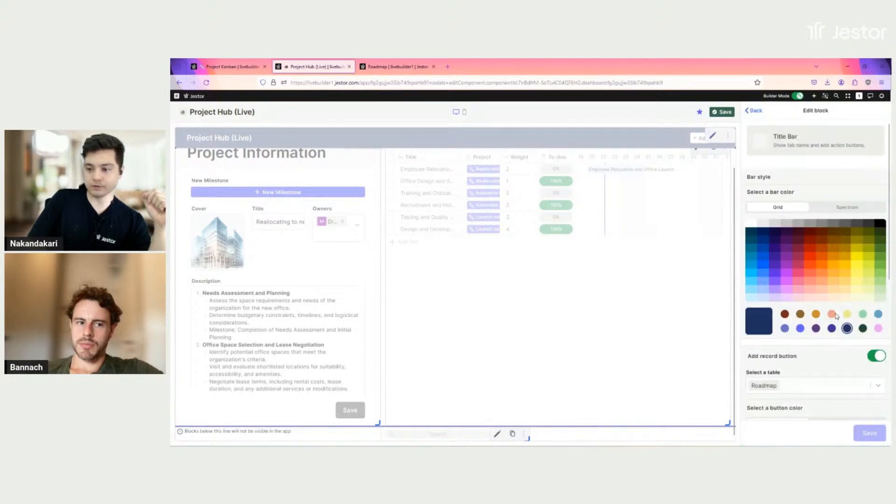
{"action": "scroll", "coordinate": [850, 299], "scroll_direction": "down", "scroll_amount": 3}
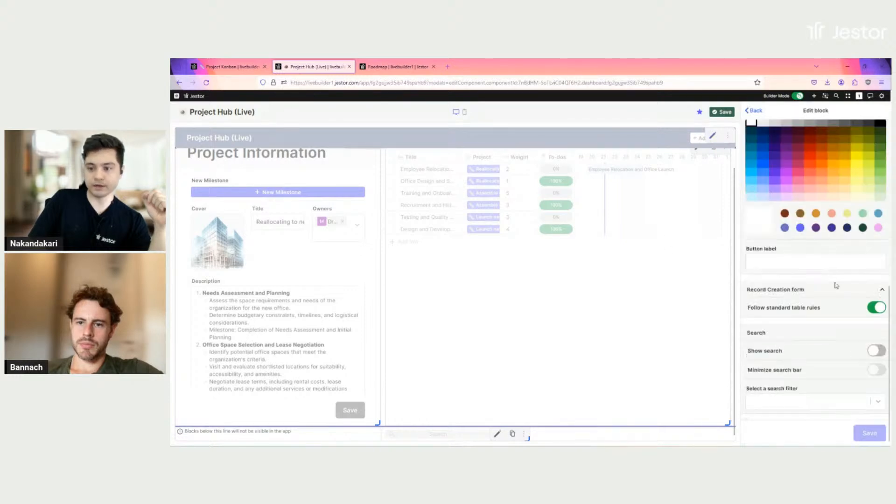
{"action": "left_click", "coordinate": [849, 407]}
{"action": "left_click", "coordinate": [793, 422]}
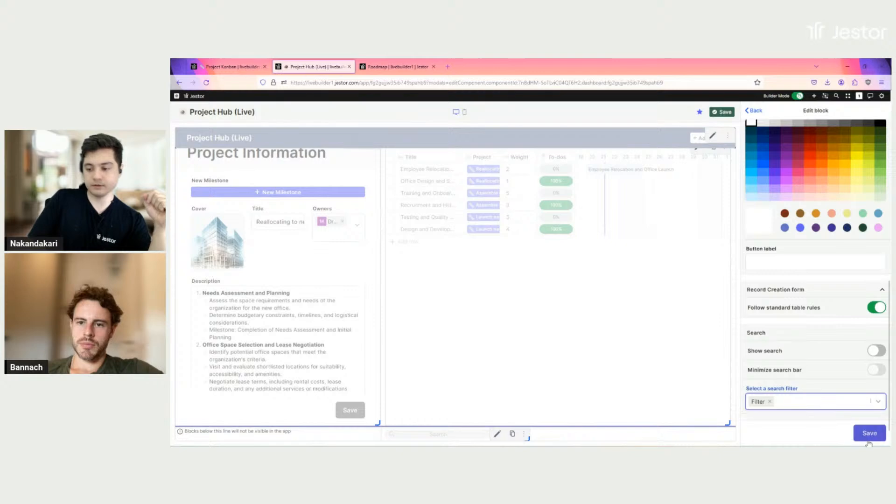
{"action": "left_click", "coordinate": [868, 439]}
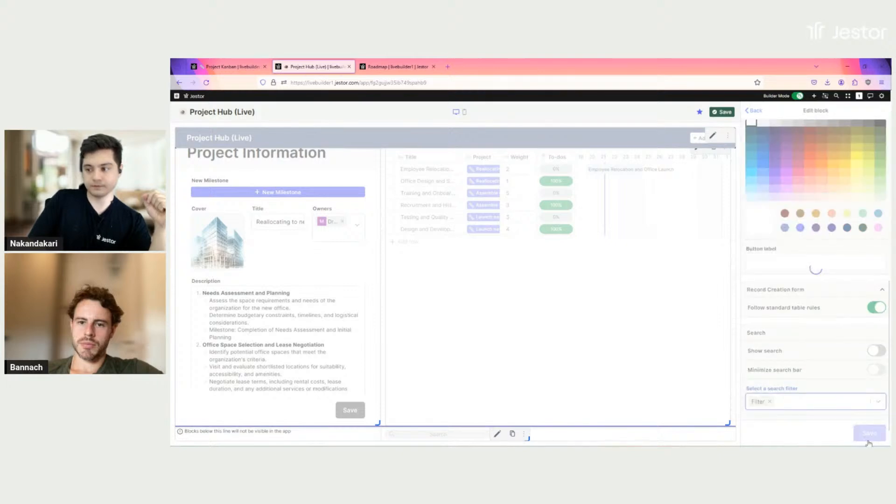
{"action": "left_click", "coordinate": [725, 113]}
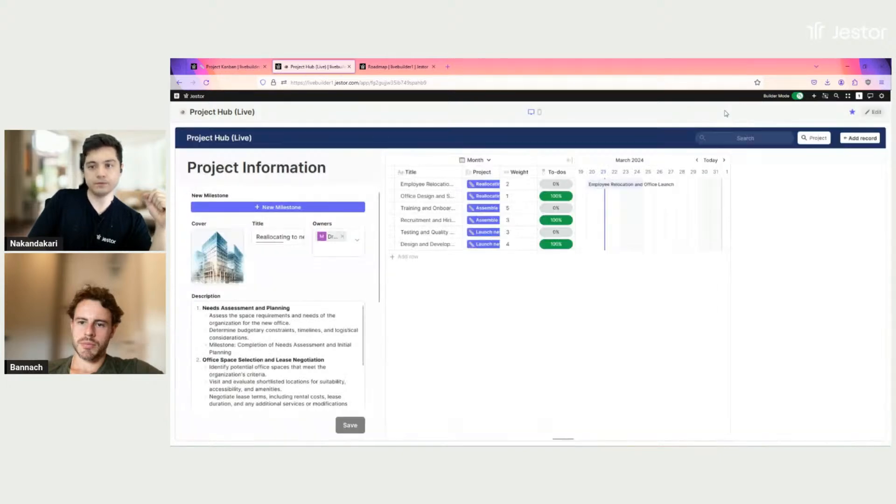
Filter the hub by the "Assemble Compliance team" project
{"action": "left_click", "coordinate": [827, 140]}
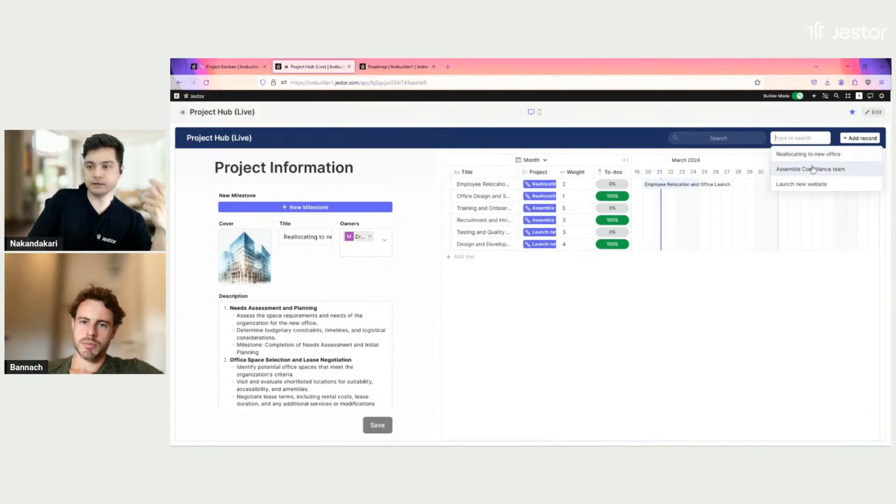
{"action": "left_click", "coordinate": [814, 171]}
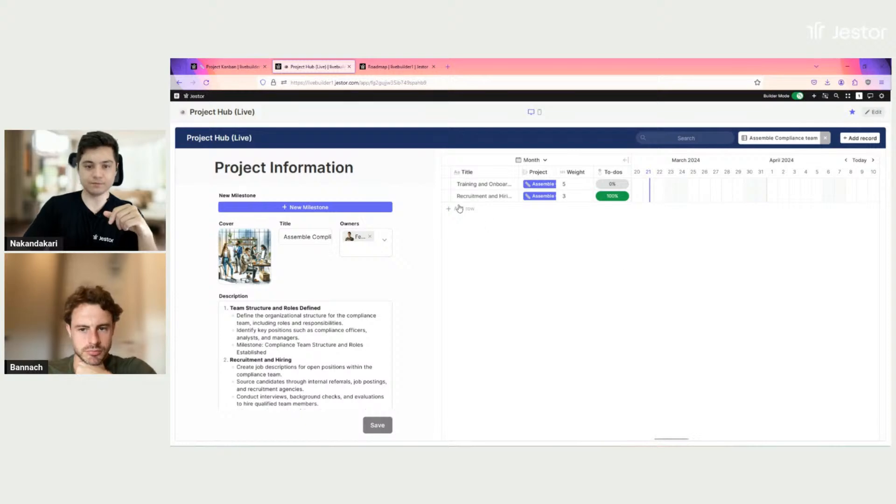
View the Training and Onboarding milestone's record and the title bar's new-record form, closing both without edits
{"action": "left_click", "coordinate": [448, 188]}
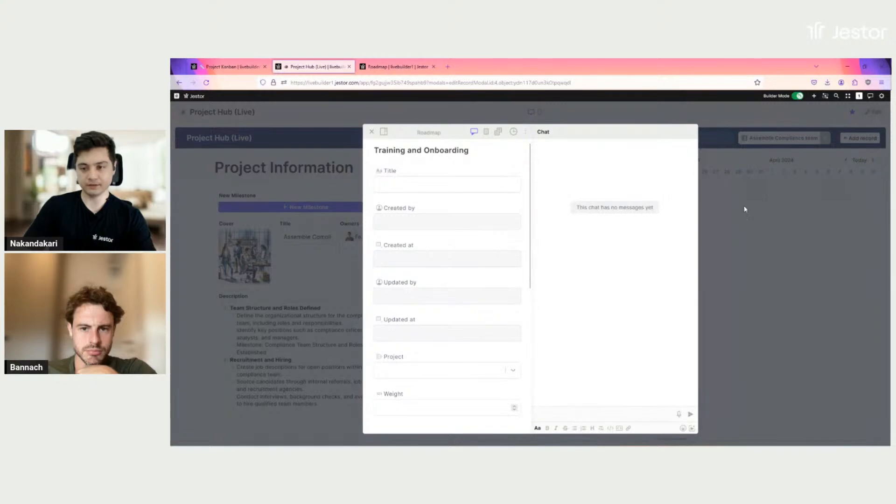
{"action": "left_click", "coordinate": [864, 142]}
{"action": "left_click", "coordinate": [859, 139]}
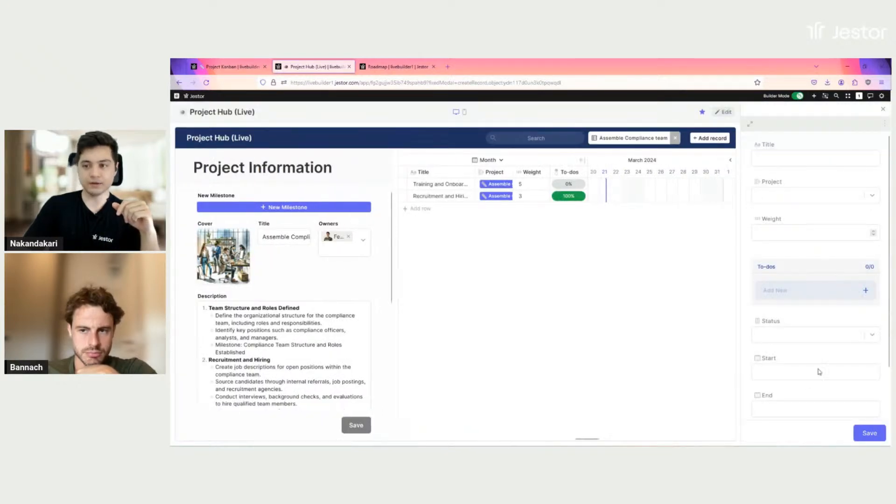
{"action": "left_click", "coordinate": [883, 110]}
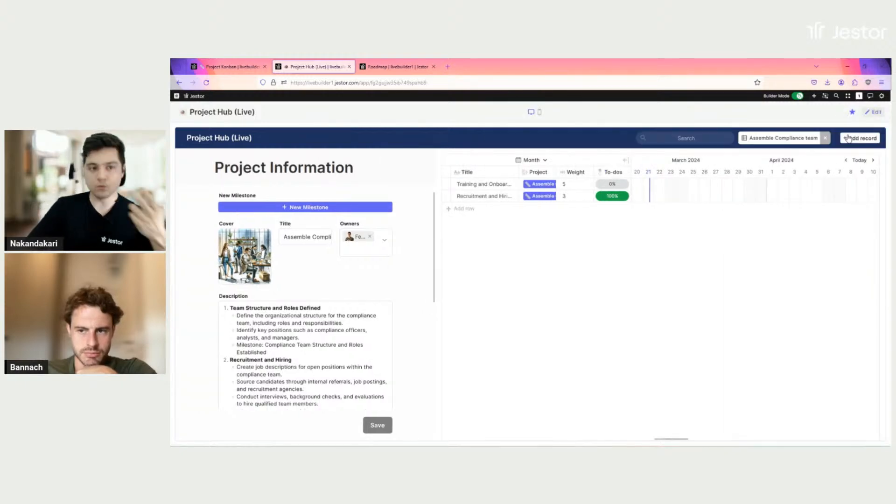
Create a new blank app and title it "Super Forms Milestones"
{"action": "left_click", "coordinate": [814, 96]}
{"action": "left_click", "coordinate": [857, 143]}
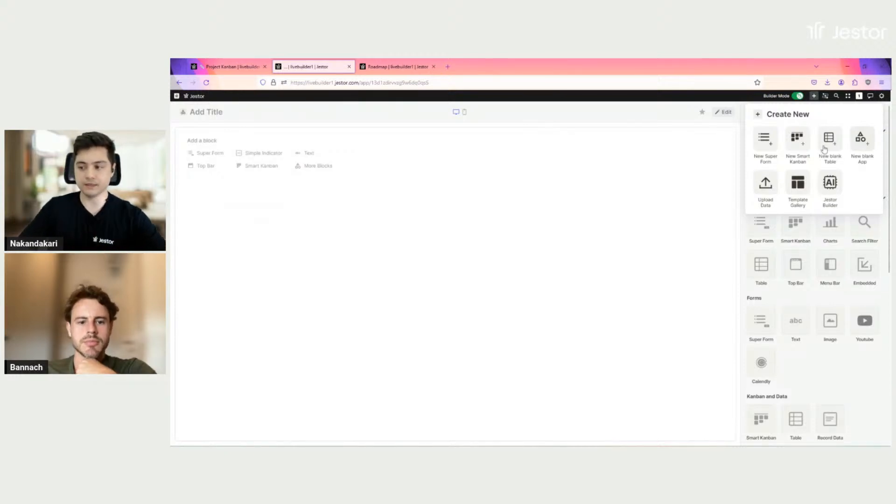
{"action": "left_click", "coordinate": [214, 116]}
{"action": "type", "text": "Supe"}
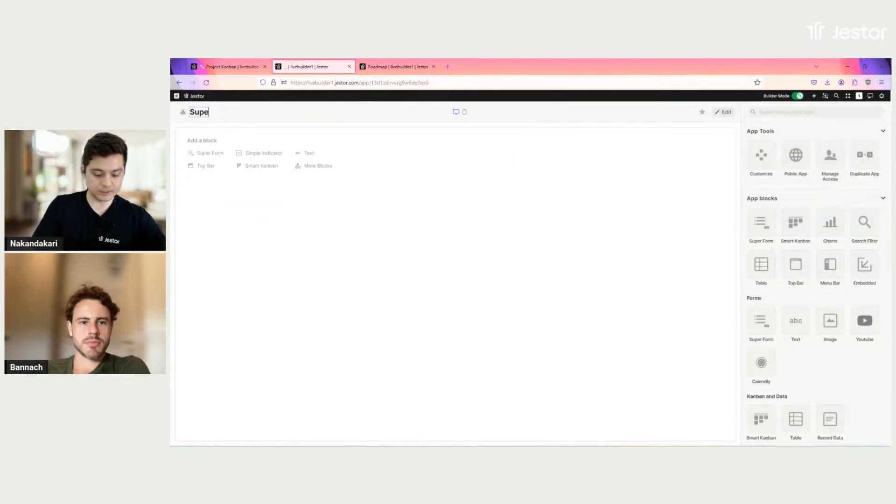
{"action": "type", "text": "r Forms"}
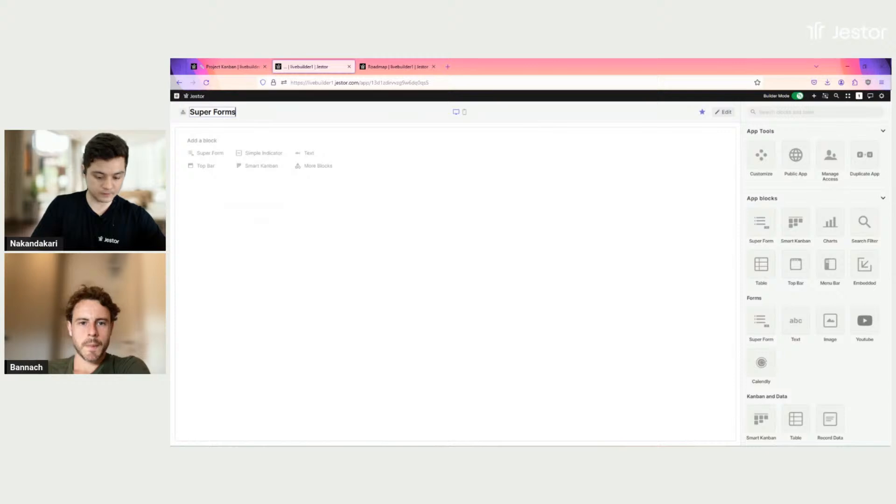
{"action": "type", "text": " Milestones"}
{"action": "key", "text": "Return"}
Add a Super Form block titled "New Milestone" and overwrite its sample description
{"action": "left_click", "coordinate": [210, 153]}
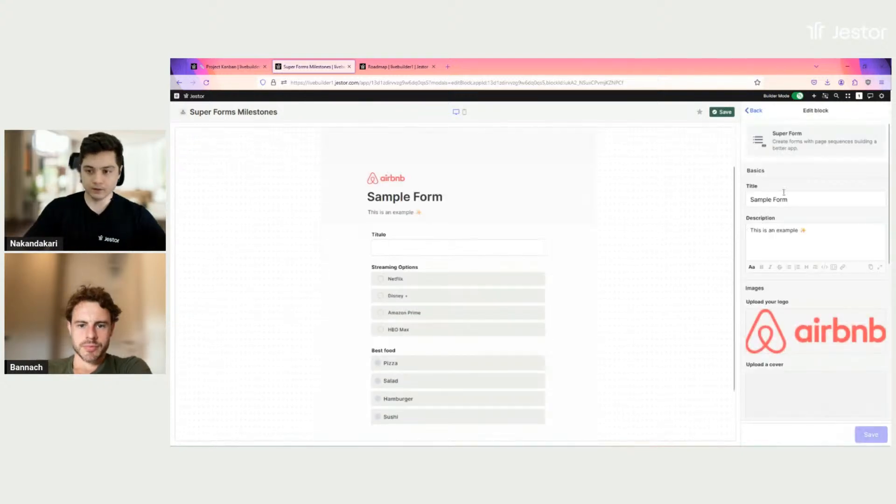
{"action": "triple_click", "coordinate": [782, 199]}
{"action": "type", "text": "New Milestone"}
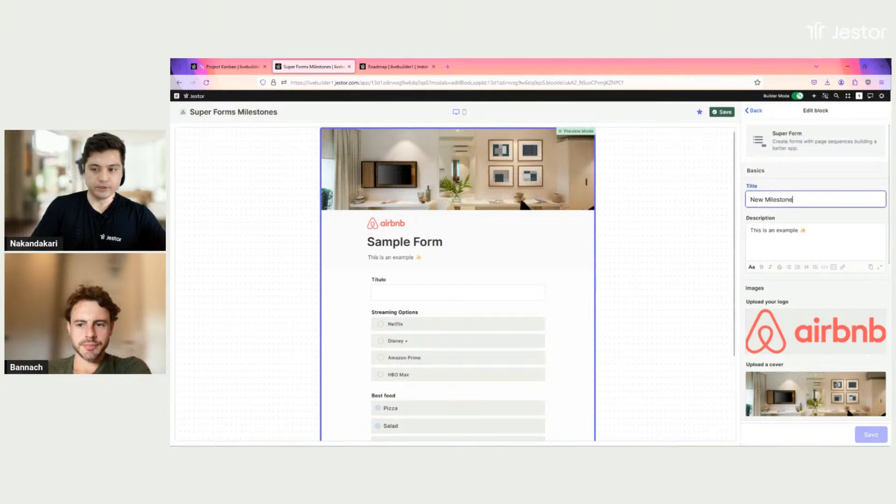
{"action": "triple_click", "coordinate": [854, 236]}
{"action": "type", "text": "="}
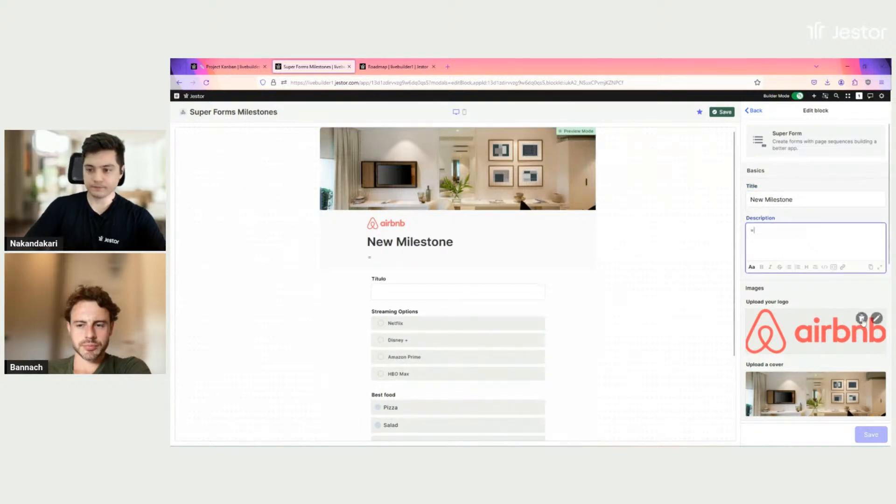
Remove the form's sample logo and cover image
{"action": "scroll", "coordinate": [851, 292], "scroll_direction": "down", "scroll_amount": 1}
{"action": "left_click", "coordinate": [862, 275]}
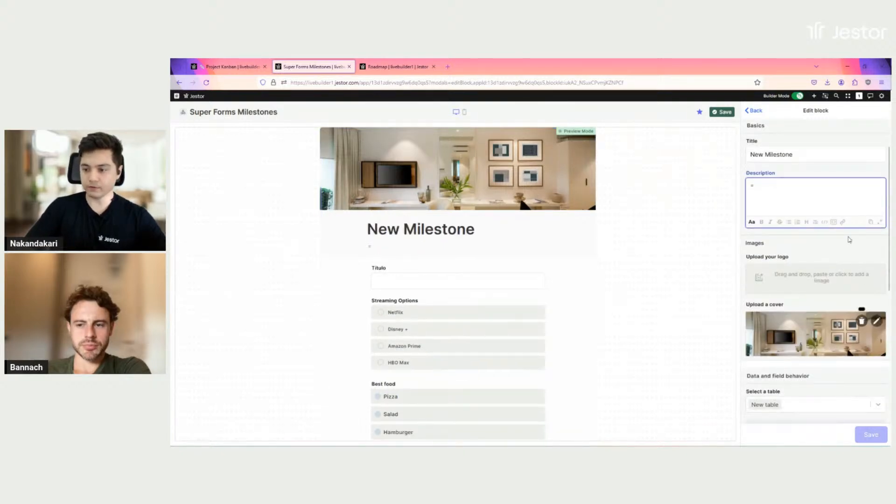
{"action": "left_click", "coordinate": [862, 321]}
Set the form's data table to Roadmap
{"action": "scroll", "coordinate": [801, 303], "scroll_direction": "down", "scroll_amount": 2}
{"action": "left_click", "coordinate": [811, 301]}
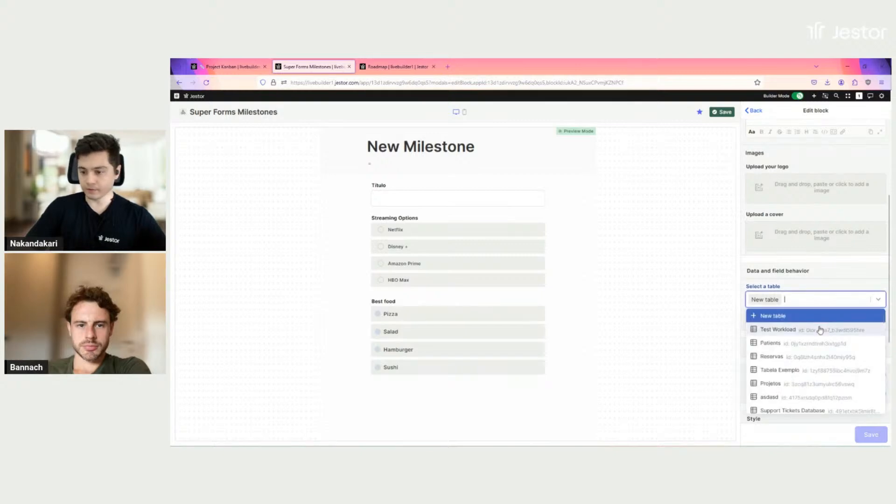
{"action": "type", "text": "o"}
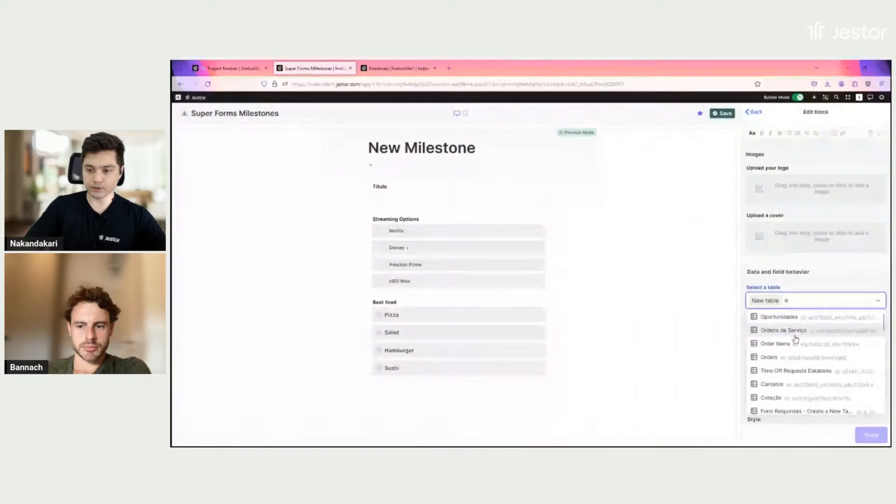
{"action": "type", "text": "ad"}
{"action": "left_click", "coordinate": [793, 317]}
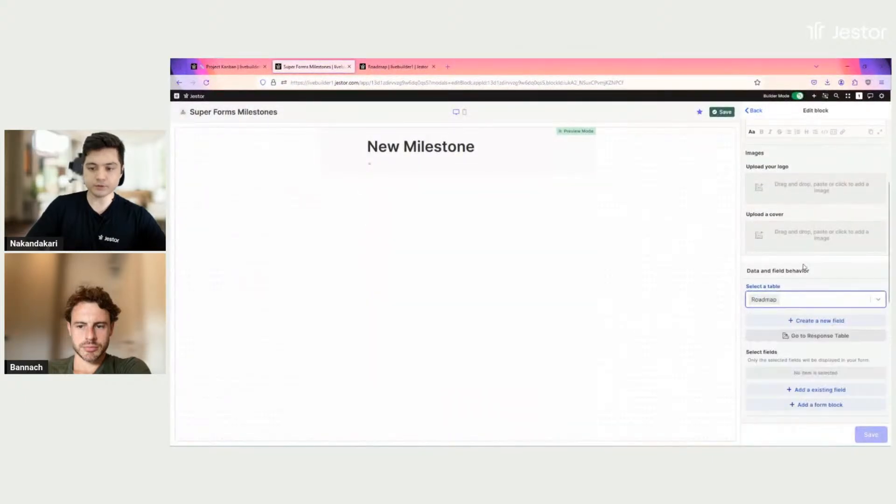
{"action": "scroll", "coordinate": [817, 266], "scroll_direction": "down", "scroll_amount": 2}
Clear the leftover character from the form's description
{"action": "scroll", "coordinate": [809, 299], "scroll_direction": "up", "scroll_amount": 4}
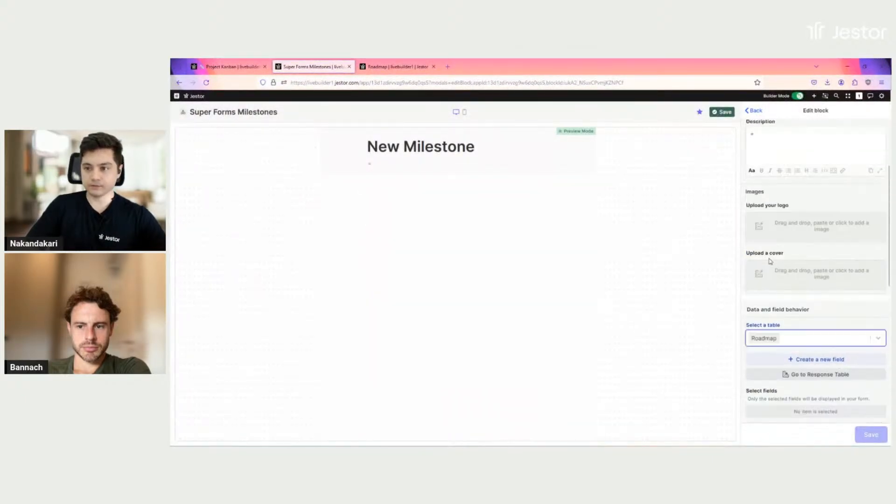
{"action": "left_click", "coordinate": [773, 195]}
{"action": "key", "text": "BackSpace"}
Add the existing Roadmap fields Title, Project, Weight and To-dos to the New Milestone form
{"action": "scroll", "coordinate": [810, 297], "scroll_direction": "down", "scroll_amount": 4}
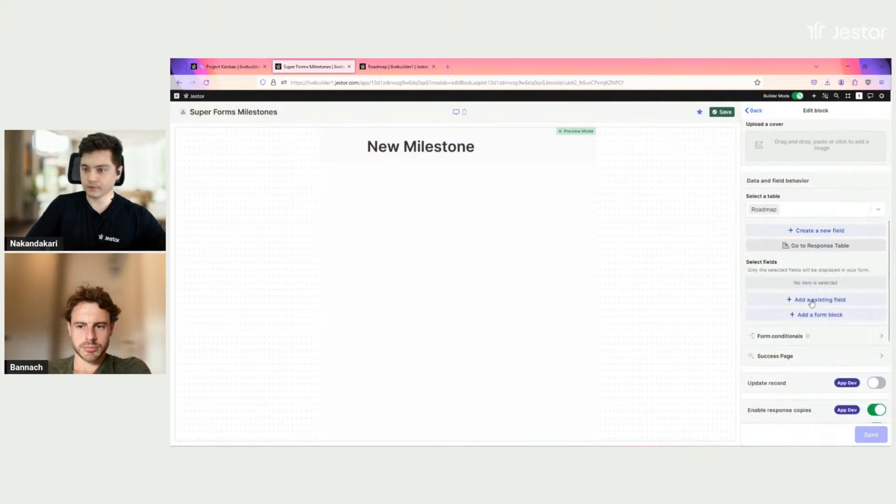
{"action": "left_click", "coordinate": [799, 314]}
{"action": "left_click", "coordinate": [784, 316]}
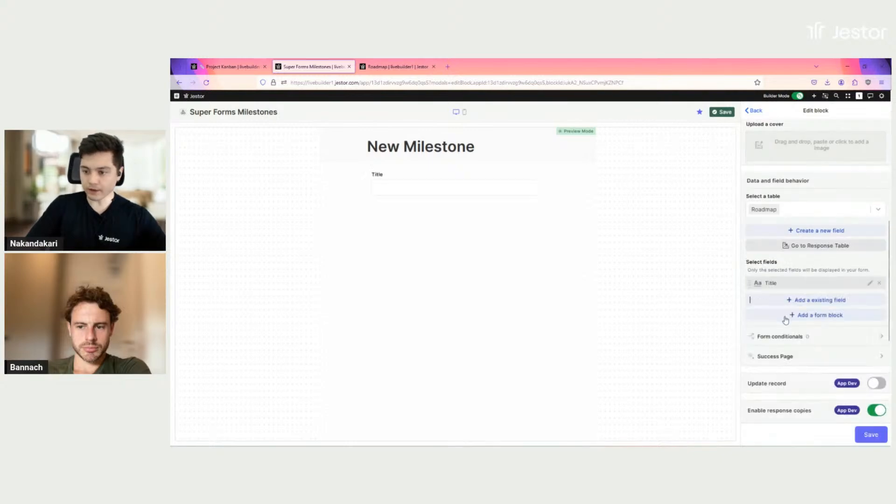
{"action": "left_click", "coordinate": [800, 305]}
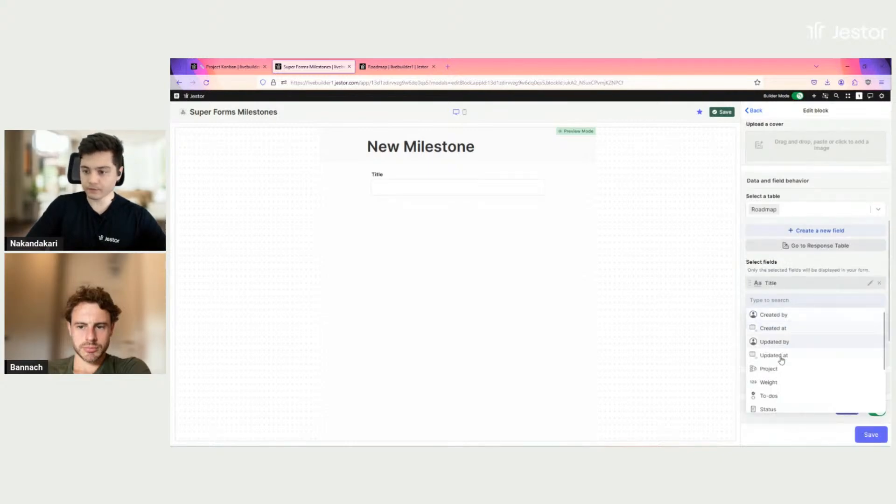
{"action": "left_click", "coordinate": [784, 367]}
{"action": "left_click", "coordinate": [788, 320]}
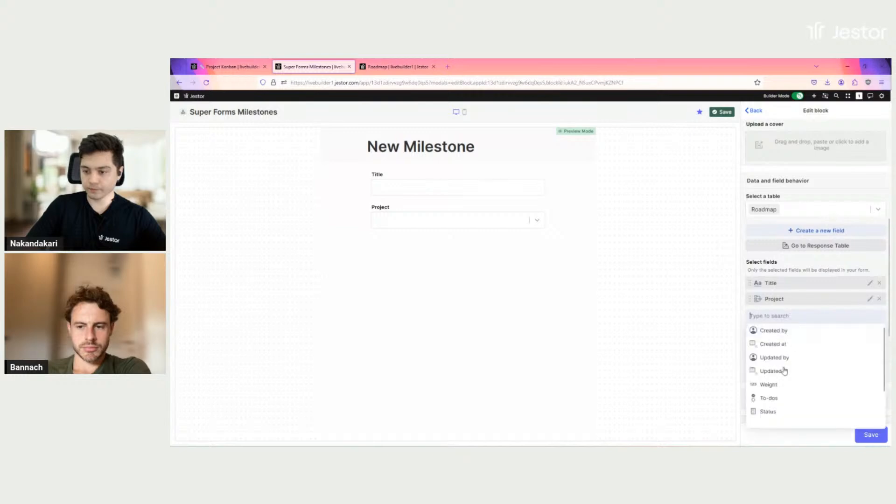
{"action": "left_click", "coordinate": [777, 387]}
{"action": "left_click", "coordinate": [810, 330]}
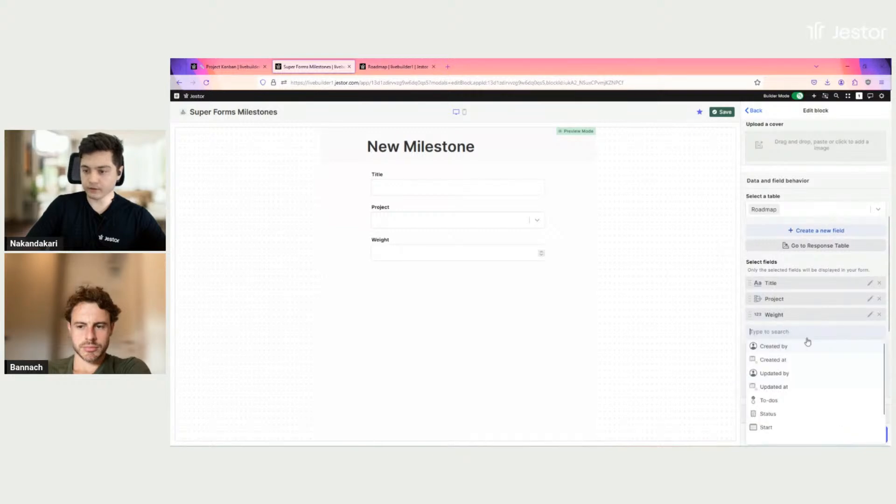
{"action": "left_click", "coordinate": [781, 404]}
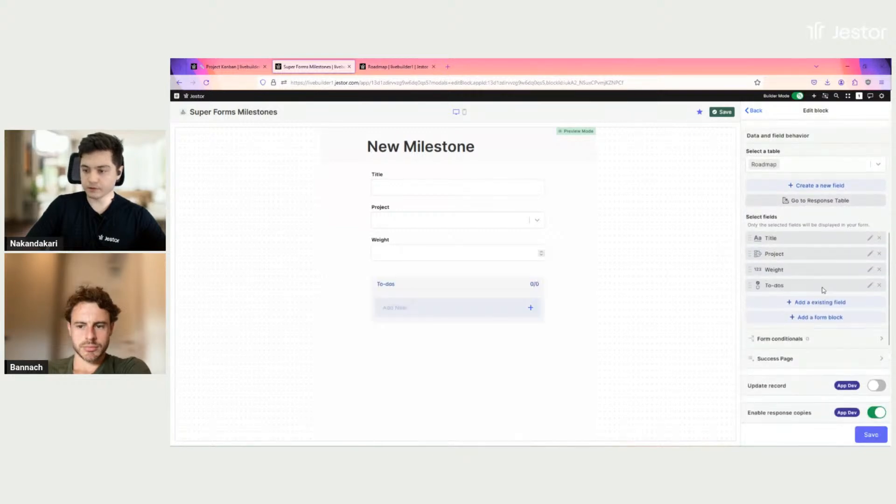
Add the existing fields Start, End and Owners to the form after To-dos
{"action": "left_click", "coordinate": [816, 302]}
{"action": "scroll", "coordinate": [792, 363], "scroll_direction": "down", "scroll_amount": 1}
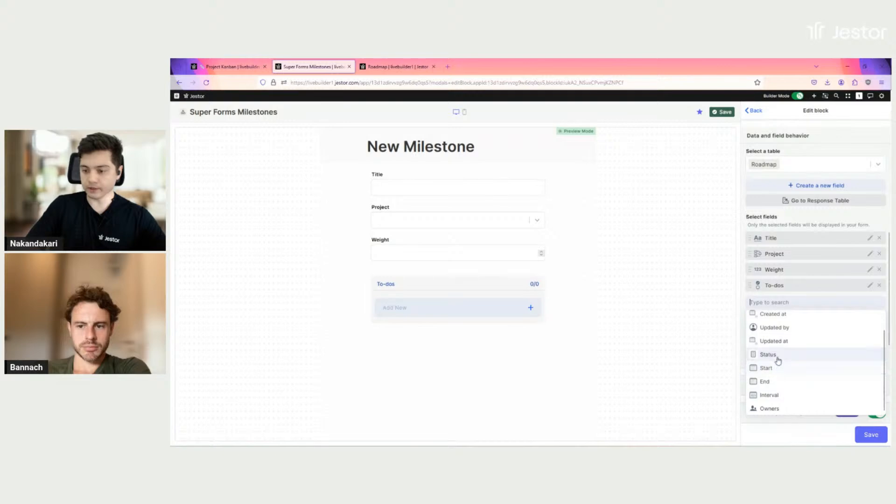
{"action": "left_click", "coordinate": [779, 369]}
{"action": "left_click", "coordinate": [802, 316]}
{"action": "left_click", "coordinate": [768, 404]}
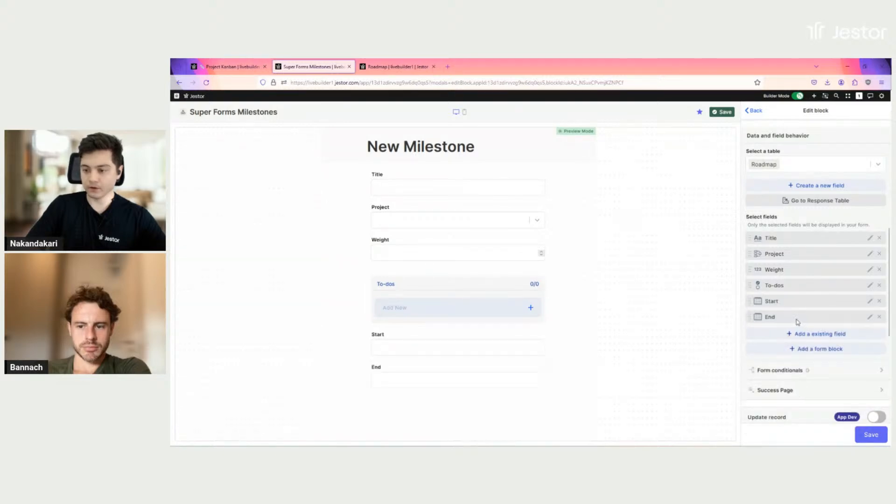
{"action": "left_click", "coordinate": [799, 339]}
{"action": "left_click", "coordinate": [772, 428]}
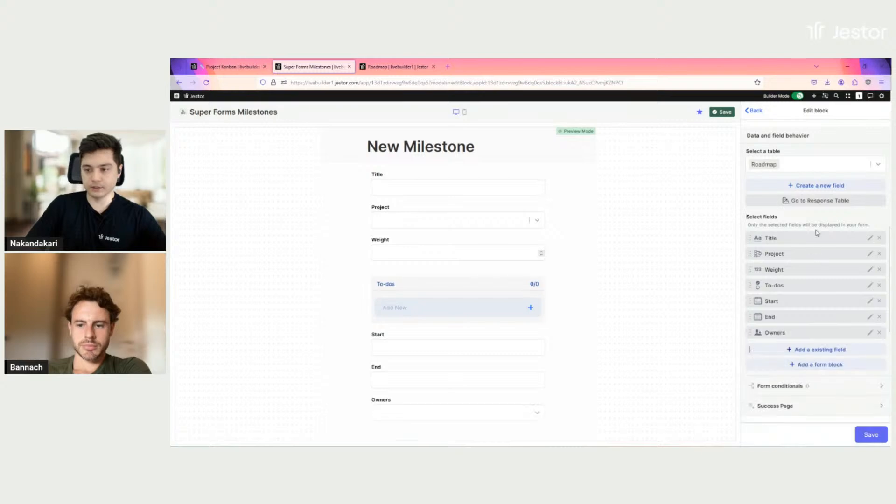
Add an Inline form block and arrange it around Start and End so the two date fields share one row
{"action": "left_click", "coordinate": [825, 368]}
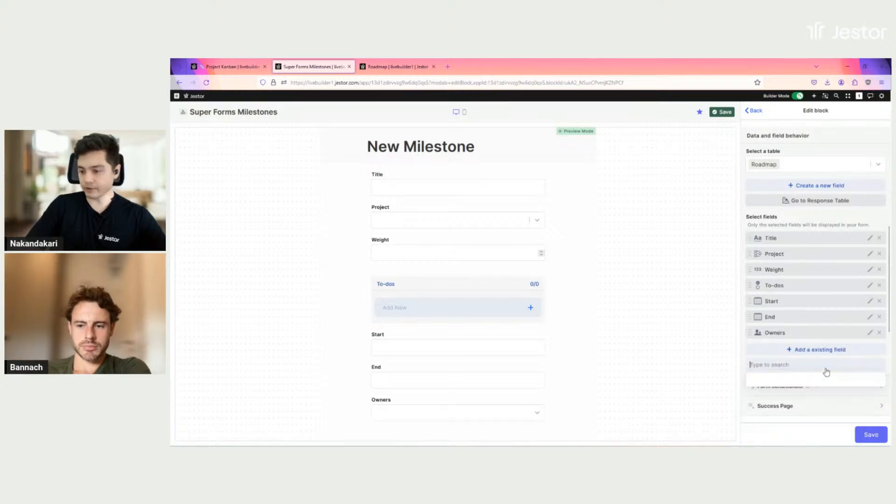
{"action": "left_click", "coordinate": [770, 313]}
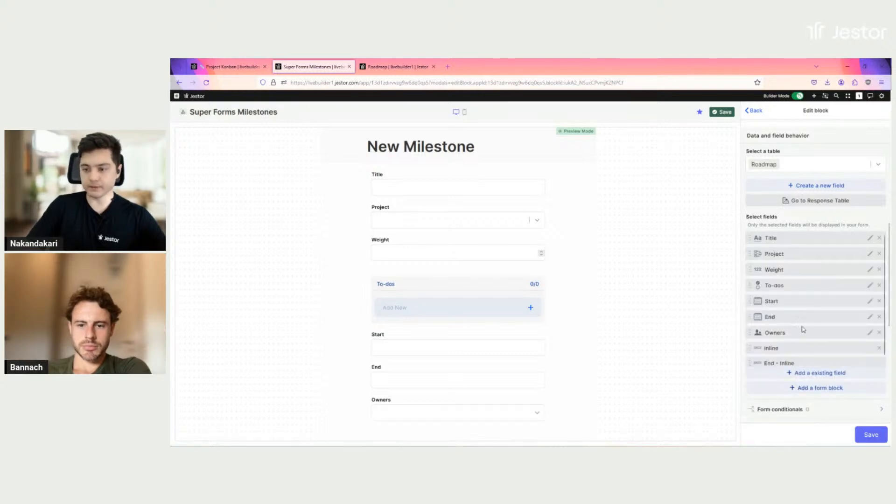
{"action": "left_click_drag", "start_coordinate": [804, 349], "coordinate": [801, 255]}
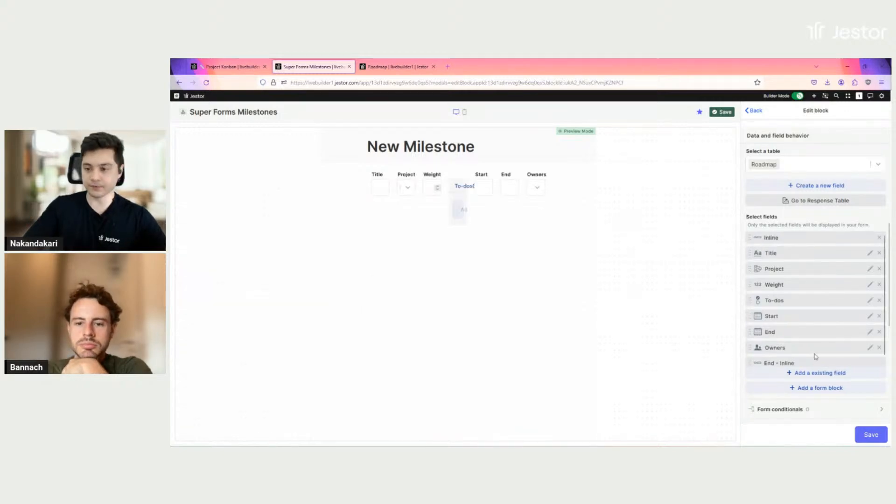
{"action": "scroll", "coordinate": [805, 354], "scroll_direction": "down", "scroll_amount": 1}
{"action": "mouse_move", "coordinate": [806, 356]}
{"action": "left_mouse_down"}
{"action": "mouse_move", "coordinate": [808, 280]}
{"action": "mouse_move", "coordinate": [799, 341]}
{"action": "left_mouse_up"}
{"action": "scroll", "coordinate": [796, 249], "scroll_direction": "up", "scroll_amount": 1}
{"action": "mouse_move", "coordinate": [799, 309]}
{"action": "left_mouse_down"}
{"action": "mouse_move", "coordinate": [799, 322]}
{"action": "mouse_move", "coordinate": [799, 307]}
{"action": "left_mouse_up"}
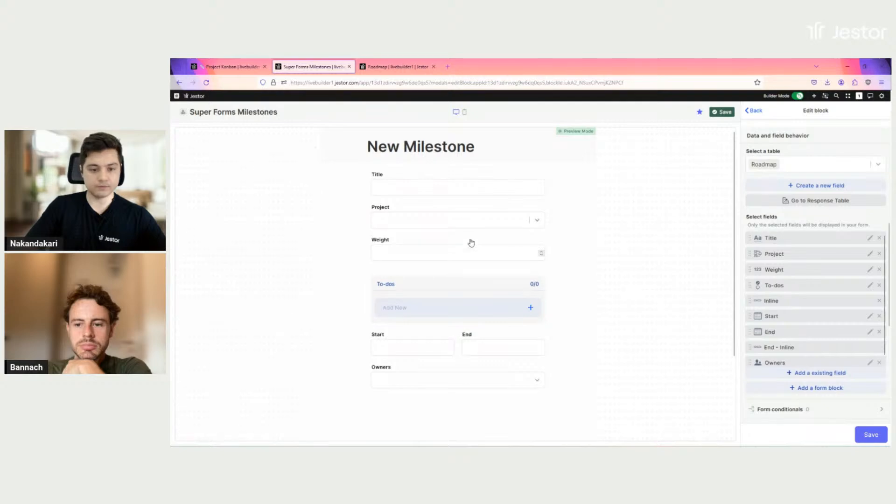
Move the To-dos field to the end of the form, below Owners
{"action": "scroll", "coordinate": [464, 222], "scroll_direction": "down", "scroll_amount": 3}
{"action": "scroll", "coordinate": [480, 290], "scroll_direction": "up", "scroll_amount": 3}
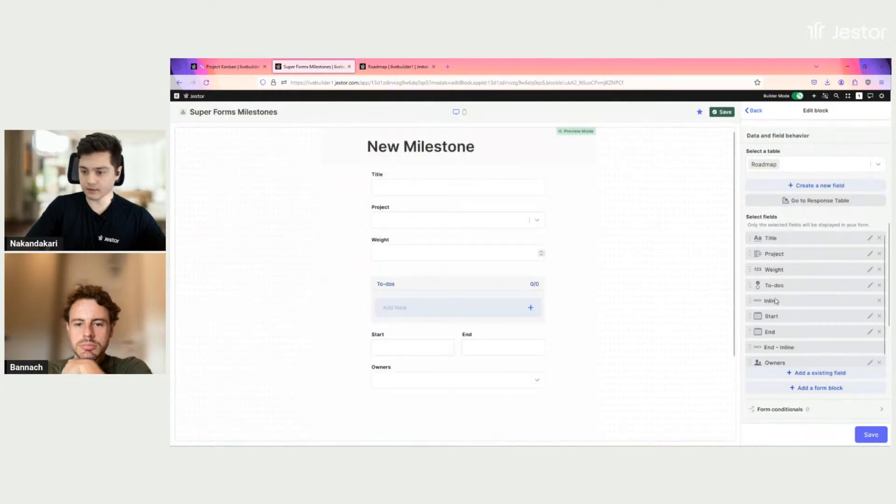
{"action": "left_click_drag", "start_coordinate": [775, 285], "coordinate": [776, 359]}
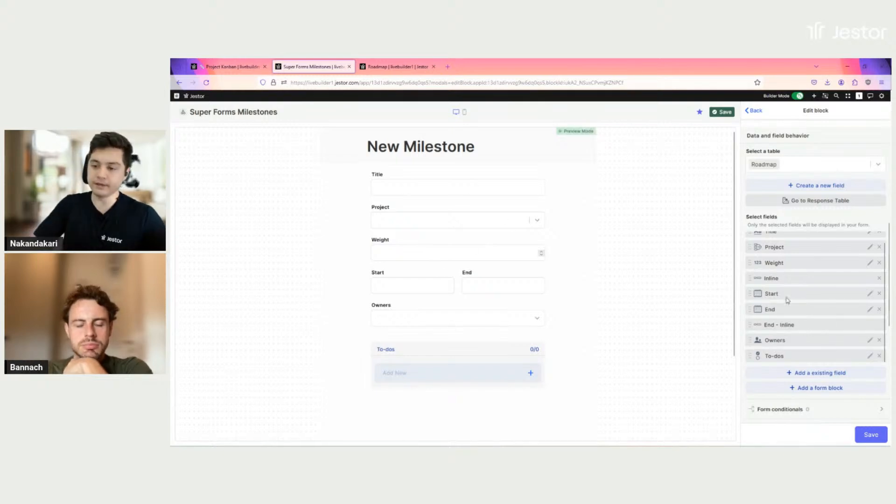
Give the form's Weight field a predefined value of 1 and save the field settings
{"action": "left_click", "coordinate": [869, 264]}
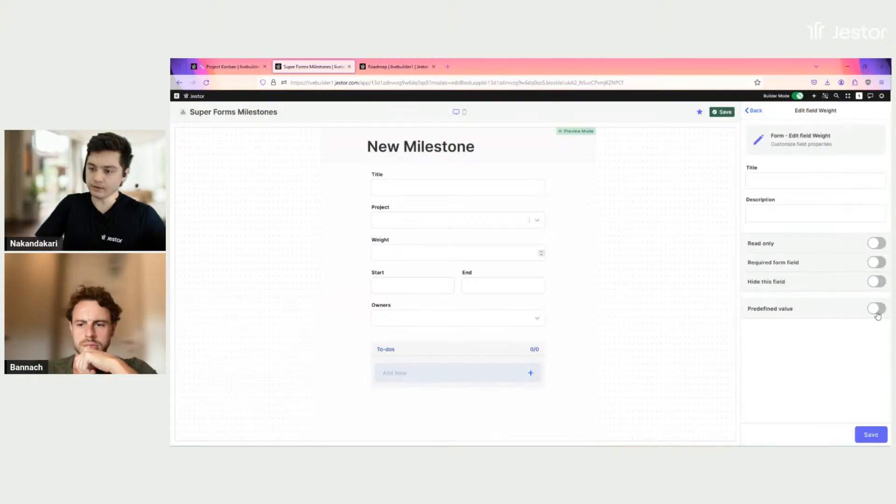
{"action": "left_click", "coordinate": [880, 310]}
{"action": "left_click", "coordinate": [784, 344]}
{"action": "type", "text": "1"}
{"action": "left_click", "coordinate": [864, 438]}
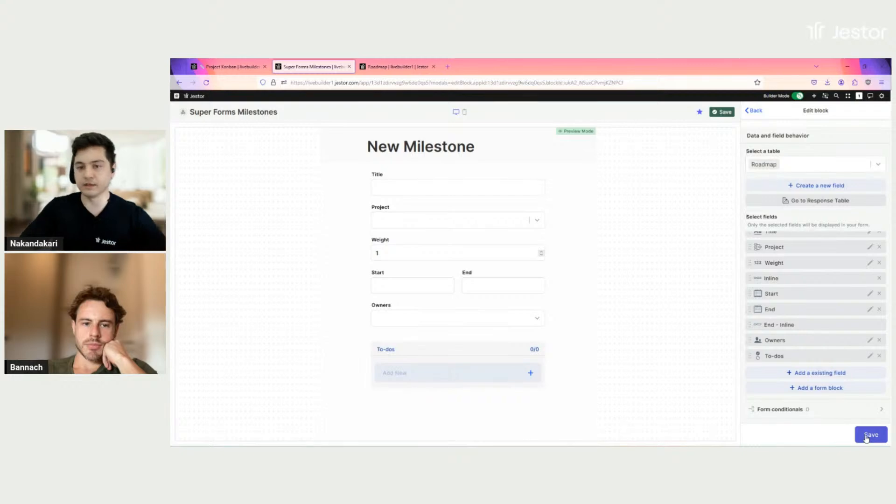
Set the form's title background color to white and save the form block
{"action": "scroll", "coordinate": [771, 303], "scroll_direction": "up", "scroll_amount": 1}
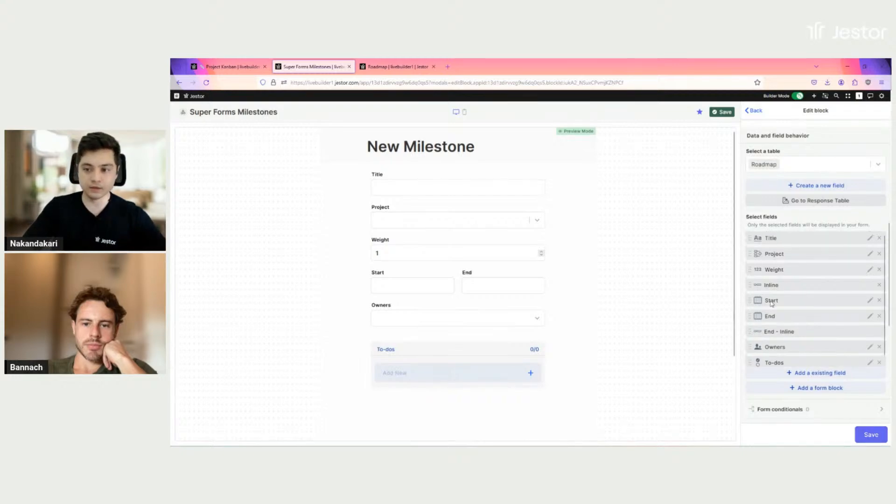
{"action": "scroll", "coordinate": [748, 212], "scroll_direction": "down", "scroll_amount": 5}
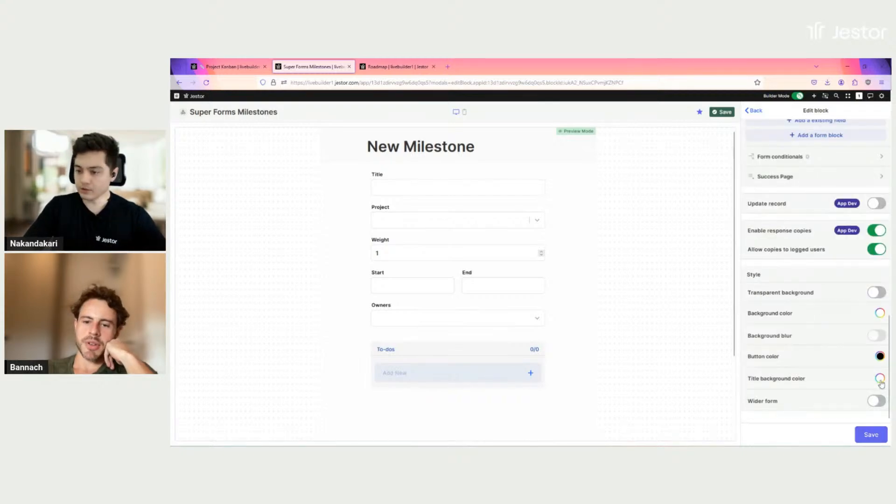
{"action": "left_click", "coordinate": [776, 378]}
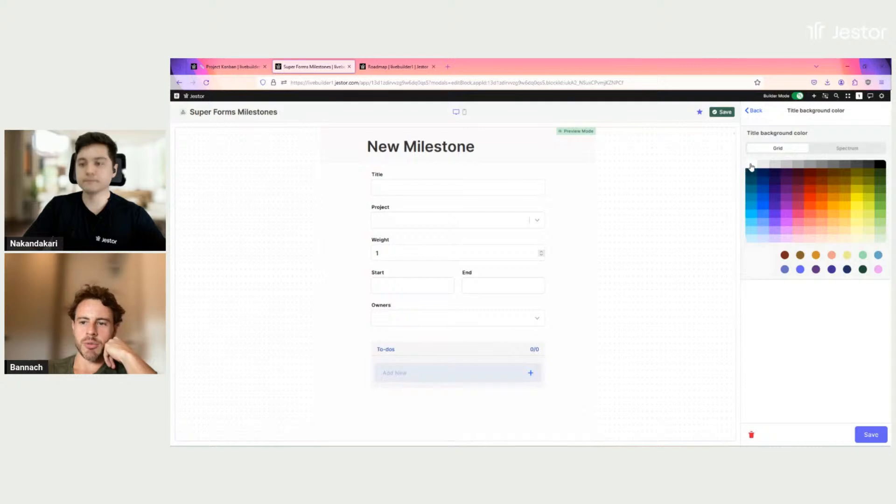
{"action": "left_click", "coordinate": [876, 440]}
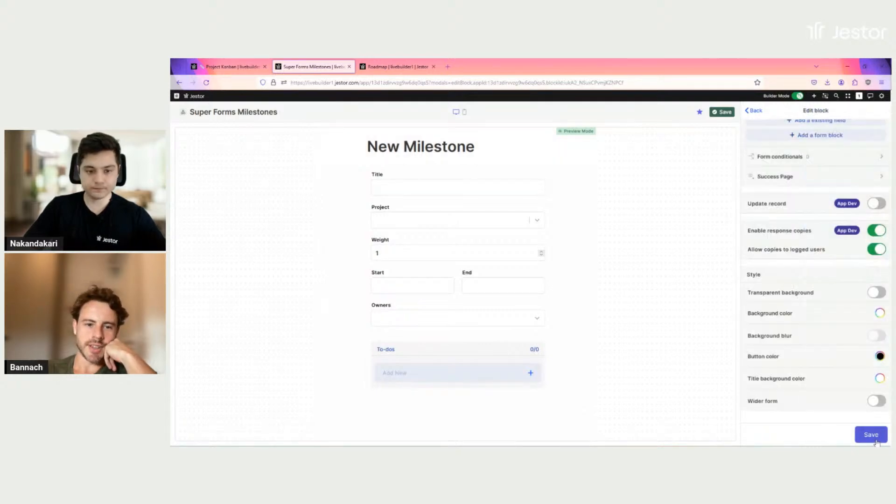
{"action": "scroll", "coordinate": [509, 298], "scroll_direction": "down", "scroll_amount": 2}
{"action": "scroll", "coordinate": [510, 297], "scroll_direction": "up", "scroll_amount": 2}
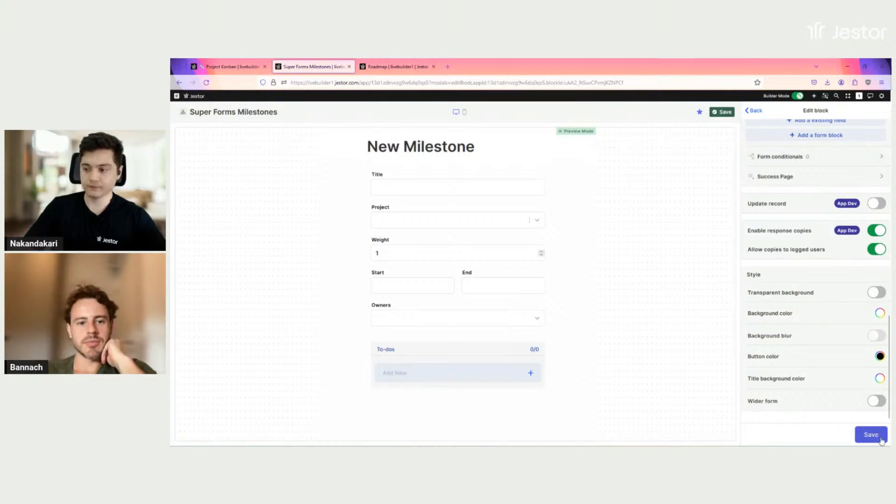
{"action": "left_click", "coordinate": [881, 440]}
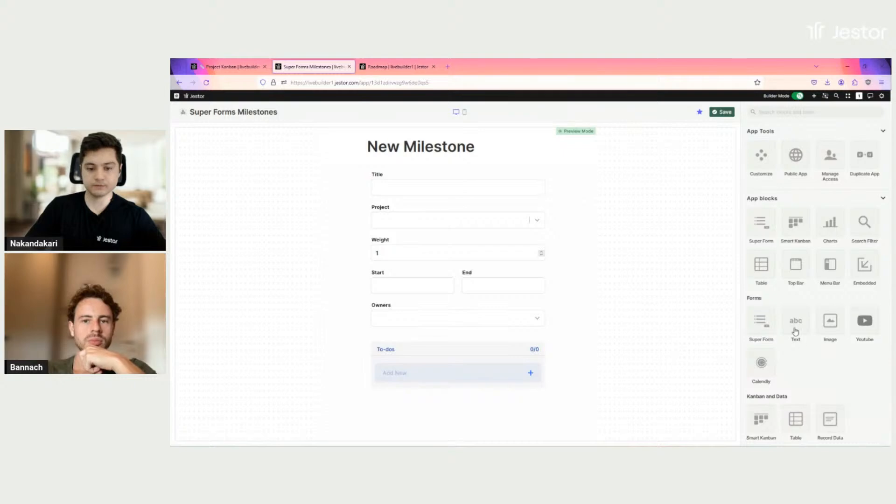
Fit the New Milestone form block into the left half of the app canvas
{"action": "scroll", "coordinate": [795, 331], "scroll_direction": "down", "scroll_amount": 5}
{"action": "scroll", "coordinate": [790, 323], "scroll_direction": "up", "scroll_amount": 3}
{"action": "left_click_drag", "start_coordinate": [490, 237], "coordinate": [330, 226]}
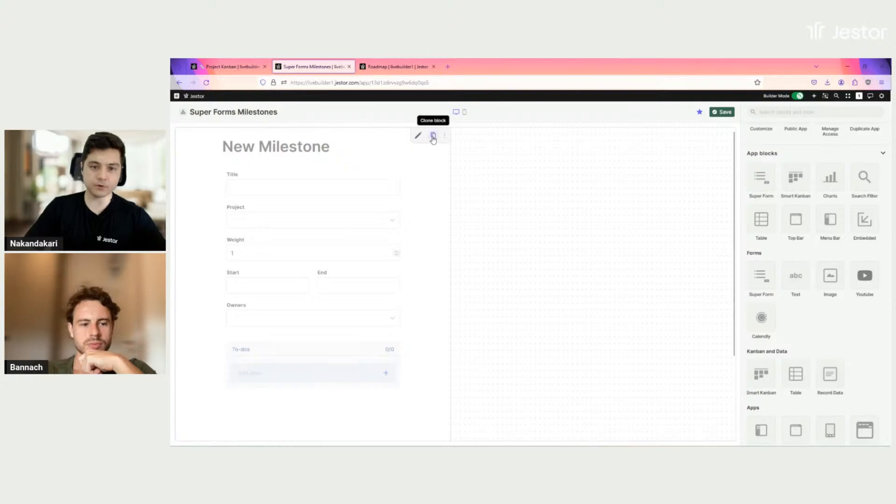
Clone the New Milestone form block and place the copy beside the original in the right half of the canvas
{"action": "scroll", "coordinate": [603, 276], "scroll_direction": "down", "scroll_amount": 8}
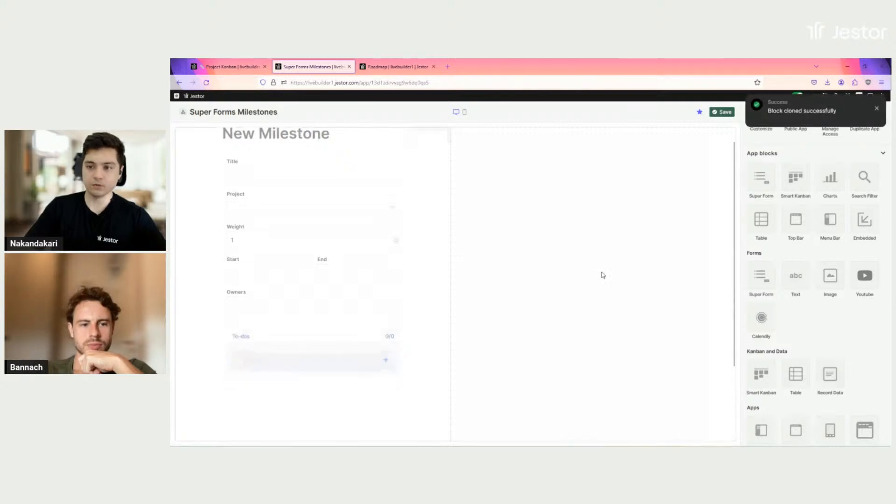
{"action": "left_click_drag", "start_coordinate": [384, 330], "coordinate": [580, 226]}
{"action": "scroll", "coordinate": [655, 192], "scroll_direction": "down", "scroll_amount": 1}
{"action": "scroll", "coordinate": [654, 191], "scroll_direction": "up", "scroll_amount": 1}
Retitle the cloned form as "Update Milestone"
{"action": "left_click", "coordinate": [702, 135]}
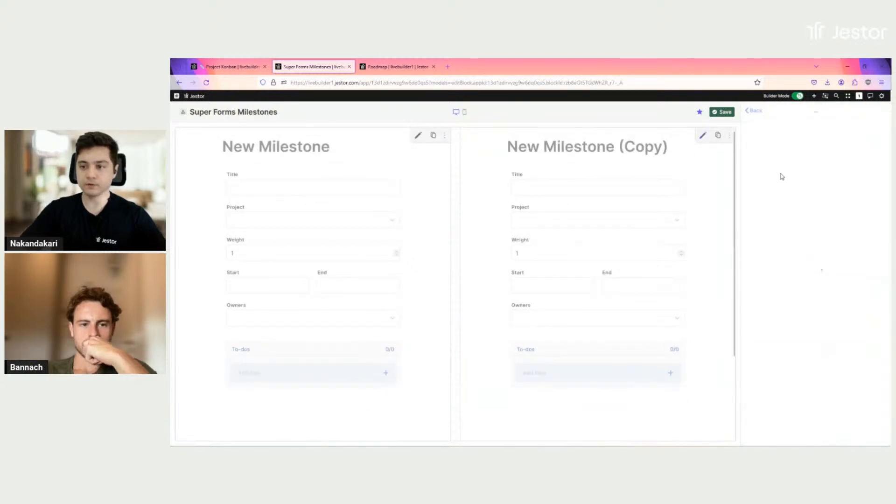
{"action": "triple_click", "coordinate": [798, 200]}
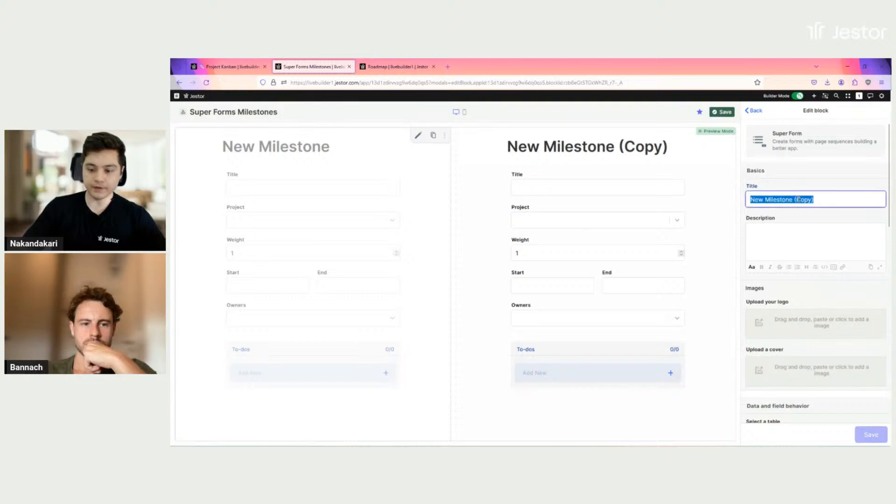
{"action": "type", "text": "Update Milestone"}
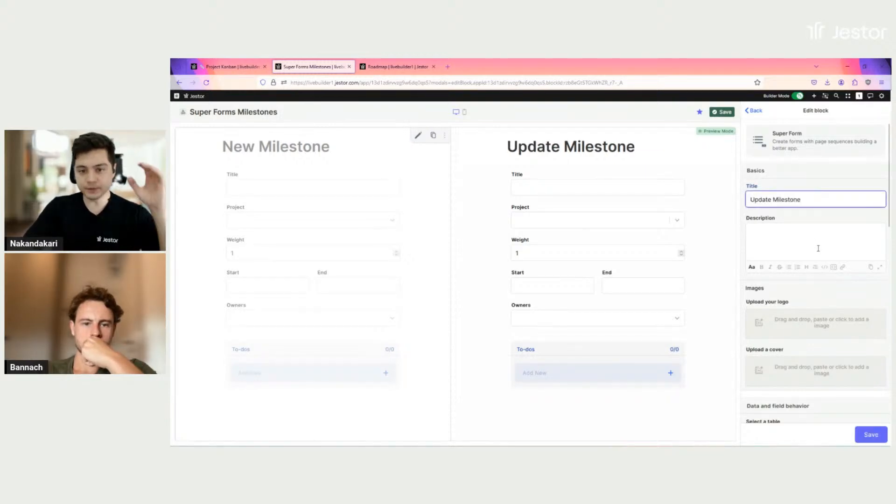
Enable the Update record option on the Update Milestone form and save the block
{"action": "scroll", "coordinate": [835, 242], "scroll_direction": "down", "scroll_amount": 10}
{"action": "scroll", "coordinate": [839, 359], "scroll_direction": "down", "scroll_amount": 2}
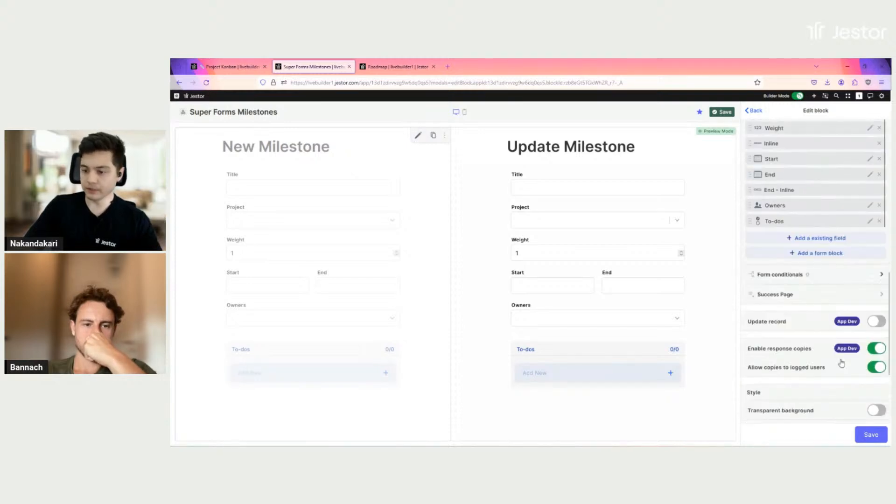
{"action": "left_click", "coordinate": [877, 322]}
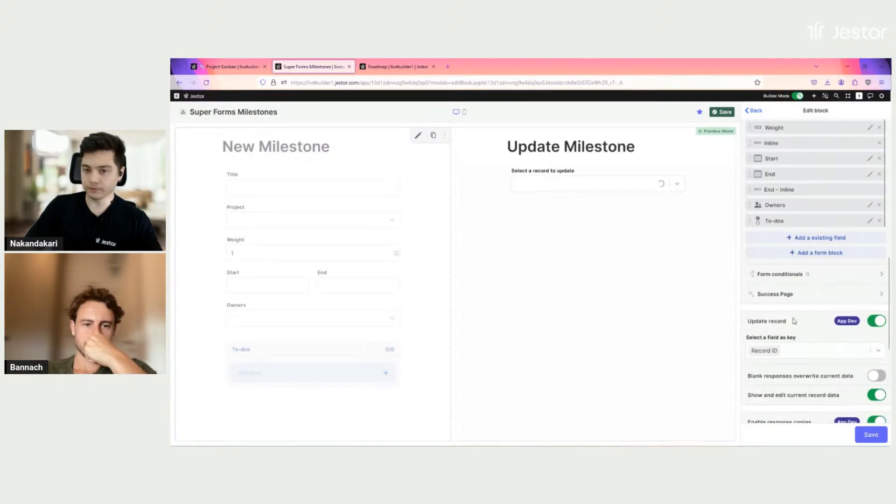
{"action": "scroll", "coordinate": [794, 336], "scroll_direction": "down", "scroll_amount": 1}
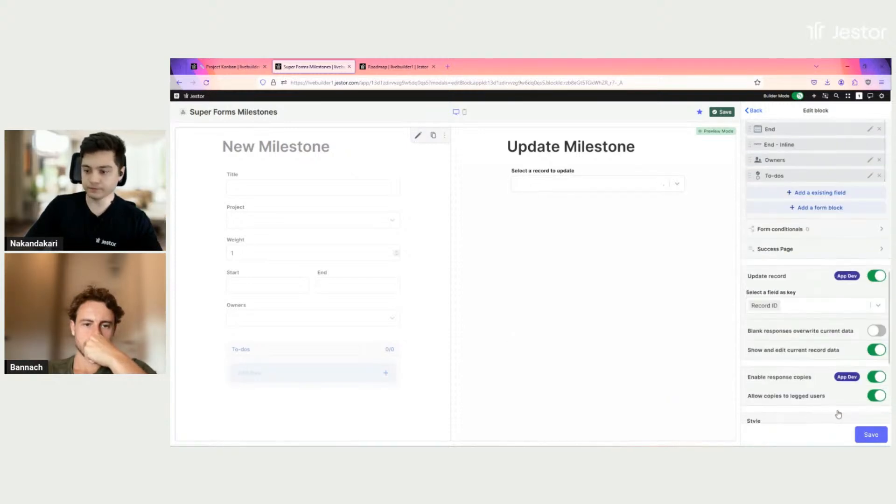
{"action": "scroll", "coordinate": [829, 394], "scroll_direction": "down", "scroll_amount": 3}
{"action": "left_click", "coordinate": [879, 434]}
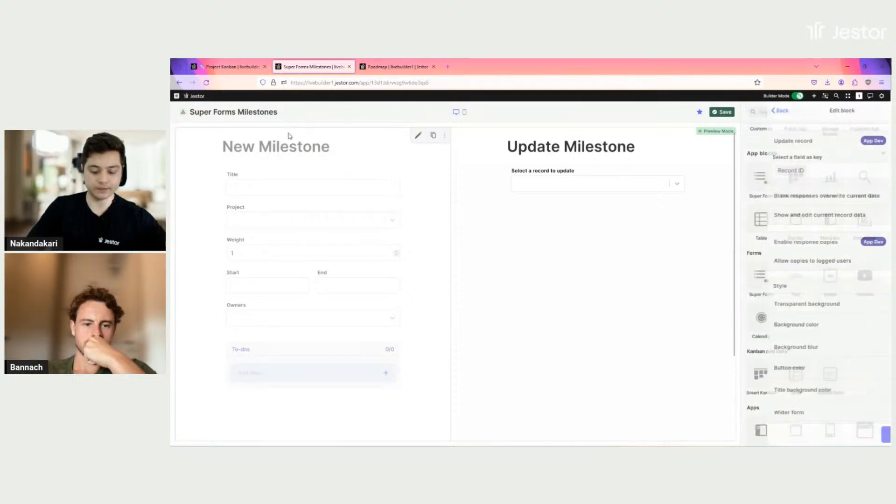
Switch to the Project Hub (Live) app and open its layout for editing
{"action": "key", "text": "ctrl+k"}
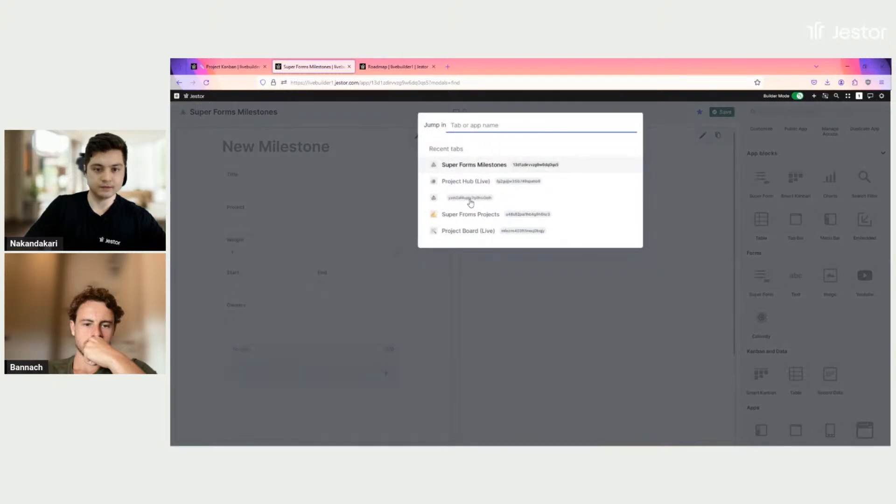
{"action": "left_click", "coordinate": [497, 184]}
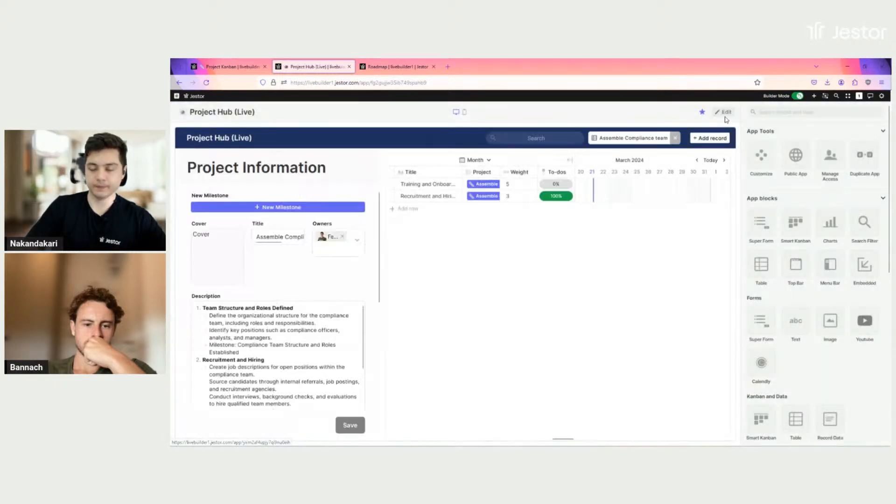
{"action": "left_click", "coordinate": [724, 113]}
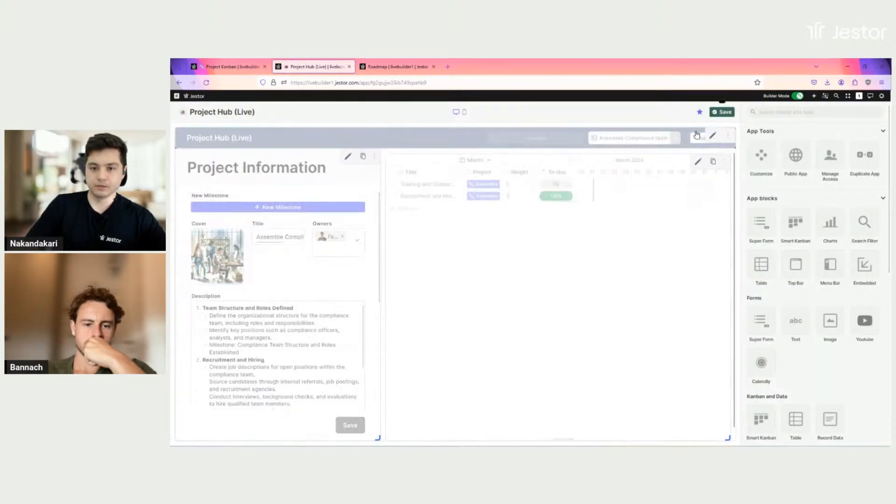
Replace the Gantt block's standard record creation form with the New Milestone form from Super Forms Milestones
{"action": "left_click", "coordinate": [699, 163]}
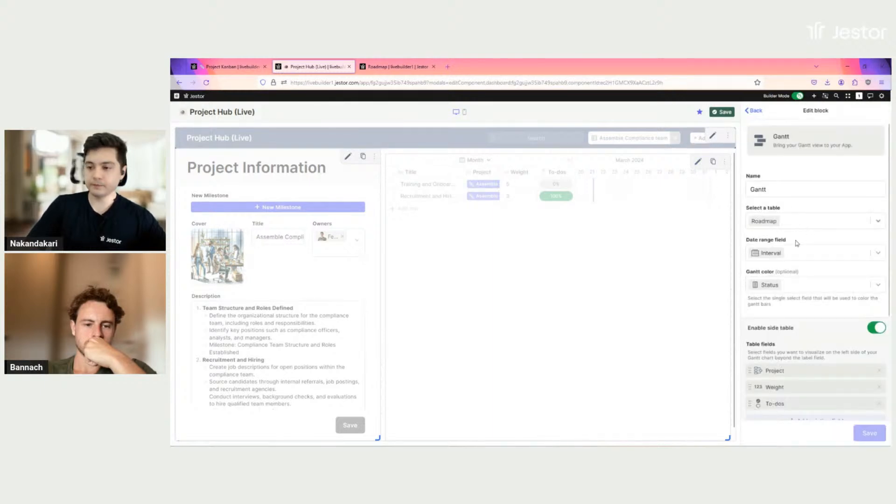
{"action": "scroll", "coordinate": [797, 243], "scroll_direction": "down", "scroll_amount": 5}
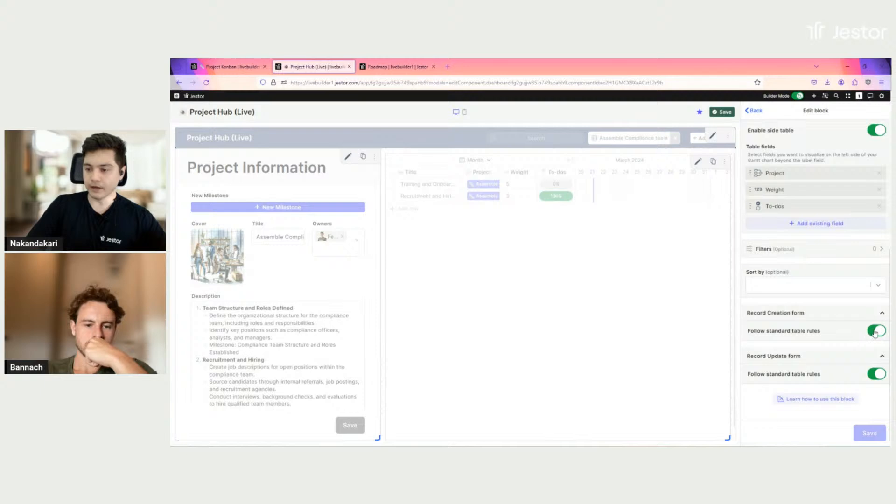
{"action": "left_click", "coordinate": [876, 333]}
{"action": "scroll", "coordinate": [859, 317], "scroll_direction": "down", "scroll_amount": 2}
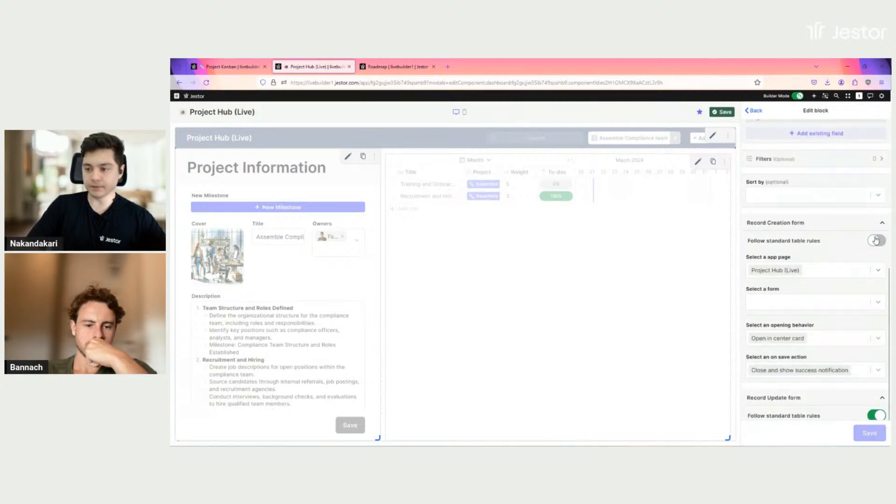
{"action": "left_click", "coordinate": [816, 277]}
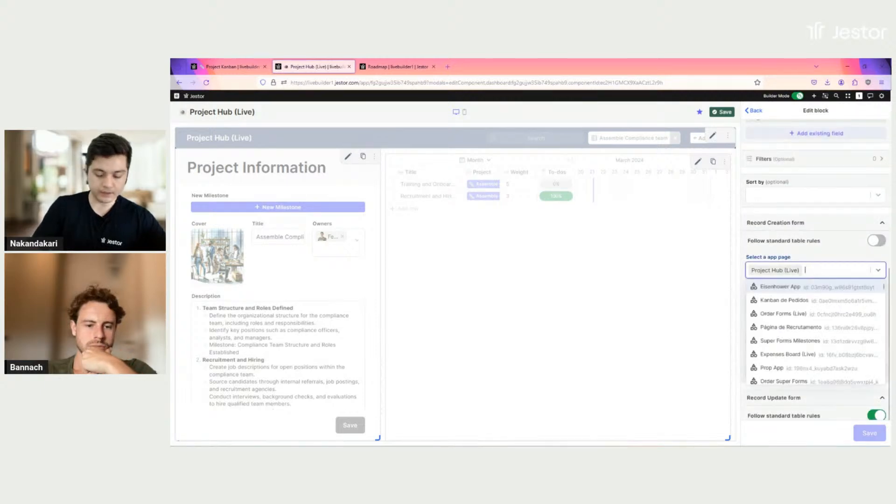
{"action": "type", "text": "mil"}
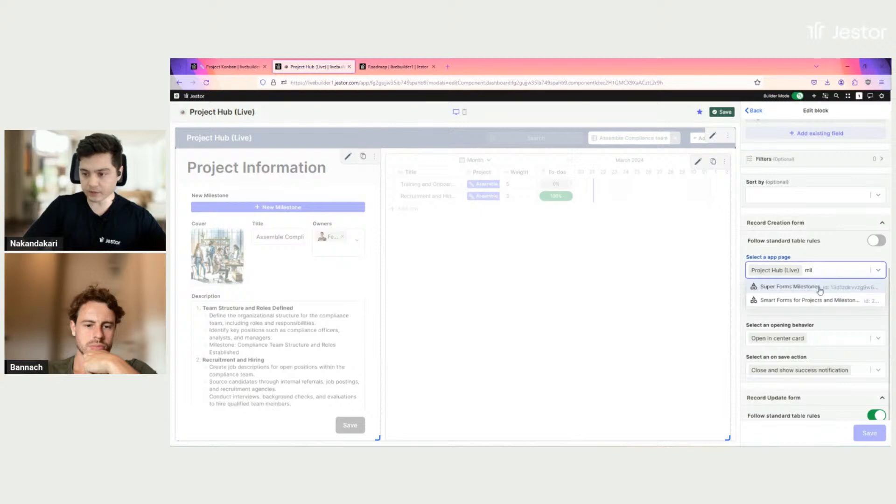
{"action": "left_click", "coordinate": [820, 289]}
{"action": "left_click", "coordinate": [818, 303]}
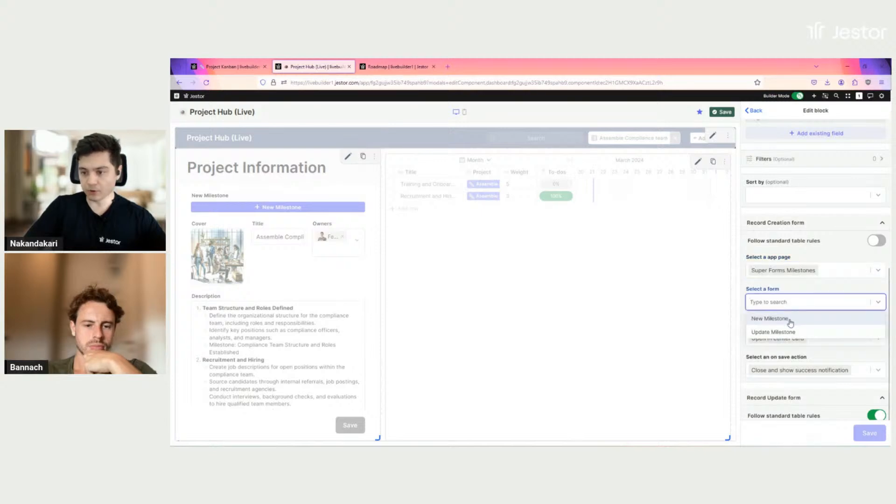
{"action": "left_click", "coordinate": [788, 316]}
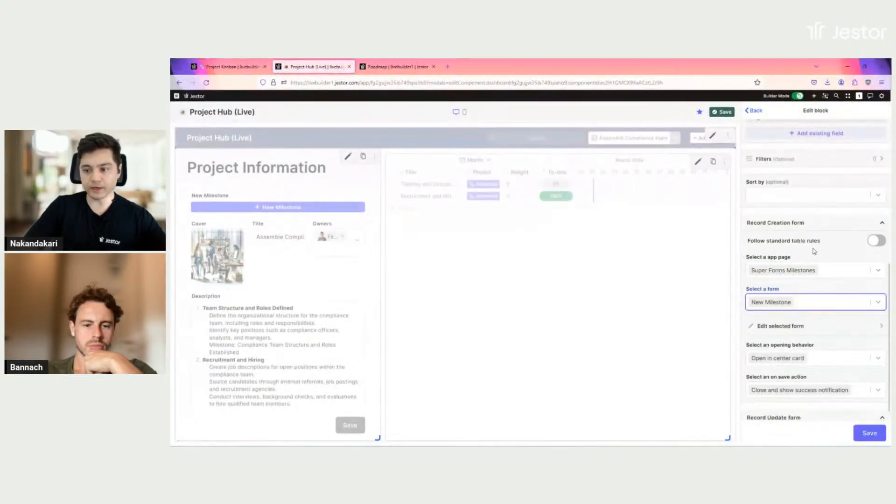
Set the Gantt's record creation form to open in a wider center card
{"action": "scroll", "coordinate": [813, 315], "scroll_direction": "down", "scroll_amount": 1}
{"action": "left_click", "coordinate": [815, 317]}
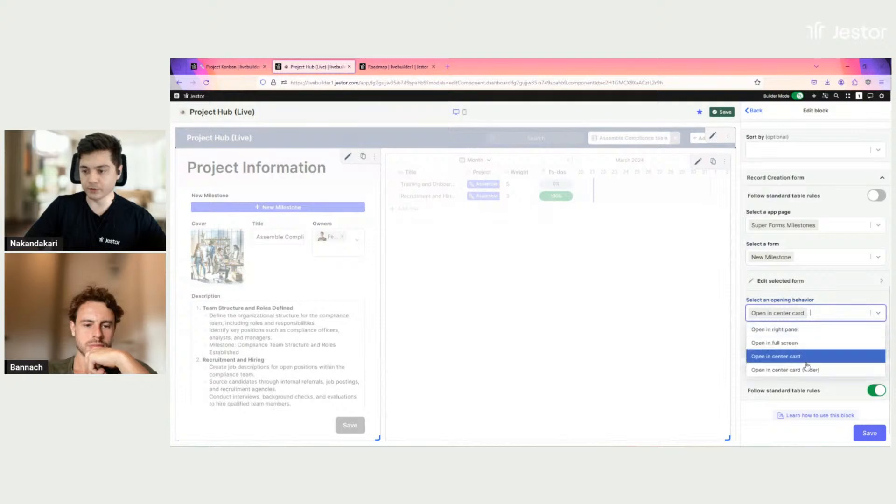
{"action": "left_click", "coordinate": [809, 356]}
Replace the Gantt block's standard record update form with the Update Milestone form from Super Forms Milestones
{"action": "scroll", "coordinate": [804, 352], "scroll_direction": "down", "scroll_amount": 1}
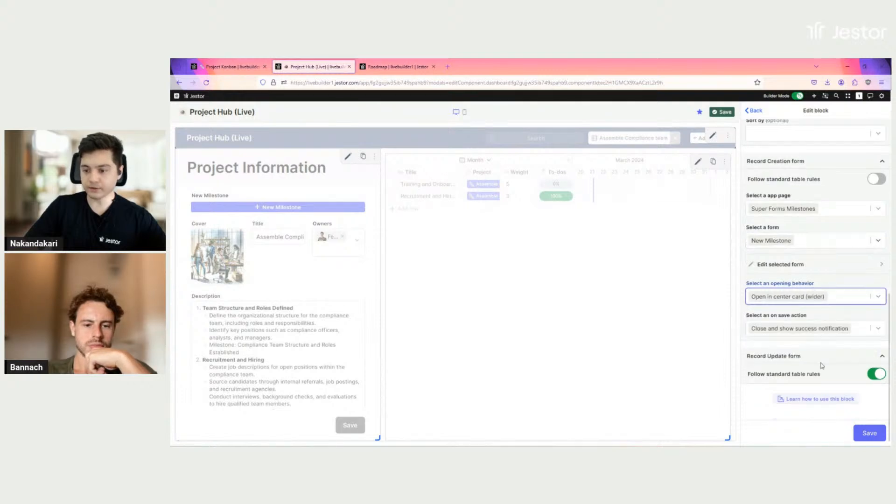
{"action": "left_click", "coordinate": [874, 374]}
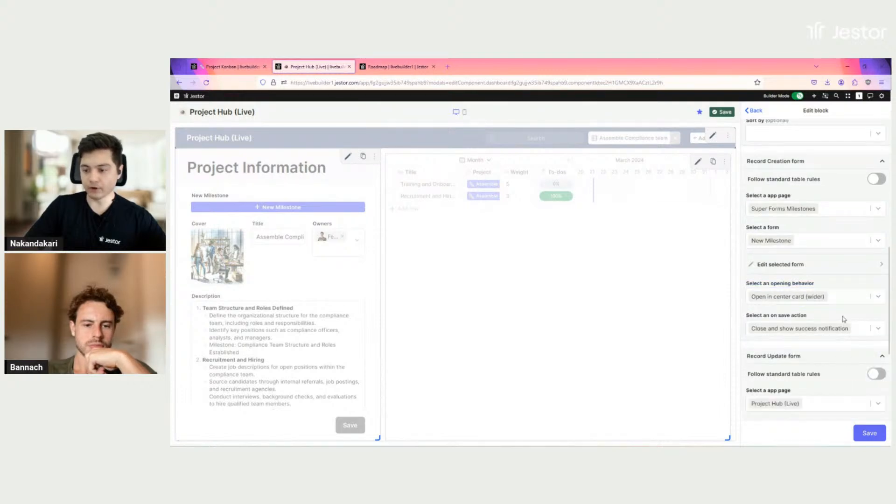
{"action": "scroll", "coordinate": [843, 320], "scroll_direction": "down", "scroll_amount": 3}
{"action": "left_click", "coordinate": [824, 274]}
{"action": "type", "text": "mil"}
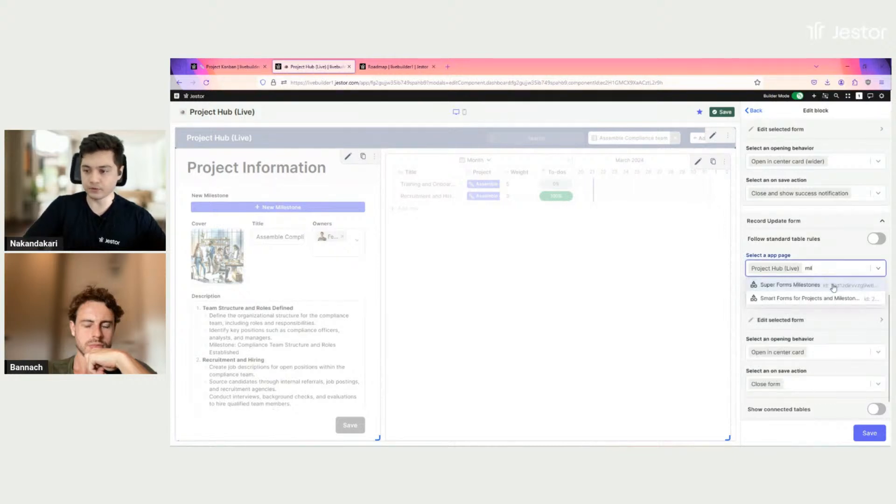
{"action": "left_click", "coordinate": [834, 288]}
{"action": "left_click", "coordinate": [809, 306]}
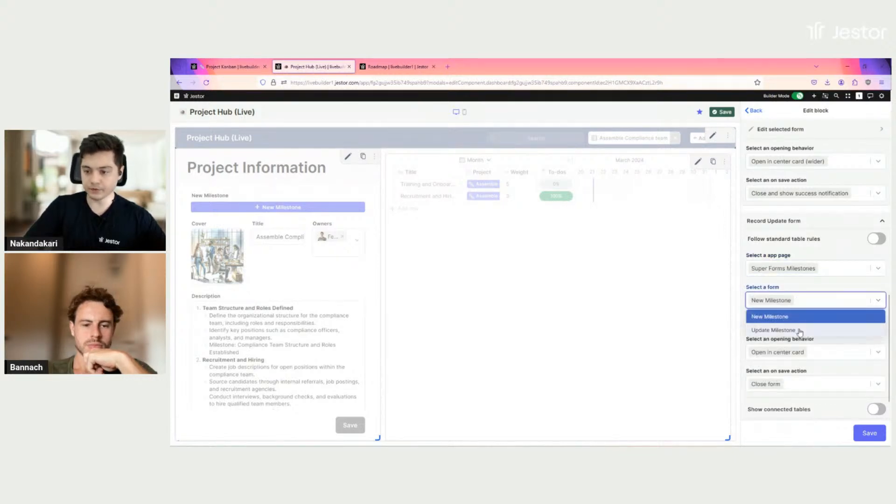
{"action": "left_click", "coordinate": [799, 332]}
Make the Gantt's update form open in a wider center card, enable its chat and save the block
{"action": "left_click", "coordinate": [819, 354]}
{"action": "left_click", "coordinate": [798, 410]}
{"action": "scroll", "coordinate": [826, 271], "scroll_direction": "down", "scroll_amount": 3}
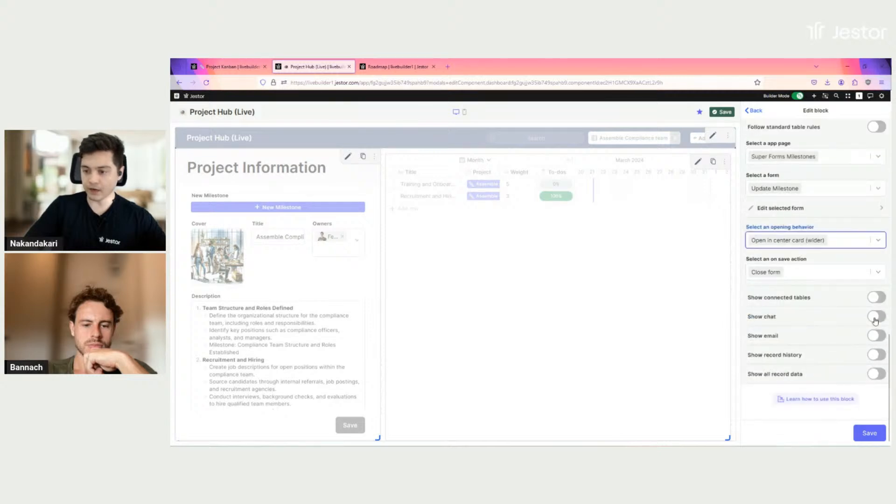
{"action": "left_click", "coordinate": [875, 318]}
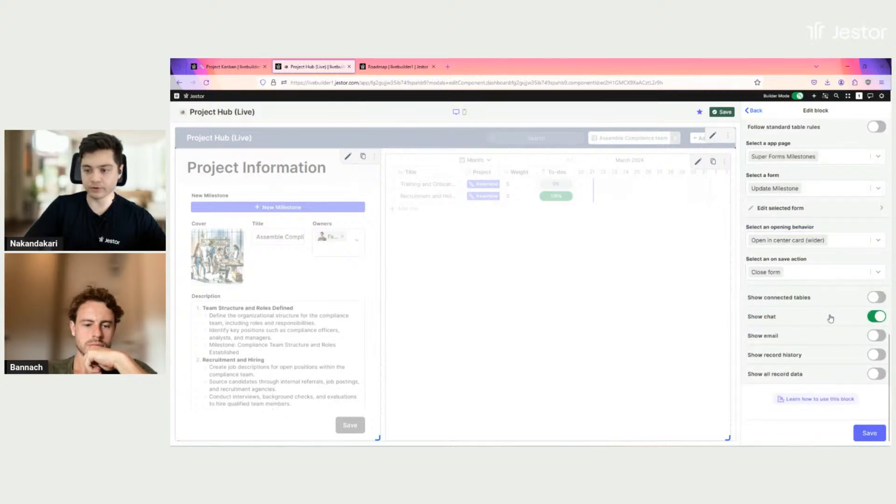
{"action": "left_click", "coordinate": [863, 433]}
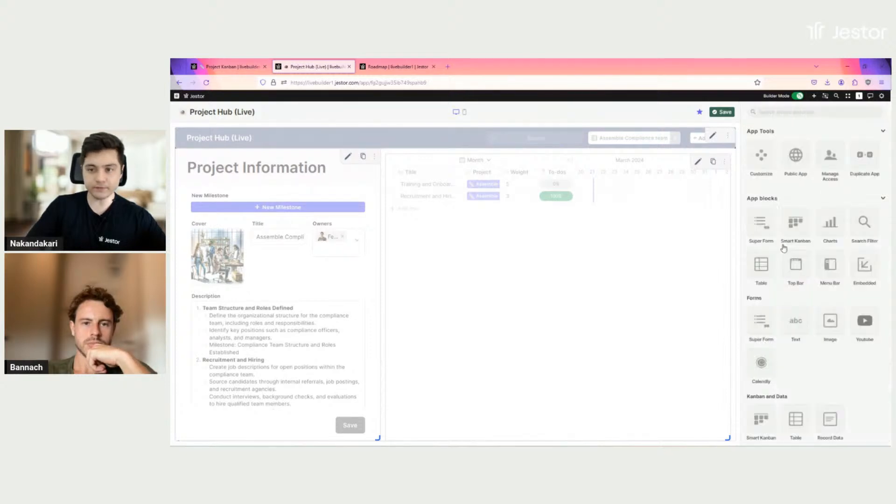
Replace the top bar's standard record creation form with the New Milestone form from Super Forms Milestones
{"action": "left_click", "coordinate": [714, 139]}
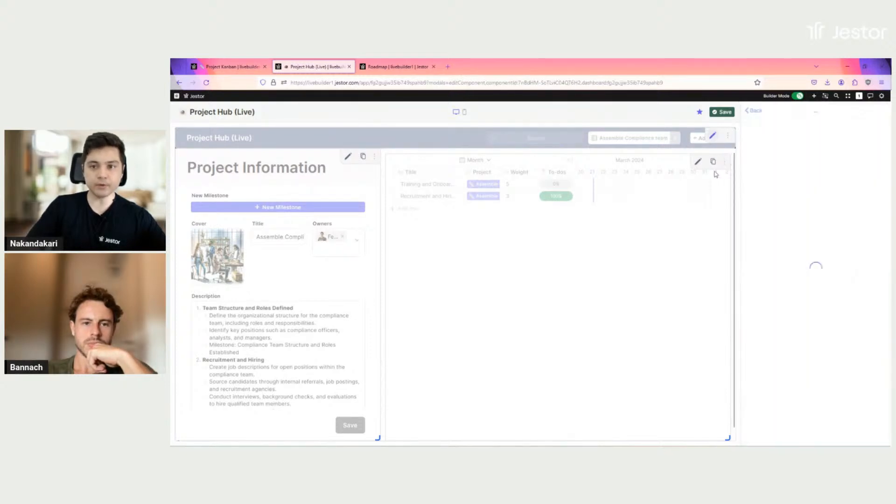
{"action": "scroll", "coordinate": [816, 252], "scroll_direction": "down", "scroll_amount": 7}
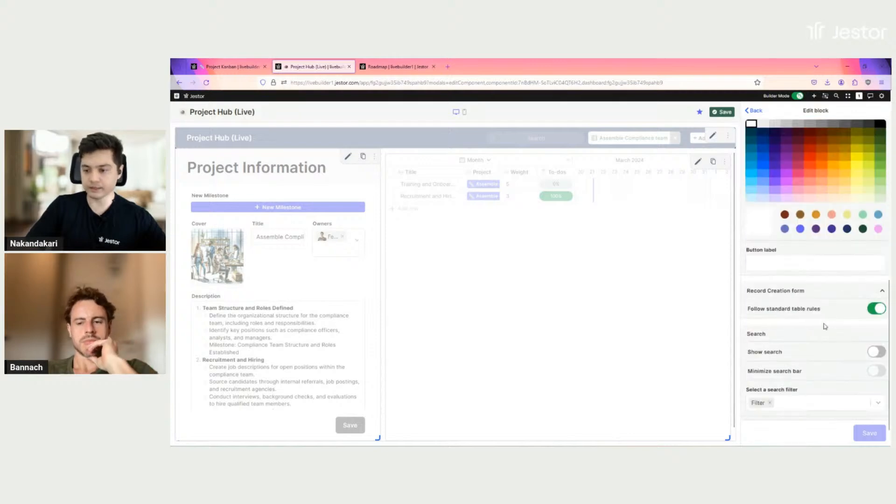
{"action": "left_click", "coordinate": [877, 309]}
{"action": "scroll", "coordinate": [816, 293], "scroll_direction": "down", "scroll_amount": 1}
{"action": "left_click", "coordinate": [816, 292]}
{"action": "type", "text": "mil"}
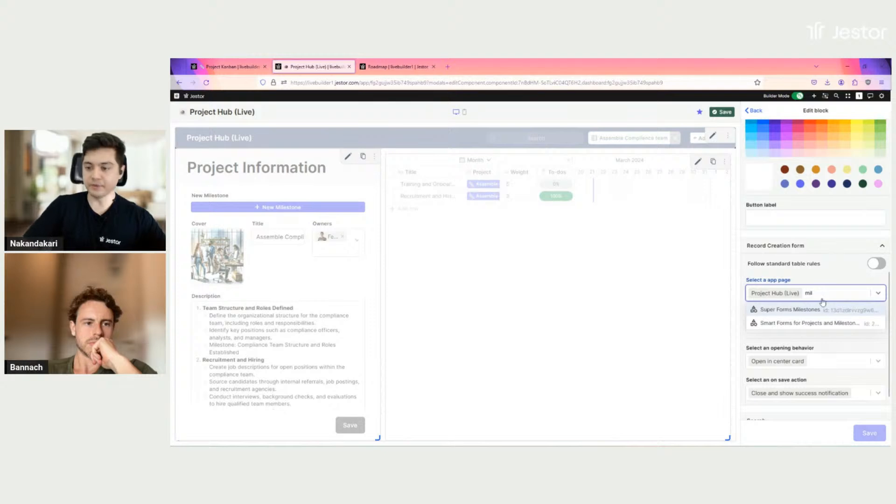
{"action": "left_click", "coordinate": [831, 310]}
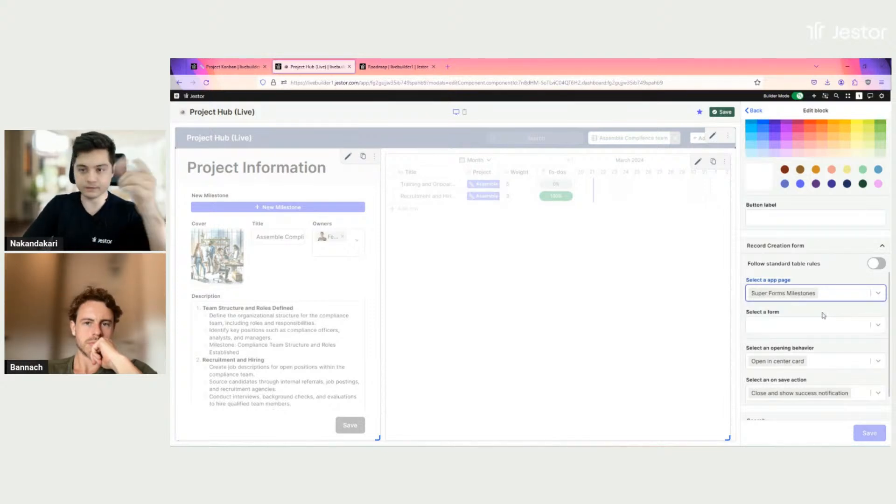
{"action": "left_click", "coordinate": [832, 328]}
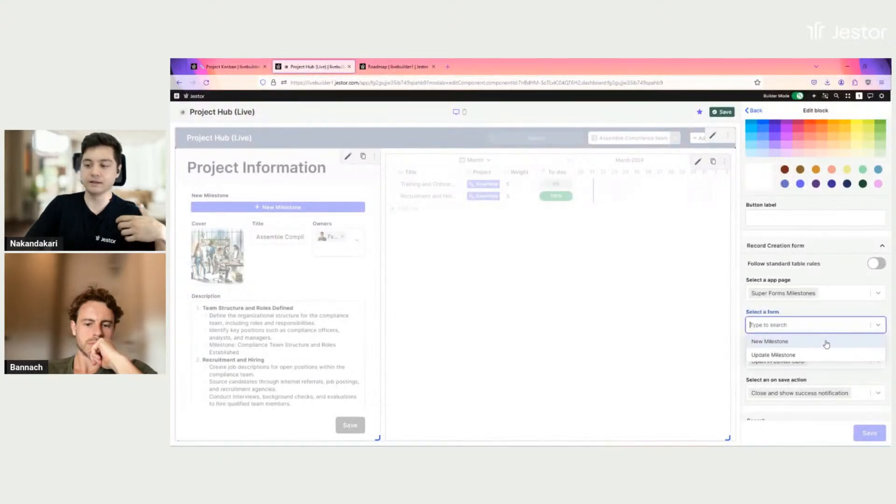
{"action": "left_click", "coordinate": [822, 342]}
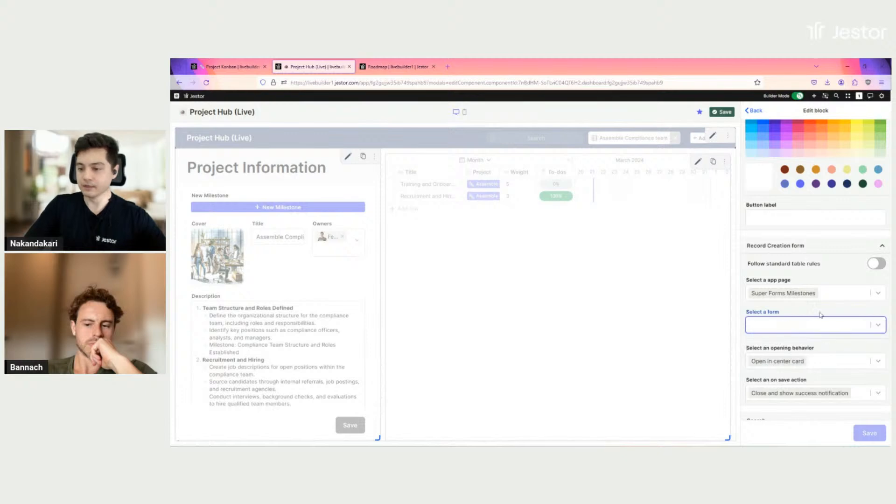
Make the top bar's creation form open in a wider center card, and save the block and the app layout
{"action": "scroll", "coordinate": [817, 303], "scroll_direction": "down", "scroll_amount": 2}
{"action": "left_click", "coordinate": [815, 294]}
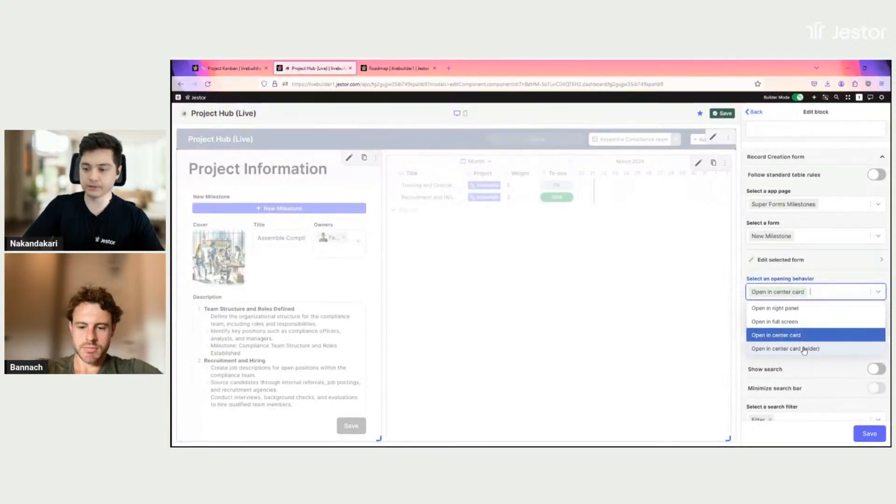
{"action": "left_click", "coordinate": [804, 351]}
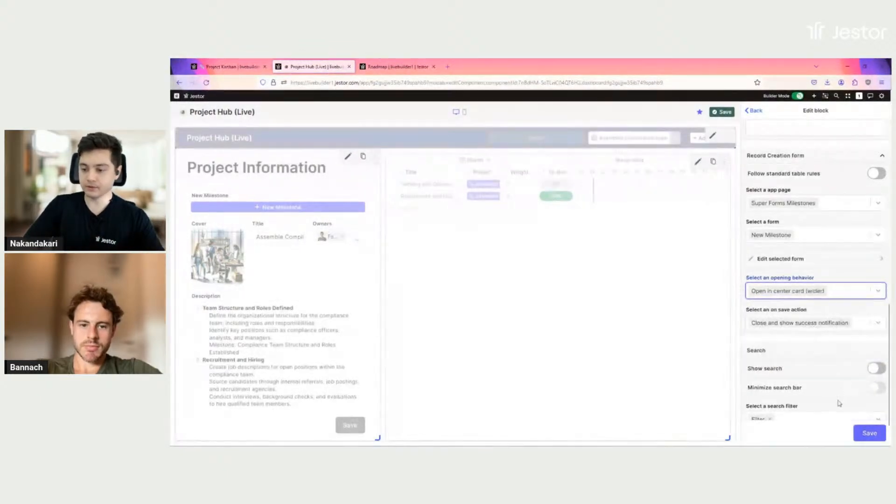
{"action": "left_click", "coordinate": [868, 434]}
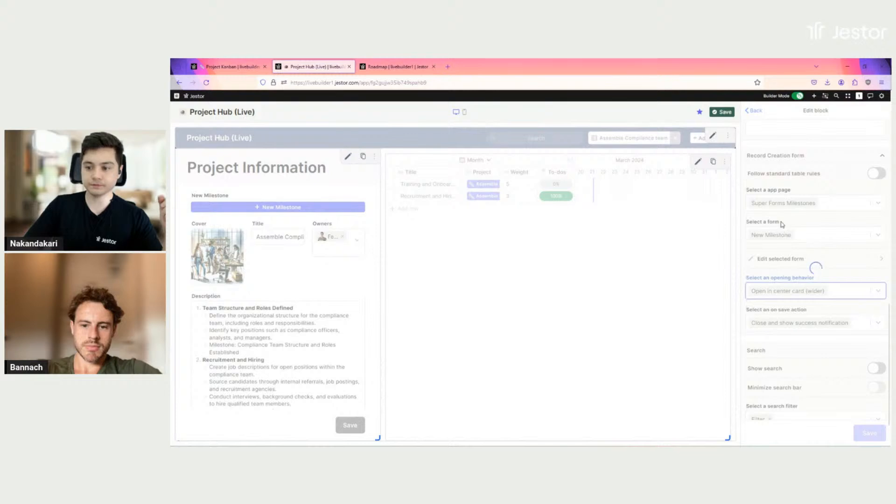
{"action": "left_click", "coordinate": [725, 112]}
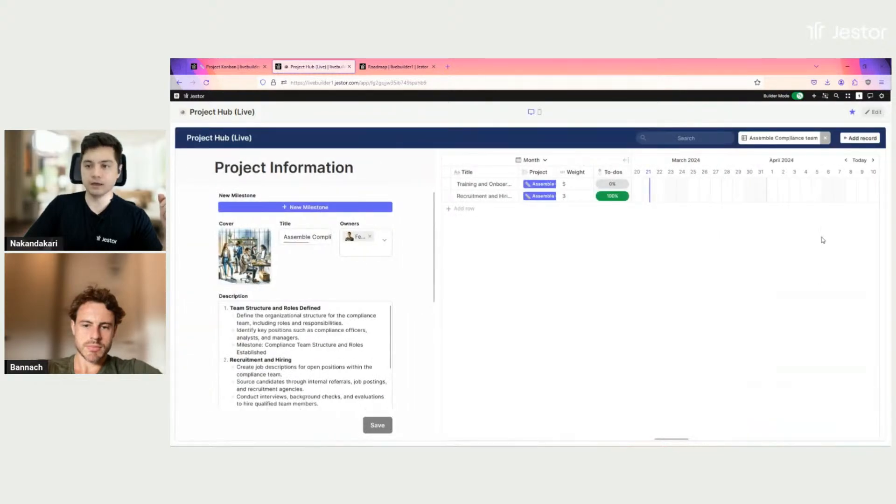
Check the update form of the Training and Onboarding milestone and the form for adding a new Gantt row
{"action": "left_click", "coordinate": [447, 187]}
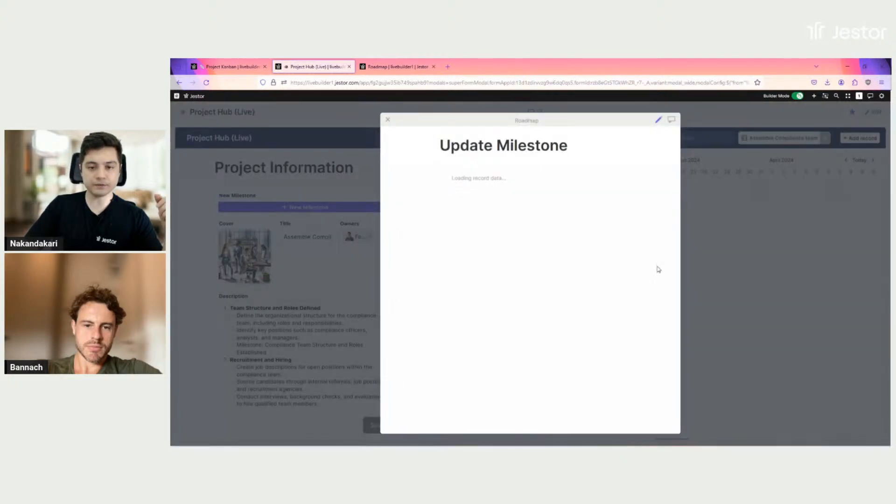
{"action": "scroll", "coordinate": [526, 382], "scroll_direction": "down", "scroll_amount": 2}
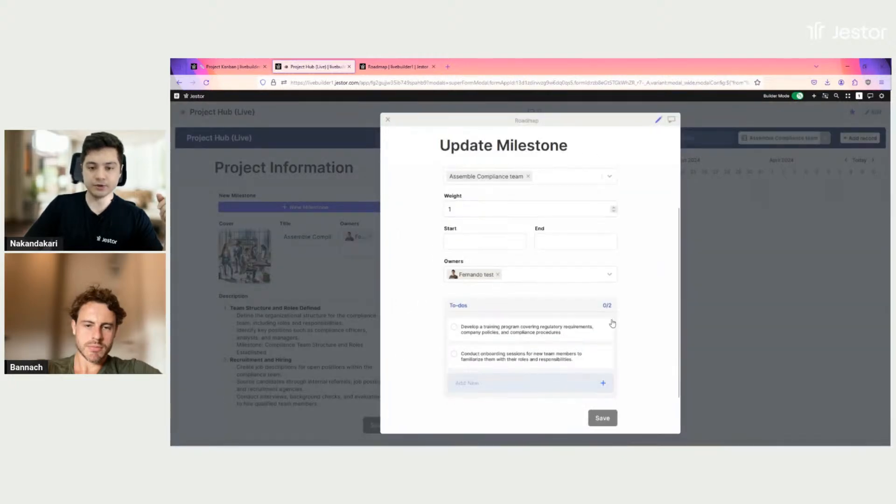
{"action": "left_click", "coordinate": [388, 122]}
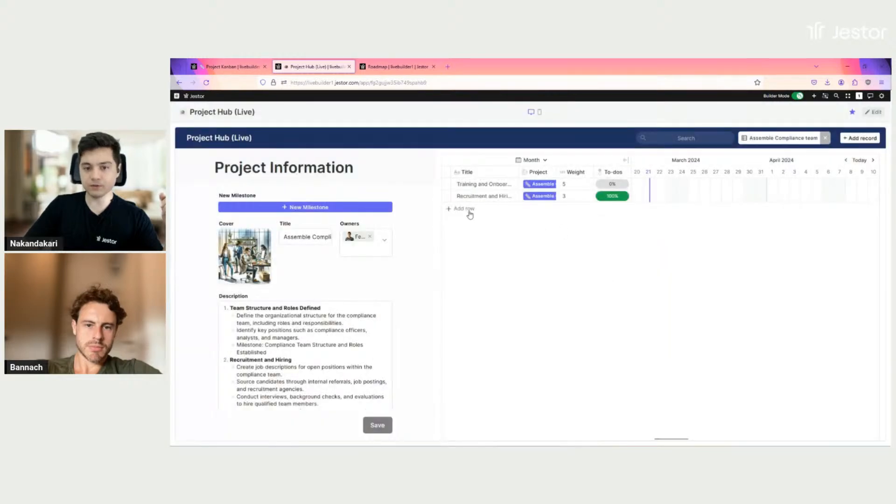
{"action": "left_click", "coordinate": [468, 209]}
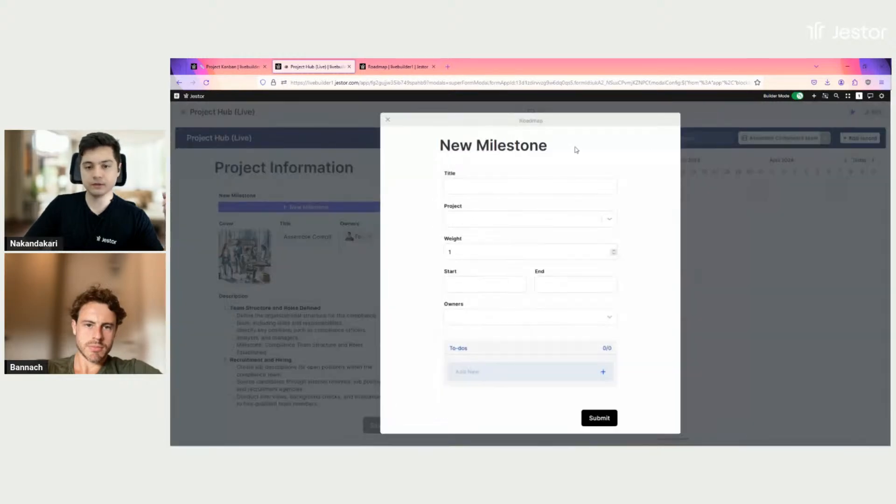
{"action": "left_click", "coordinate": [777, 247]}
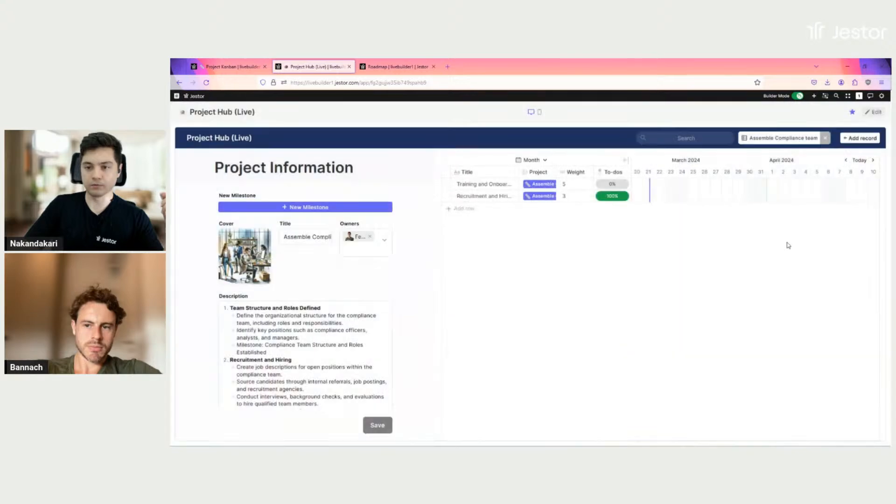
Switch to the Project Board (Live) app after viewing the navigation of the Project Kanban reference app
{"action": "key", "text": "ctrl+k"}
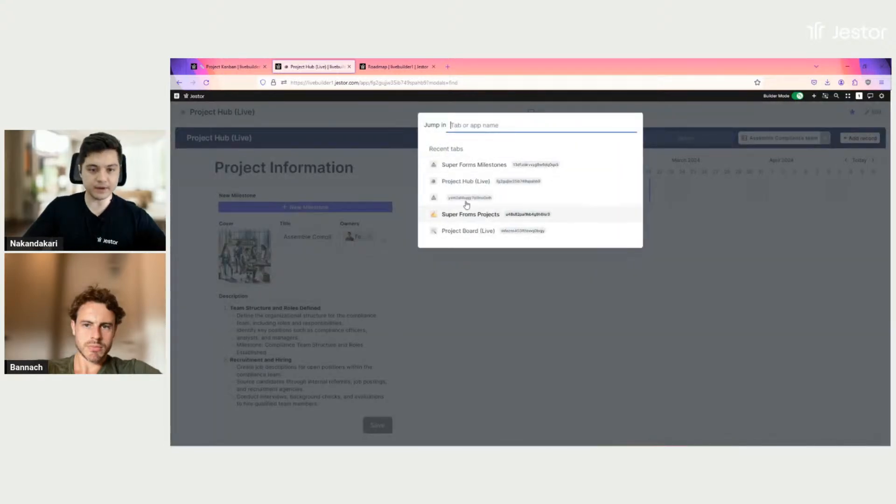
{"action": "left_click", "coordinate": [469, 232]}
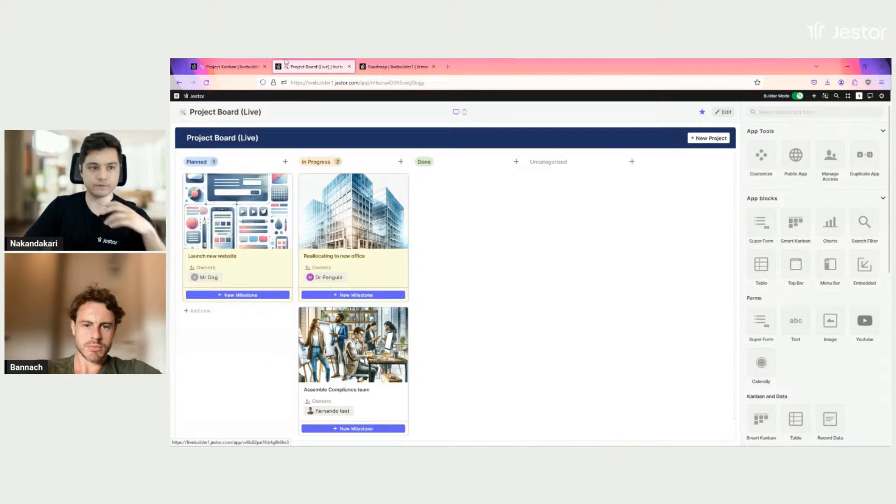
{"action": "left_click", "coordinate": [245, 62]}
{"action": "left_click", "coordinate": [773, 134]}
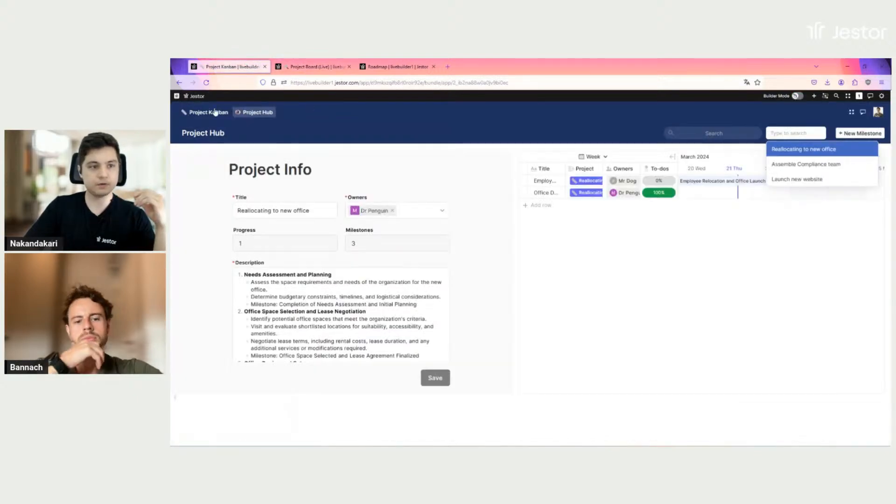
{"action": "left_click", "coordinate": [315, 66]}
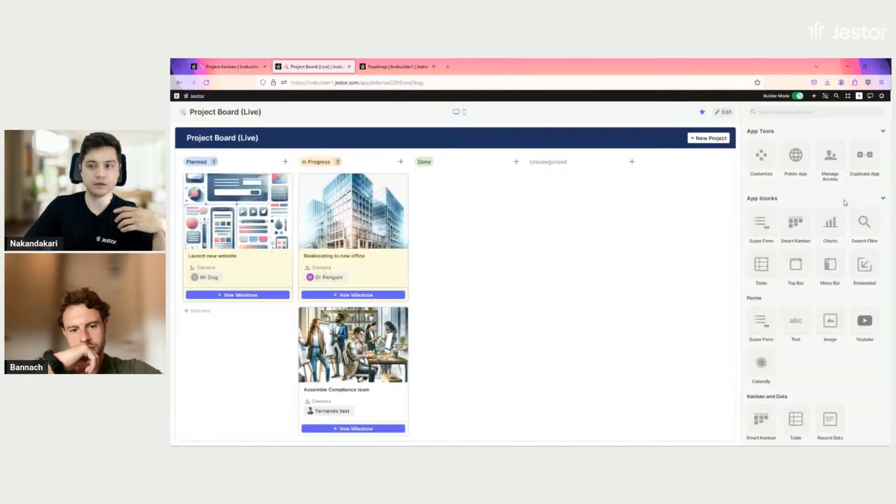
Add a menu bar block to Project Board (Live) with a navy top colour and a light grey bottom colour
{"action": "left_click", "coordinate": [831, 264]}
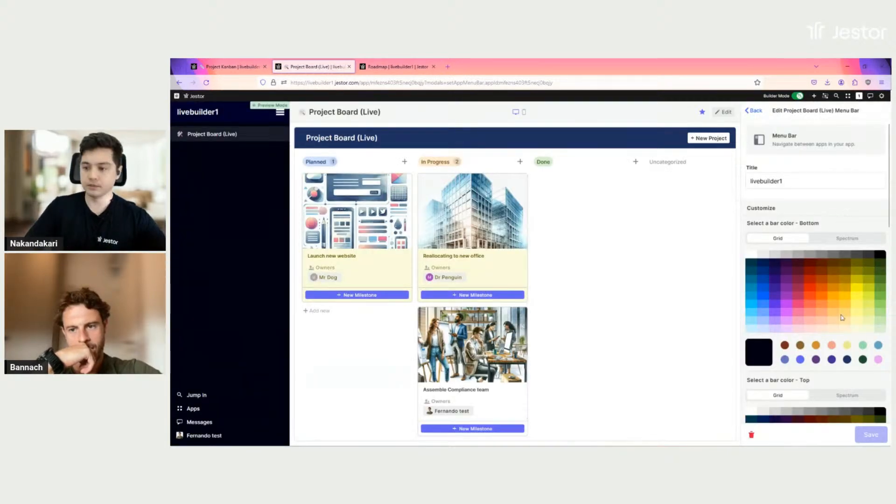
{"action": "left_click", "coordinate": [847, 314]}
{"action": "scroll", "coordinate": [835, 303], "scroll_direction": "down", "scroll_amount": 3}
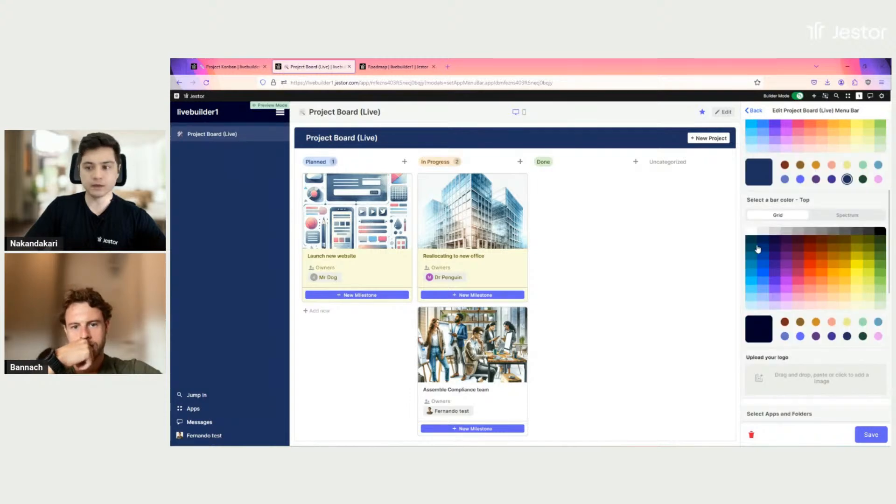
{"action": "left_click", "coordinate": [762, 232]}
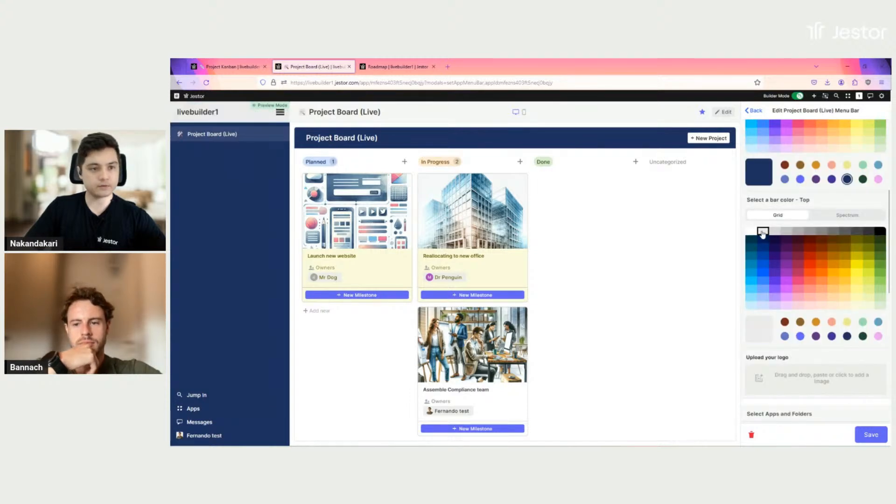
{"action": "left_click", "coordinate": [848, 337]}
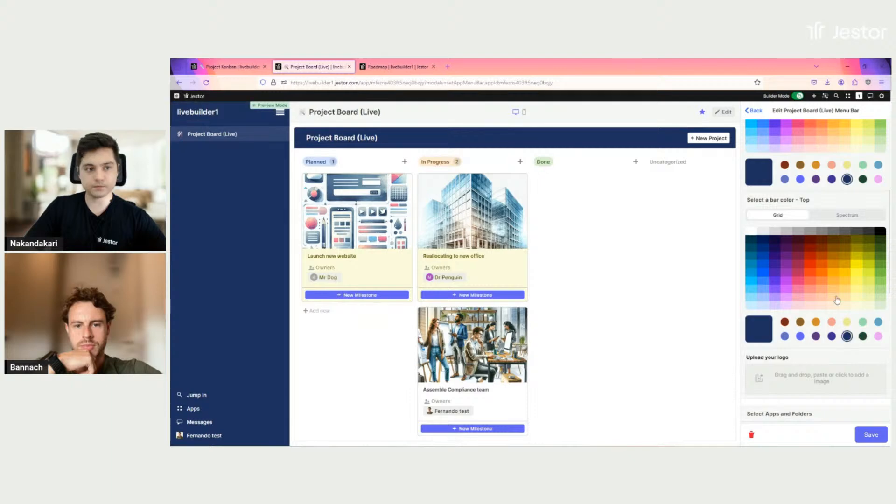
{"action": "scroll", "coordinate": [822, 254], "scroll_direction": "up", "scroll_amount": 3}
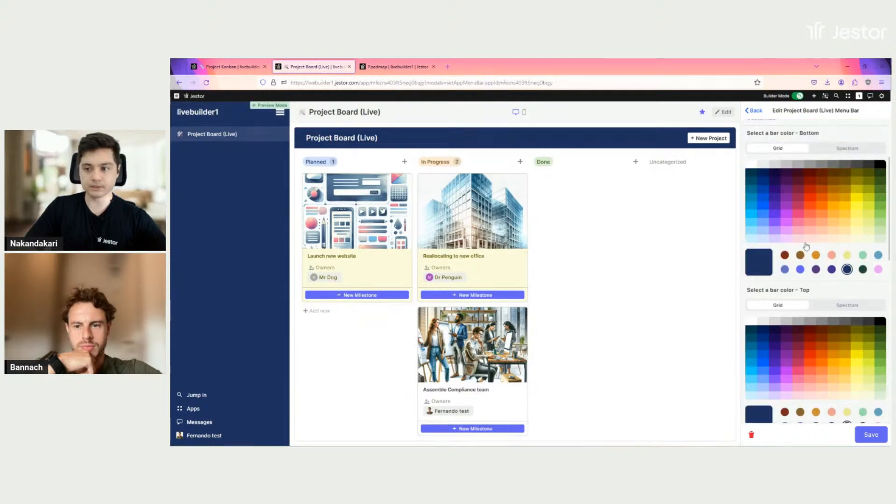
{"action": "left_click", "coordinate": [752, 166]}
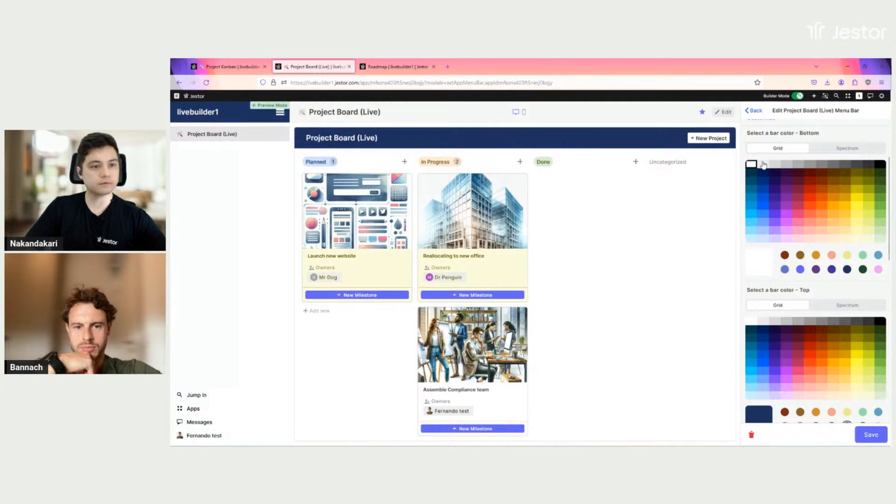
{"action": "left_click", "coordinate": [763, 165]}
Add the Project Hub (Live) app to the menu bar's apps and save the menu bar
{"action": "scroll", "coordinate": [766, 348], "scroll_direction": "down", "scroll_amount": 5}
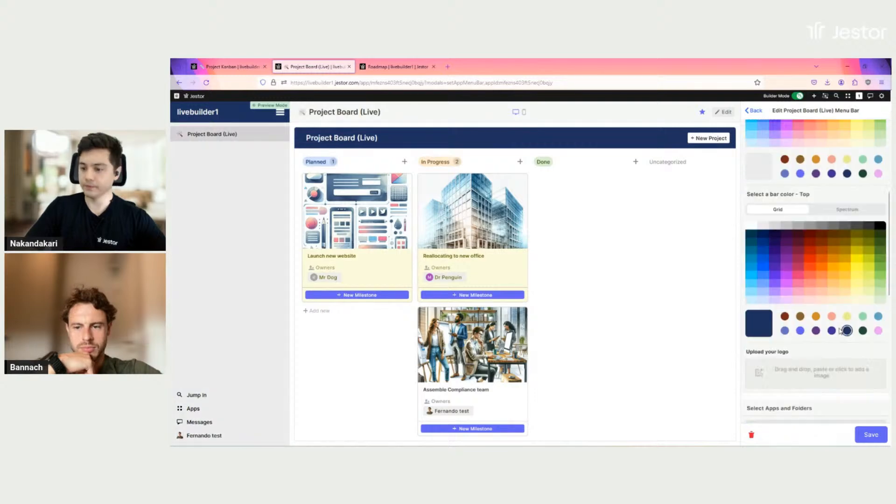
{"action": "left_click", "coordinate": [817, 313]}
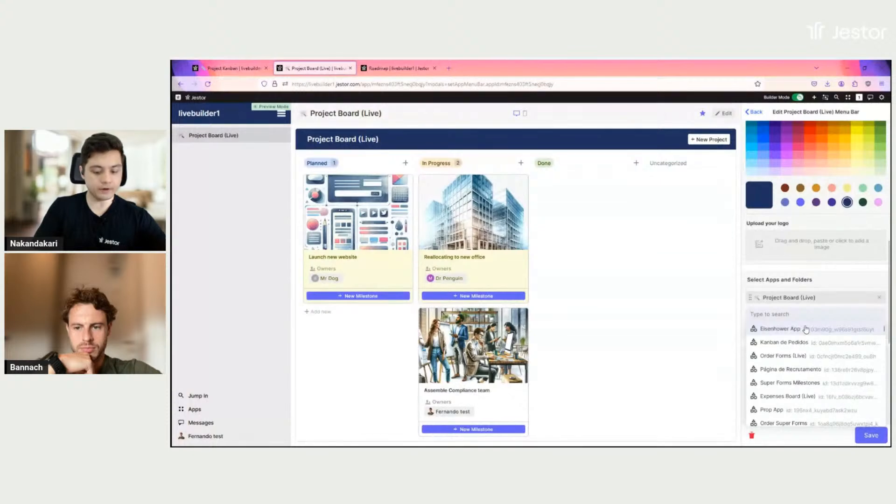
{"action": "type", "text": "hub"}
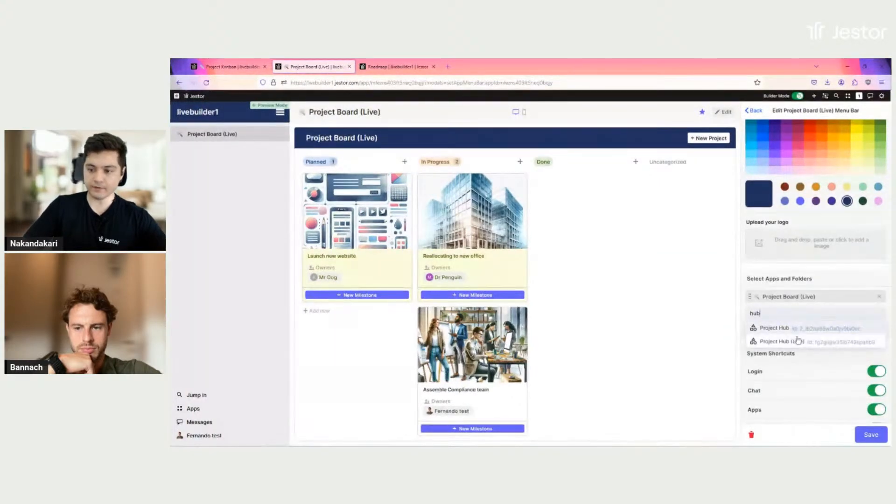
{"action": "left_click", "coordinate": [803, 341]}
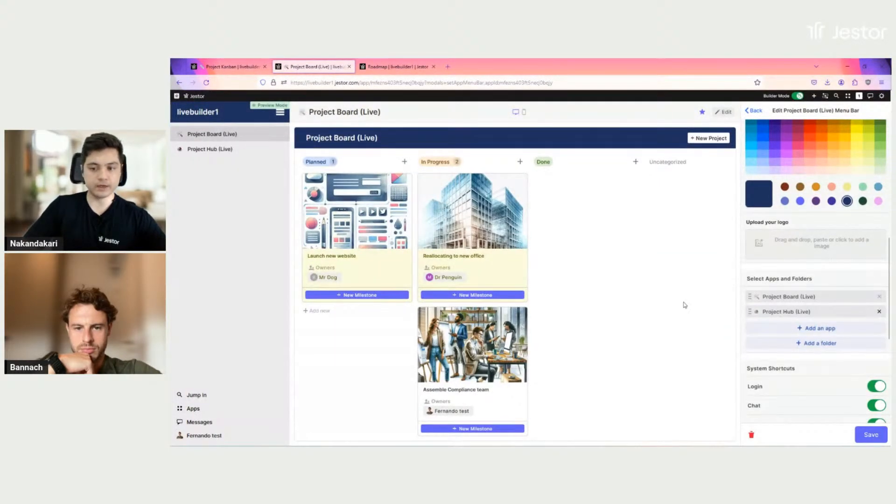
{"action": "scroll", "coordinate": [834, 398], "scroll_direction": "down", "scroll_amount": 2}
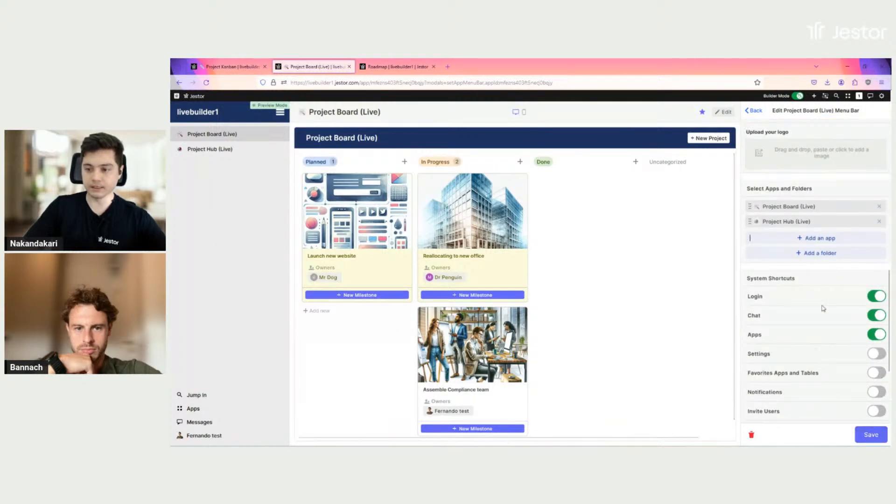
{"action": "scroll", "coordinate": [839, 369], "scroll_direction": "down", "scroll_amount": 3}
{"action": "left_click", "coordinate": [862, 436]}
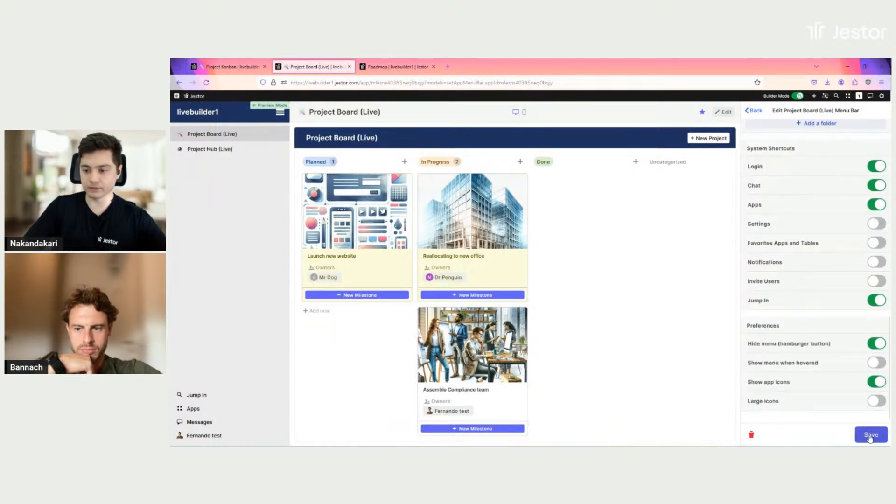
Leave builder mode and check the New Project form and the Project Information form of the Reallocating to new office project
{"action": "left_click", "coordinate": [798, 96]}
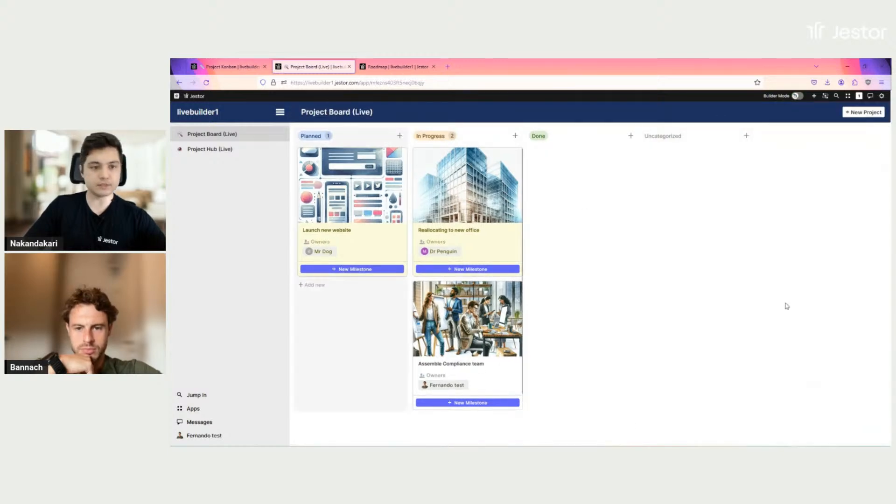
{"action": "left_click", "coordinate": [865, 112]}
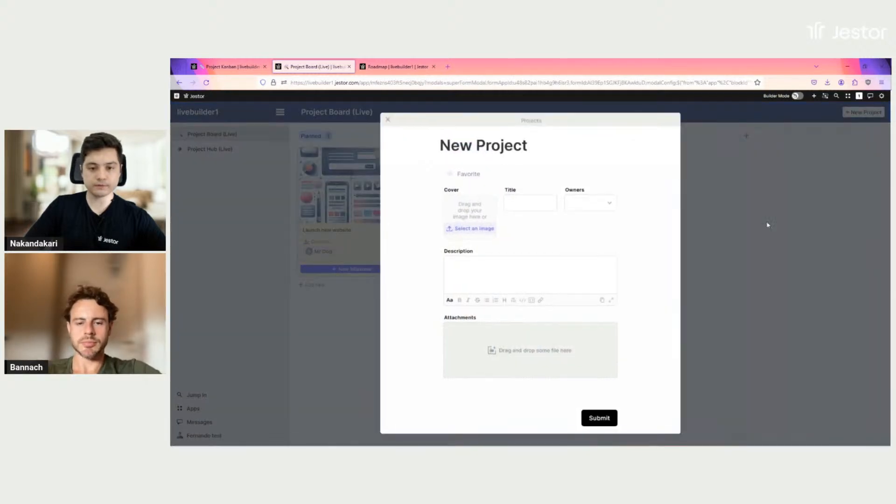
{"action": "left_click", "coordinate": [686, 232]}
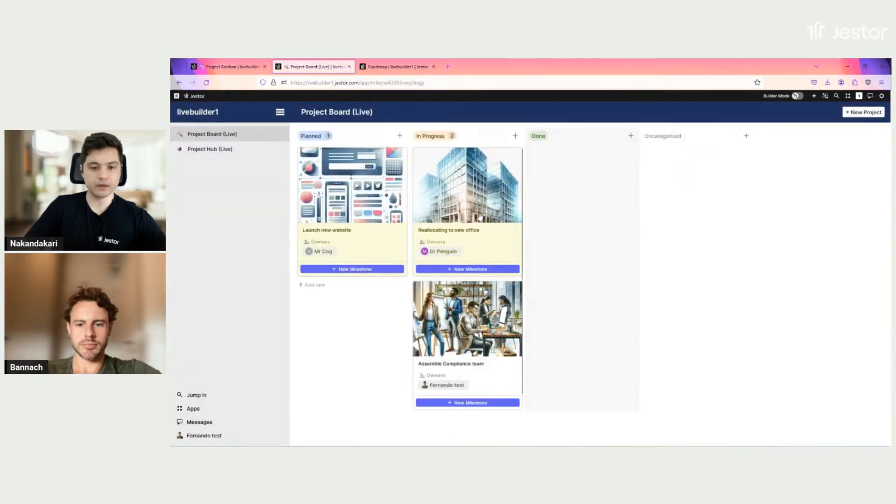
{"action": "left_click", "coordinate": [481, 243]}
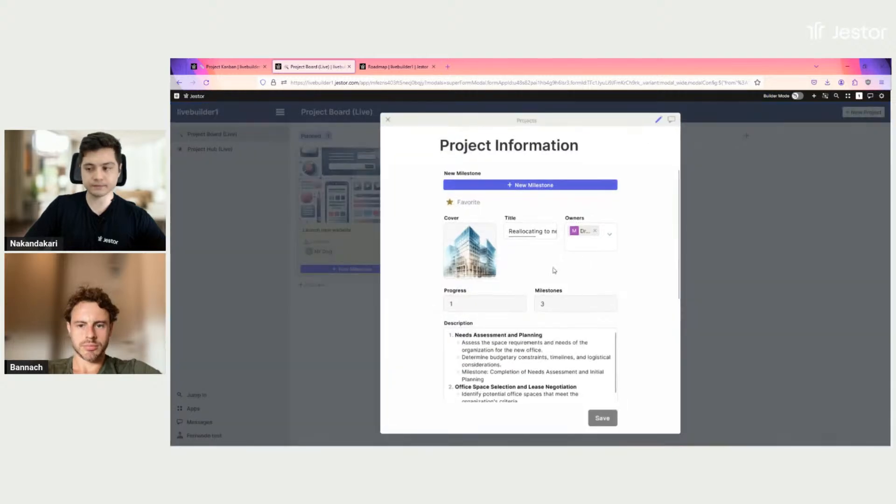
{"action": "scroll", "coordinate": [630, 255], "scroll_direction": "down", "scroll_amount": 5}
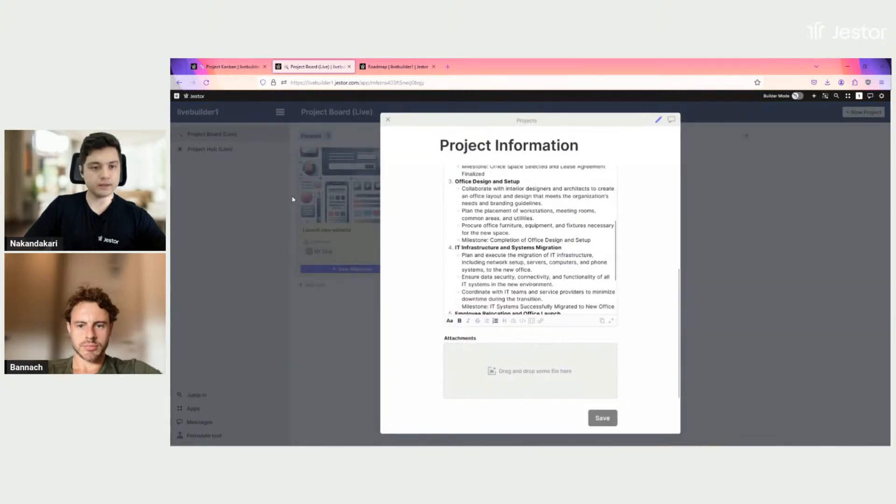
{"action": "left_click", "coordinate": [293, 199]}
Go to Project Hub (Live) through the new menu bar and show the Reallocating to new office project
{"action": "left_click", "coordinate": [220, 151]}
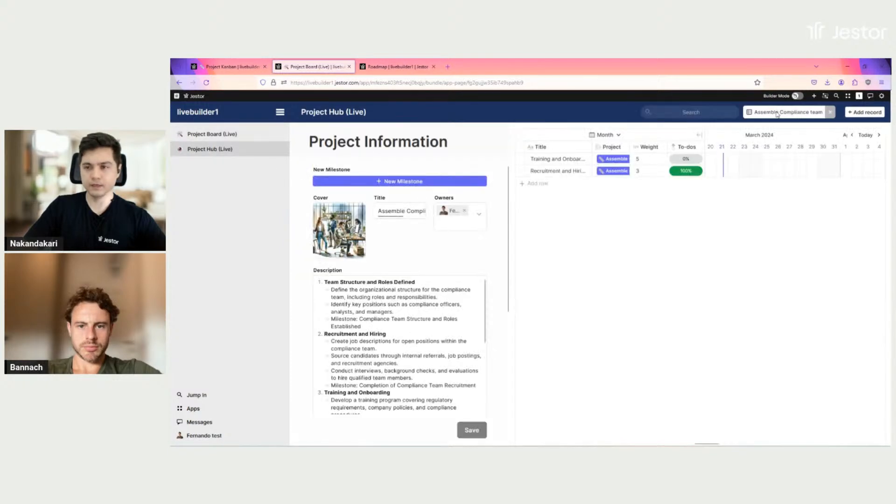
{"action": "left_click", "coordinate": [778, 114]}
{"action": "left_click", "coordinate": [798, 129]}
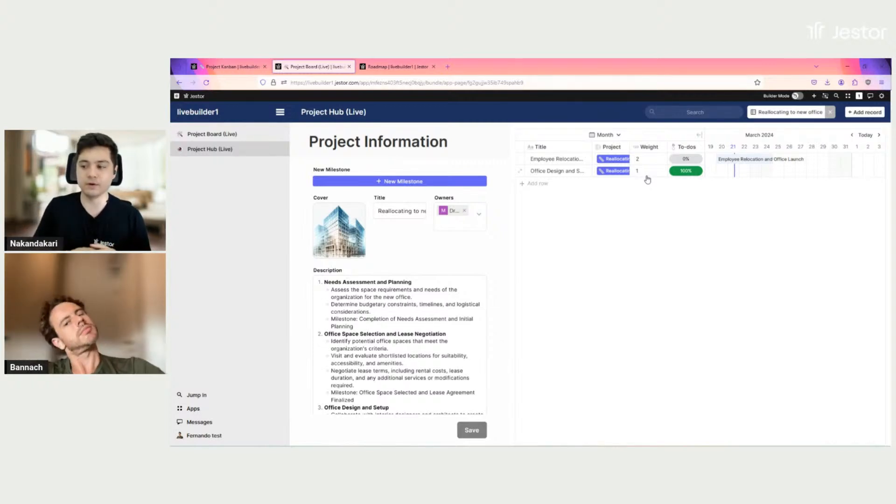
Find the Projects table by searching for "proj" and open it
{"action": "key", "text": "ctrl+k"}
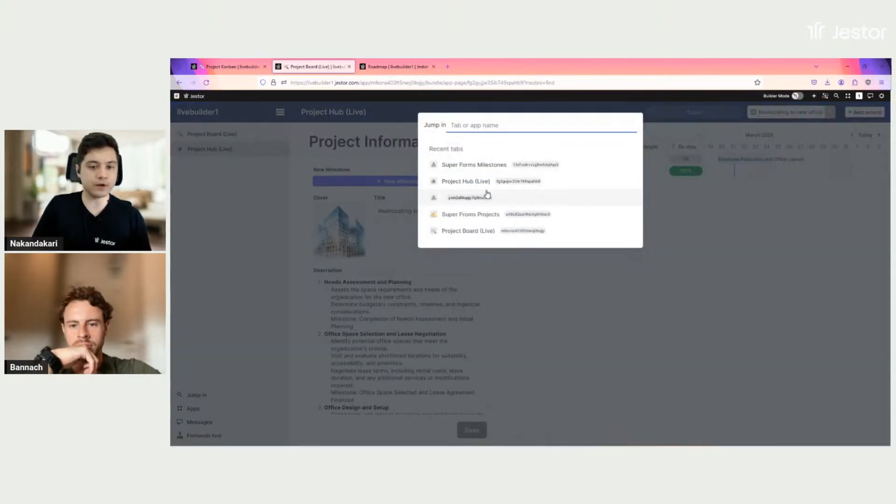
{"action": "type", "text": "proj"}
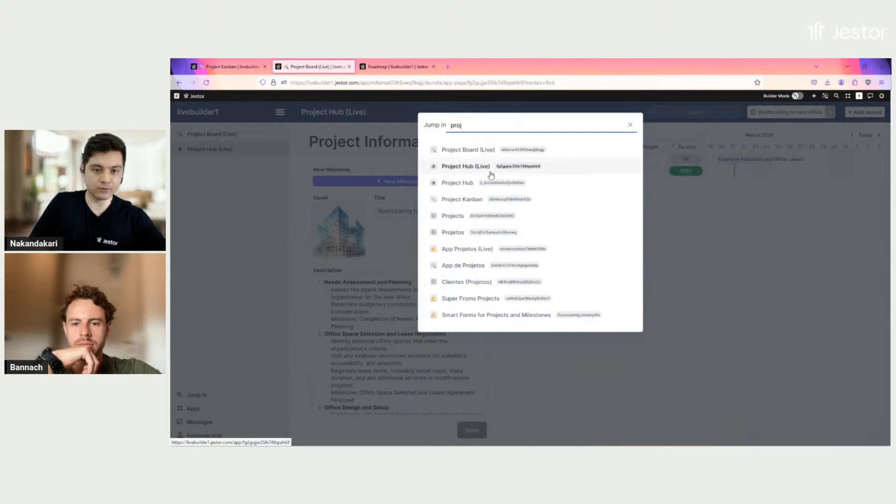
{"action": "left_click", "coordinate": [461, 220]}
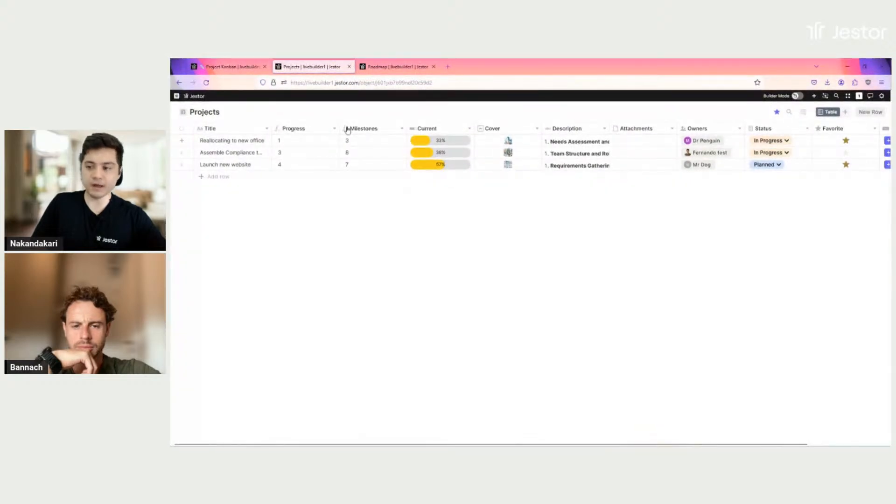
Turn on builder mode, change the Progress roll-up field's formula to Count, and save the field
{"action": "left_click", "coordinate": [297, 132]}
{"action": "left_click", "coordinate": [797, 95]}
{"action": "left_click", "coordinate": [410, 145]}
{"action": "left_click", "coordinate": [412, 184]}
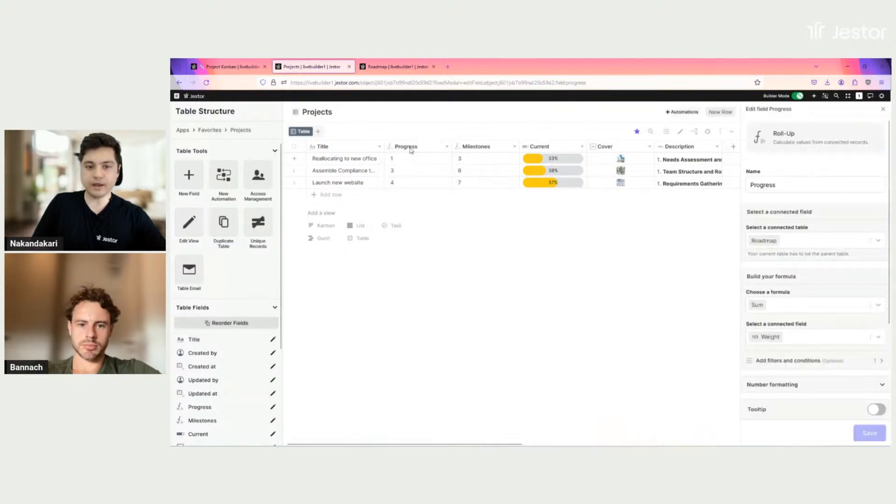
{"action": "scroll", "coordinate": [782, 257], "scroll_direction": "down", "scroll_amount": 1}
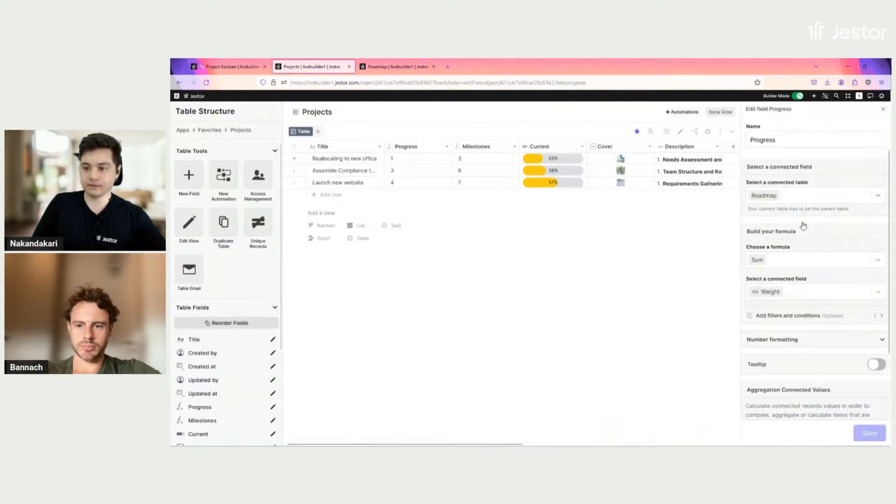
{"action": "left_click", "coordinate": [787, 265]}
{"action": "left_click", "coordinate": [782, 332]}
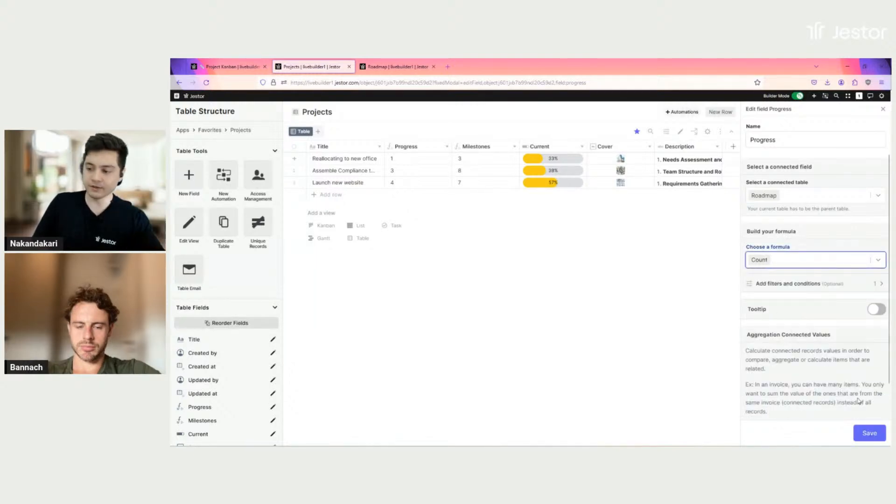
{"action": "left_click", "coordinate": [870, 434]}
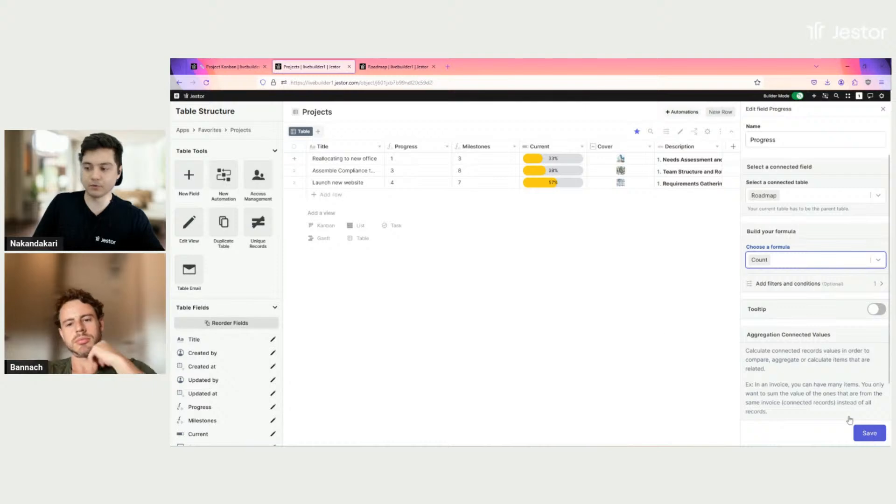
Change the Milestones roll-up field's formula to Count, save the field, and reload the Projects table
{"action": "left_click", "coordinate": [494, 146]}
{"action": "left_click", "coordinate": [488, 187]}
{"action": "left_click", "coordinate": [797, 306]}
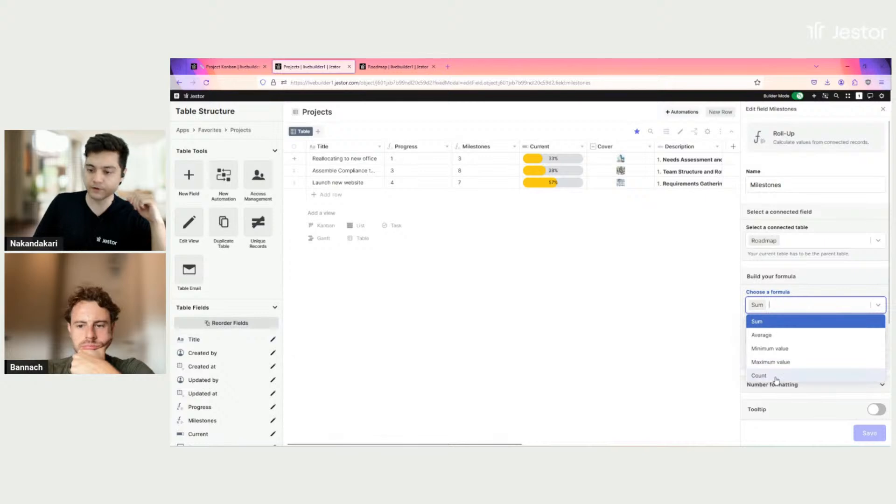
{"action": "left_click", "coordinate": [777, 377]}
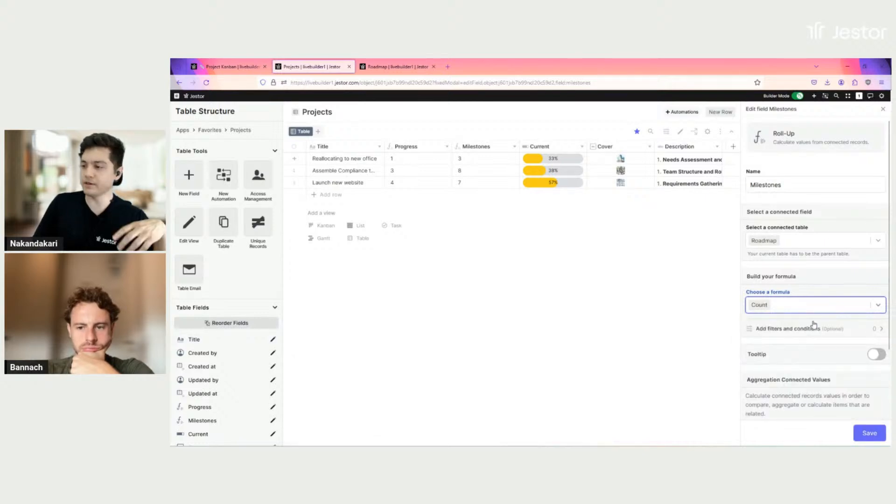
{"action": "left_click", "coordinate": [865, 434]}
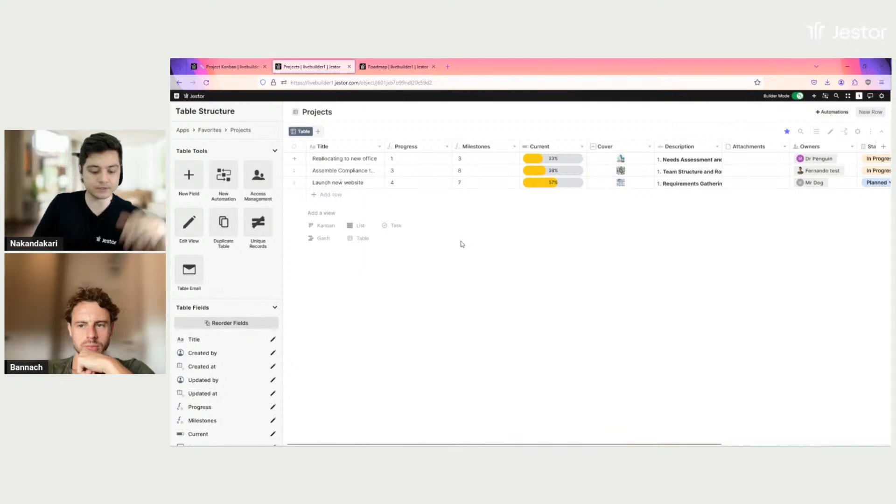
{"action": "key", "text": "F5"}
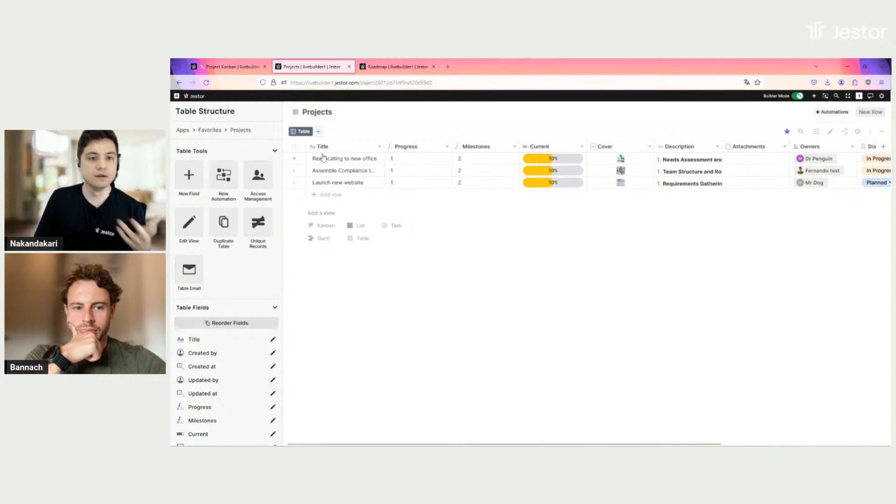
Open Project Hub (Live) and compare it with the Project Hub and Project Kanban pages of the reference app
{"action": "key", "text": "ctrl+k"}
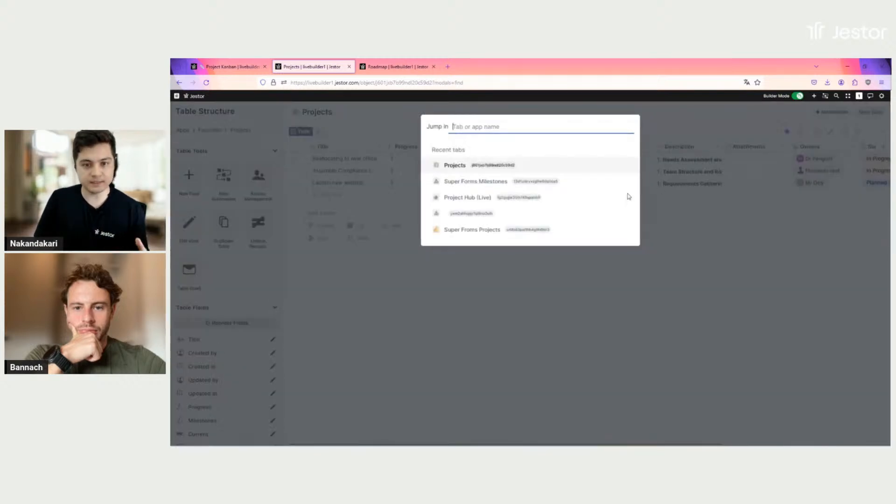
{"action": "left_click", "coordinate": [465, 204]}
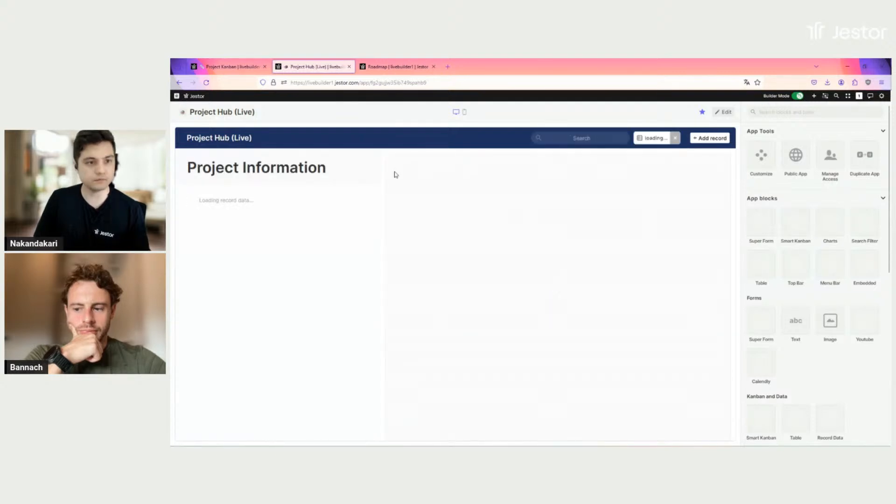
{"action": "left_click", "coordinate": [239, 68]}
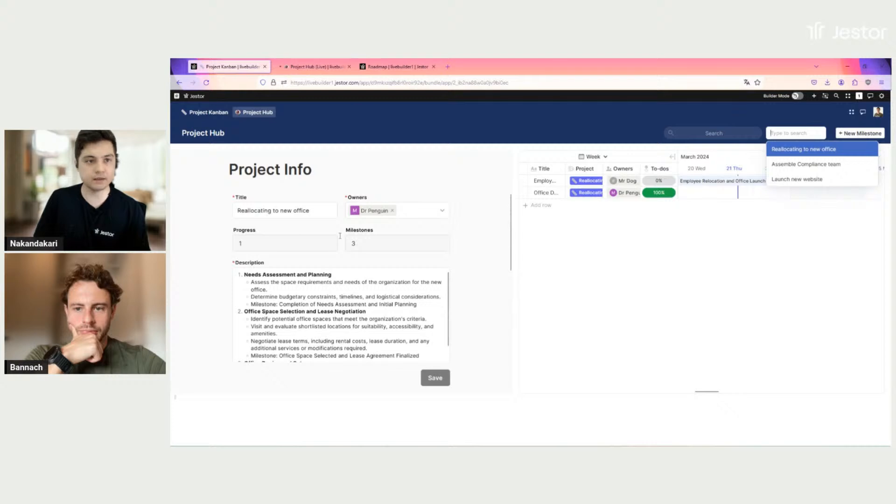
{"action": "left_click", "coordinate": [215, 116]}
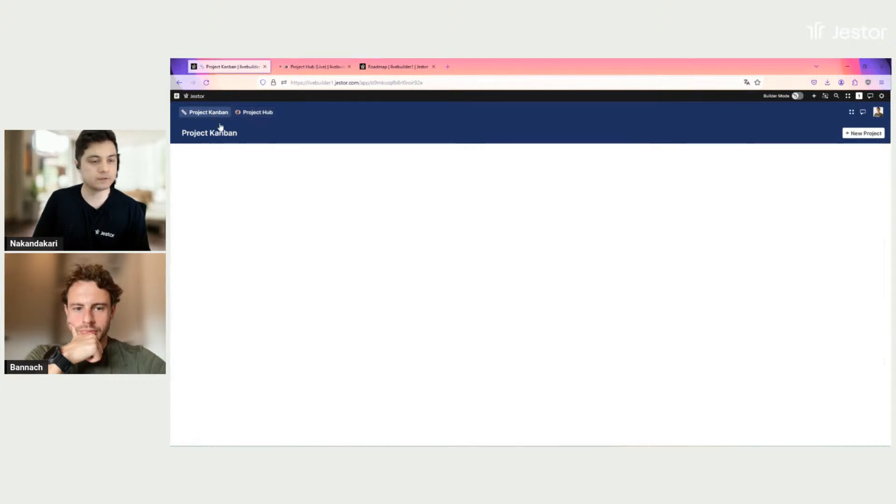
{"action": "left_click", "coordinate": [310, 72]}
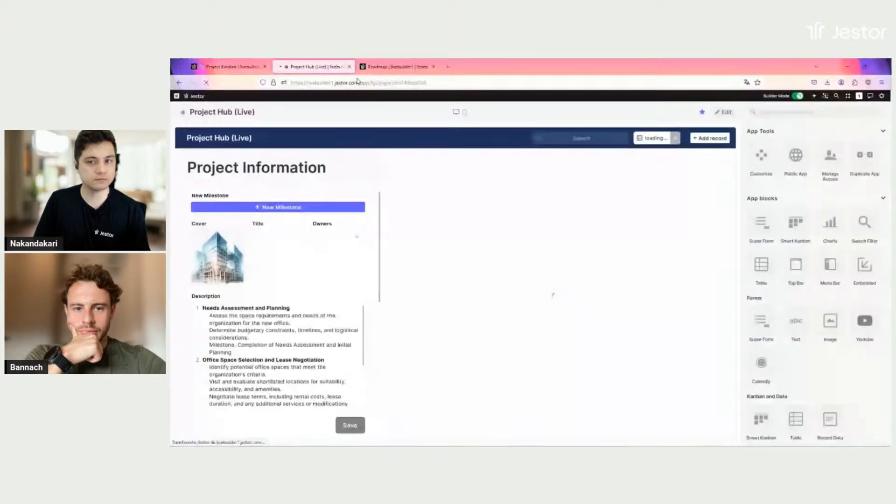
{"action": "left_click", "coordinate": [848, 98]}
{"action": "left_click", "coordinate": [848, 98]}
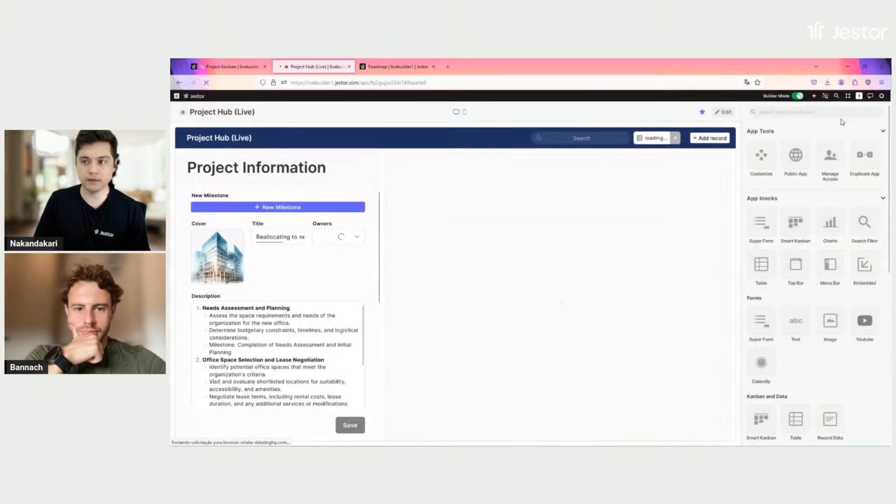
{"action": "left_click", "coordinate": [848, 97]}
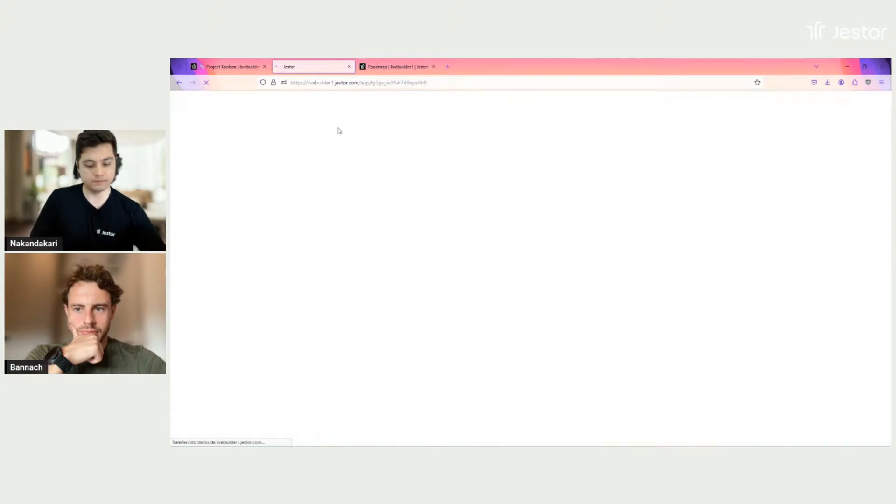
{"action": "key", "text": "ctrl+k"}
{"action": "left_click", "coordinate": [451, 182]}
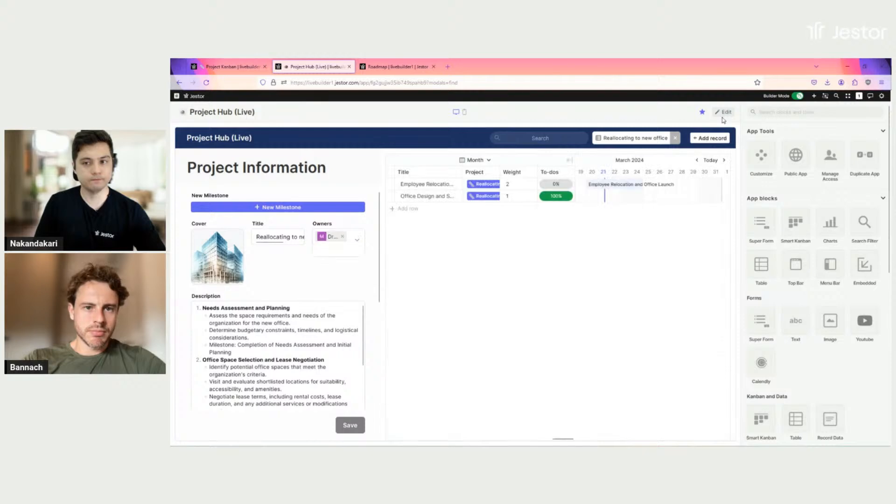
Find Project Board (Live) by searching for "boa", open it and turn off builder mode
{"action": "key", "text": "ctrl+k"}
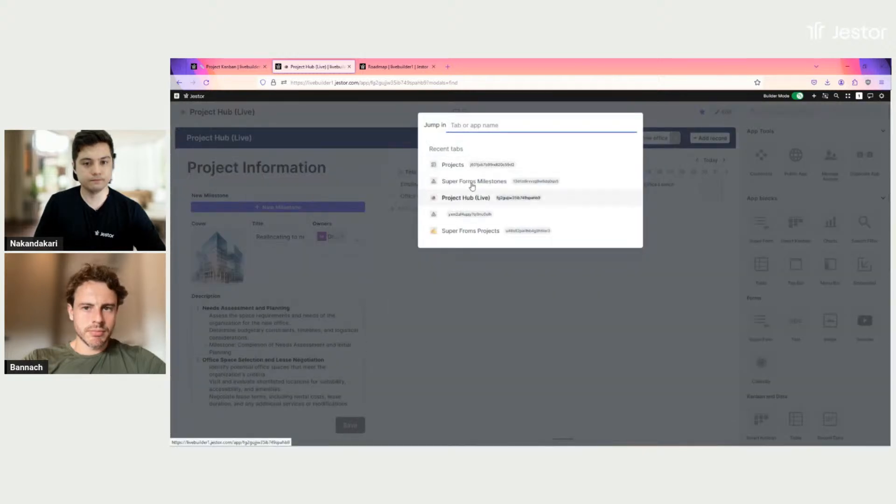
{"action": "type", "text": "boar"}
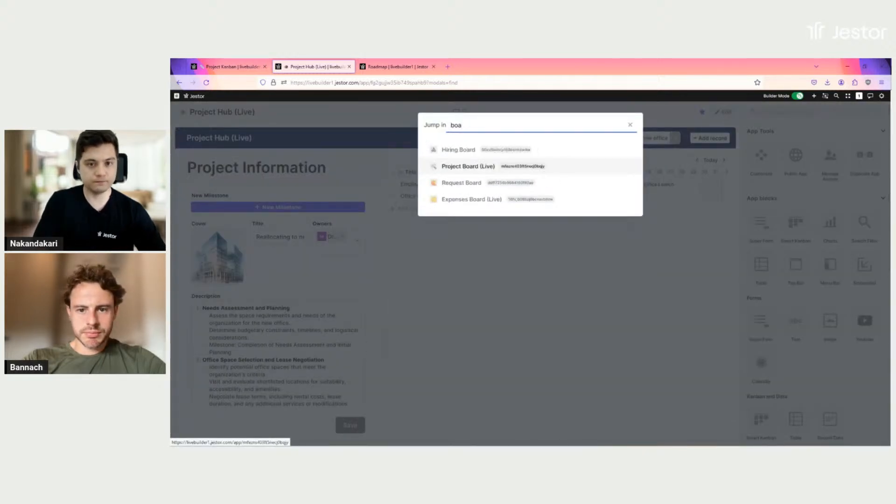
{"action": "left_click", "coordinate": [487, 172]}
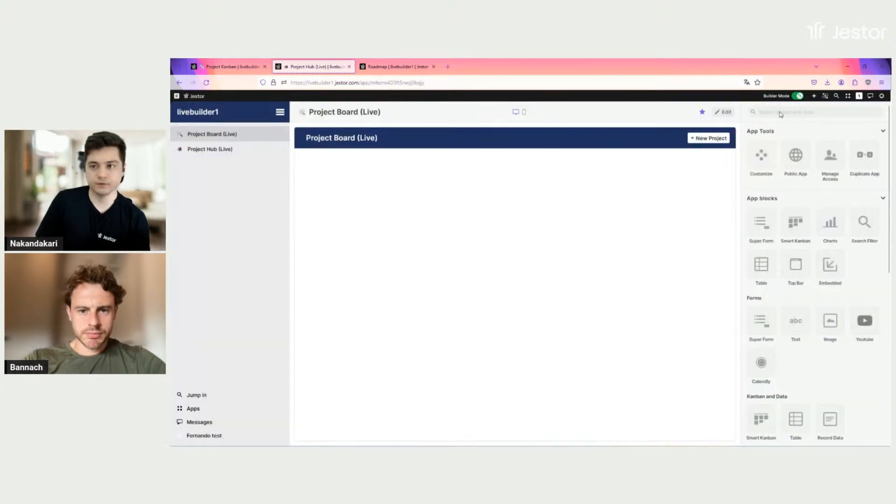
{"action": "left_click", "coordinate": [800, 96]}
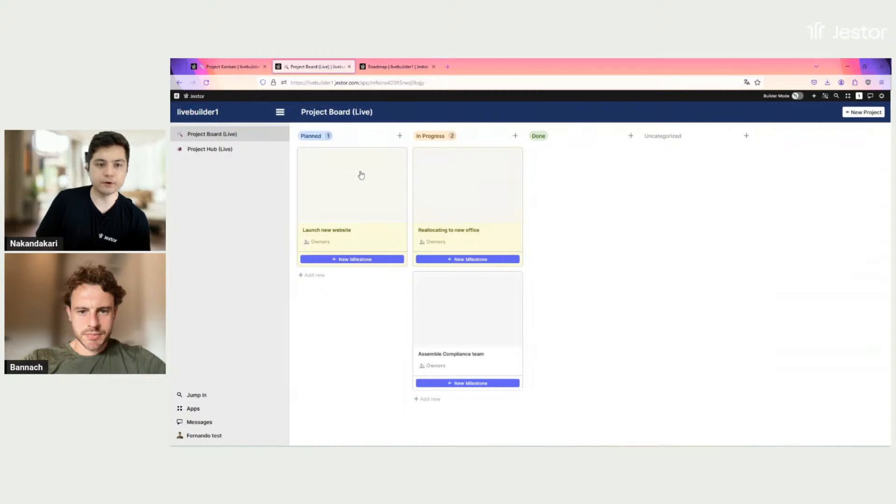
Open the Reallocating to new office project from the In Progress column and save its form
{"action": "mouse_move", "coordinate": [457, 393]}
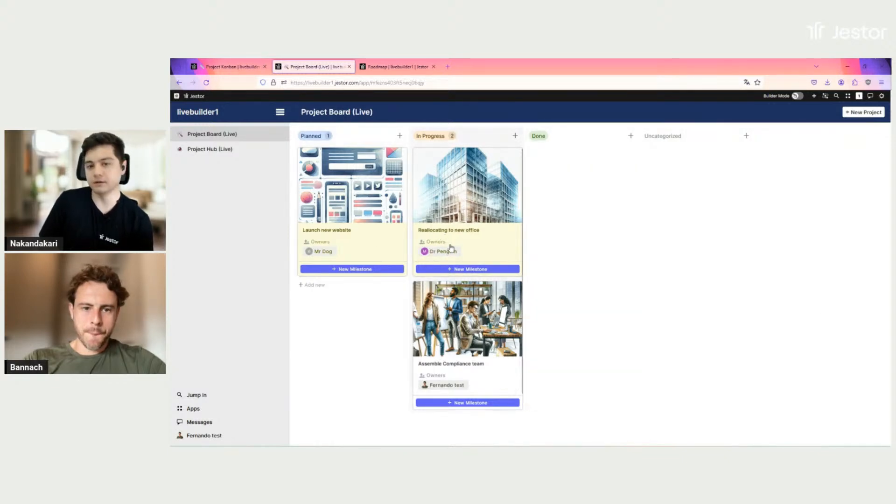
{"action": "left_click_drag", "start_coordinate": [509, 213], "coordinate": [474, 207]}
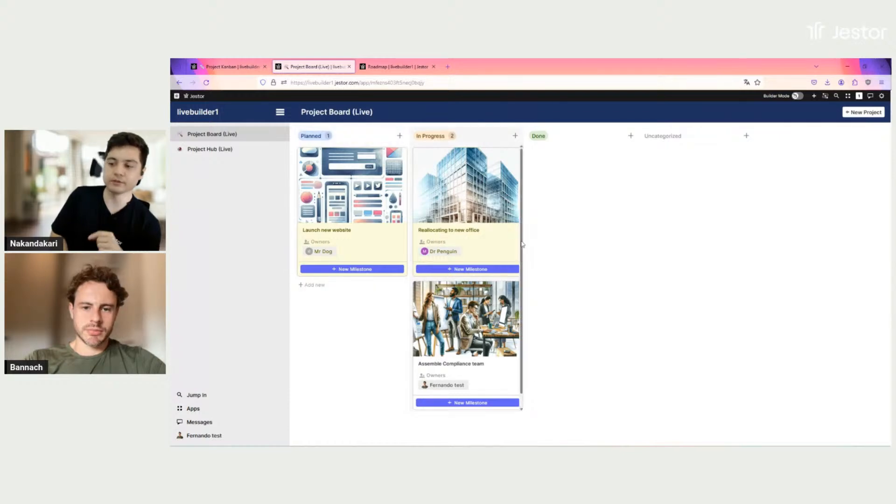
{"action": "left_click", "coordinate": [491, 242]}
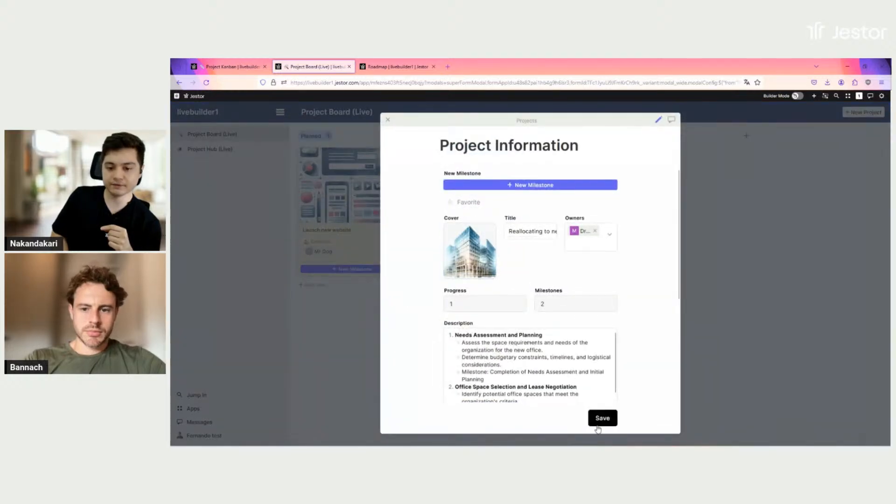
{"action": "left_click", "coordinate": [596, 419]}
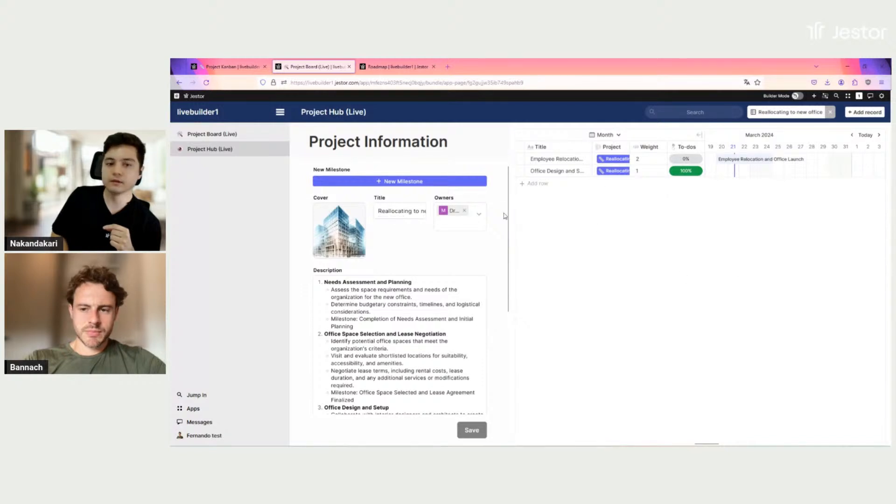
Review the Assemble Compliance team project in Project Hub (Live), and return to Project Board (Live)
{"action": "left_click", "coordinate": [795, 115]}
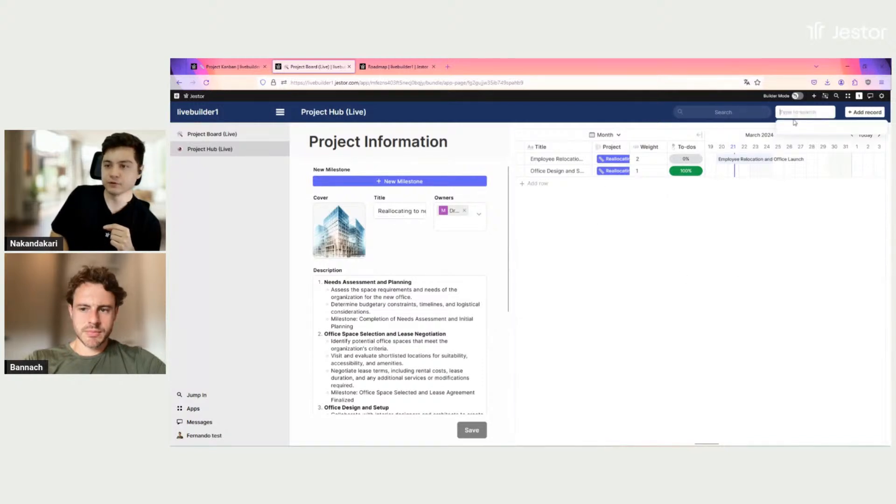
{"action": "left_click", "coordinate": [796, 145]}
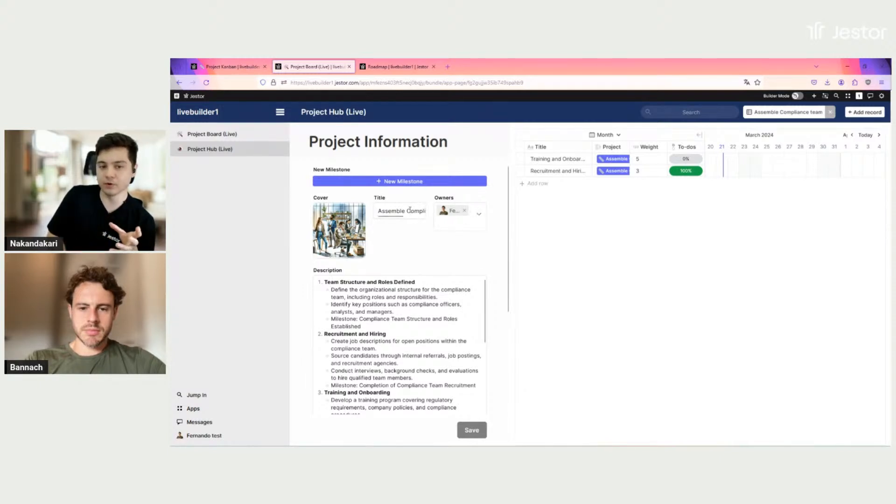
{"action": "scroll", "coordinate": [441, 261], "scroll_direction": "down", "scroll_amount": 3}
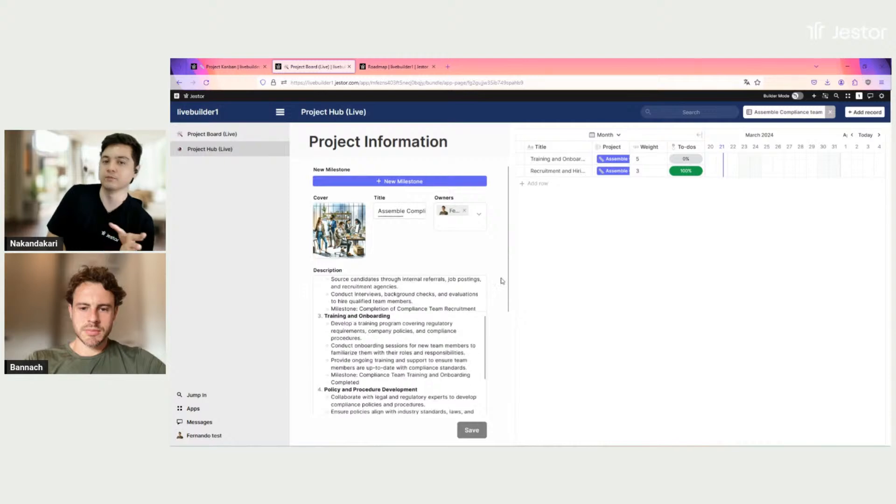
{"action": "scroll", "coordinate": [502, 280], "scroll_direction": "down", "scroll_amount": 3}
{"action": "scroll", "coordinate": [420, 341], "scroll_direction": "up", "scroll_amount": 5}
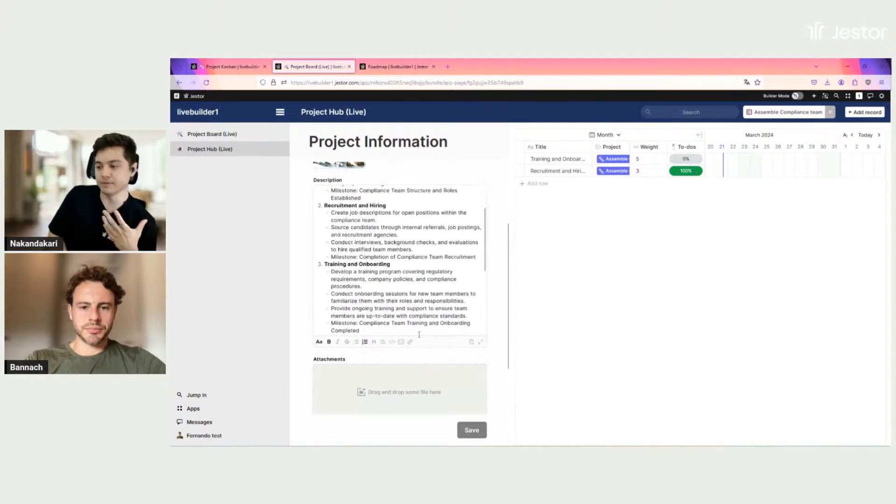
{"action": "scroll", "coordinate": [421, 342], "scroll_direction": "up", "scroll_amount": 2}
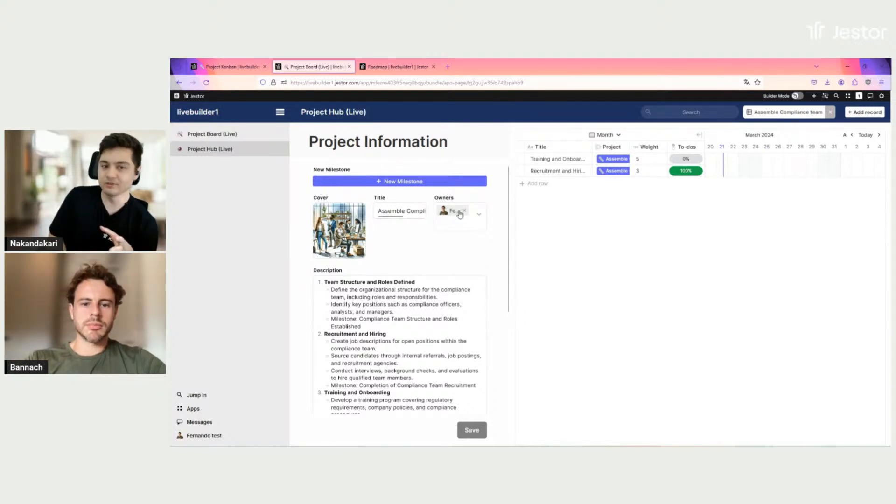
{"action": "mouse_move", "coordinate": [460, 215]}
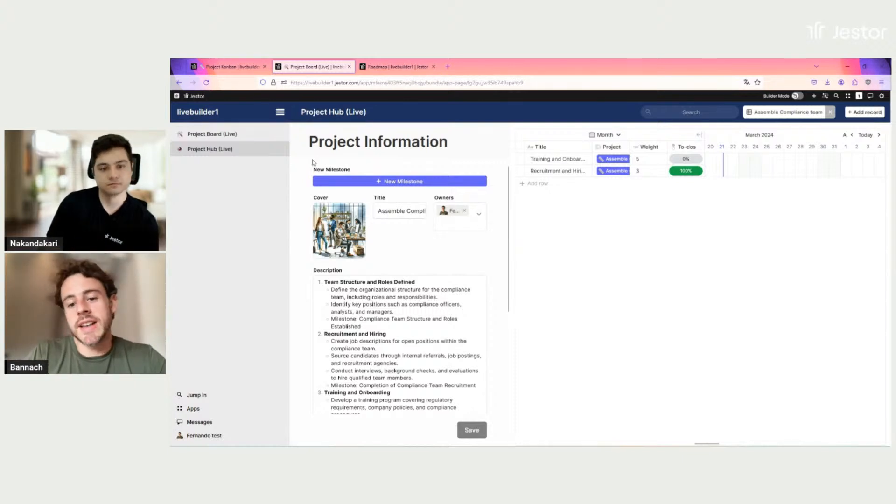
{"action": "left_click", "coordinate": [211, 136]}
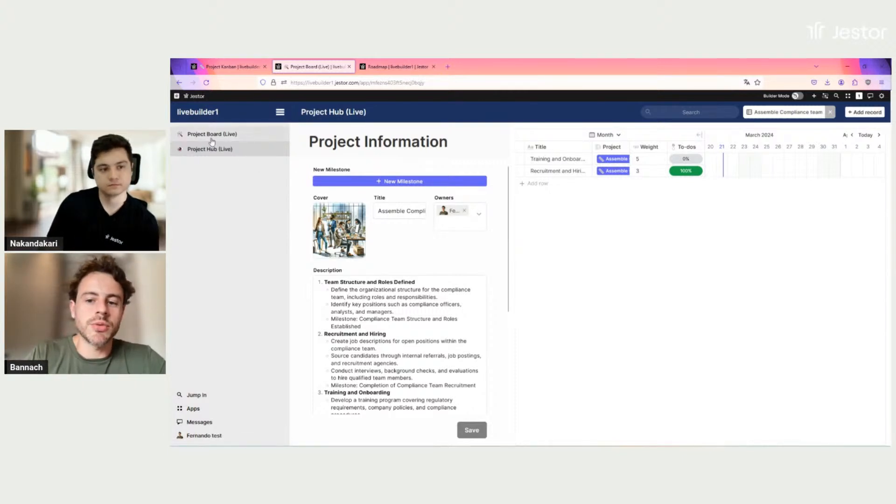